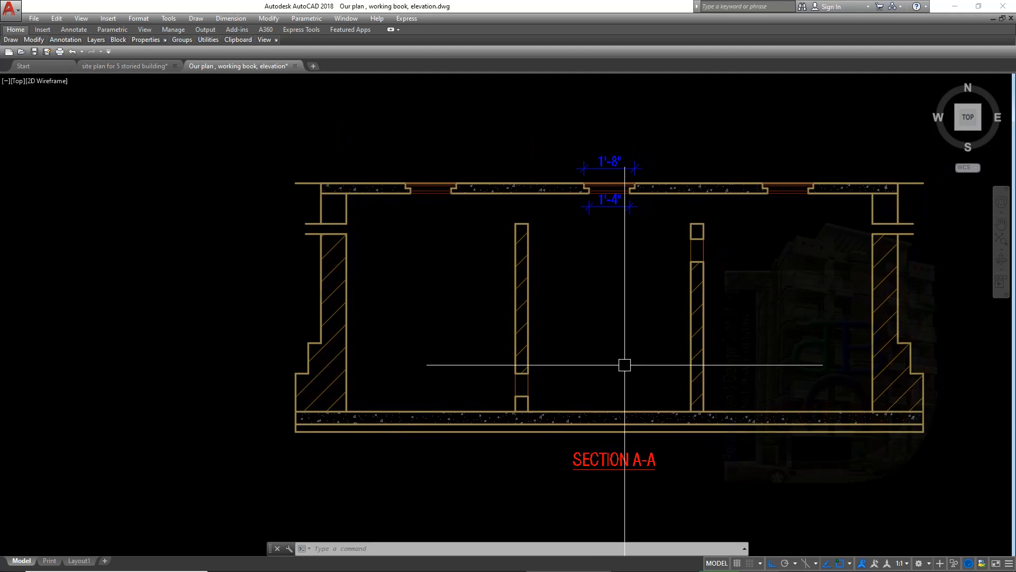
middle_click_drag(678, 286, 624, 302)
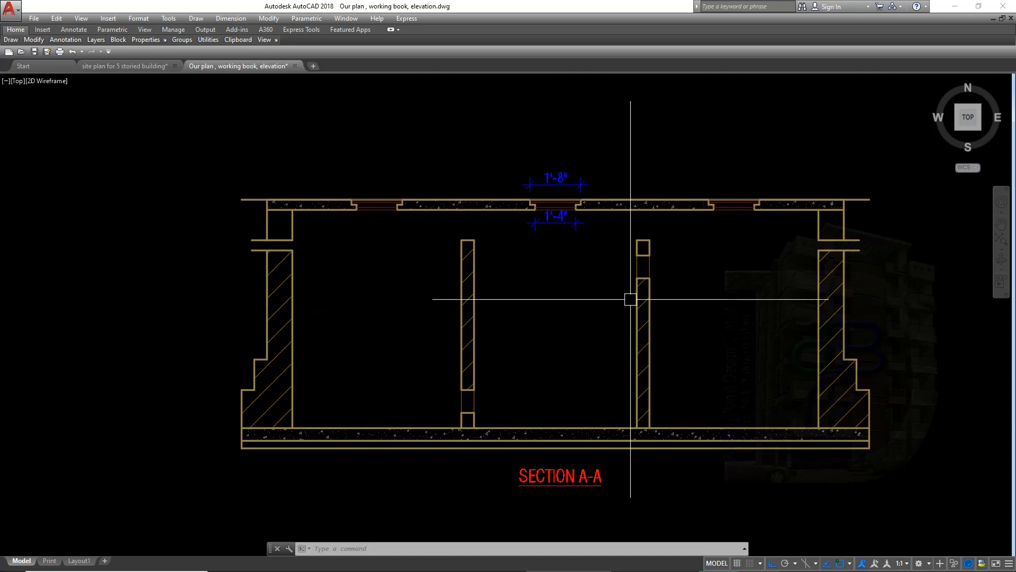
mouse_move(65, 40)
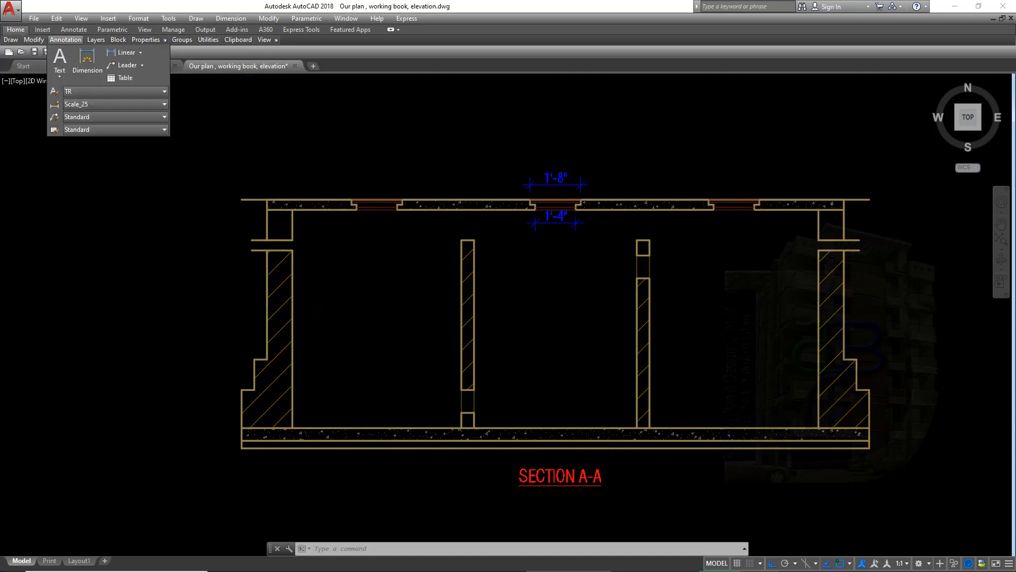
left_click(87, 65)
middle_click_drag(325, 304, 331, 296)
left_click(468, 231)
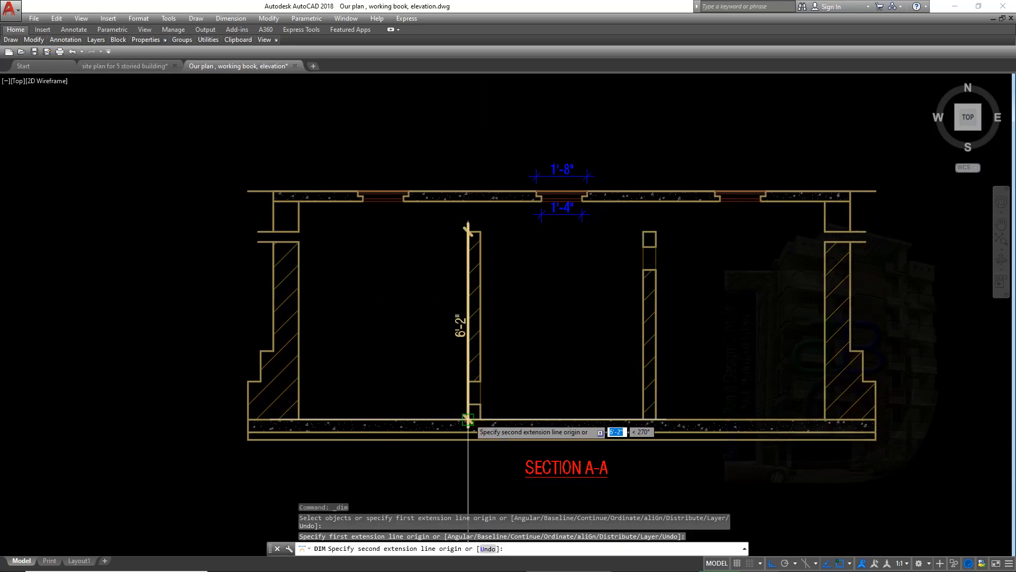
left_click(467, 418)
key("Escape")
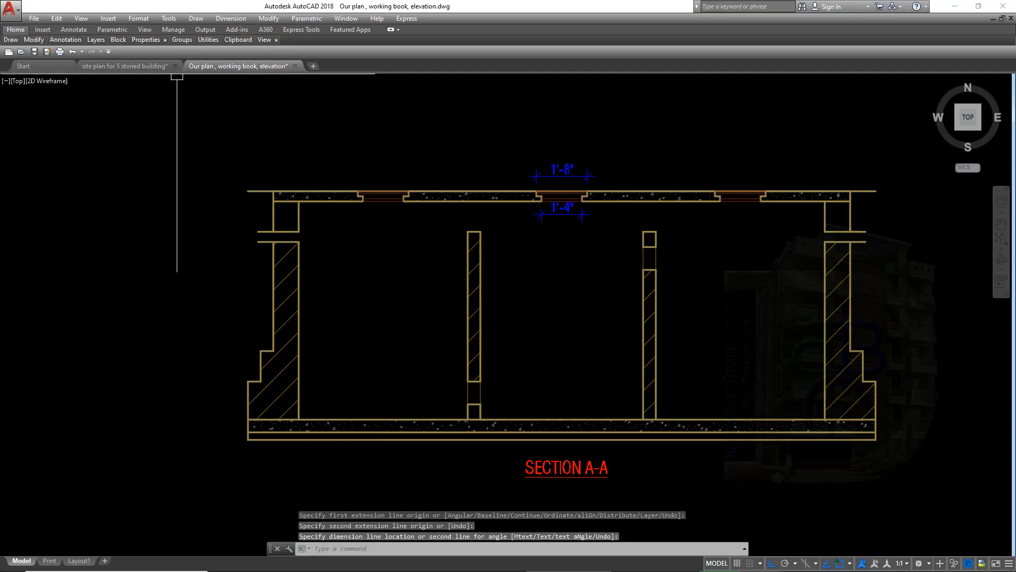
Make Measurement the current layer.
mouse_move(66, 39)
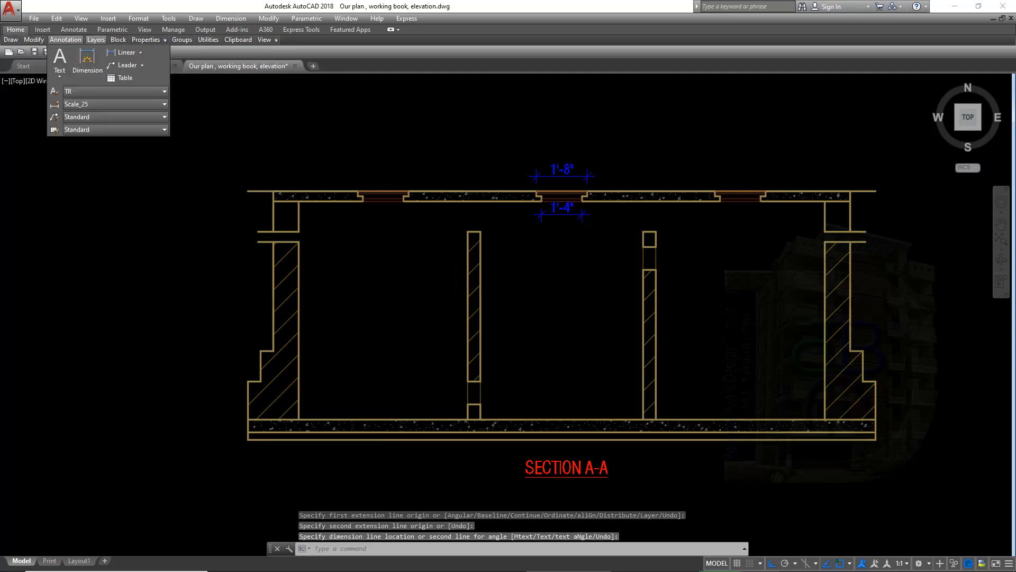
left_click(185, 52)
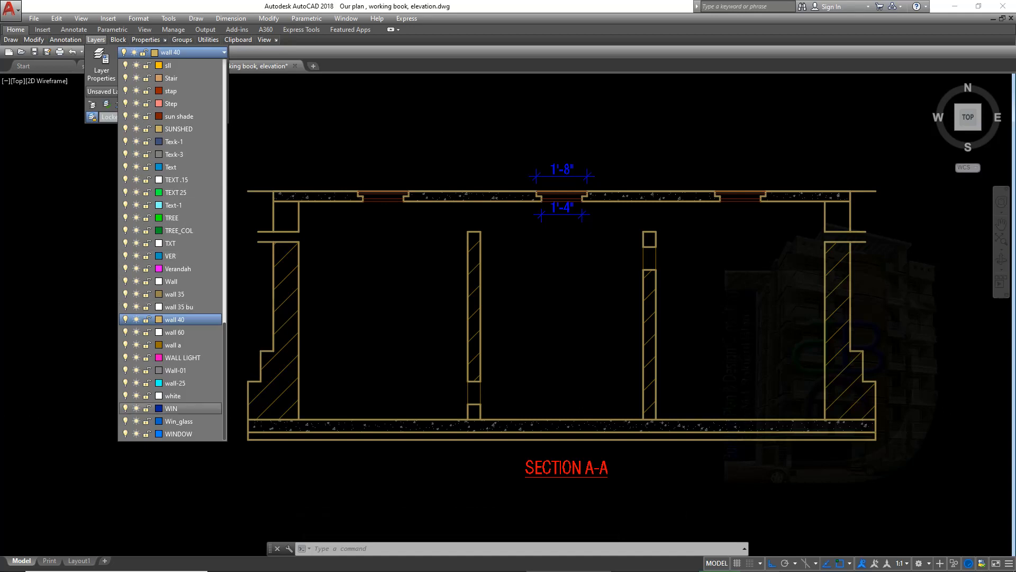
scroll(179, 408, "up", 5)
left_click(180, 65)
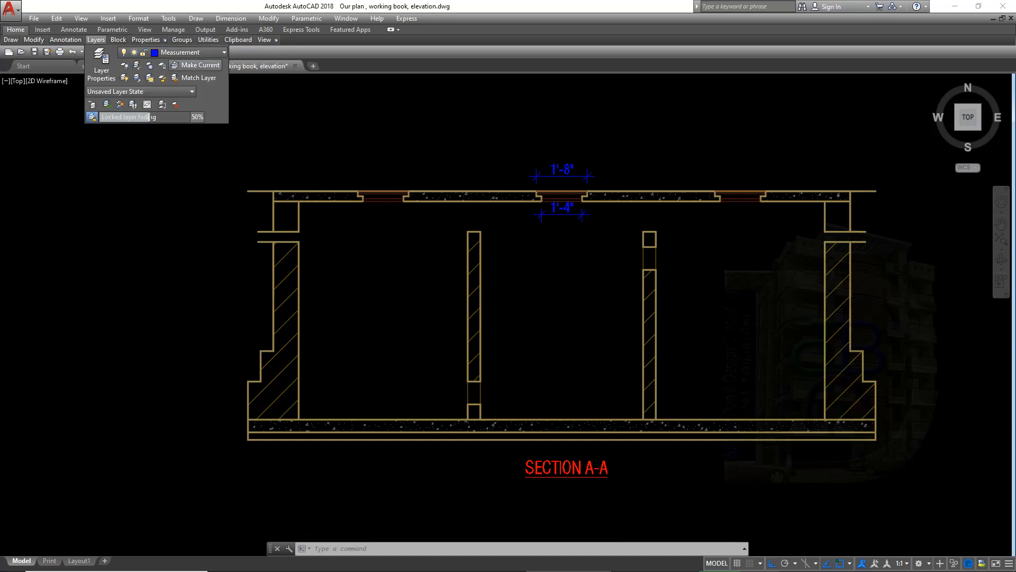
left_click(254, 142)
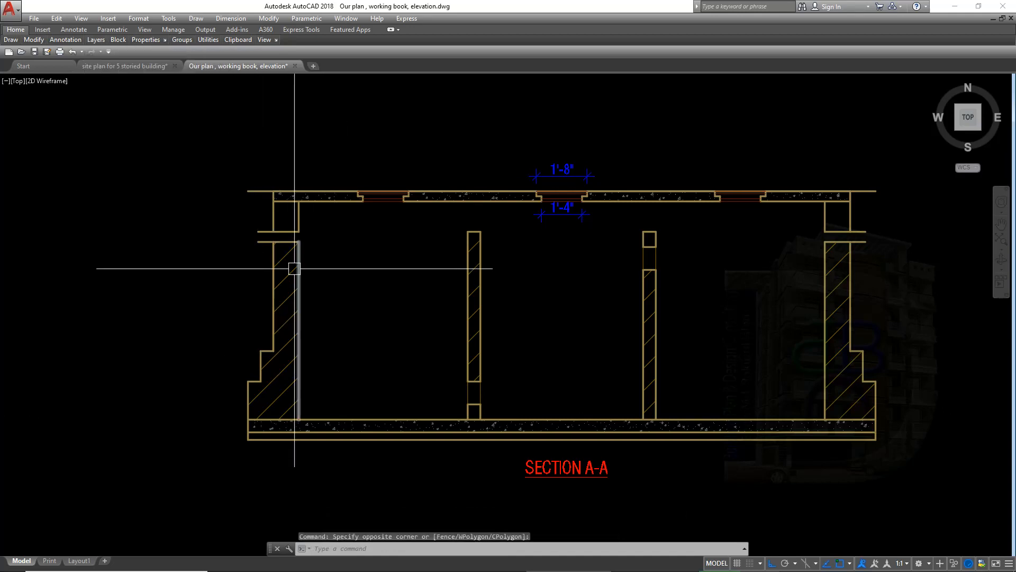
Dimension the height of the small block at the top of the right partition wall, on the block's left side.
type("DIM")
key("Return")
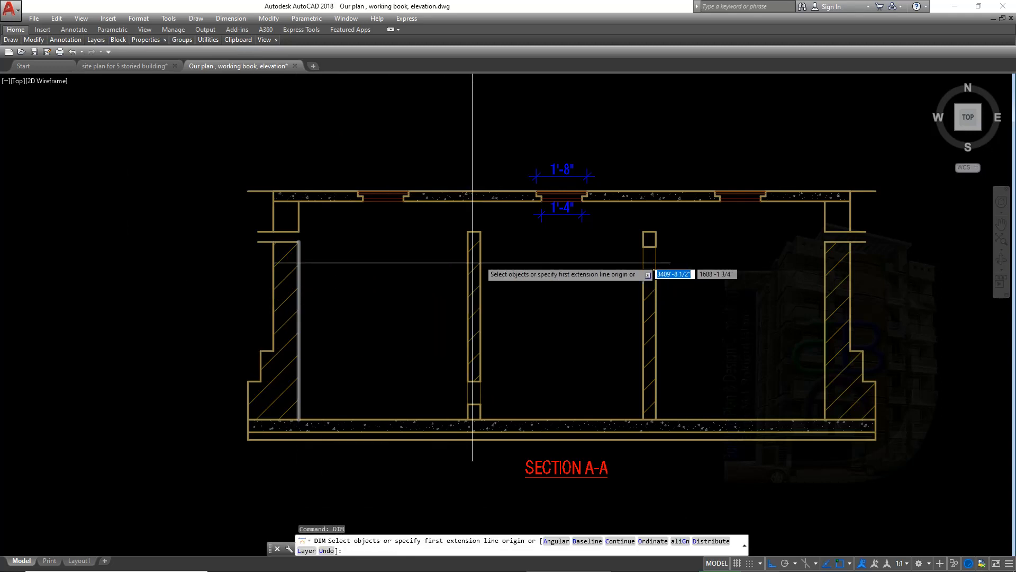
left_click(642, 231)
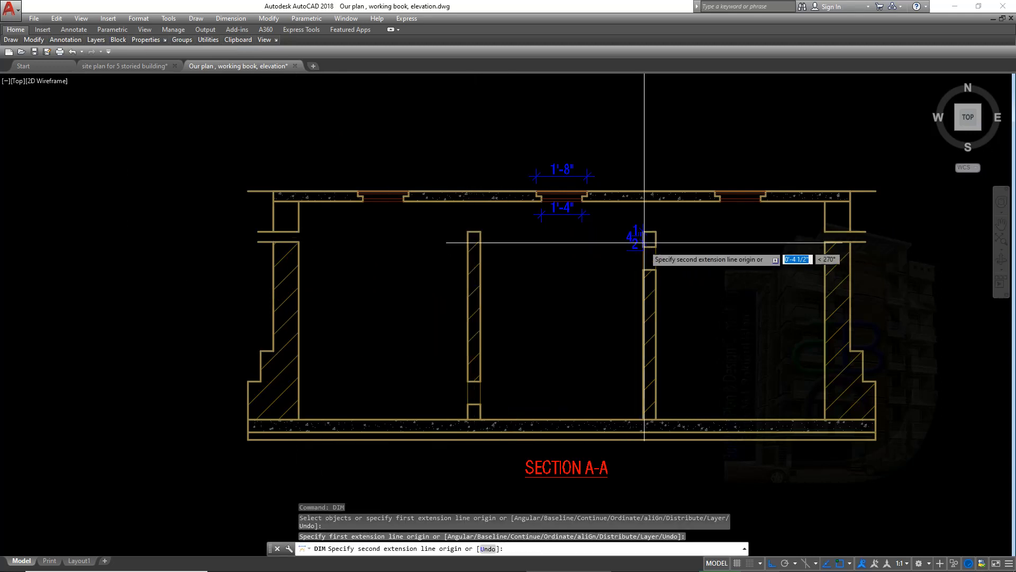
left_click(643, 246)
left_click(628, 249)
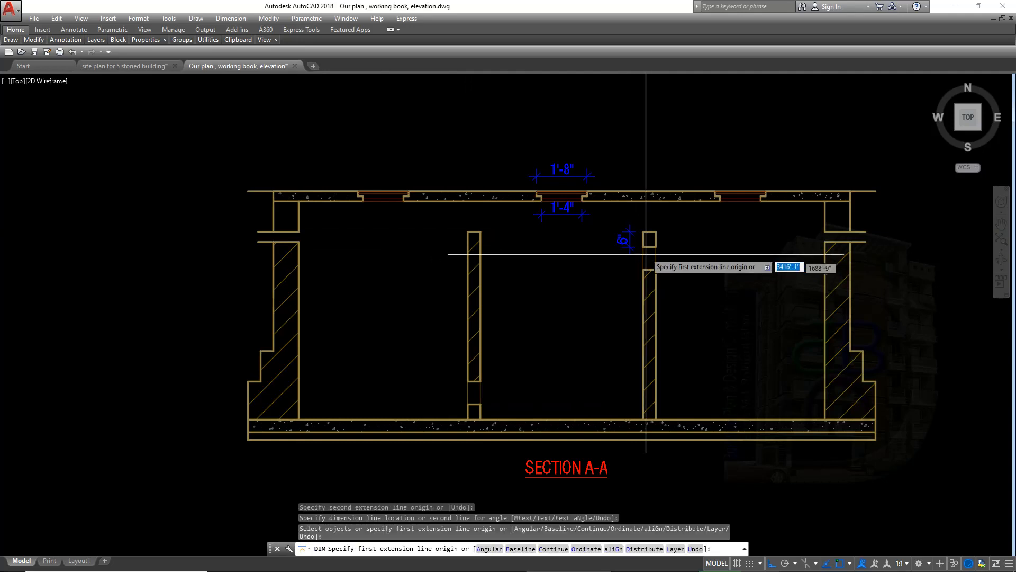
Add a separate height dimension for the opening beneath the top block of the right partition wall.
left_click(643, 246)
left_click(644, 269)
scroll(643, 257, "up", 4)
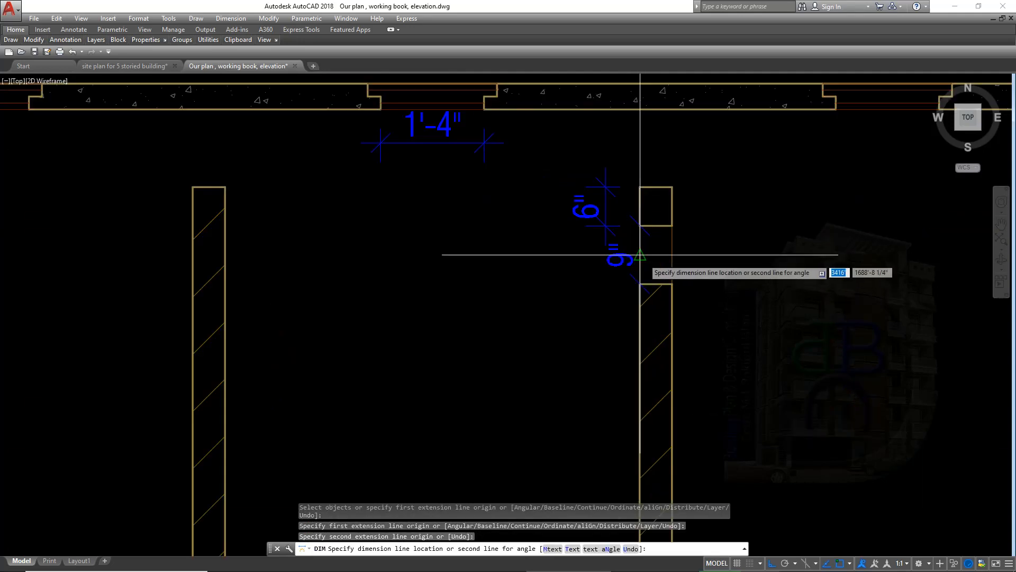
left_click(604, 277)
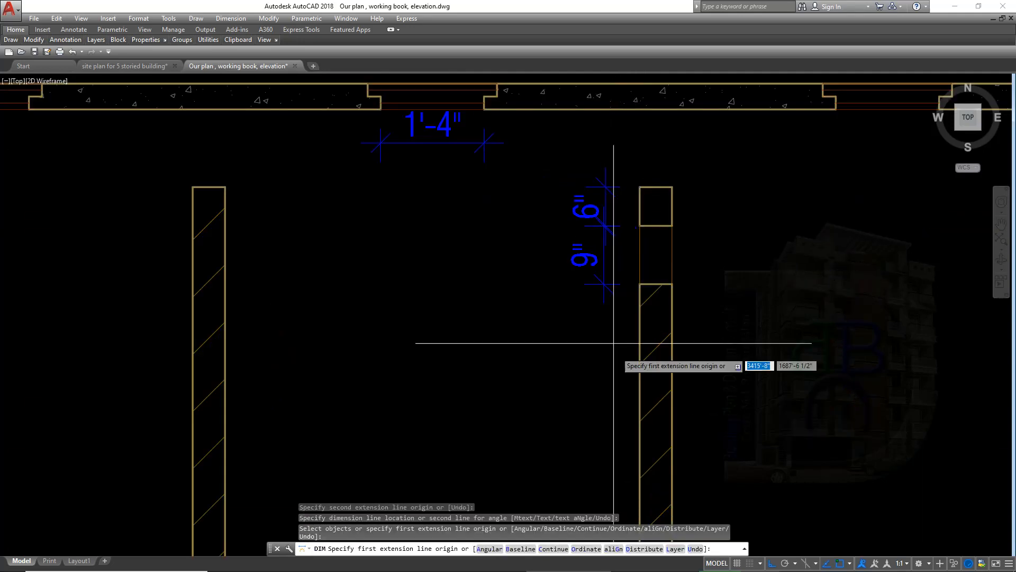
End the dimension command and delete the dimension of the right partition wall's opening.
middle_click_drag(619, 359, 629, 294)
key("Return")
left_click(627, 199)
left_click(584, 235)
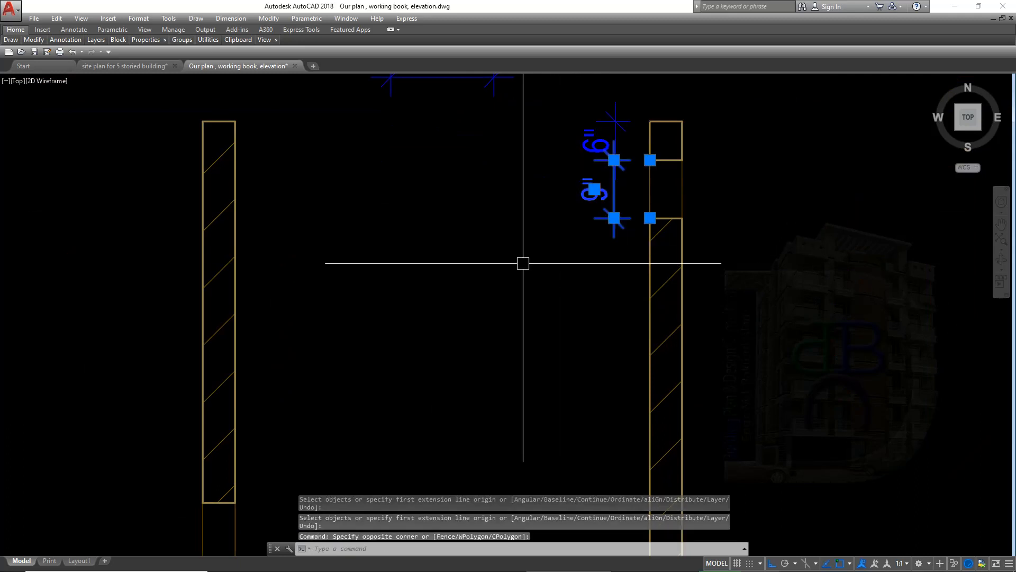
key("Delete")
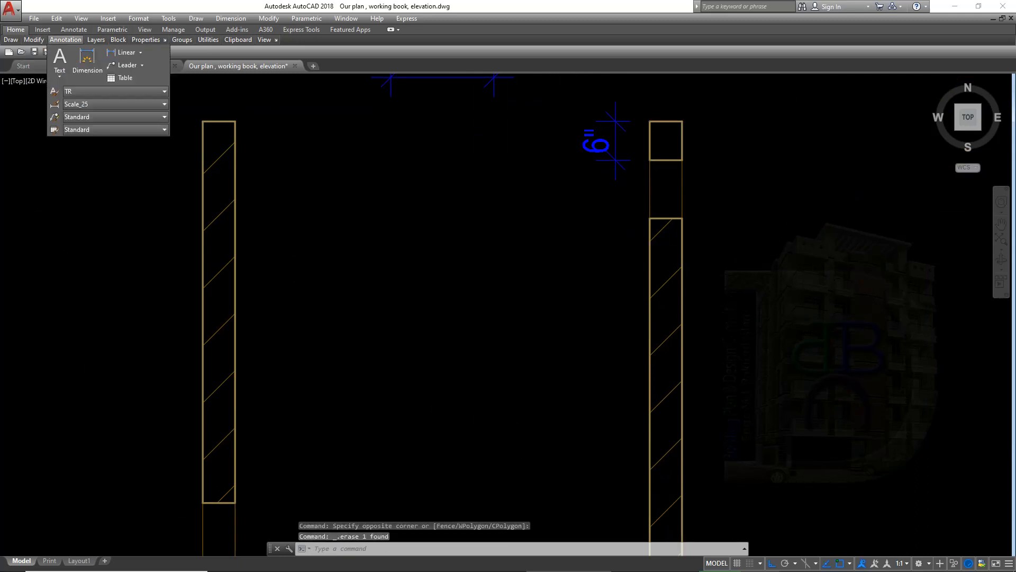
Continue the block's dimension downward with DIMCONTINUE, covering the opening and the hatched right partition wall down to the floor slab.
mouse_move(96, 40)
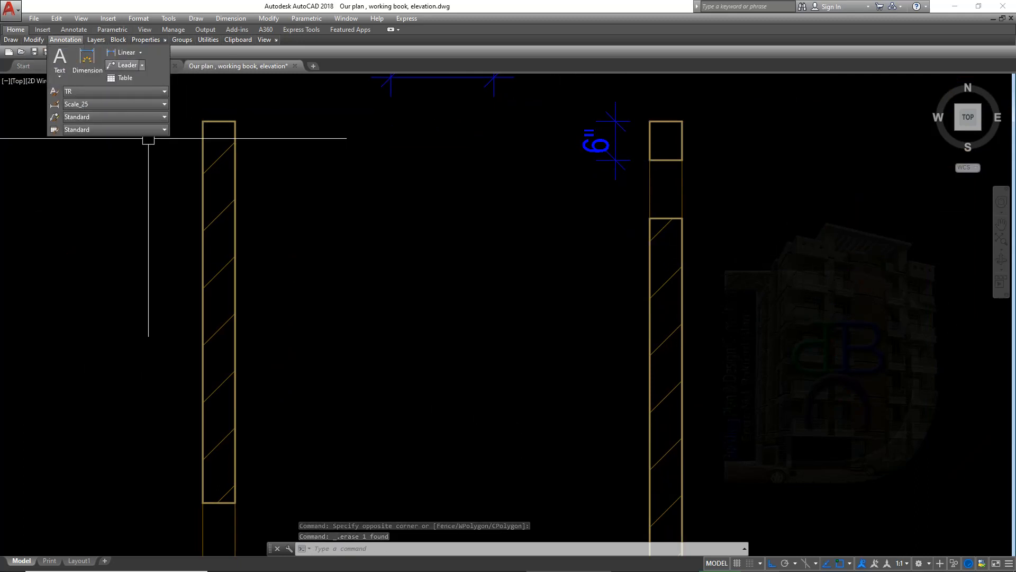
mouse_move(34, 40)
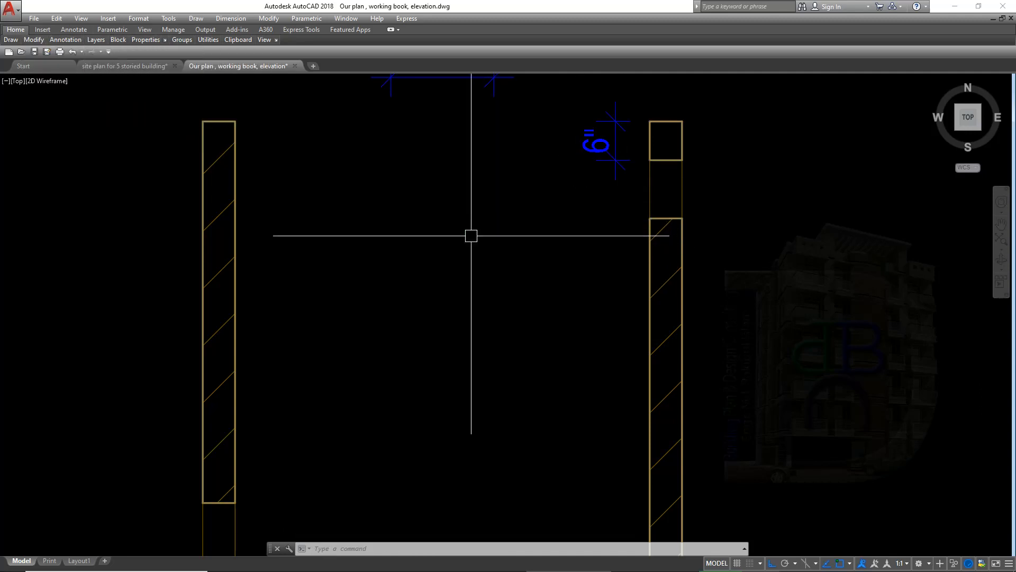
left_click(632, 172)
left_click(618, 161)
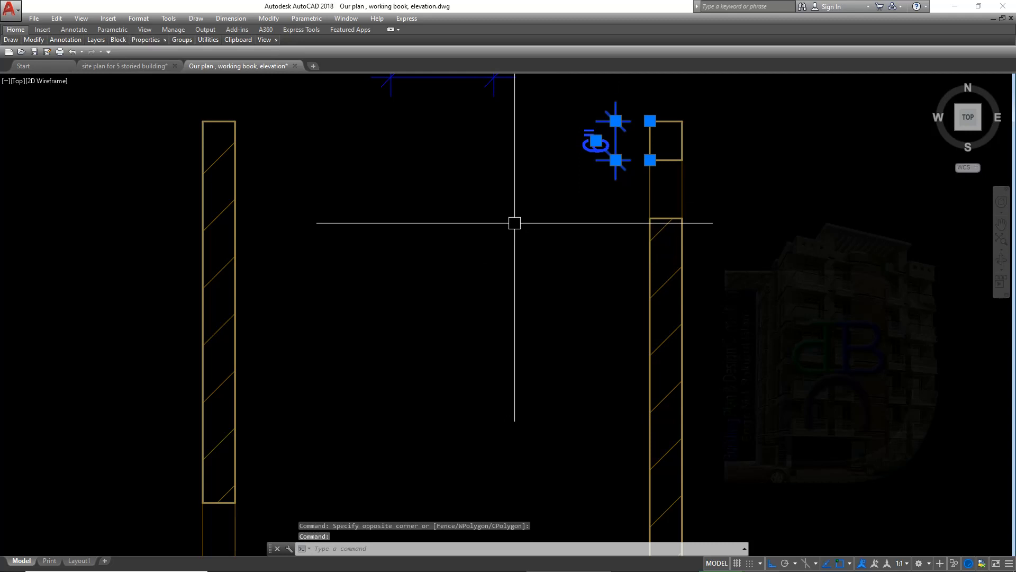
type("TIN")
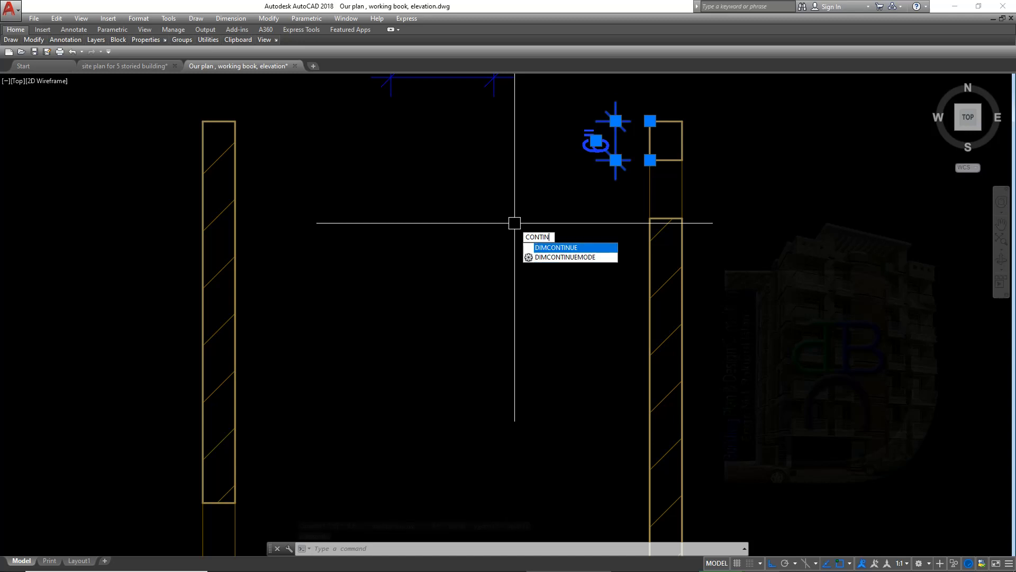
left_click(566, 247)
left_click(615, 159)
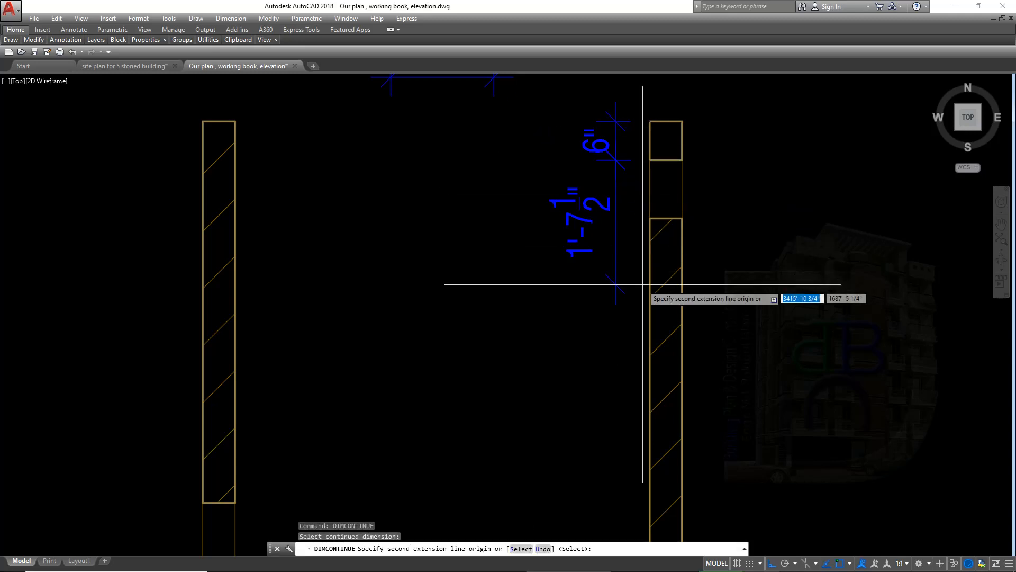
left_click(650, 219)
scroll(631, 376, "down", 2)
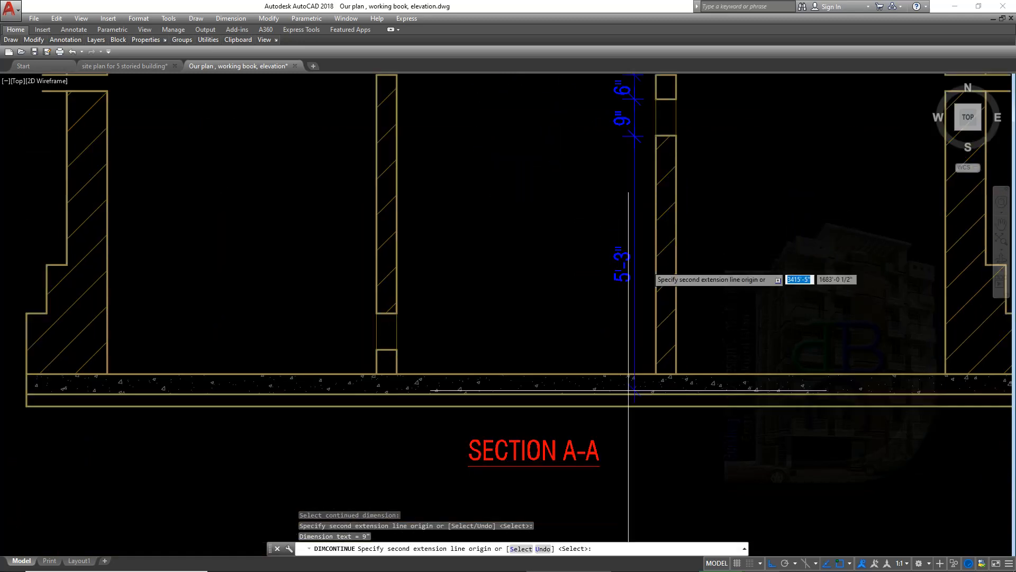
left_click(656, 374)
key("Return")
middle_click_drag(581, 293, 616, 355)
key("Return")
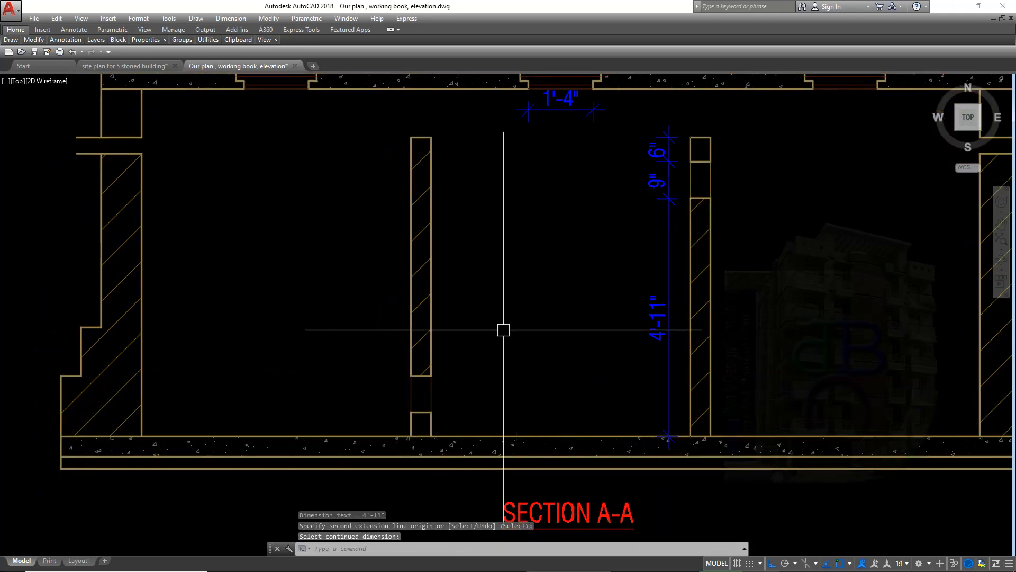
Dimension the height of the small block at the base of the left partition wall, on the block's right side.
type("c")
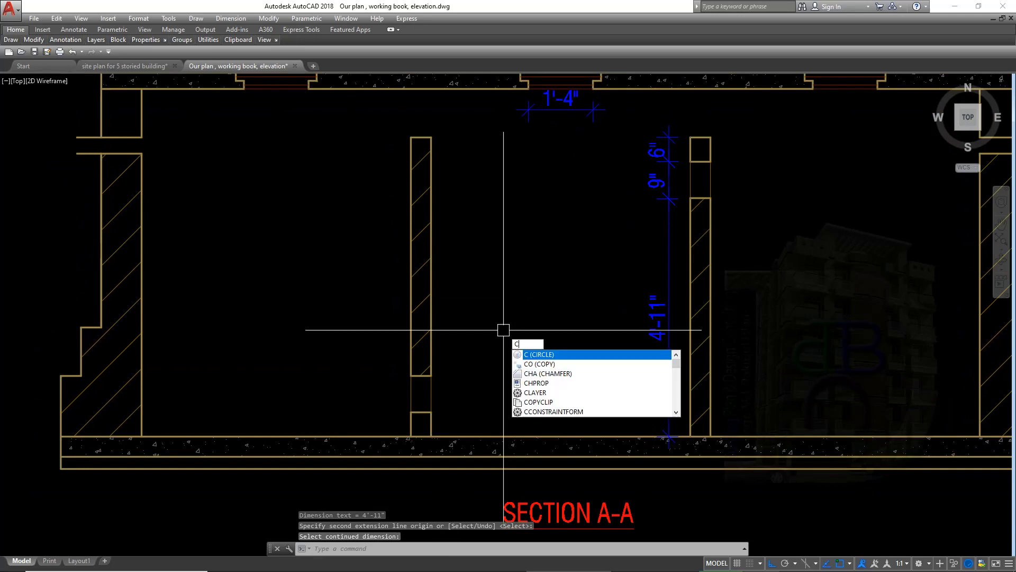
key("BackSpace")
type("DIM")
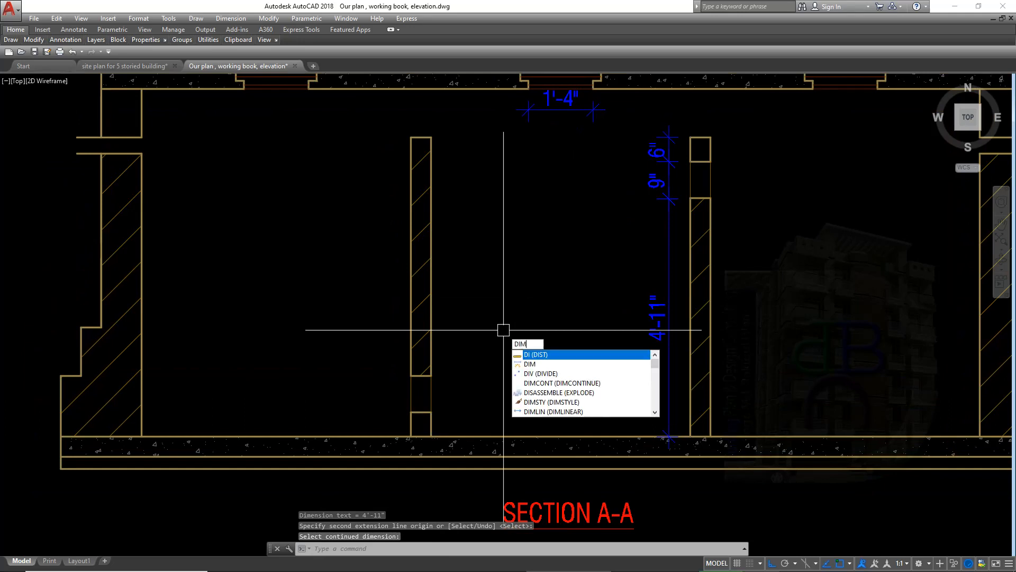
key("Return")
left_click(432, 438)
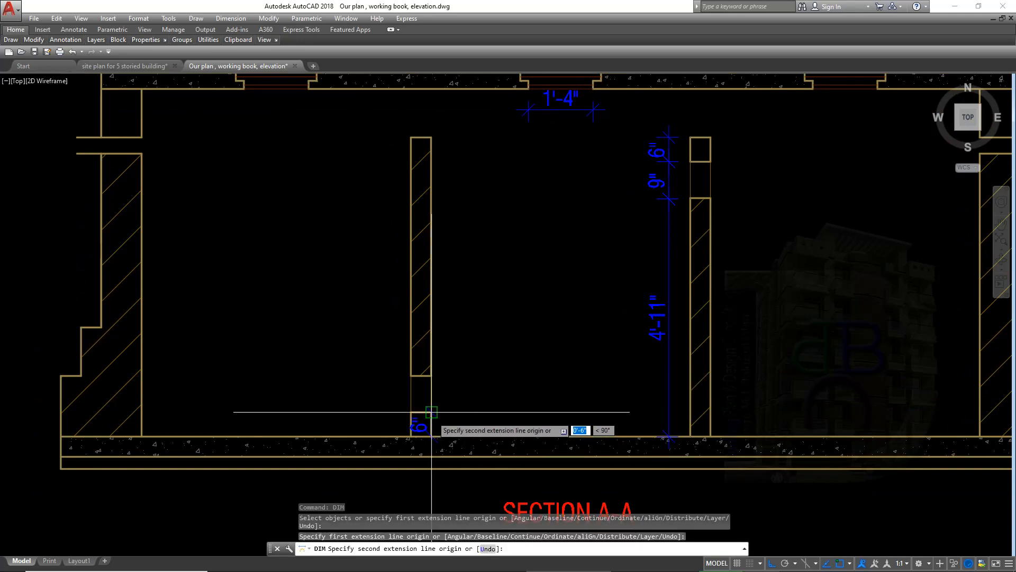
left_click(432, 412)
scroll(458, 413, "up", 2)
left_click(458, 413)
key("Return")
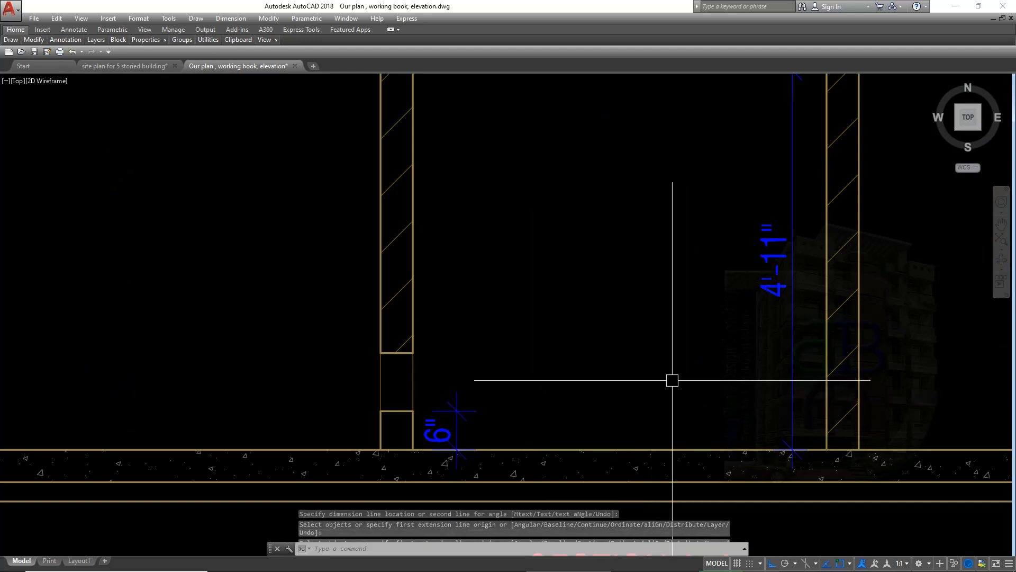
Continue the base block's dimension upward through the opening, the hatched left partition wall and the gap up to the roof slab's underside.
middle_click_drag(752, 345, 702, 381)
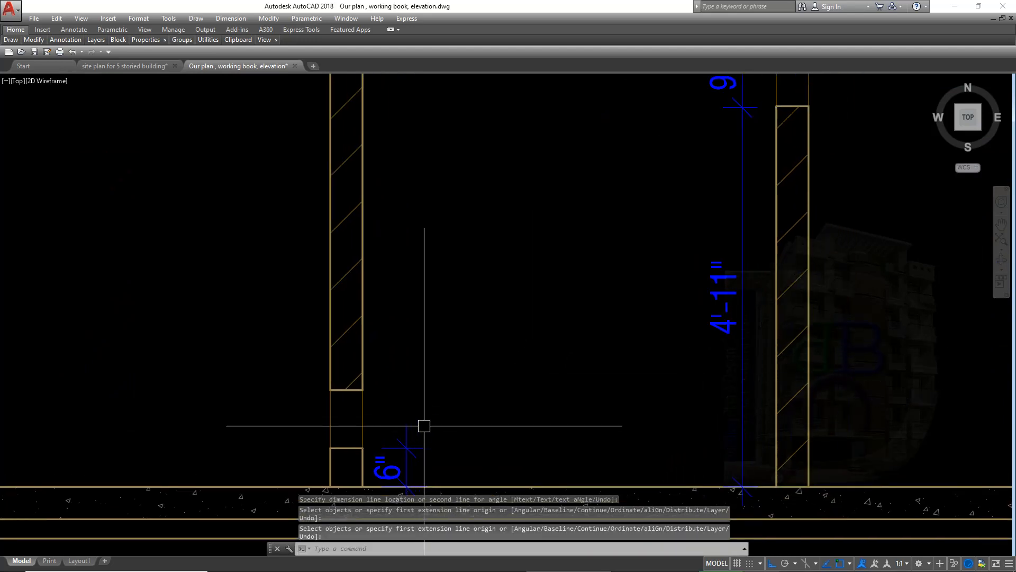
type("CONTINUE")
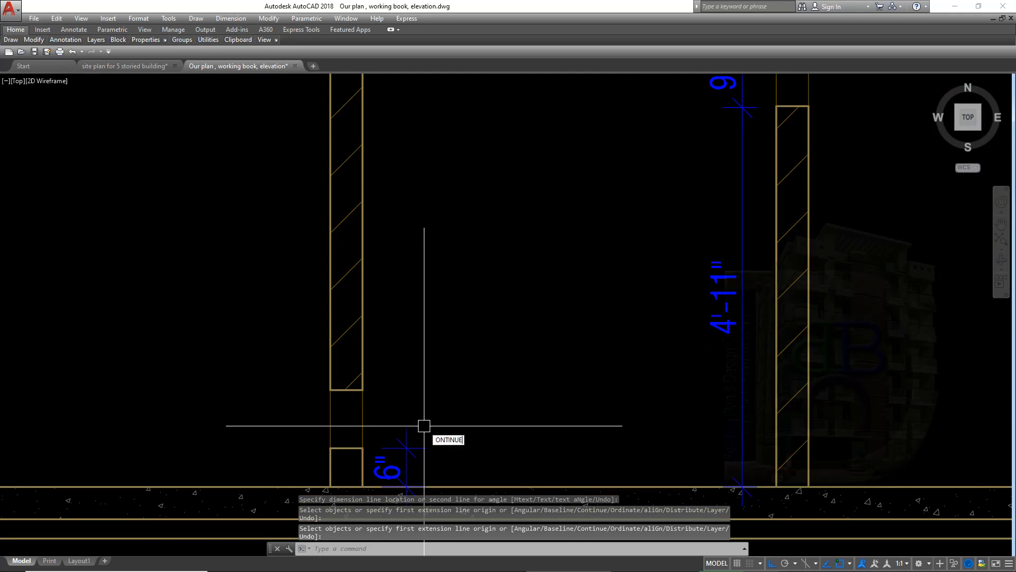
key("Return")
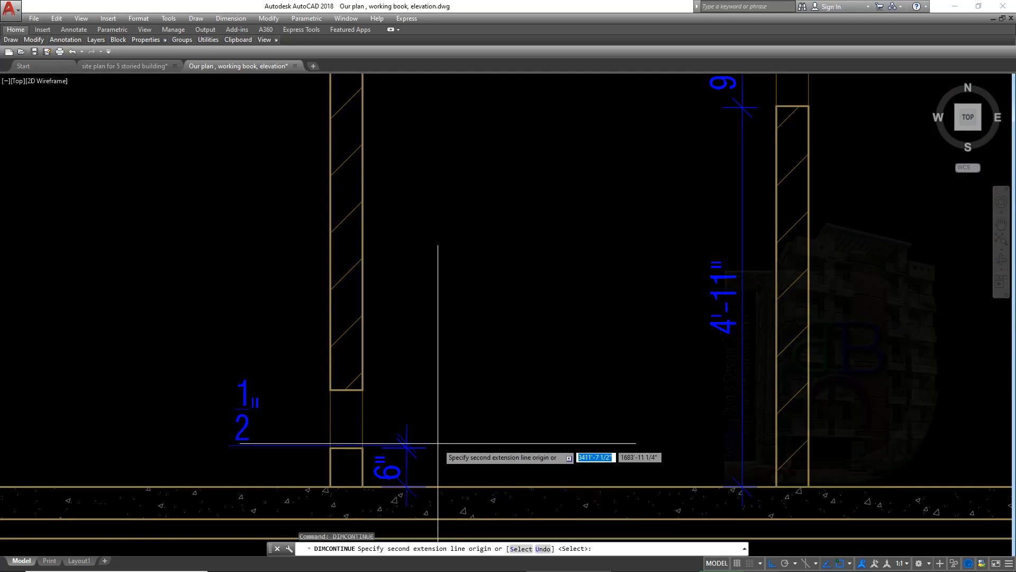
left_click(362, 390)
middle_click_drag(390, 176, 375, 345)
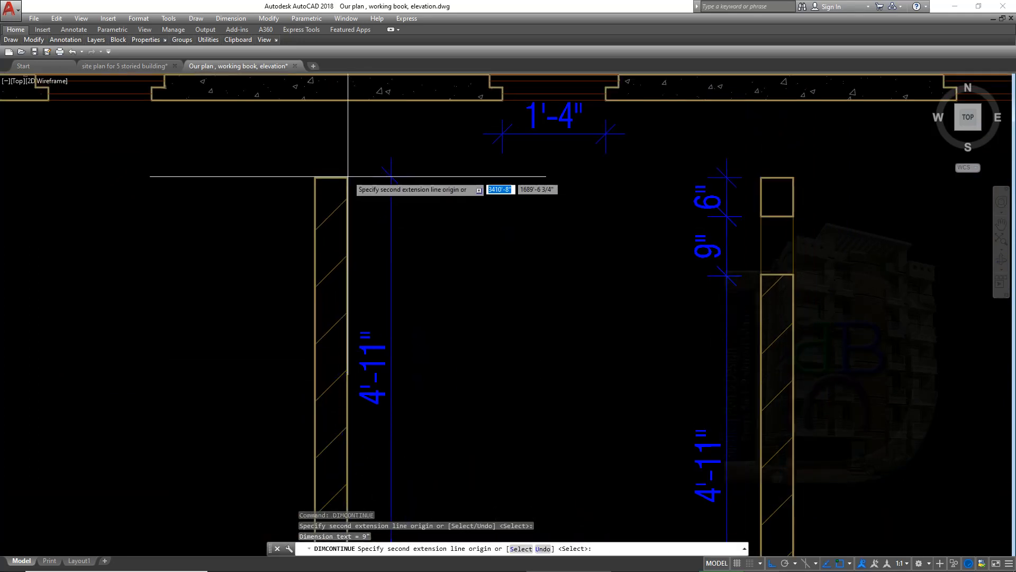
middle_click_drag(373, 190, 383, 282)
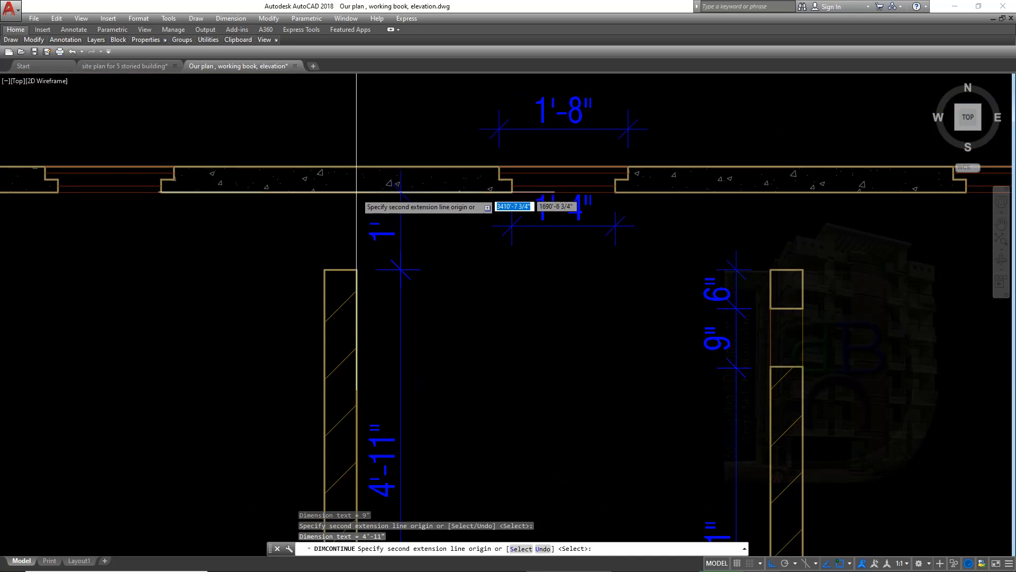
left_click(358, 192)
middle_click_drag(357, 192, 338, 170)
key("Return")
scroll(602, 329, "down", 4)
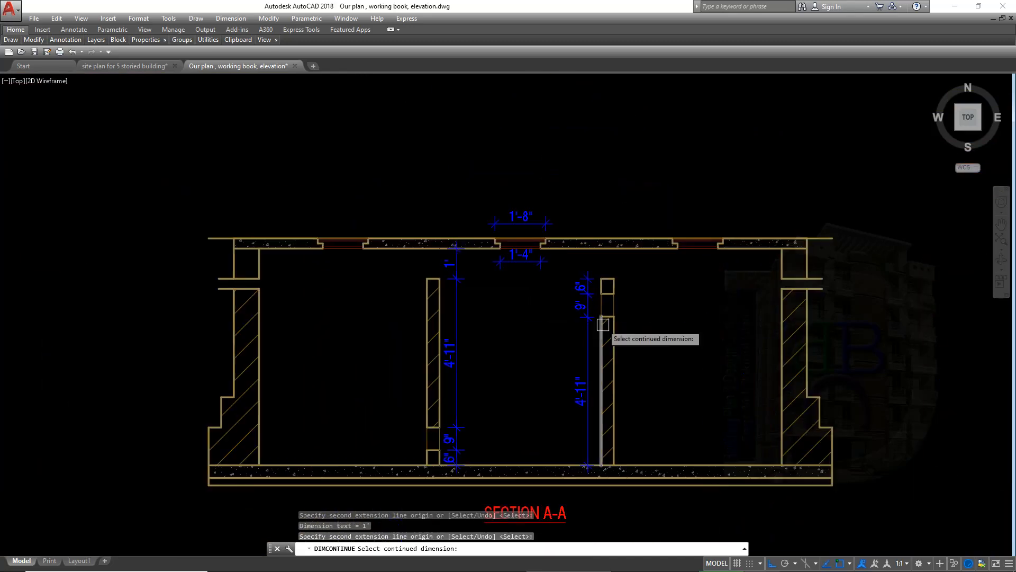
middle_click_drag(602, 329, 615, 302)
scroll(608, 329, "up", 3)
key("Return")
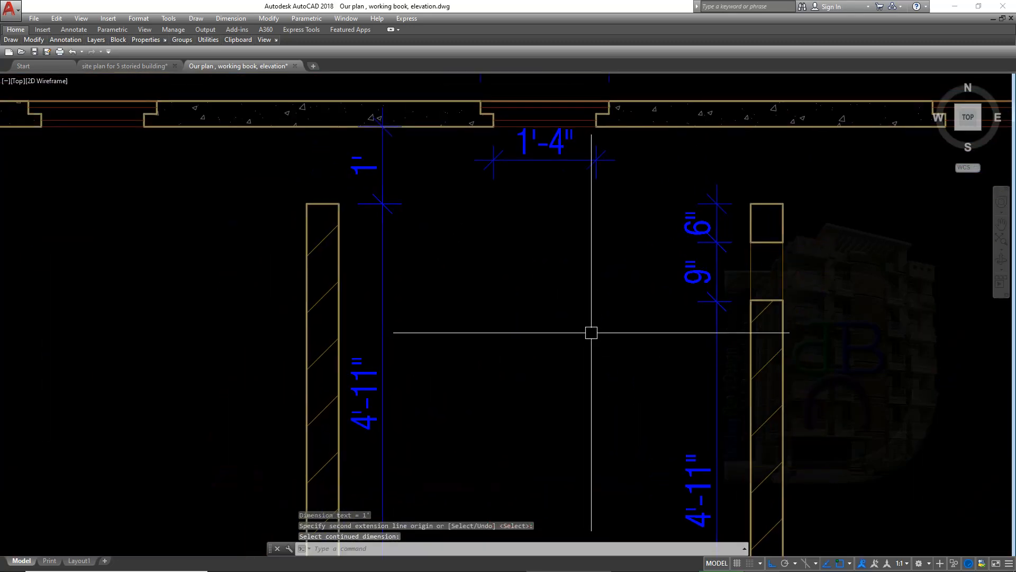
scroll(660, 352, "down", 5)
middle_click_drag(660, 352, 580, 332)
scroll(603, 330, "up", 2)
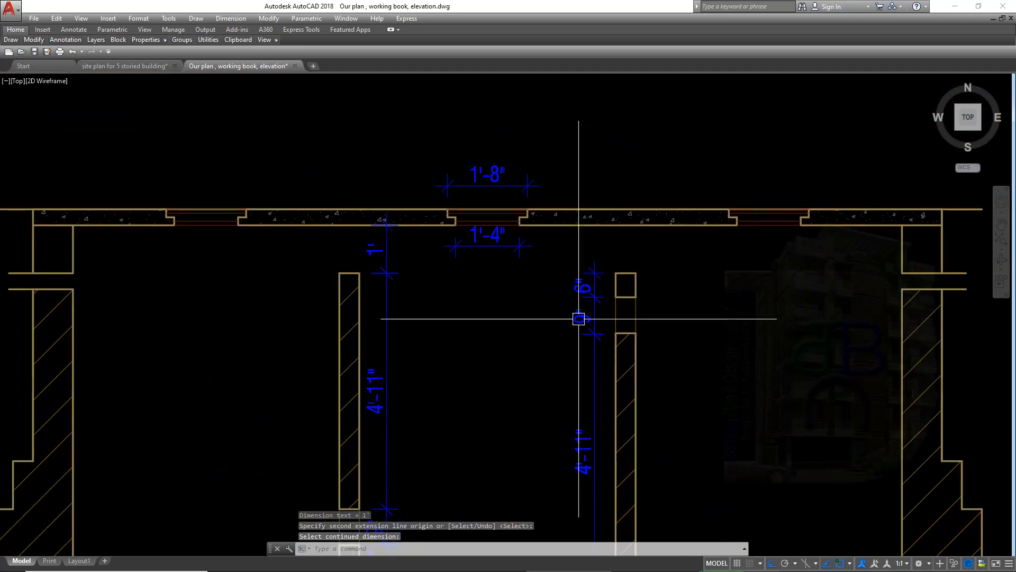
scroll(831, 360, "down", 1)
middle_click_drag(832, 360, 712, 343)
scroll(704, 345, "up", 3)
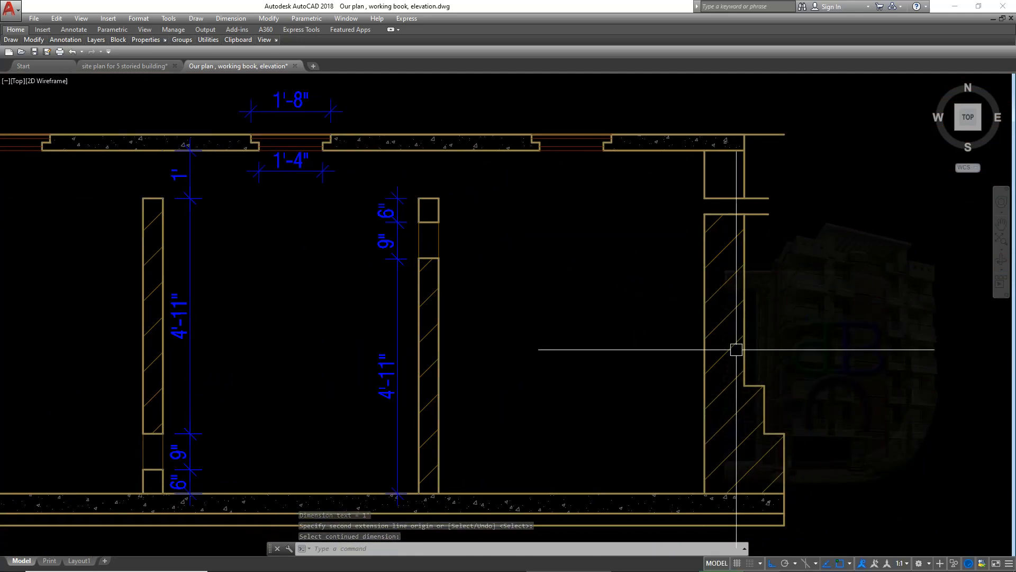
Dimension the height of the lowest step at the base of the right outer wall, on the wall's outer side.
scroll(776, 212, "up", 2)
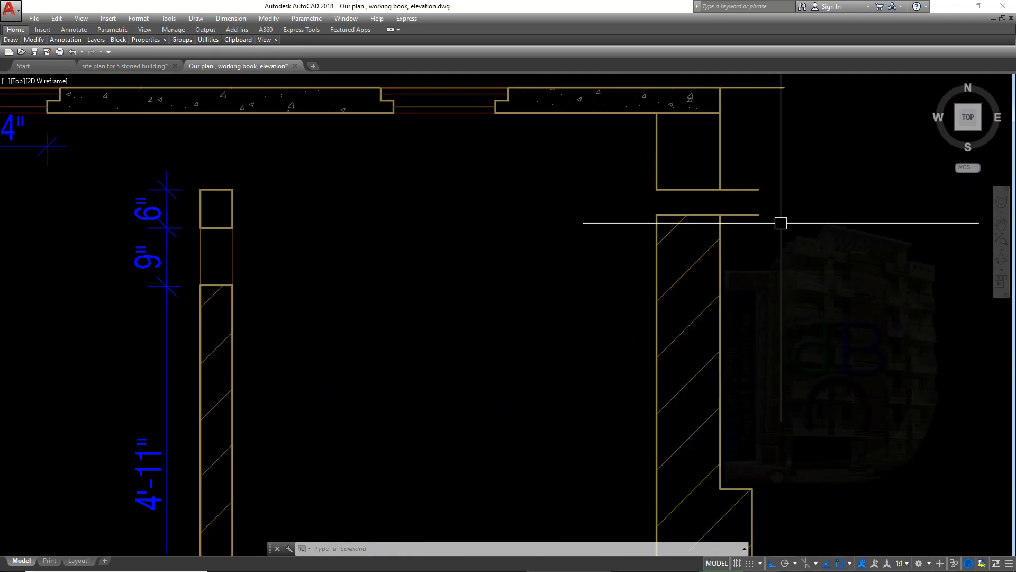
scroll(722, 306, "down", 6)
scroll(723, 387, "up", 6)
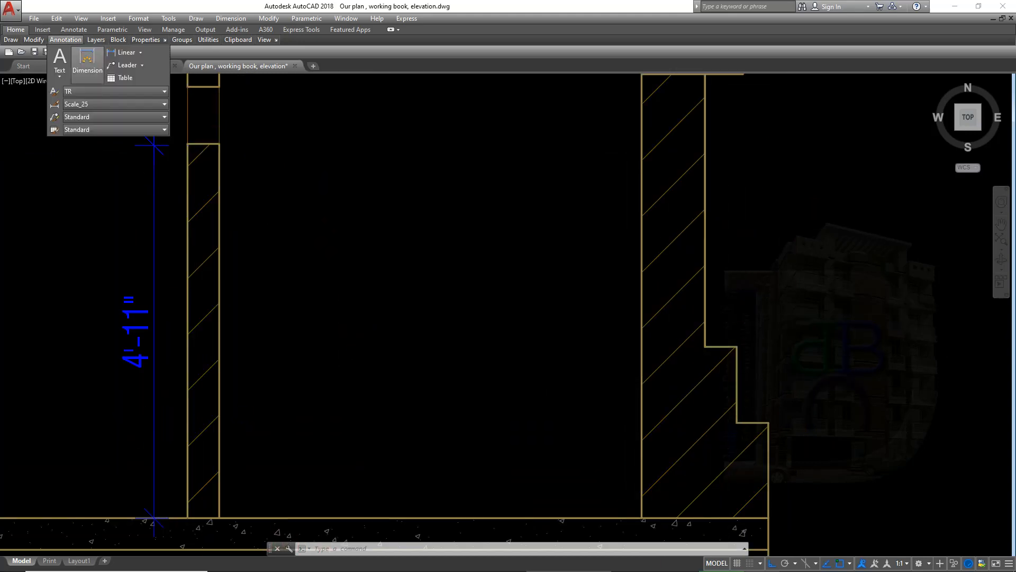
left_click(88, 61)
left_click(768, 424)
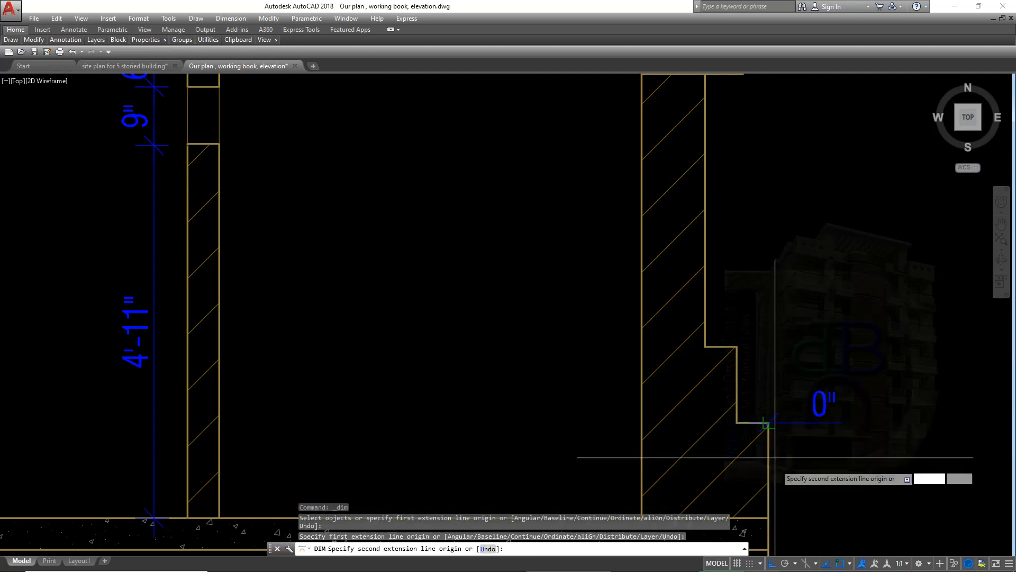
left_click(768, 518)
left_click(816, 439)
middle_click_drag(816, 439, 797, 422)
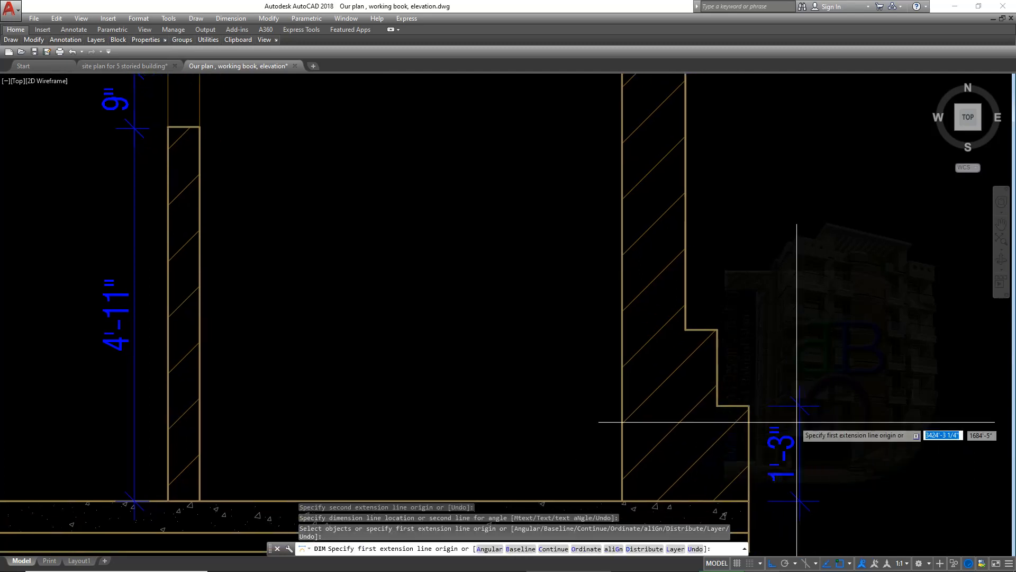
key("Return")
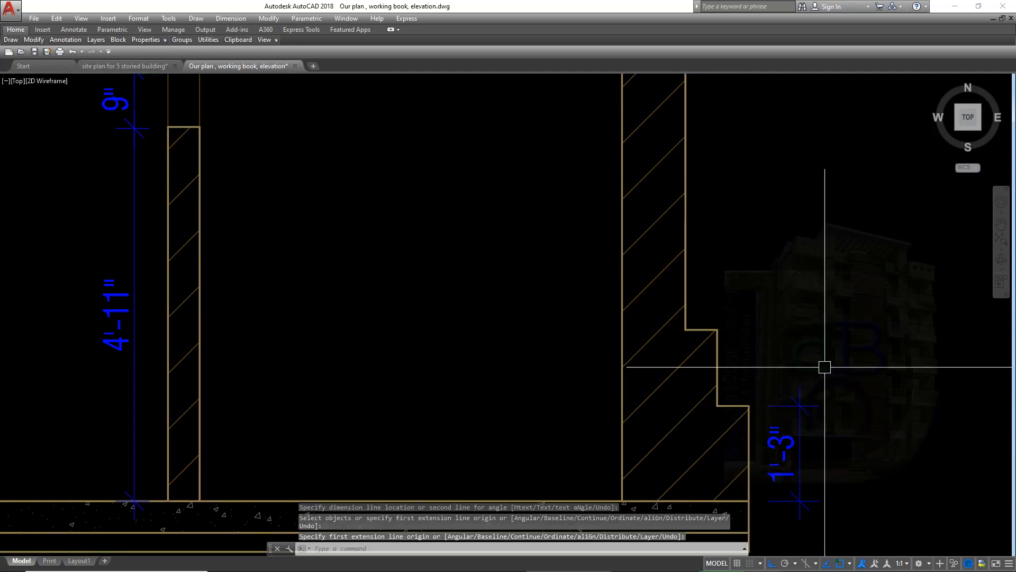
Continue the base step's dimension upward with DIMCONTINUE to the second step's top and the top of the hatched right outer wall.
type("CONTI")
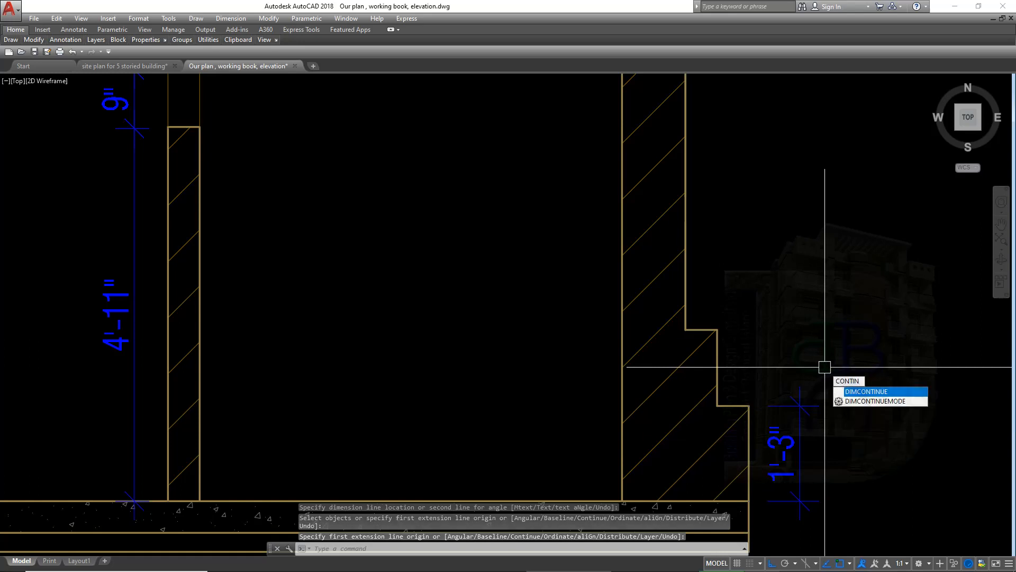
type("N")
key("Return")
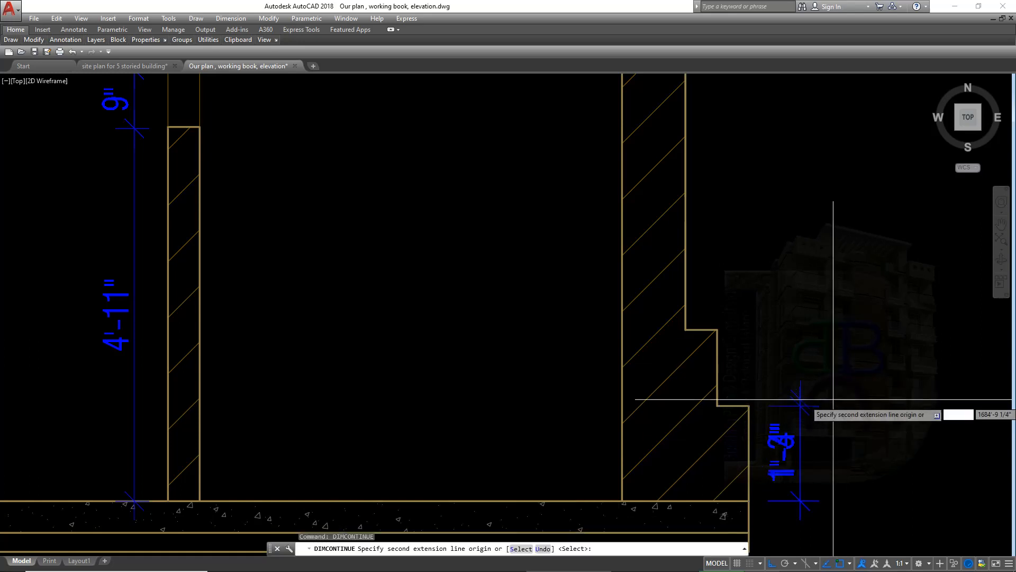
left_click(717, 330)
middle_click_drag(739, 298, 724, 452)
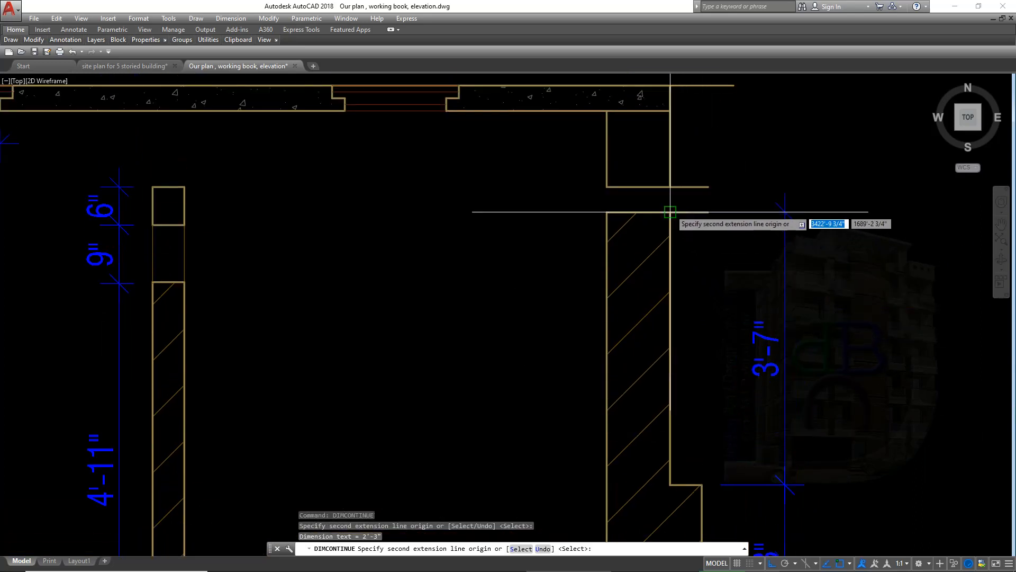
left_click(670, 212)
Continue the chain through the projecting band, the wall piece above it and the roof slab's thickness, ending the command at the slab's top.
middle_click_drag(747, 290, 746, 340)
left_click(670, 238)
middle_click_drag(699, 190, 672, 337)
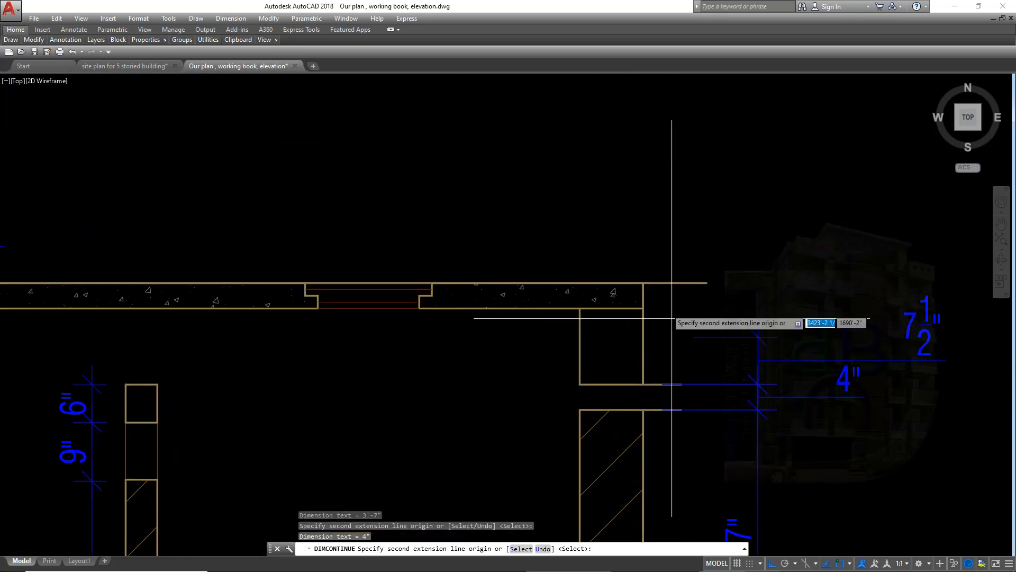
left_click(643, 308)
left_click(643, 282)
middle_click_drag(737, 337, 735, 323)
key("Return")
key("Escape")
Shorten the overhanging roof top line so that it ends at the slab's right corner.
scroll(642, 268, "up", 4)
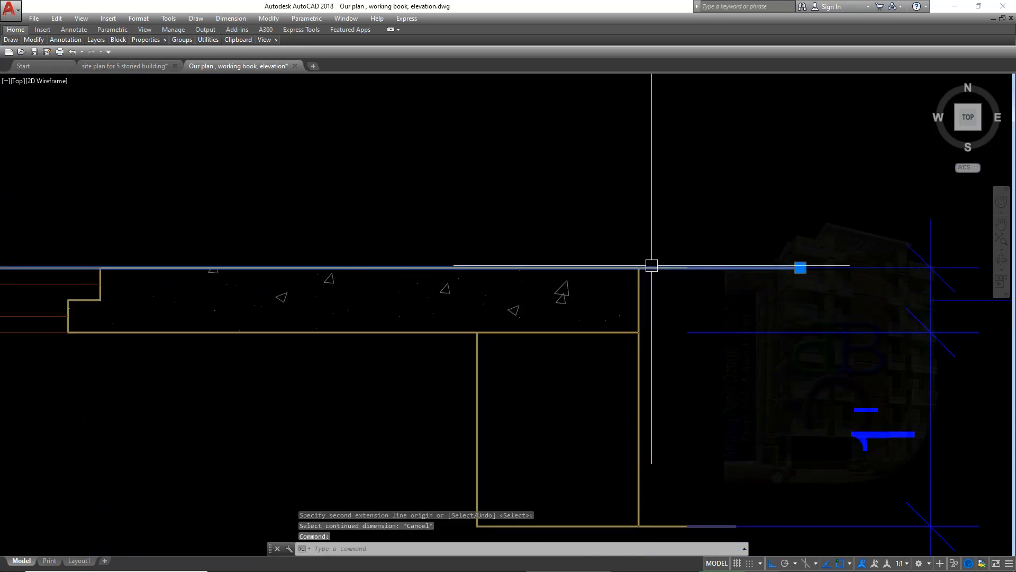
left_click(797, 268)
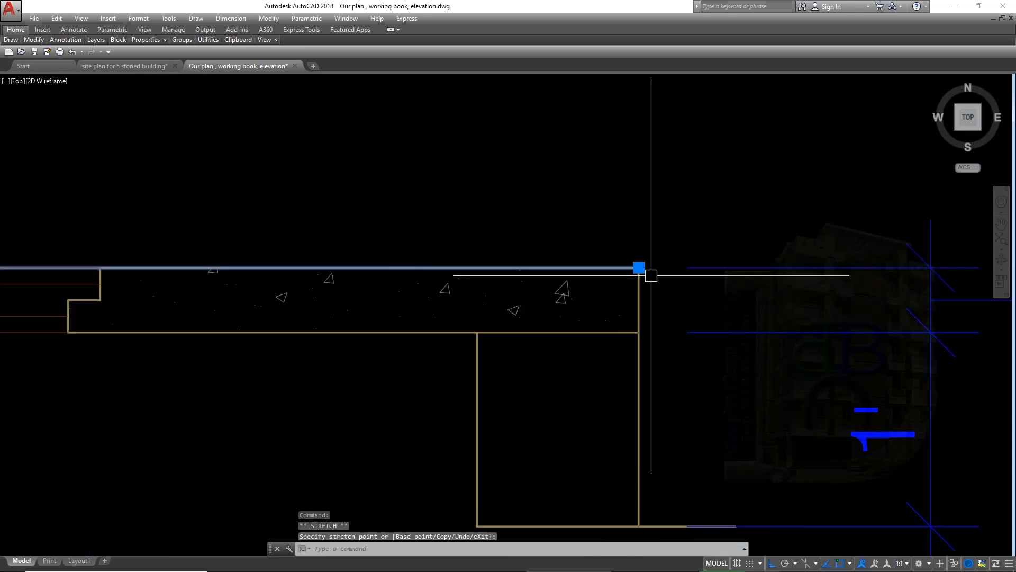
key("Escape")
scroll(706, 344, "down", 4)
scroll(201, 318, "up", 4)
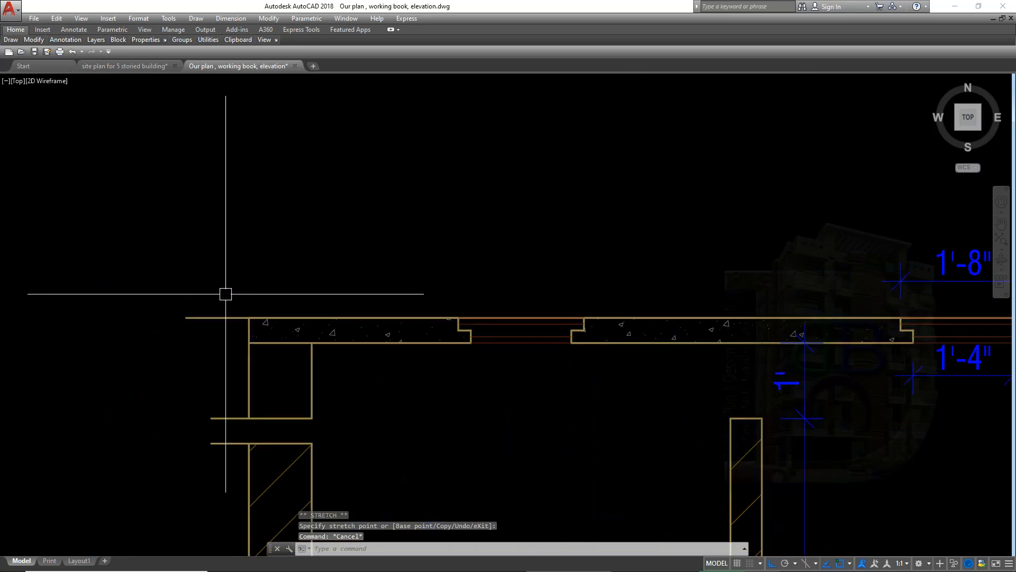
Delete the roof top line that overhangs the slab's left end.
key("Escape")
left_click(207, 317)
left_click(186, 348)
key("Delete")
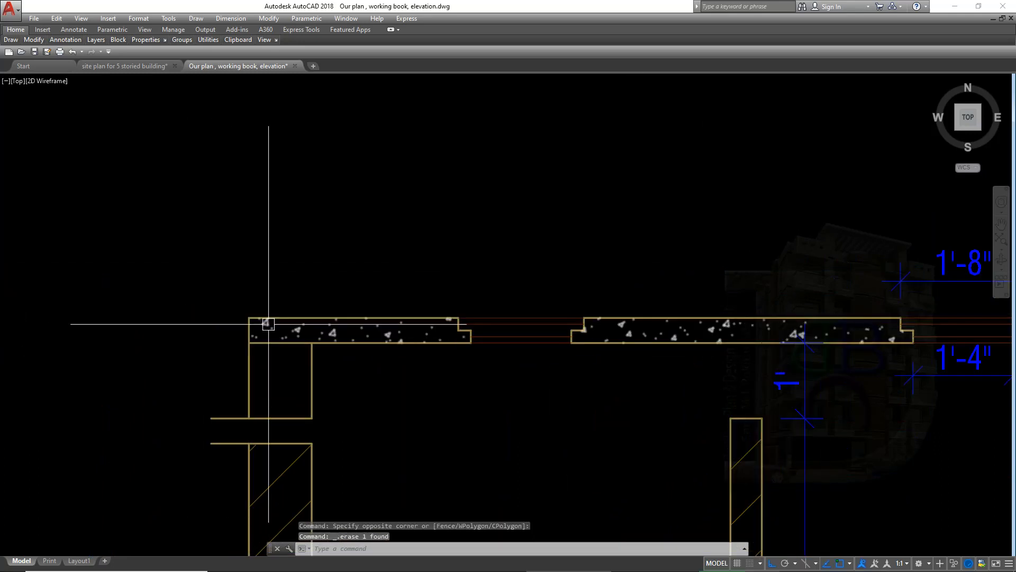
Examine the whole SECTION A-A drawing for missing dimensions and unhatched wall areas.
scroll(365, 341, "down", 7)
scroll(582, 370, "up", 3)
middle_click_drag(467, 368, 629, 321)
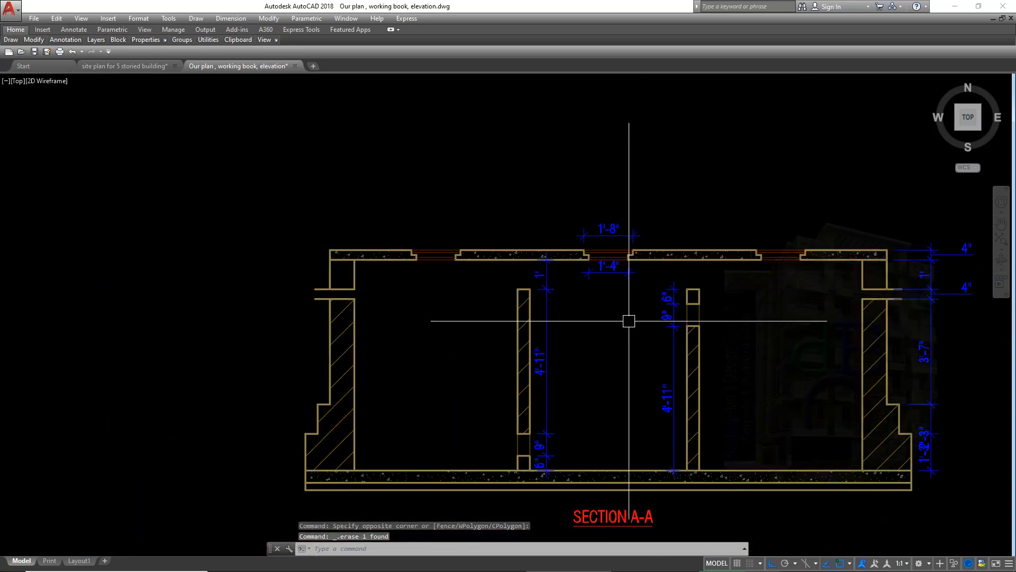
scroll(339, 307, "up", 3)
scroll(404, 331, "down", 4)
scroll(545, 363, "up", 4)
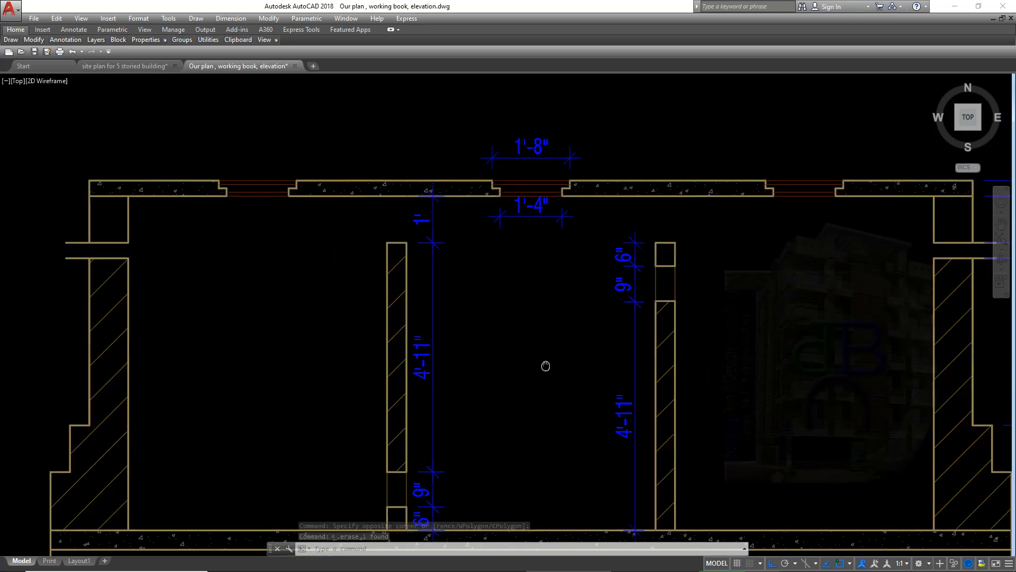
scroll(632, 378, "down", 4)
scroll(373, 342, "up", 2)
middle_click_drag(644, 370, 432, 338)
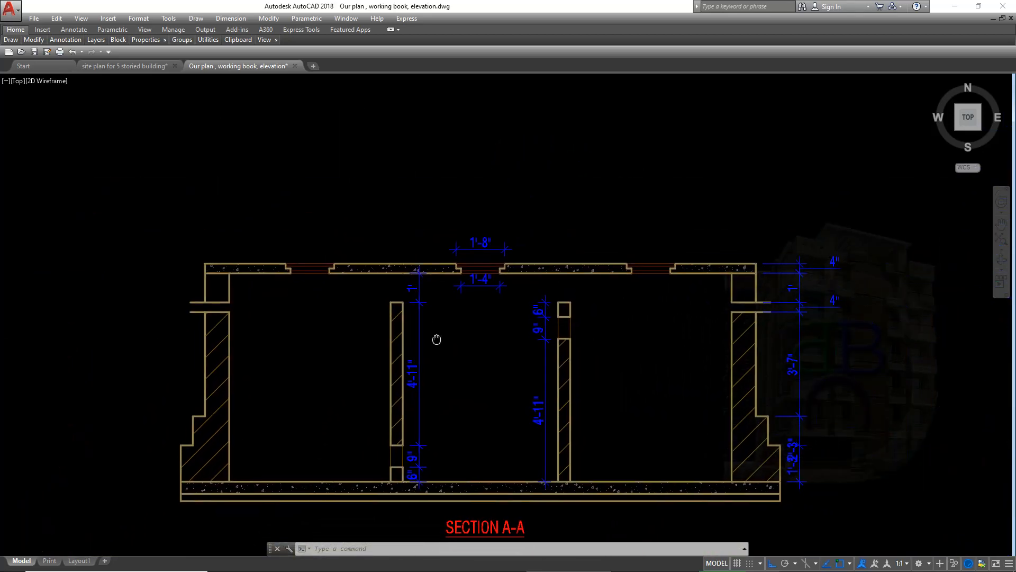
middle_click_drag(347, 357, 429, 361)
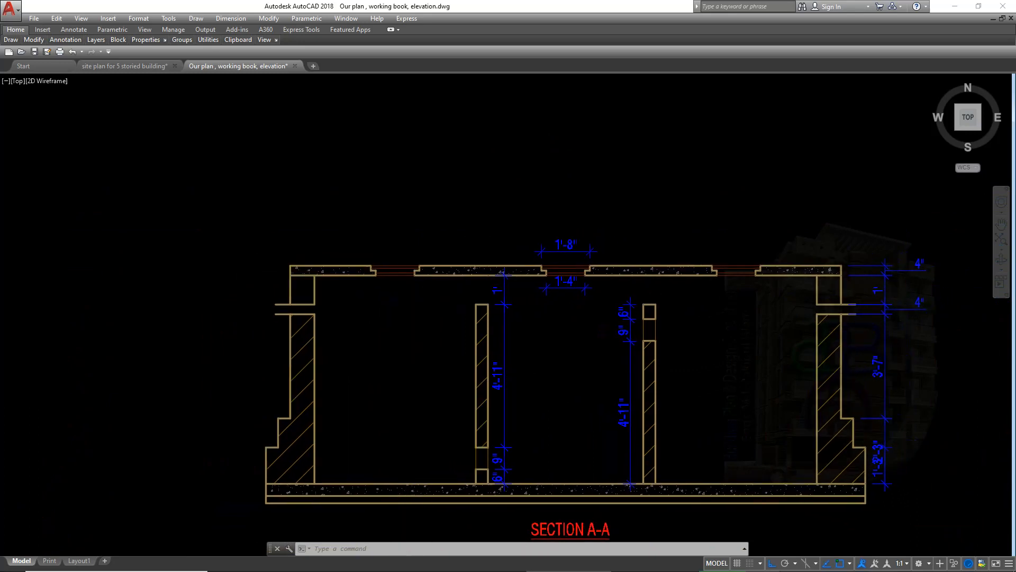
Hatch the two empty outer wall pieces directly below the roof slab, one at each end of the section.
type("h")
key("Return")
left_click(299, 290)
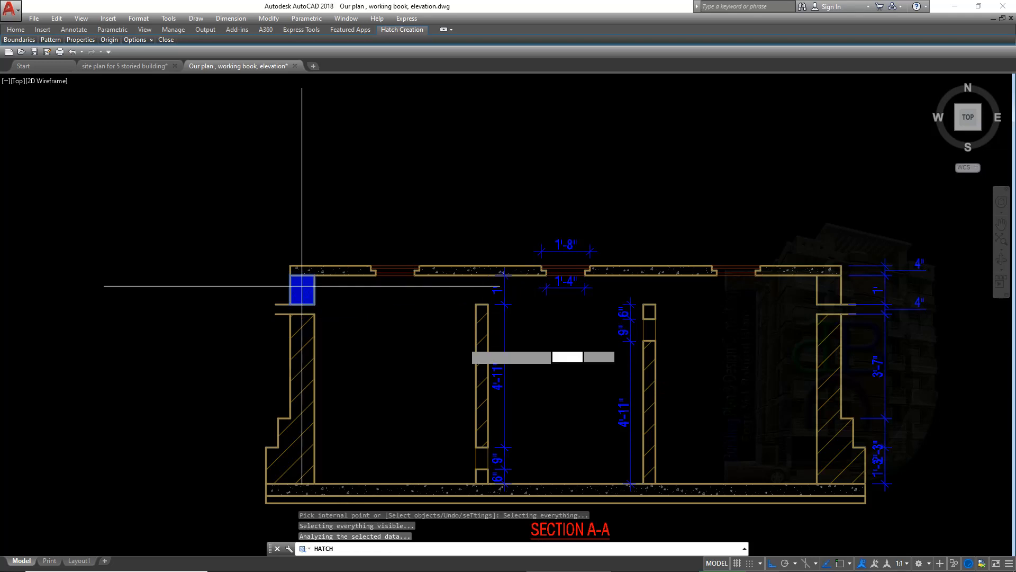
left_click(833, 295)
middle_click_drag(504, 346, 535, 341)
key("Return")
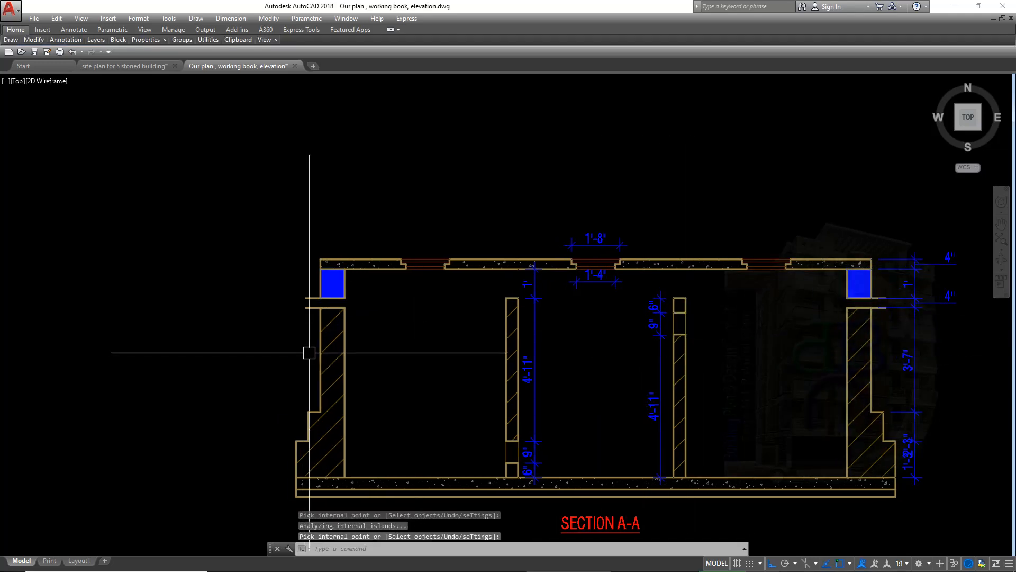
Match the properties of the left outer wall's diagonal hatch onto the new hatch below the roof slab.
type("MA")
key("Return")
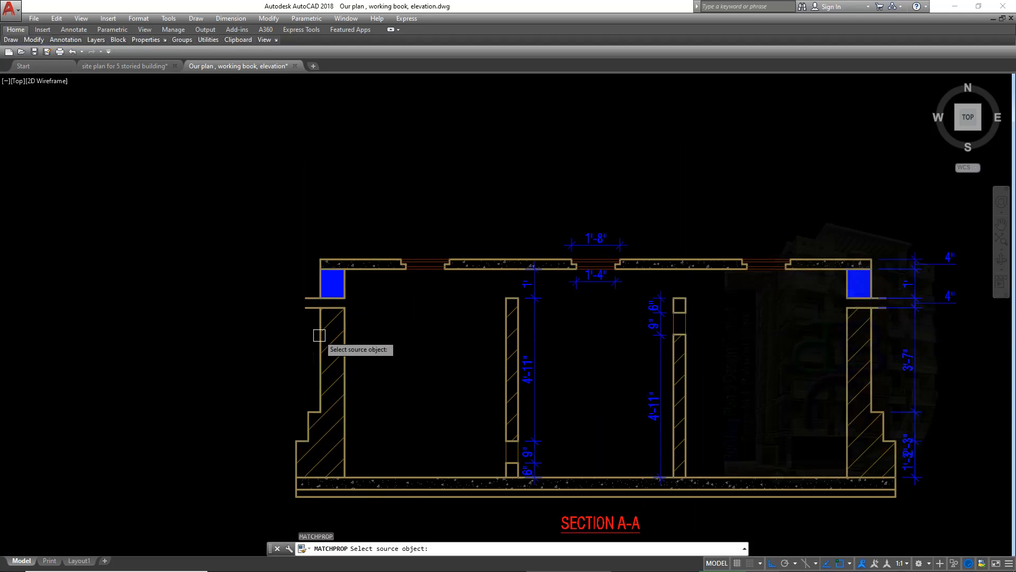
left_click(336, 323)
left_click(332, 284)
middle_click_drag(637, 362, 563, 374)
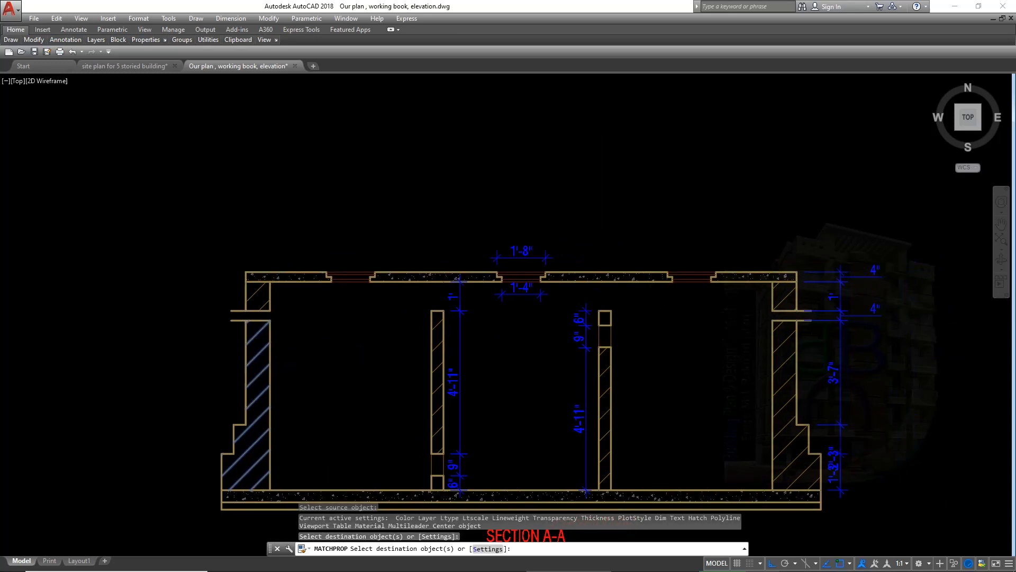
key("Return")
key("Return")
Reduce the hatch scale of the left outer wall so that its diagonal lines are closer together.
left_click(266, 347)
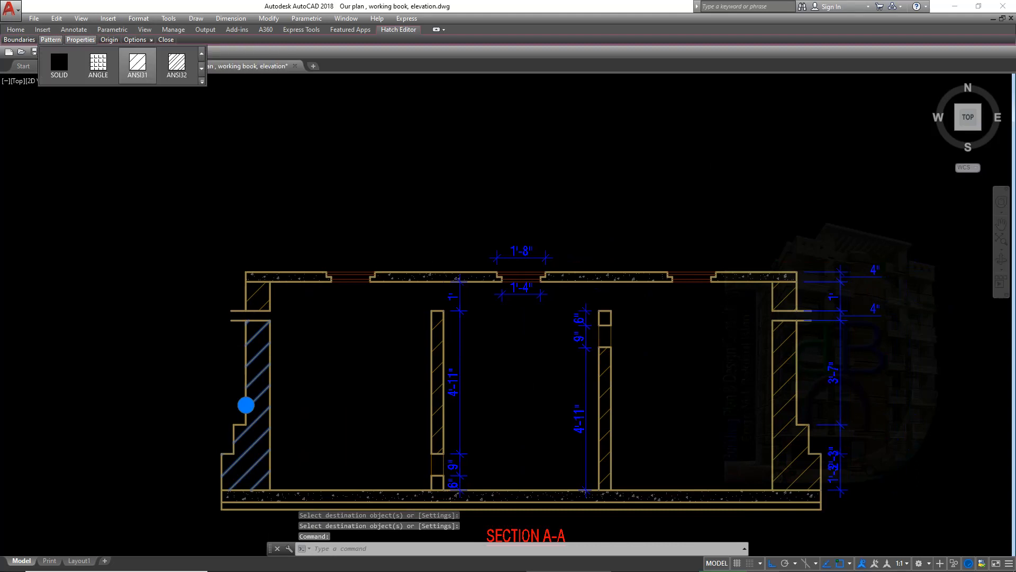
mouse_move(80, 39)
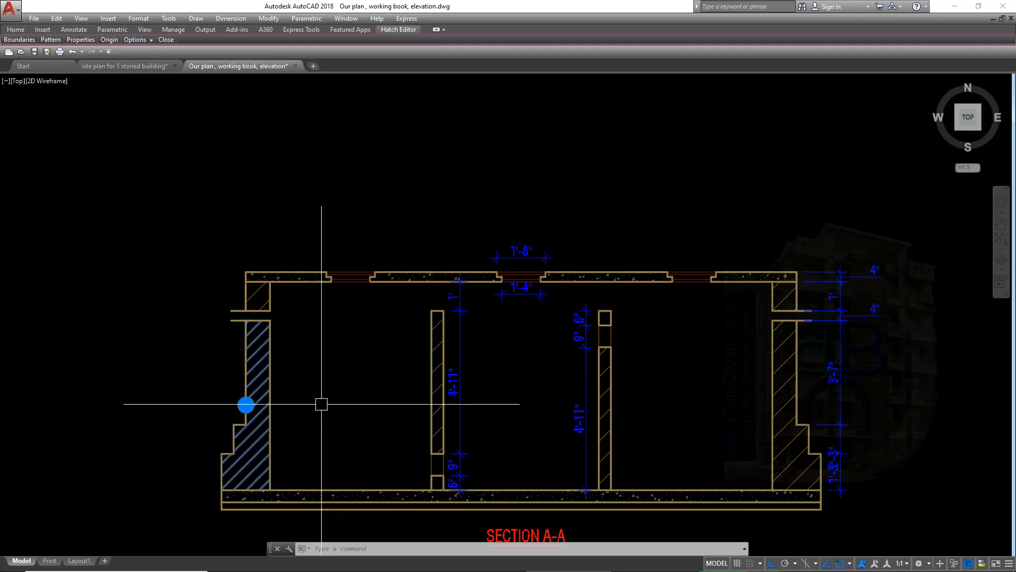
key("Escape")
middle_click_drag(322, 404, 318, 379)
Match the left outer wall's denser hatch onto the hatched wall pieces below the roof slab.
type("MA")
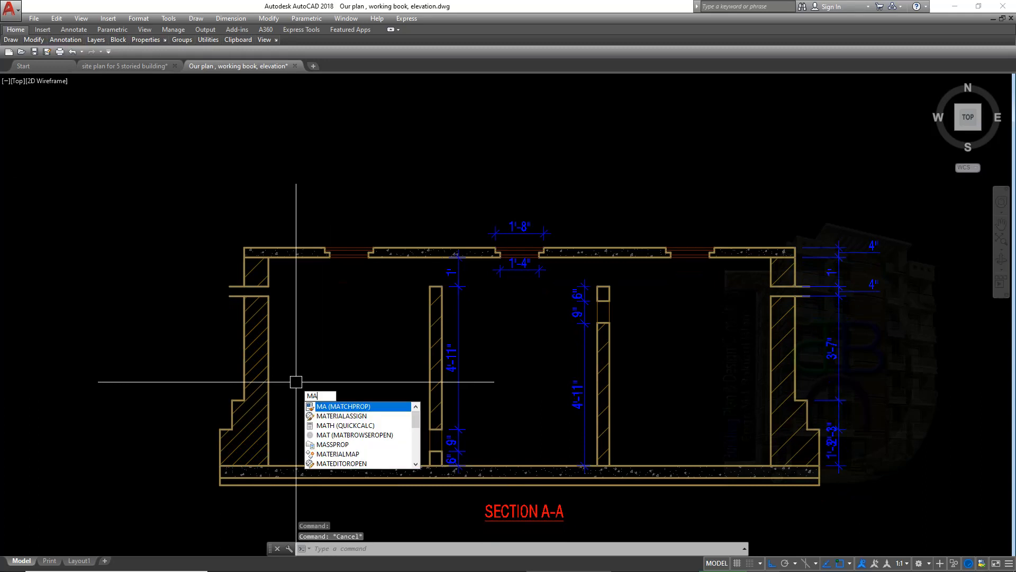
key("Return")
left_click(256, 317)
scroll(262, 265, "up", 2)
left_click(268, 262)
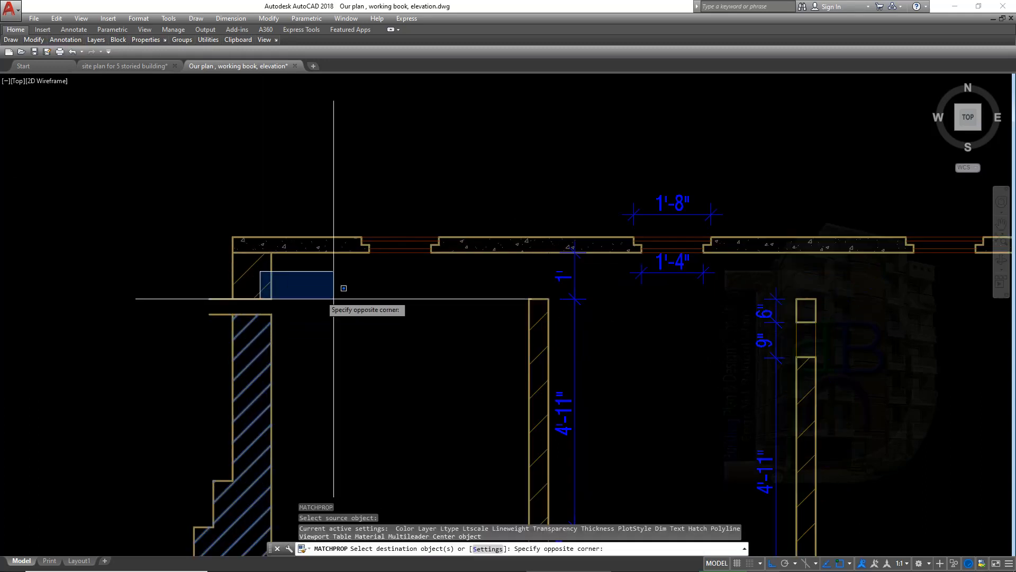
left_click(247, 261)
Apply the same denser hatch to both partition walls and the right outer wall, ending Match Properties.
scroll(556, 333, "up", 4)
left_click(508, 318)
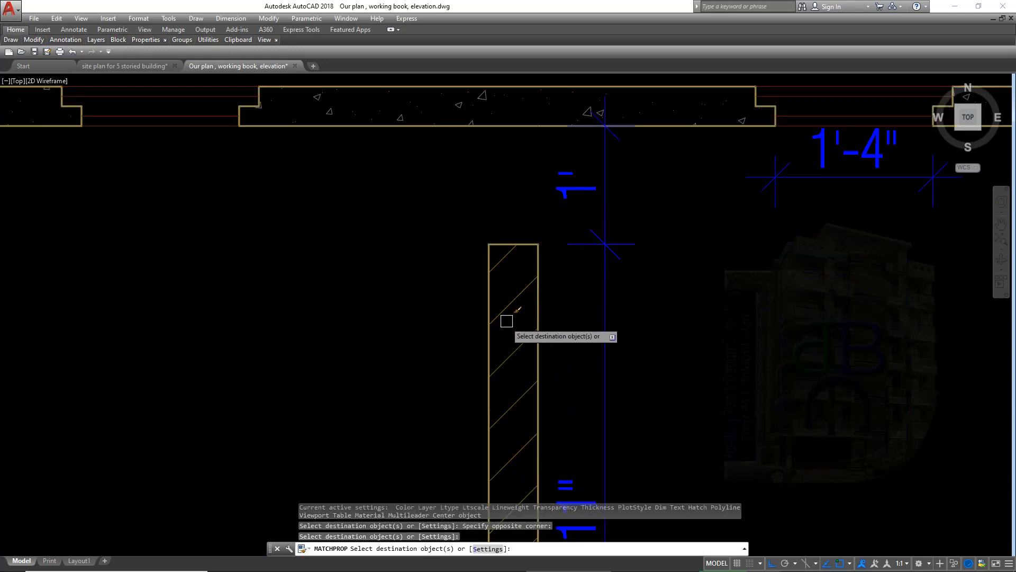
scroll(506, 319, "down", 4)
scroll(683, 383, "up", 5)
left_click(577, 364)
scroll(697, 381, "down", 5)
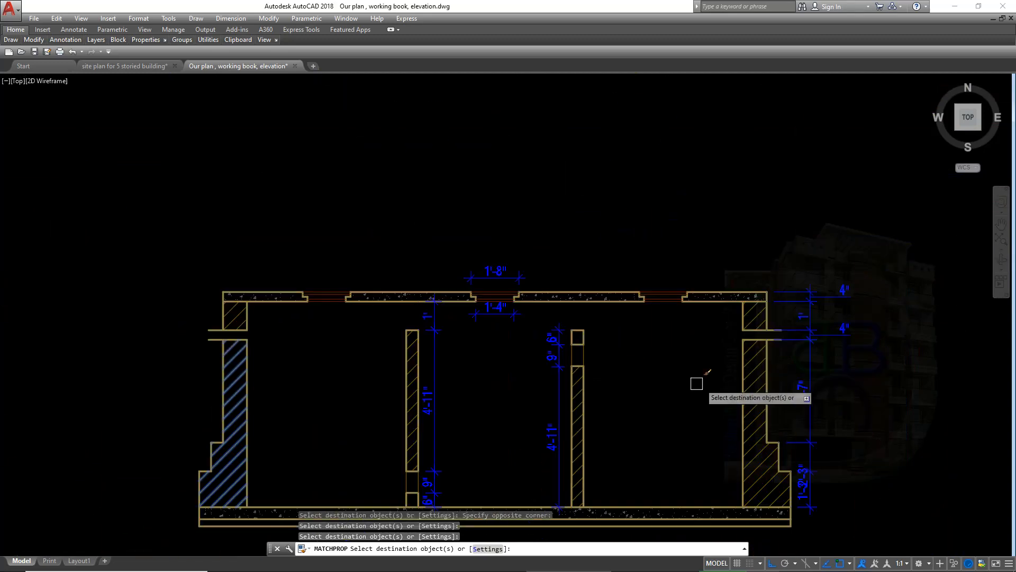
scroll(709, 350, "up", 6)
scroll(700, 393, "down", 7)
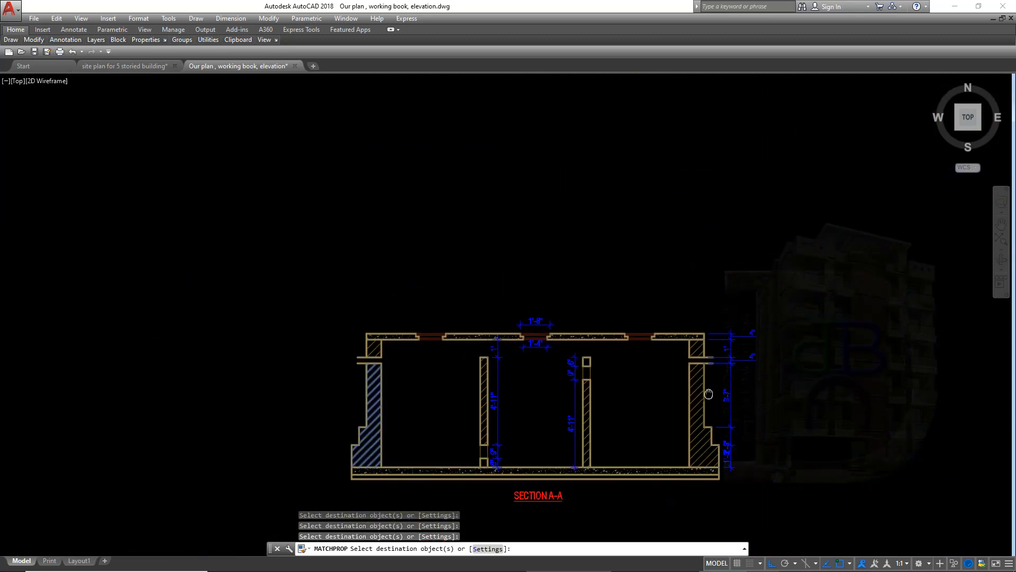
middle_click_drag(707, 392, 707, 377)
key("Return")
Dimension the left partition wall's thickness just above its top edge.
scroll(551, 437, "up", 2)
middle_click_drag(570, 437, 599, 406)
middle_click_drag(537, 411, 537, 434)
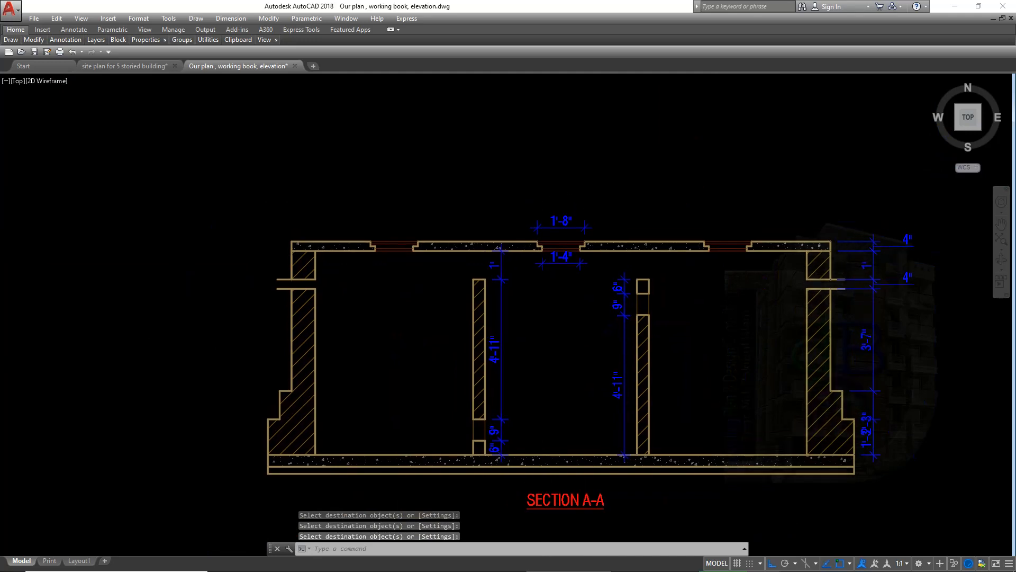
mouse_move(65, 40)
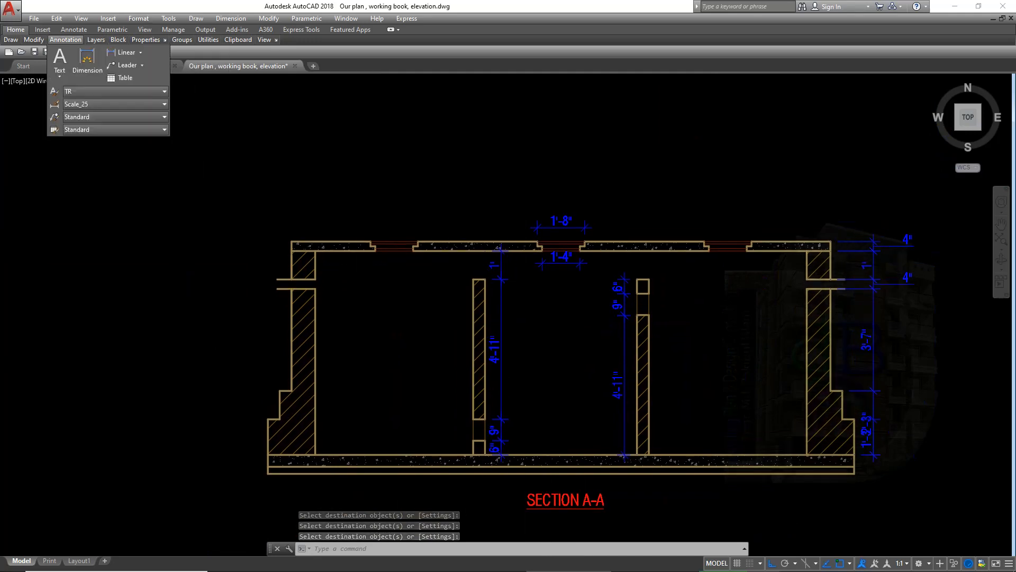
left_click(88, 63)
scroll(498, 281, "up", 6)
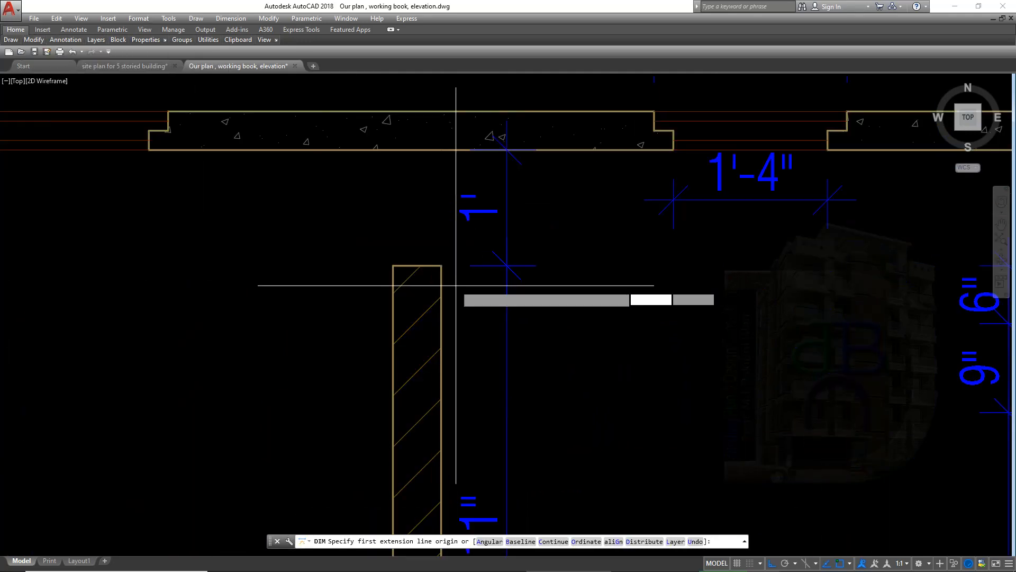
left_click(434, 265)
left_click(394, 266)
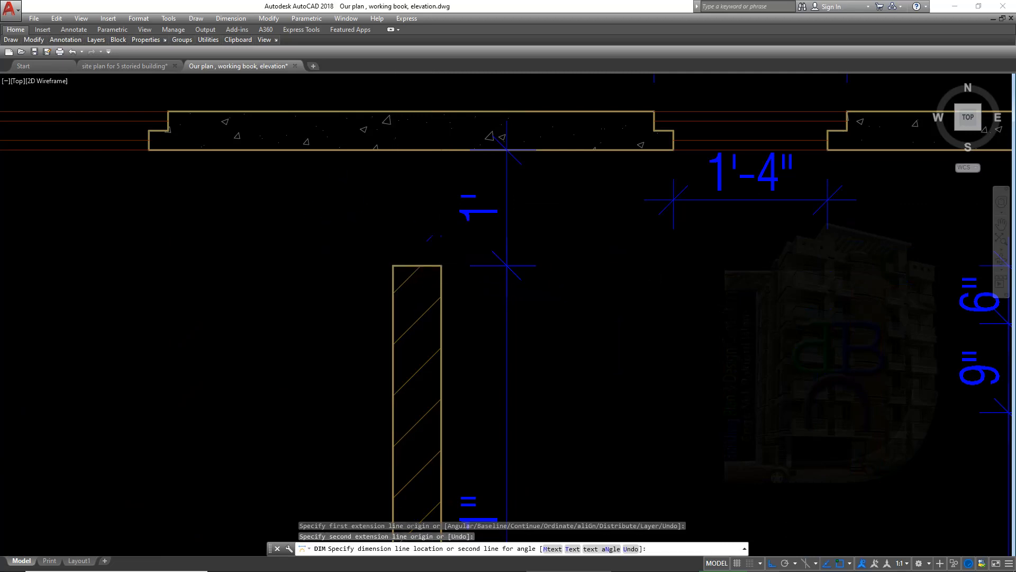
left_click(402, 232)
scroll(413, 265, "down", 5)
key("Escape")
mouse_move(393, 287)
middle_mouse_down()
mouse_move(433, 275)
mouse_move(471, 283)
mouse_move(428, 299)
middle_mouse_up()
scroll(805, 253, "up", 6)
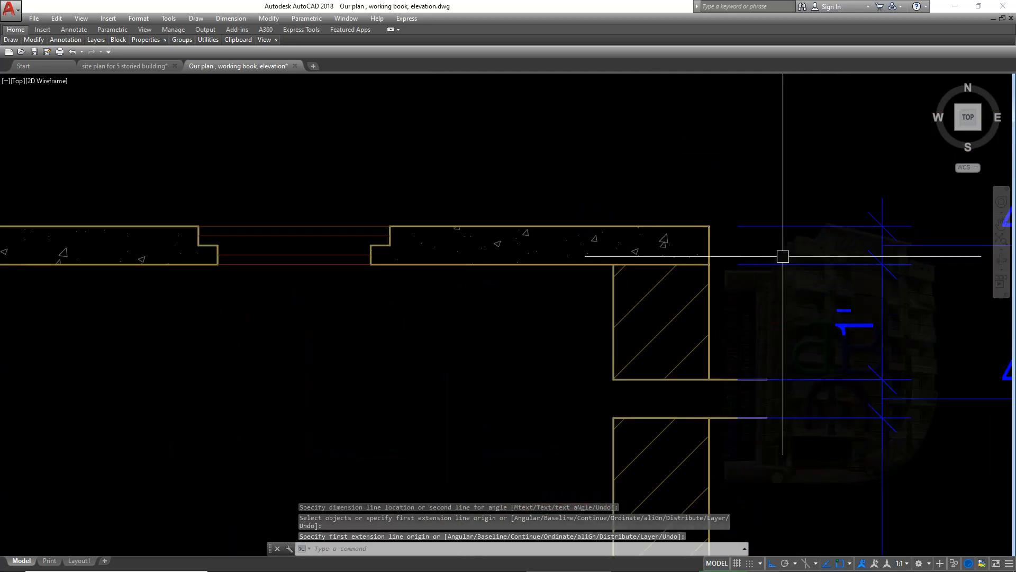
mouse_move(66, 40)
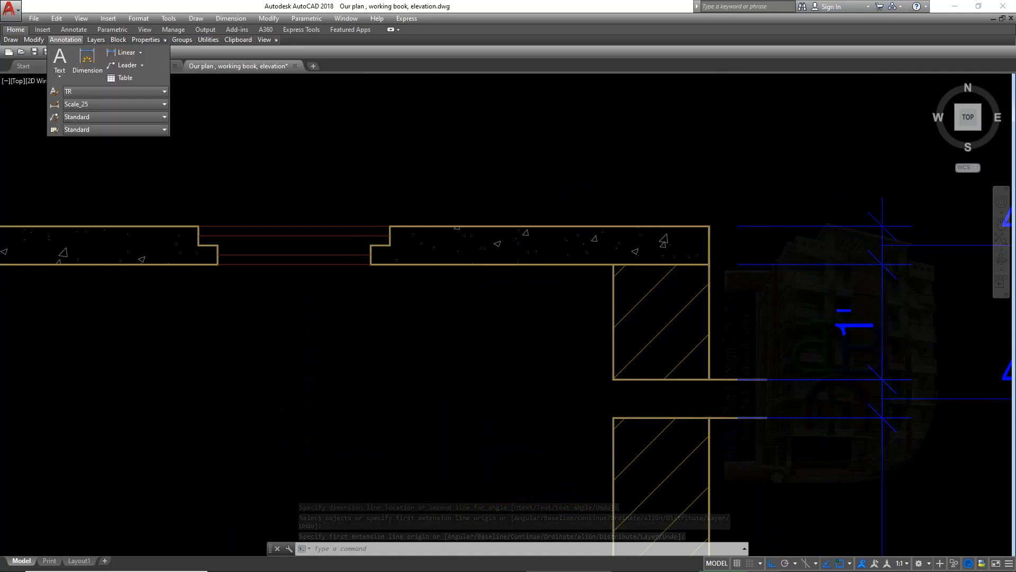
left_click(87, 60)
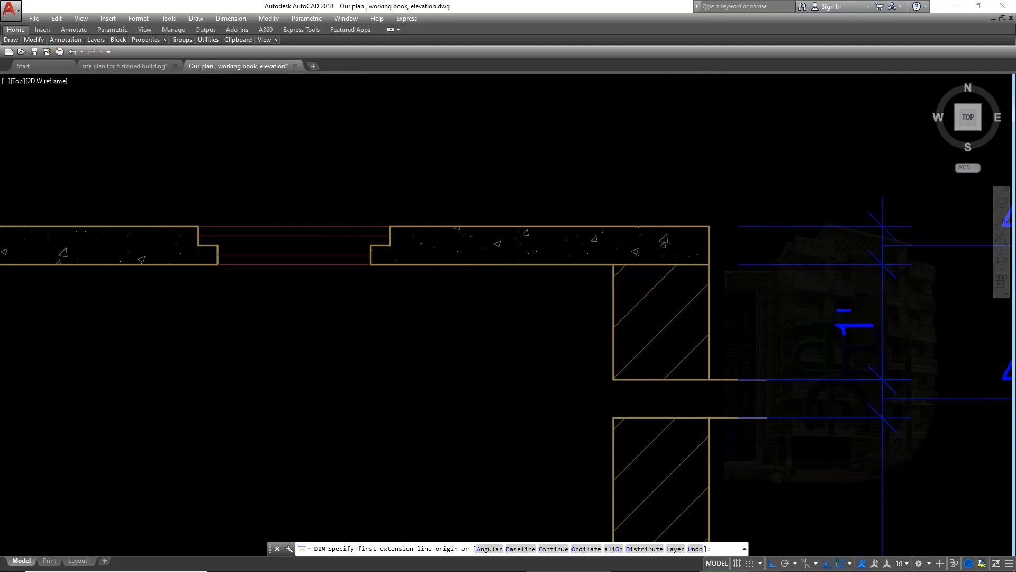
left_click(709, 264)
key("Escape")
Dimension the thickness of the concrete floor slab just outside its left end.
scroll(689, 285, "down", 4)
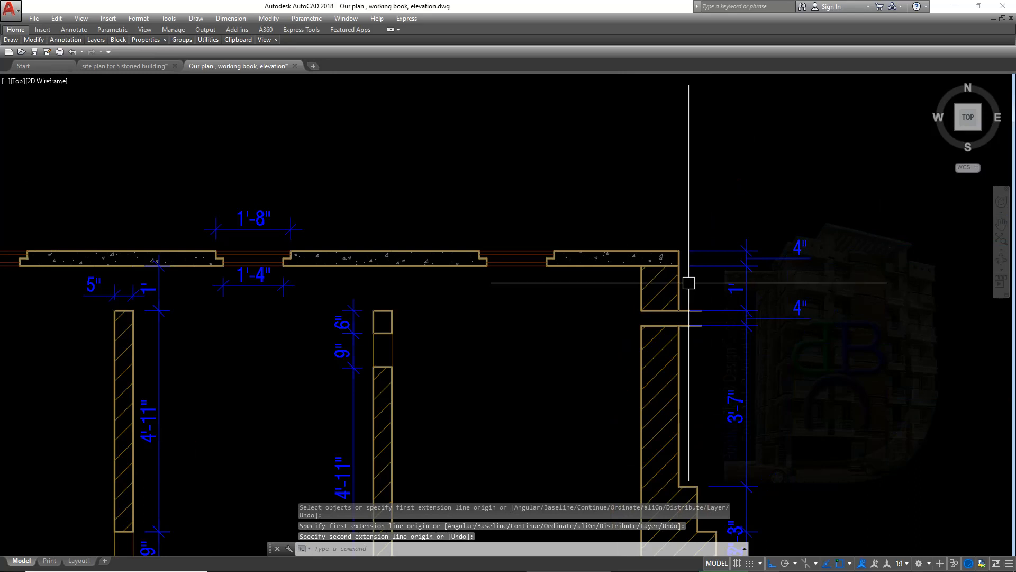
scroll(517, 261, "down", 4)
middle_click_drag(517, 261, 600, 256)
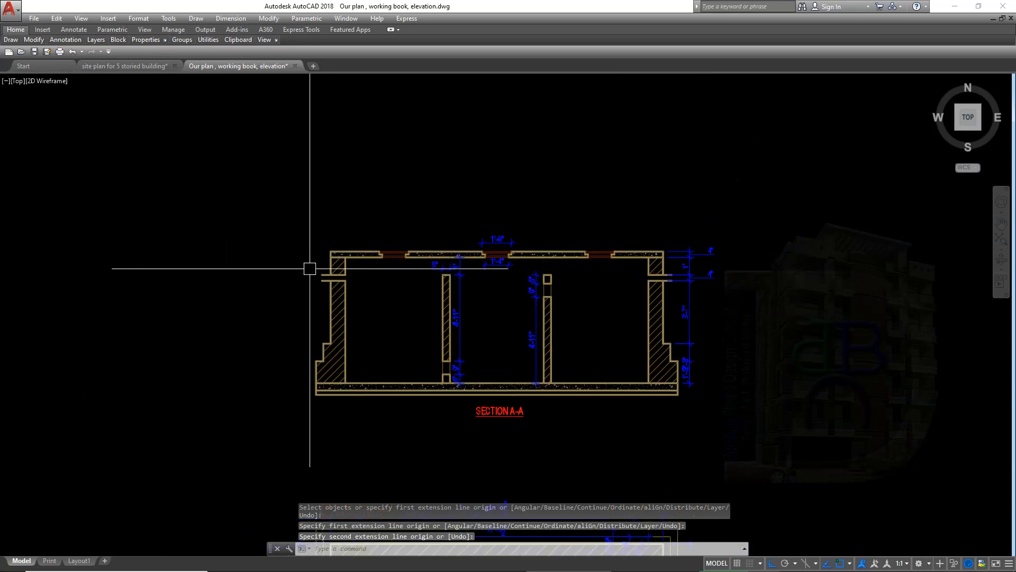
scroll(309, 268, "up", 4)
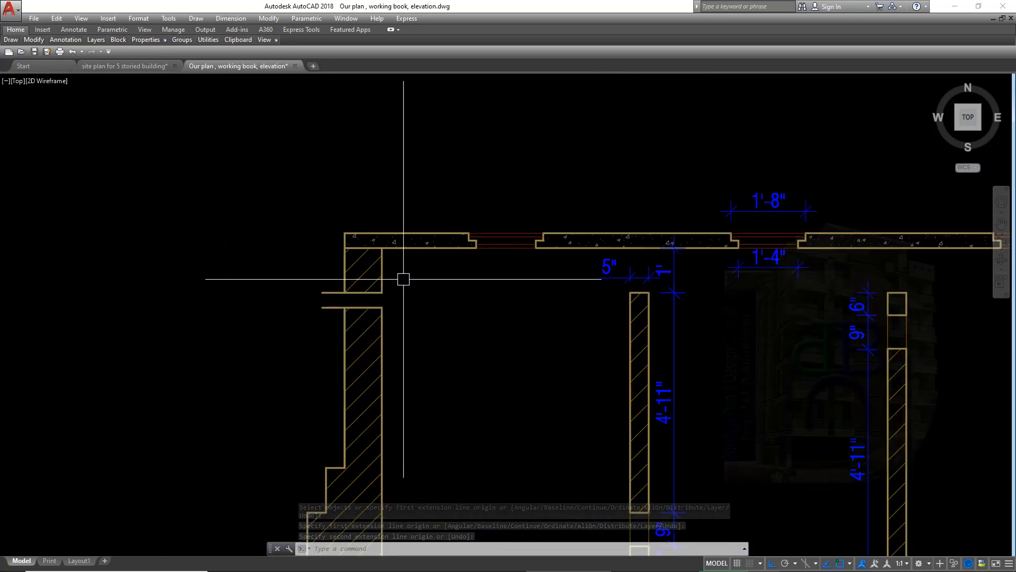
mouse_move(659, 321)
middle_mouse_down()
mouse_move(473, 314)
mouse_move(409, 258)
mouse_move(411, 211)
mouse_move(469, 209)
middle_mouse_up()
mouse_move(66, 40)
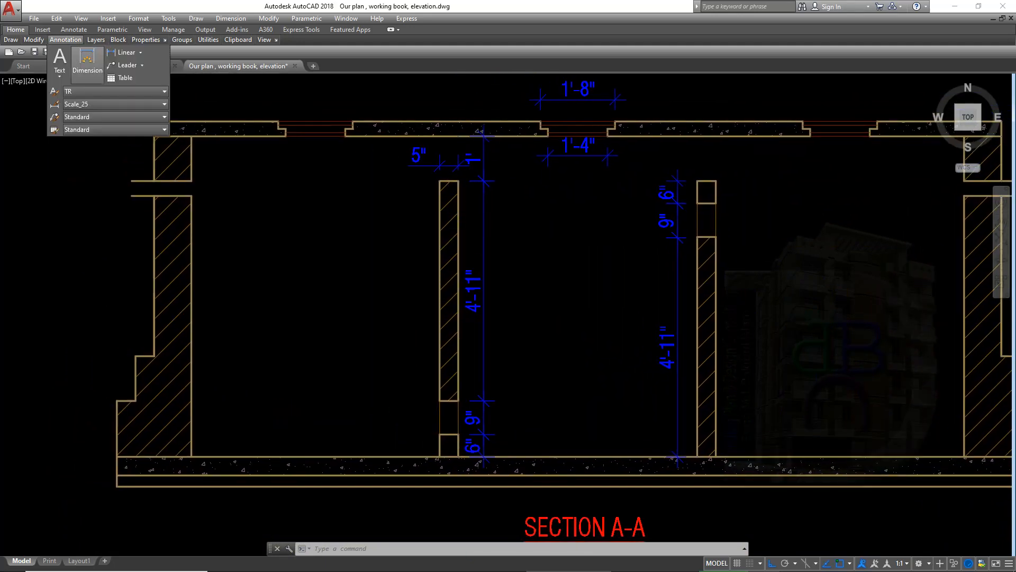
left_click(87, 61)
scroll(132, 469, "up", 3)
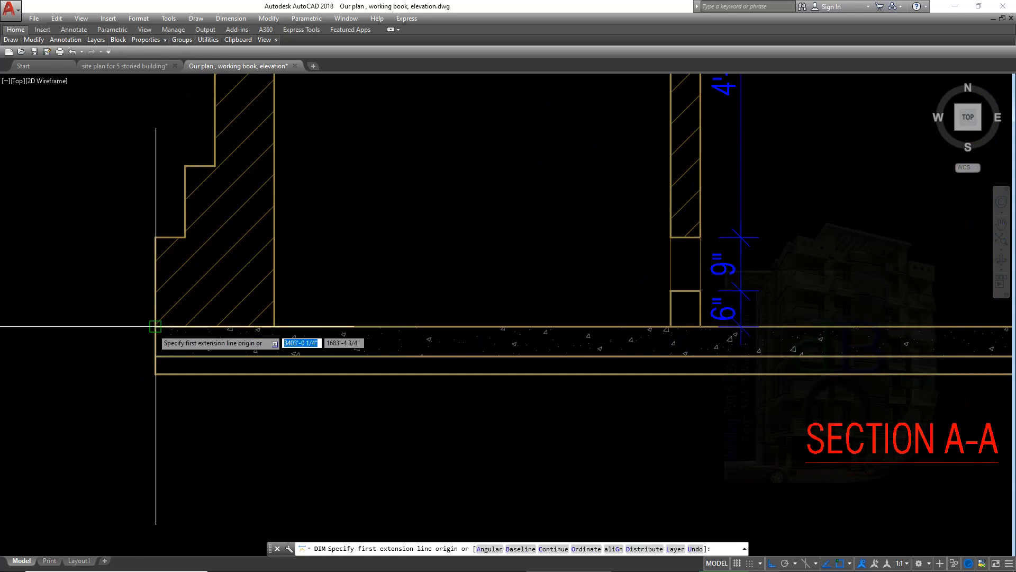
left_click(155, 327)
left_click(155, 356)
left_click(130, 363)
middle_click_drag(398, 359, 372, 375)
key("Return")
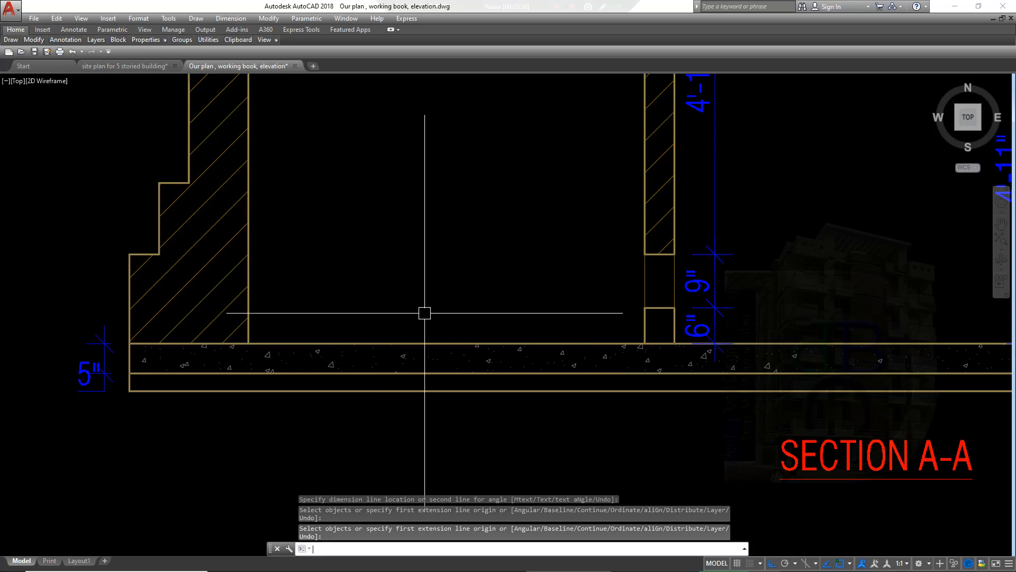
Stretch the slab thickness dimension's extension points so that it spans only the thin layer beneath the concrete slab.
scroll(477, 390, "down", 4)
middle_click_drag(495, 415, 453, 410)
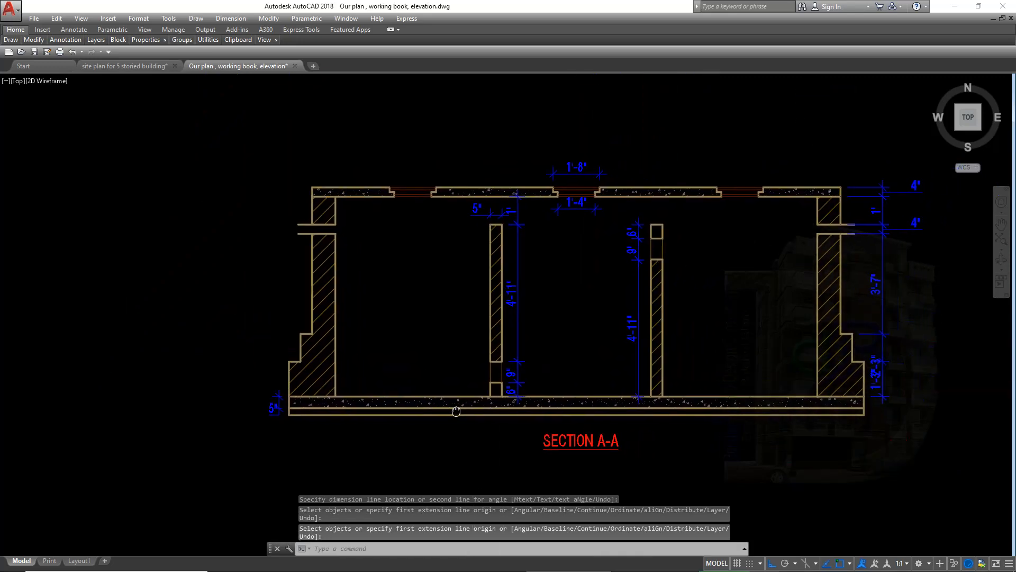
scroll(284, 402, "up", 6)
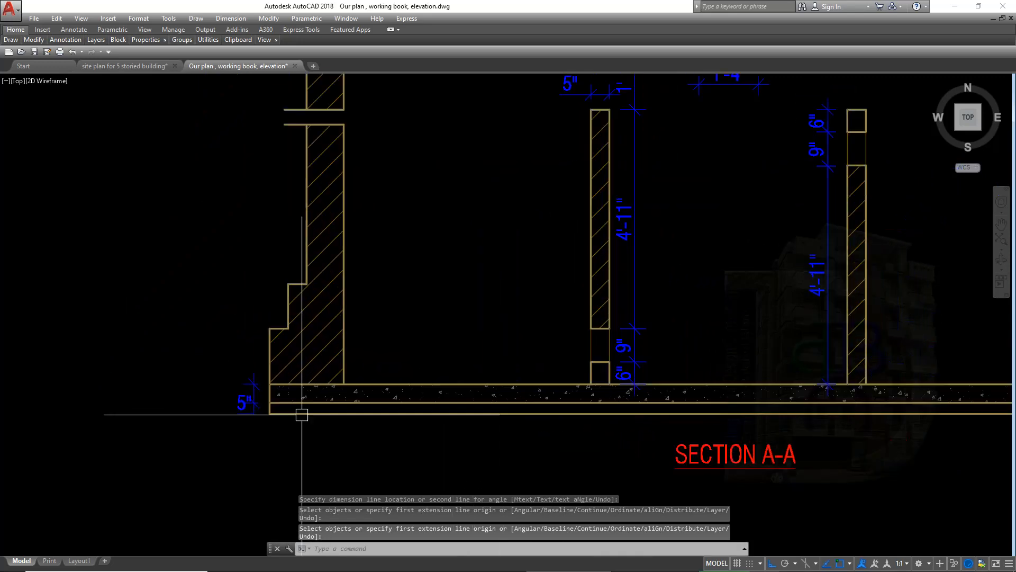
left_click(259, 384)
left_click(306, 395)
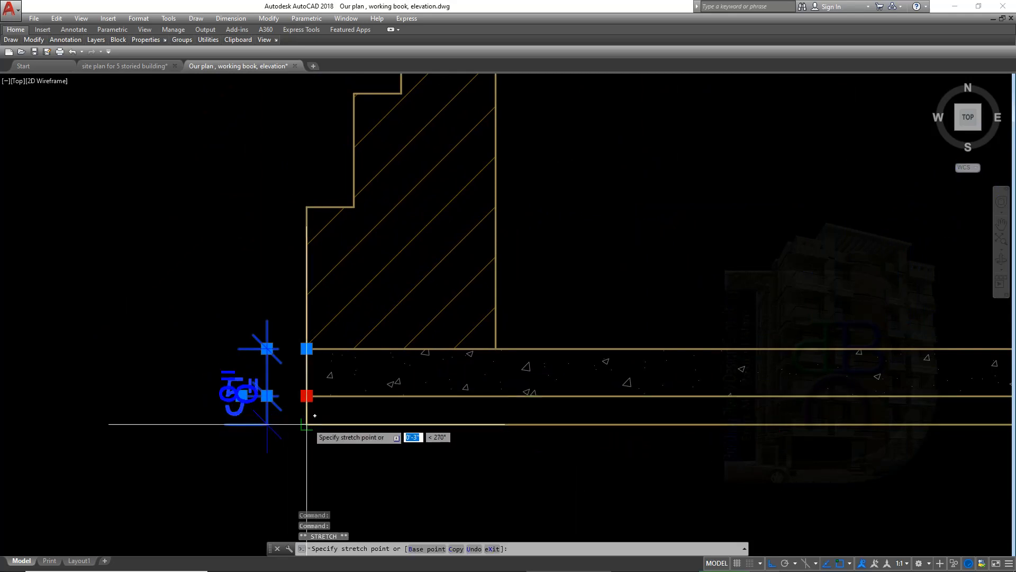
left_click(306, 424)
left_click(307, 396)
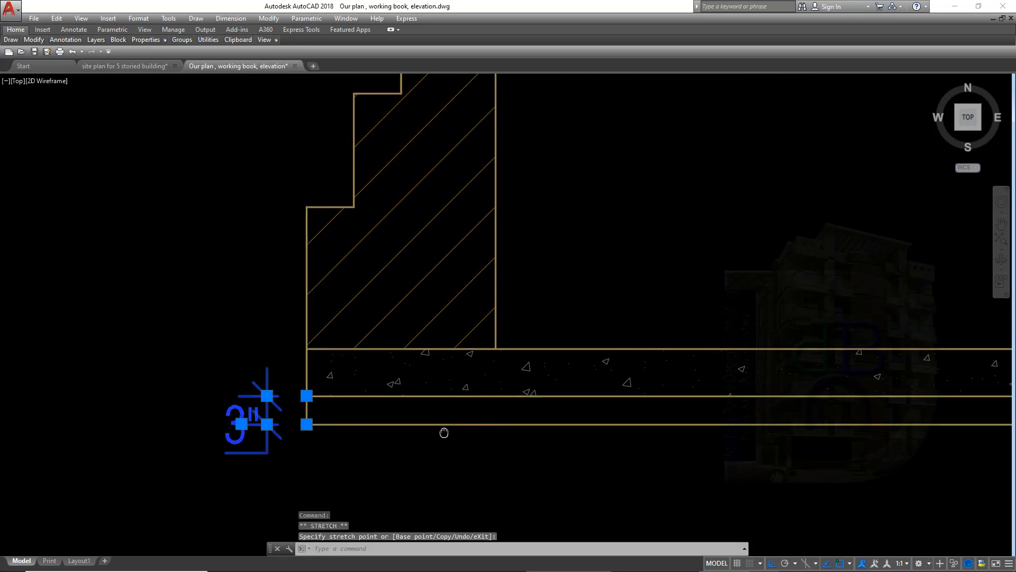
middle_click_drag(442, 432, 514, 412)
key("Escape")
scroll(549, 415, "down", 5)
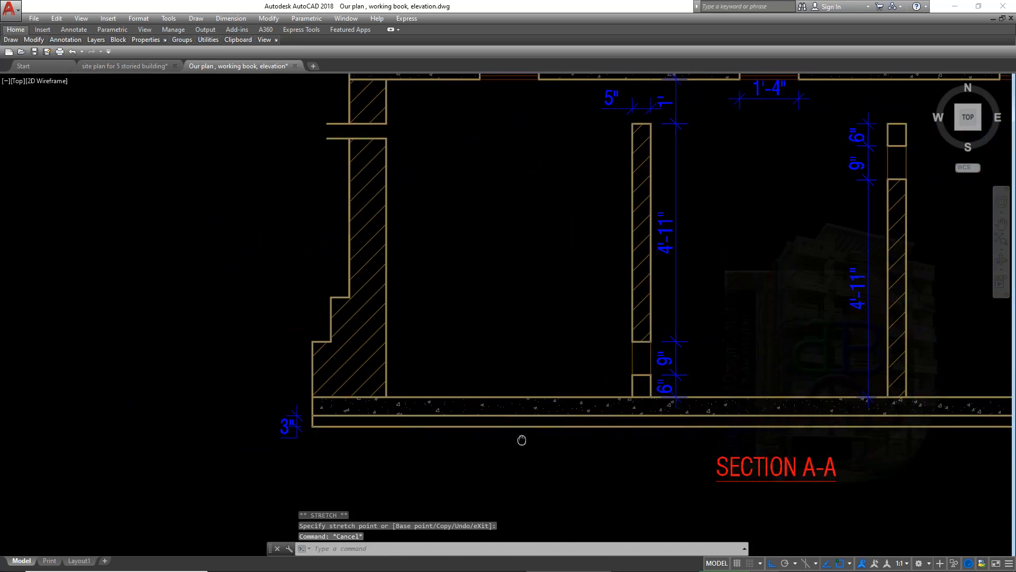
Hatch the thin layer beneath the concrete floor slab with the current hatch pattern.
scroll(437, 428, "up", 2)
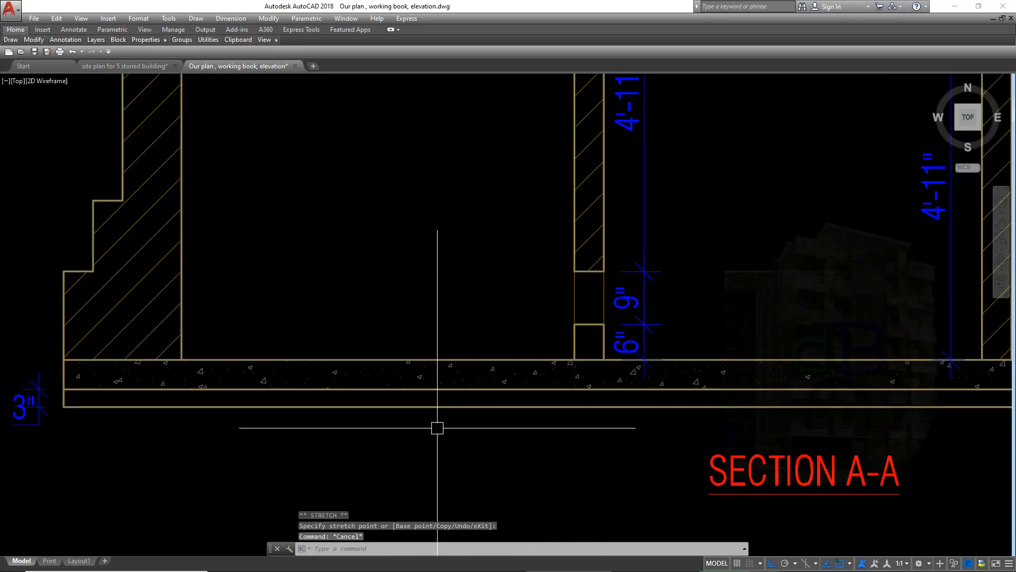
key("Return")
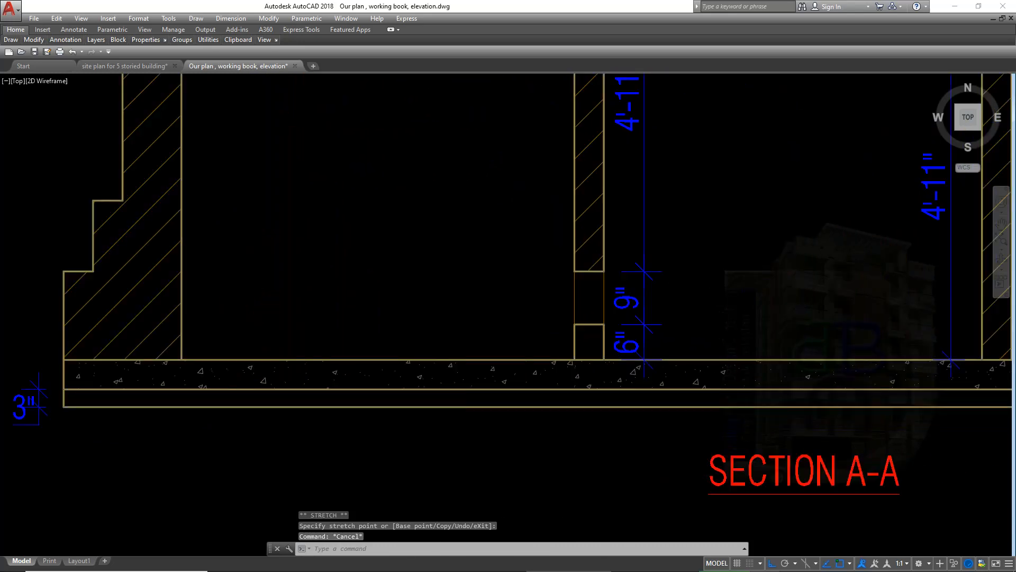
left_click(541, 400)
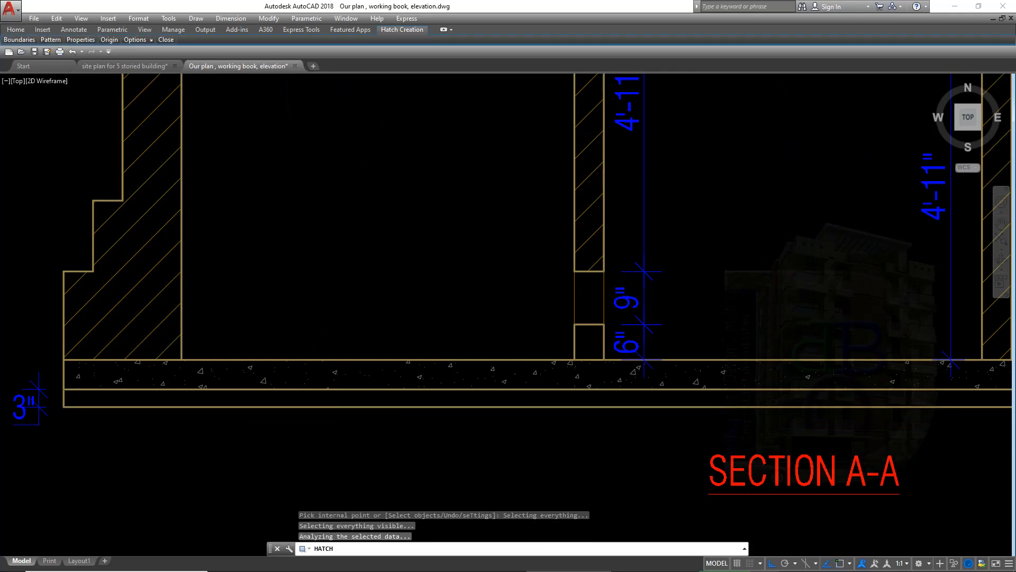
key("Return")
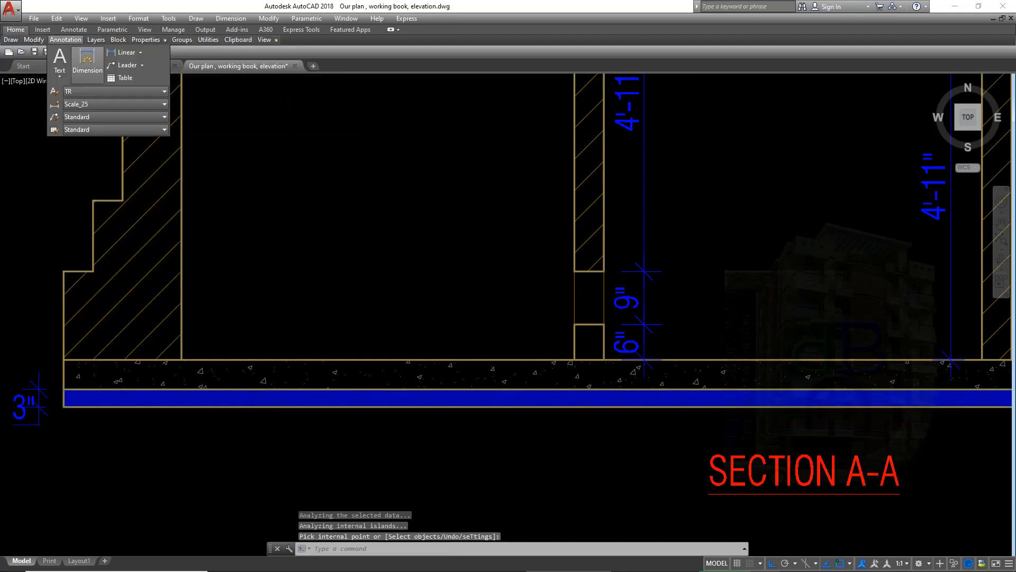
Change the hatch pattern of the thin layer beneath the floor slab to AR-B816.
mouse_move(96, 39)
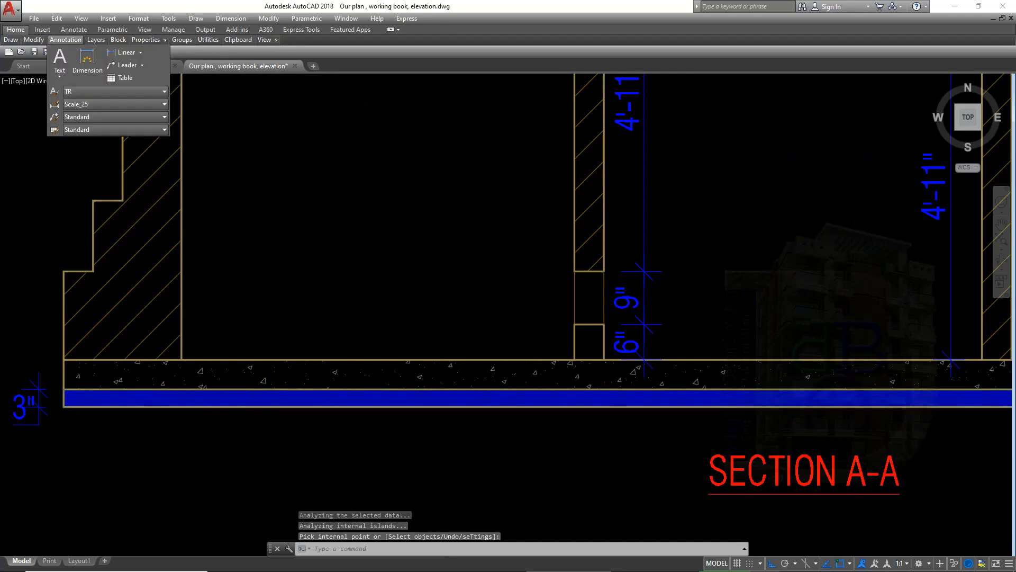
left_click(198, 393)
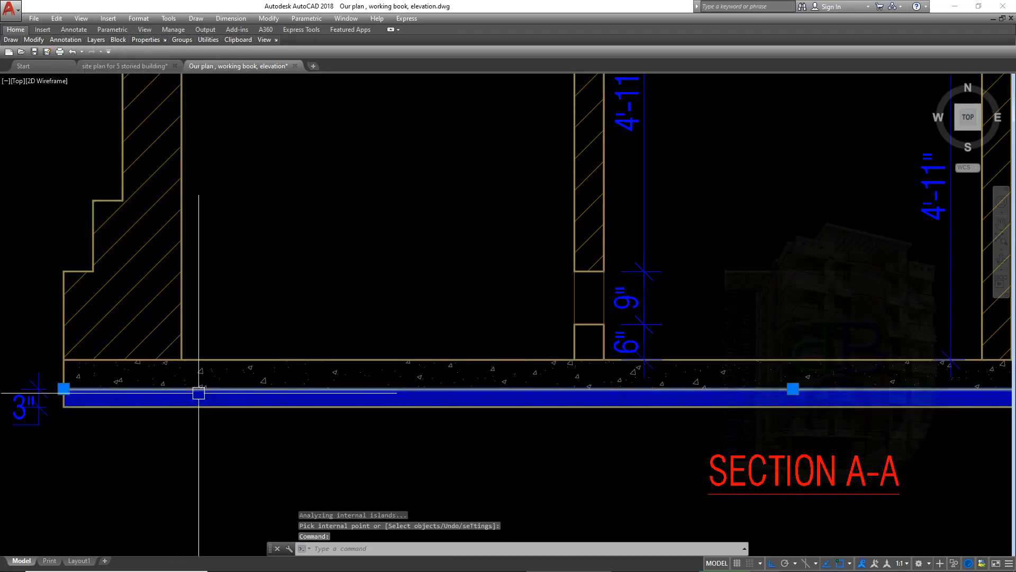
mouse_move(66, 40)
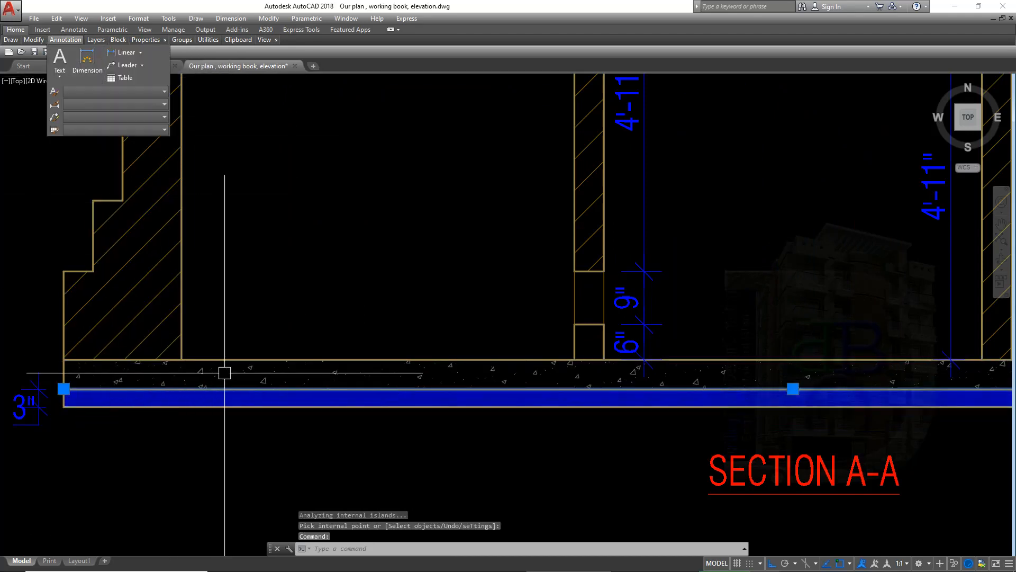
scroll(195, 402, "up", 4)
key("Escape")
left_click(193, 397)
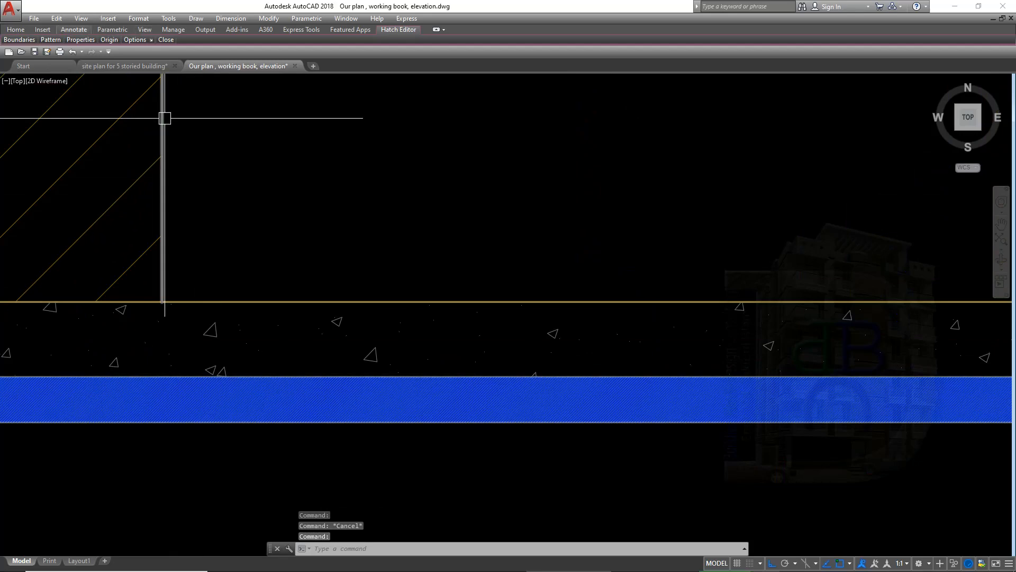
mouse_move(51, 40)
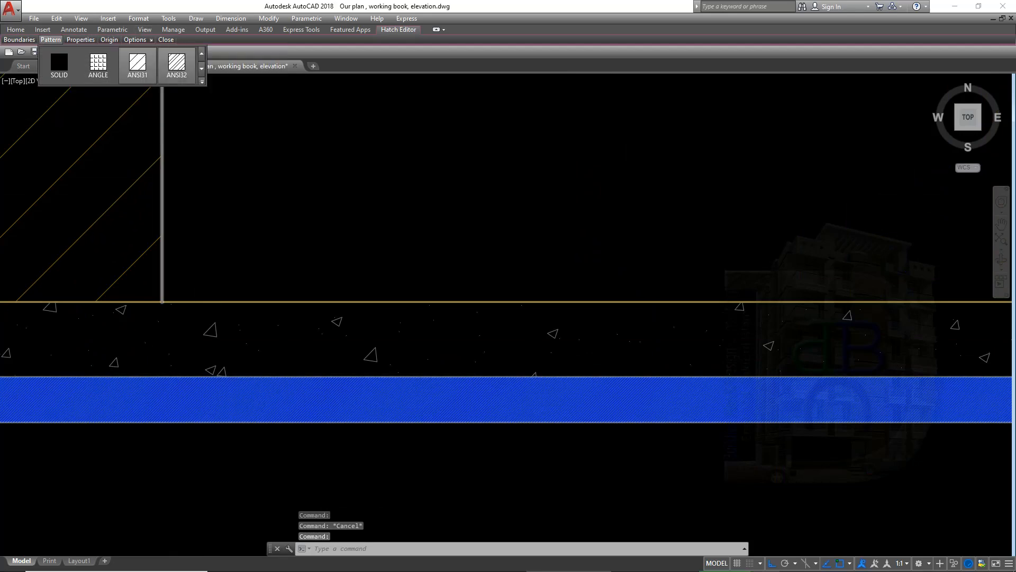
left_click(202, 81)
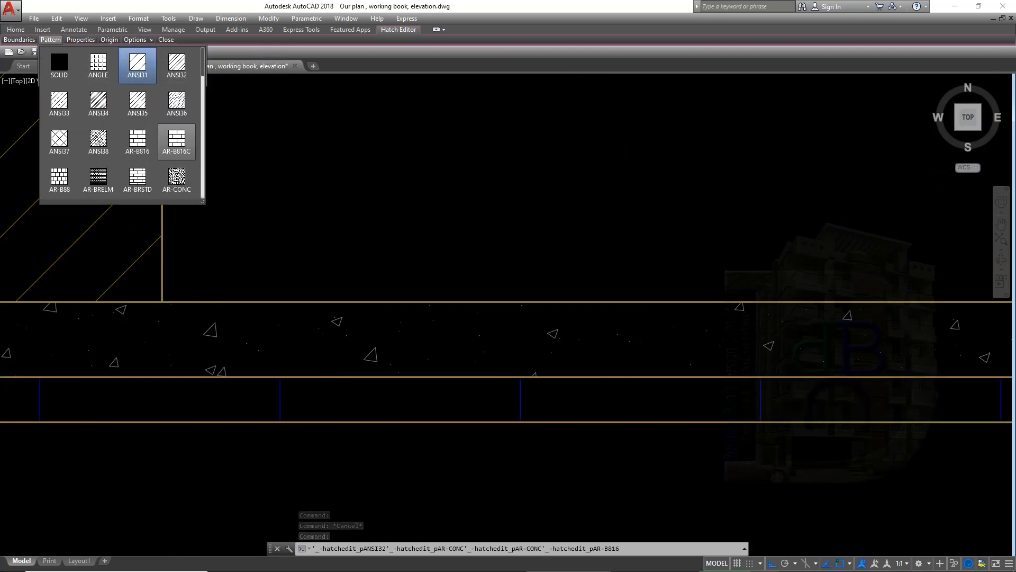
left_click(138, 140)
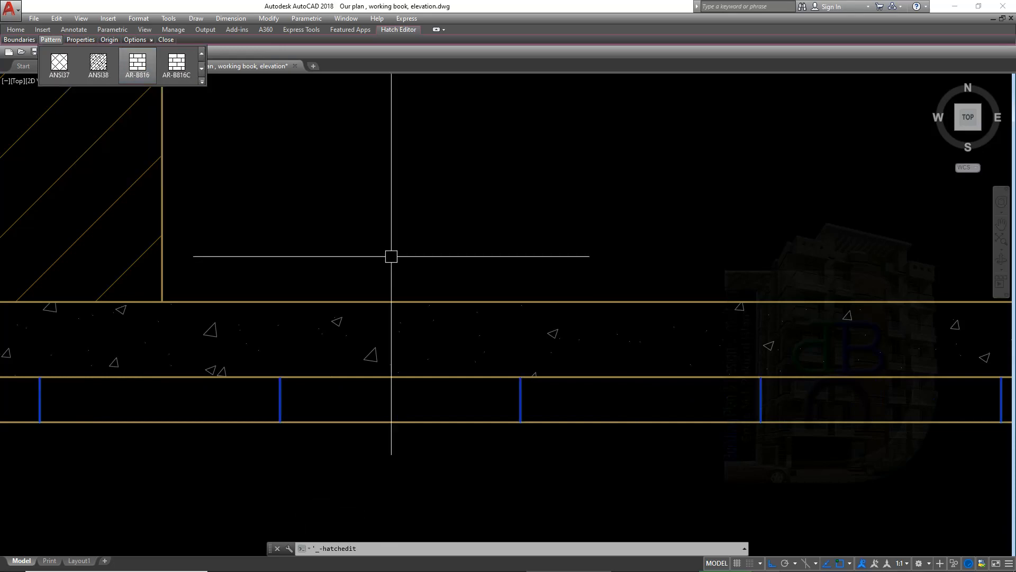
scroll(531, 351, "down", 3)
key("Escape")
scroll(719, 394, "down", 1)
middle_click_drag(719, 394, 545, 380)
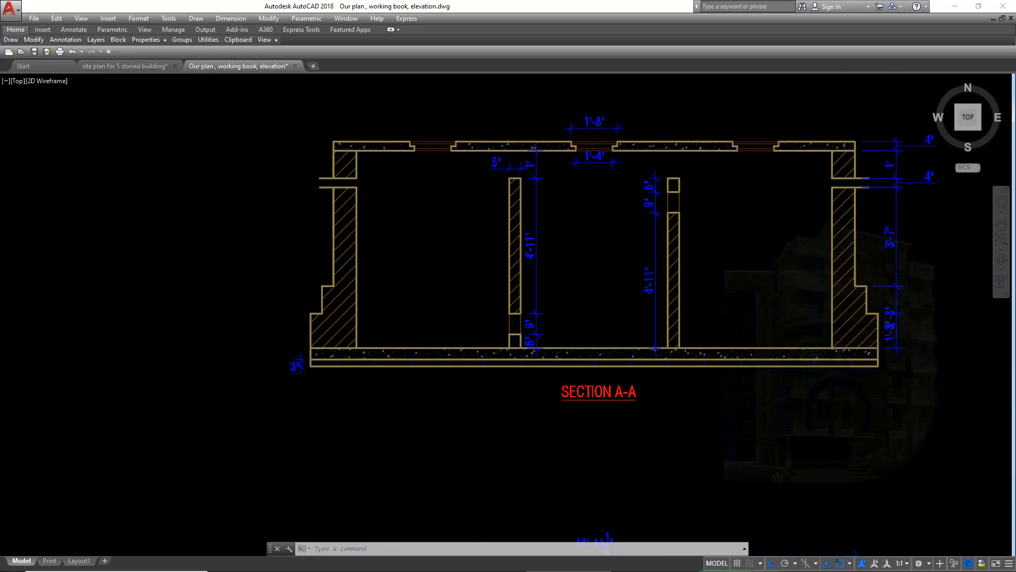
Try matching the floor slab's concrete hatch onto the thin layer beneath it with Match Properties.
scroll(589, 311, "up", 10)
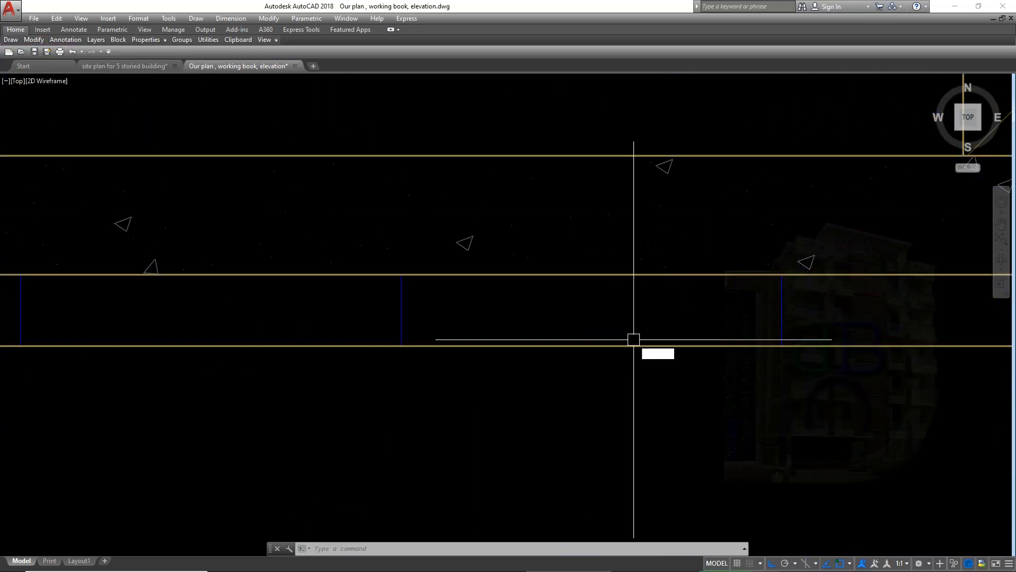
type("MA")
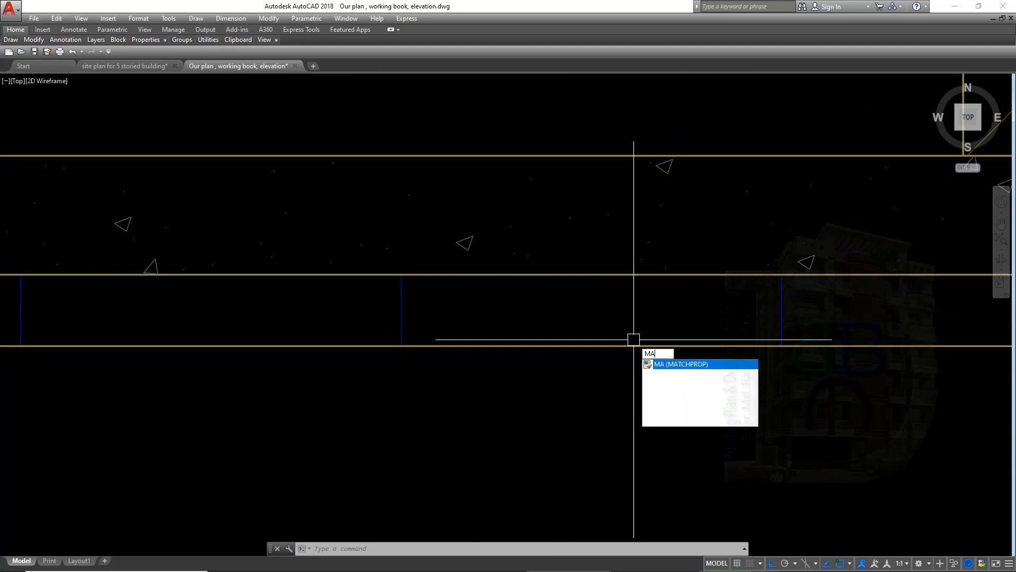
key("Return")
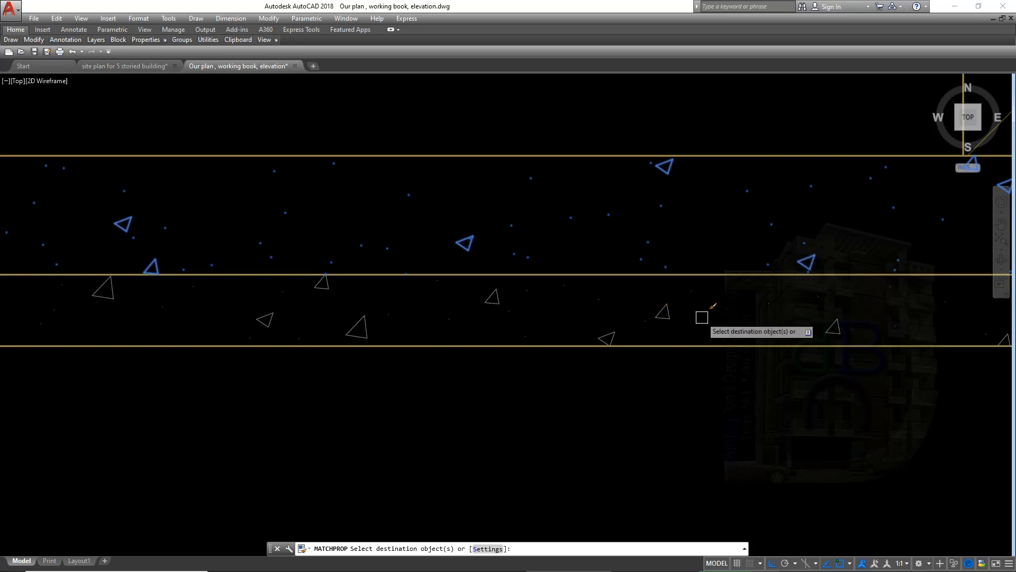
key("Escape")
scroll(656, 303, "up", 1)
scroll(652, 304, "down", 1)
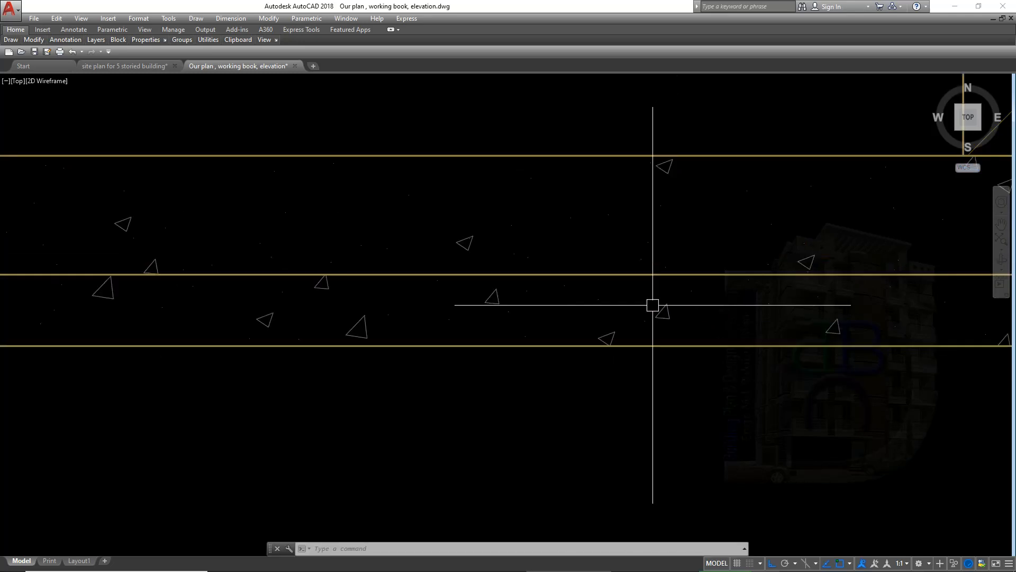
left_click(806, 300)
left_click(754, 312)
scroll(615, 320, "down", 2)
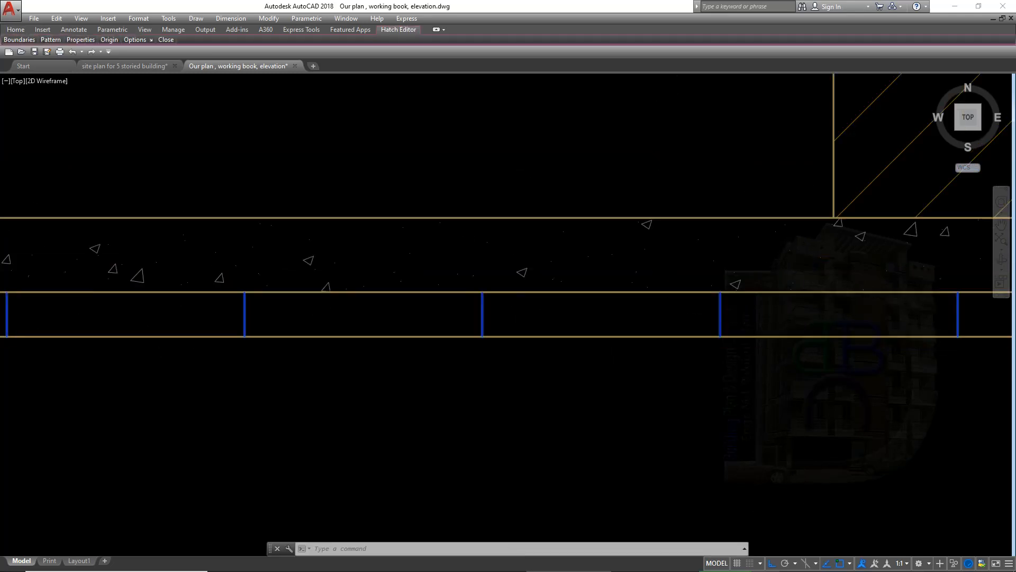
mouse_move(50, 40)
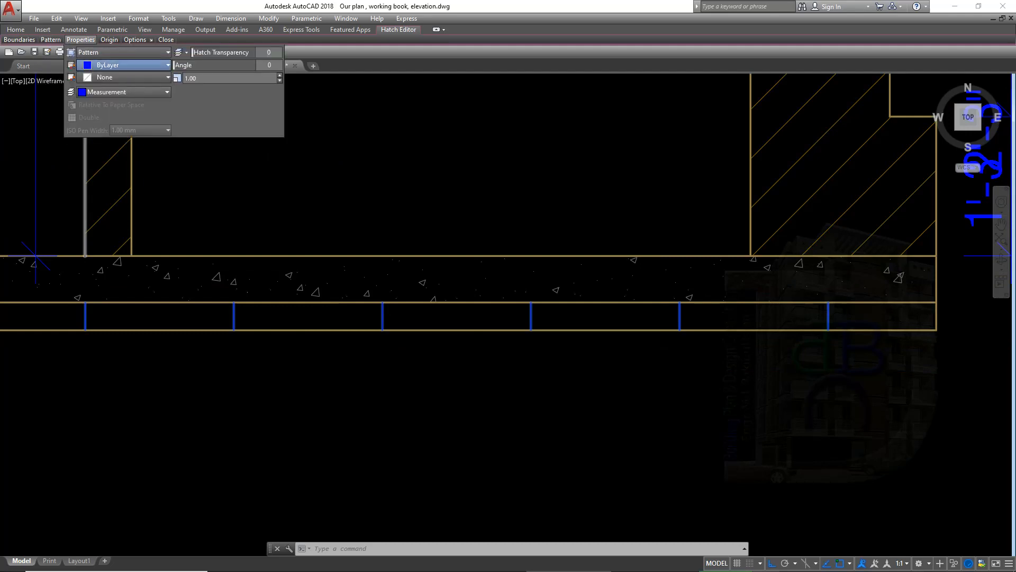
left_click(127, 65)
key("Escape")
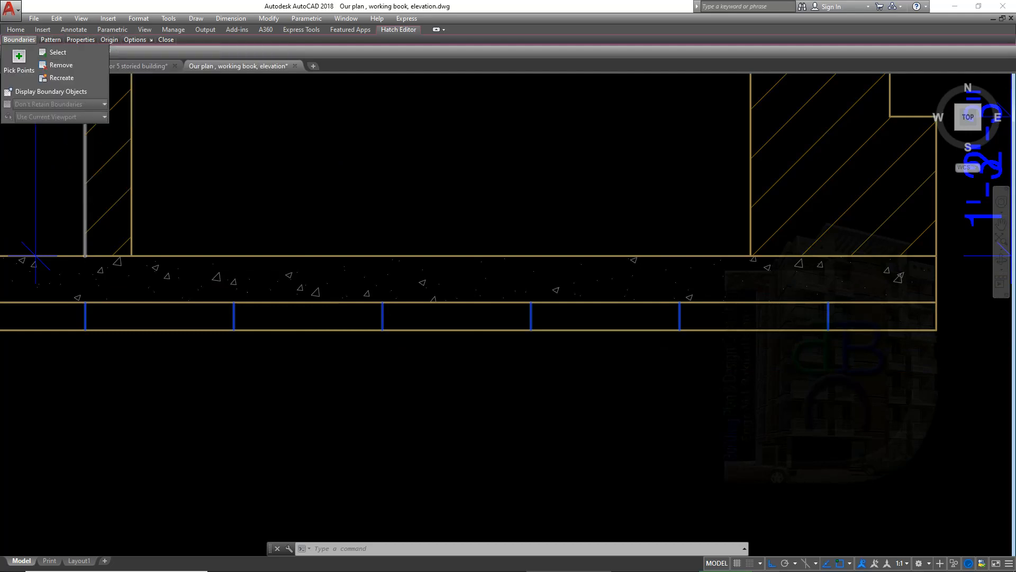
mouse_move(19, 40)
mouse_move(50, 40)
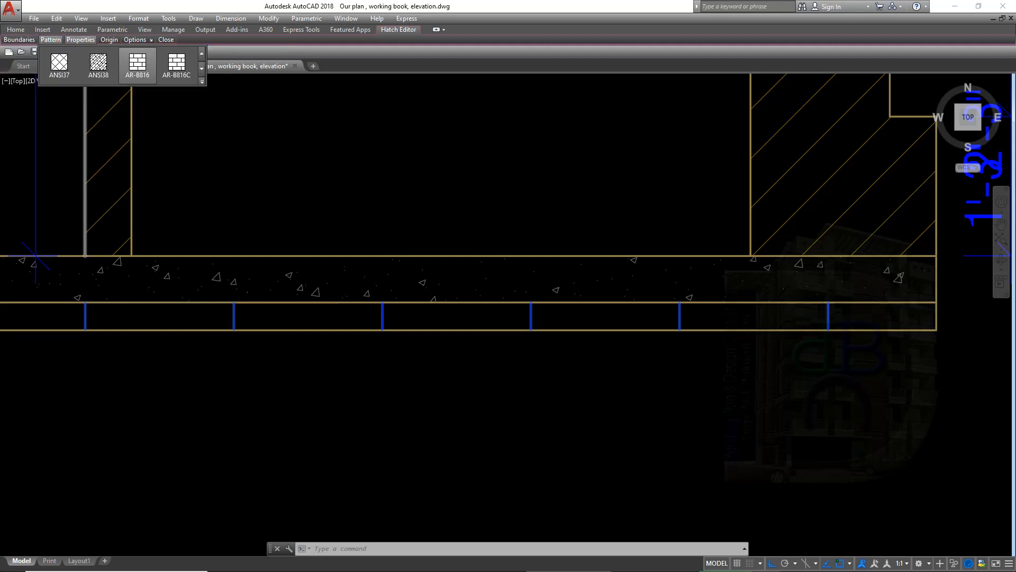
scroll(401, 314, "up", 4)
left_click(430, 315)
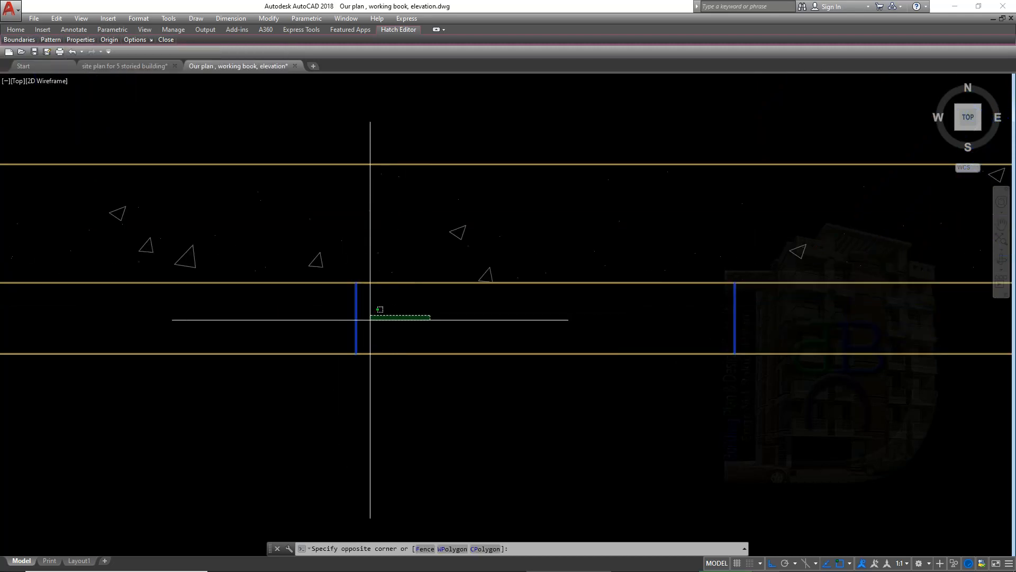
left_click(287, 323)
scroll(379, 319, "down", 2)
middle_click_drag(378, 320, 413, 315)
key("Escape")
Move the brick hatch of the thin layer beneath the floor slab onto the Stair layer.
scroll(407, 315, "up", 1)
left_click(435, 309)
left_click(368, 320)
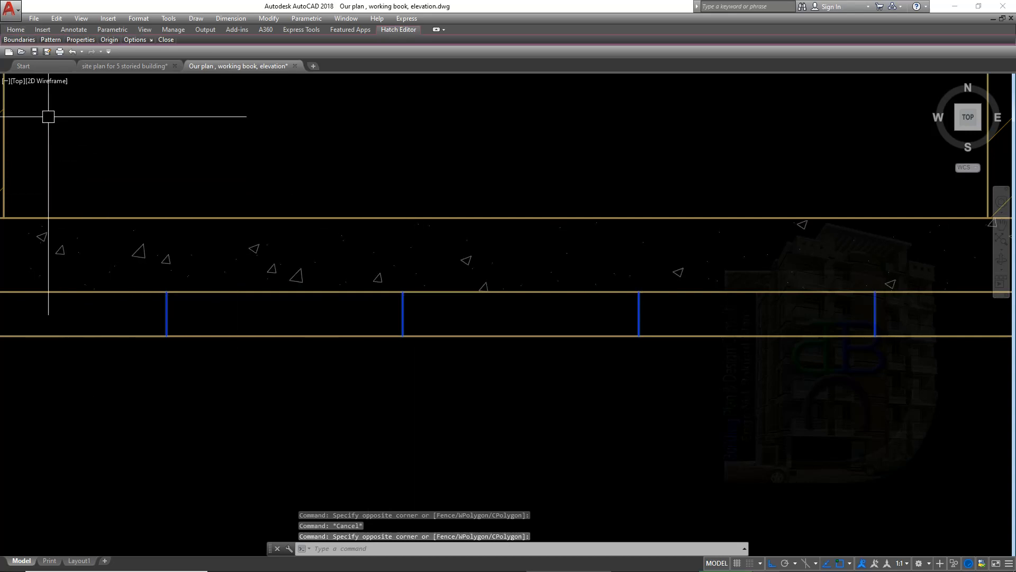
mouse_move(19, 40)
mouse_move(50, 40)
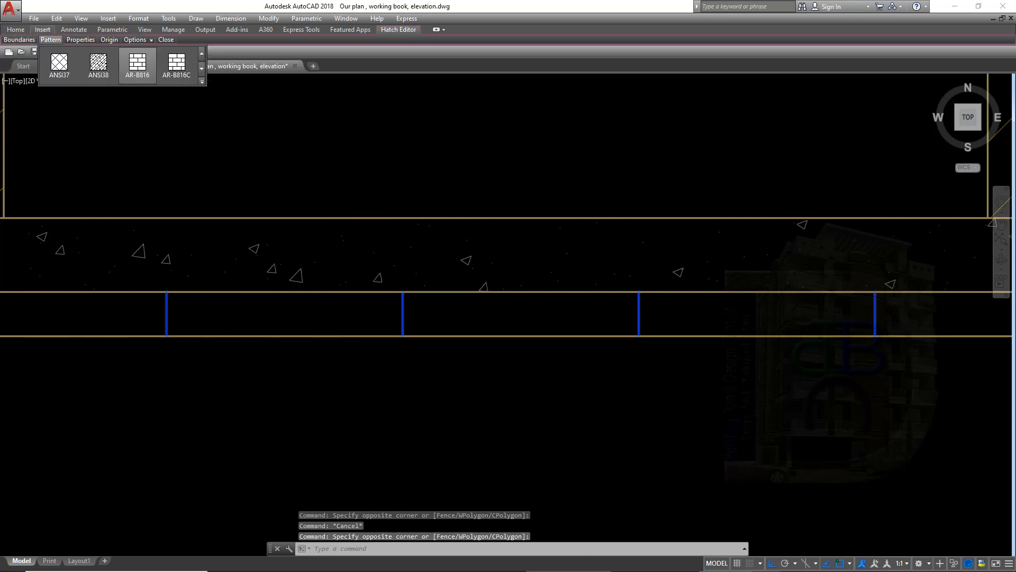
left_click(16, 29)
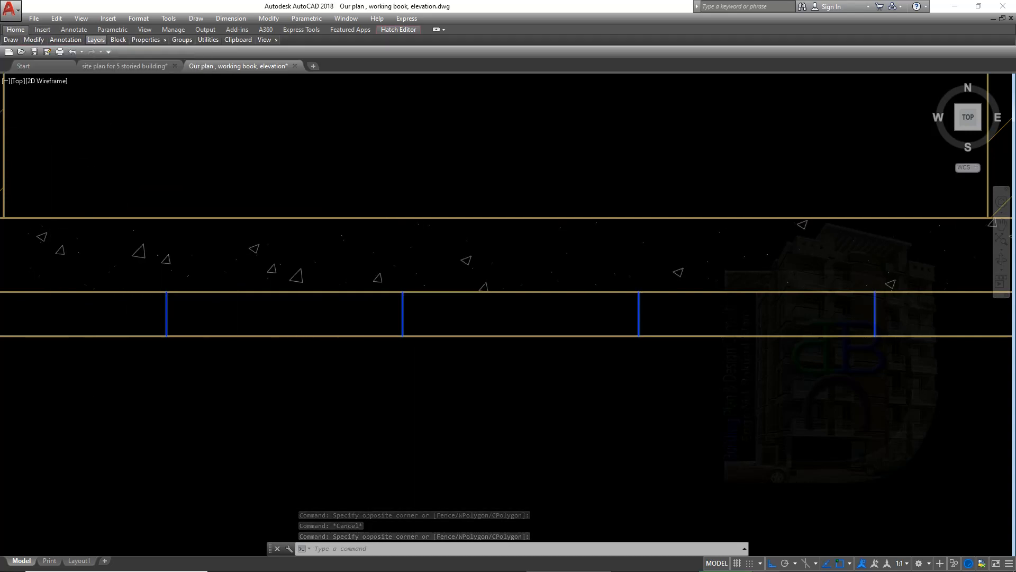
mouse_move(96, 40)
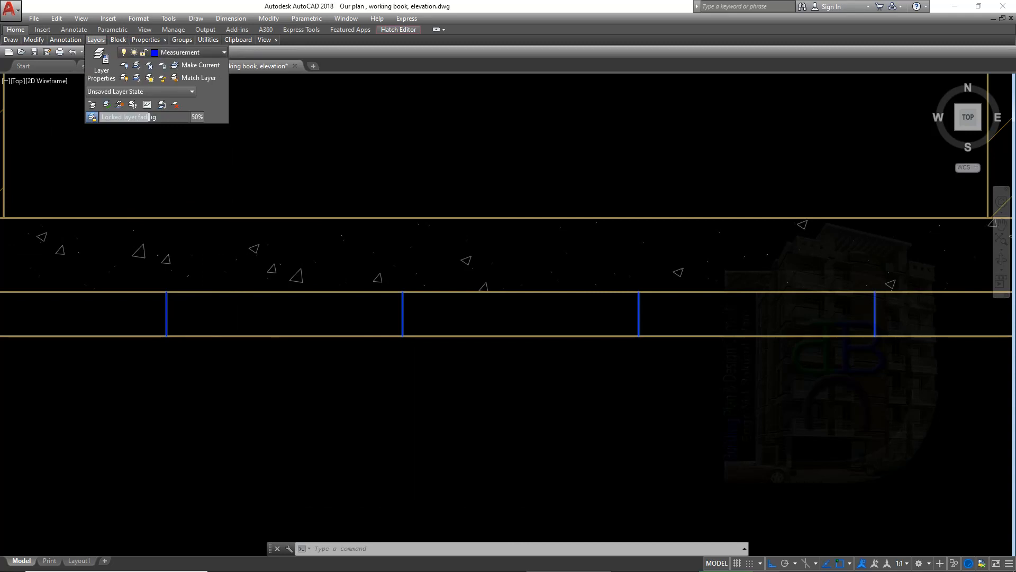
left_click(186, 52)
scroll(175, 192, "down", 1)
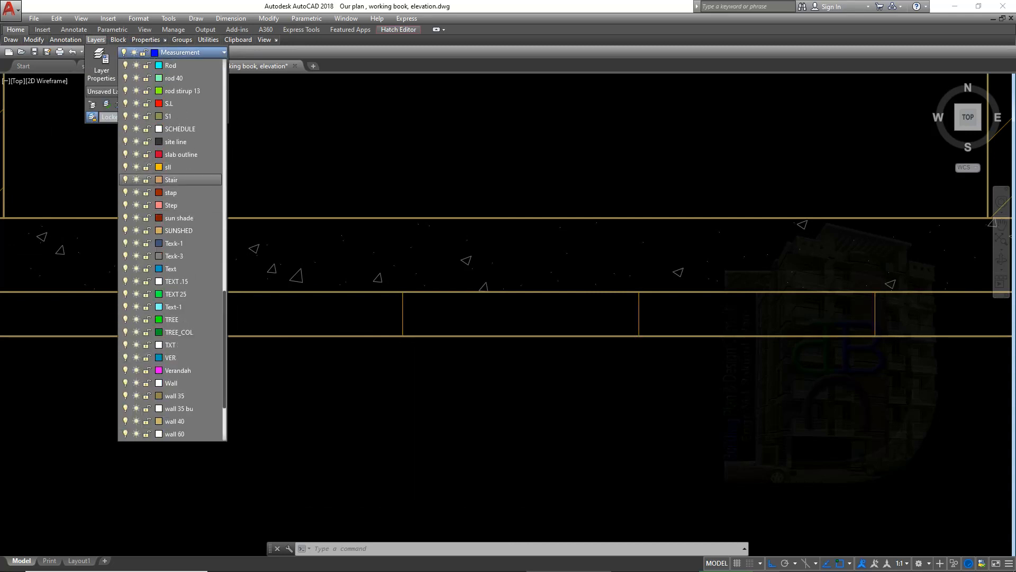
left_click(171, 179)
scroll(449, 268, "down", 4)
key("Escape")
key("Escape")
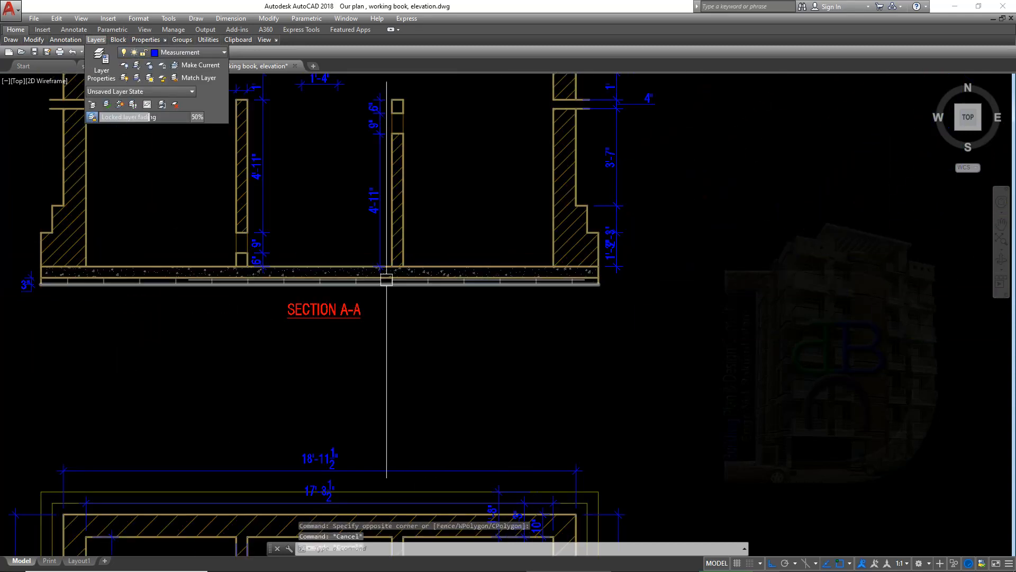
scroll(348, 276, "up", 2)
middle_click_drag(348, 276, 556, 306)
scroll(556, 307, "down", 2)
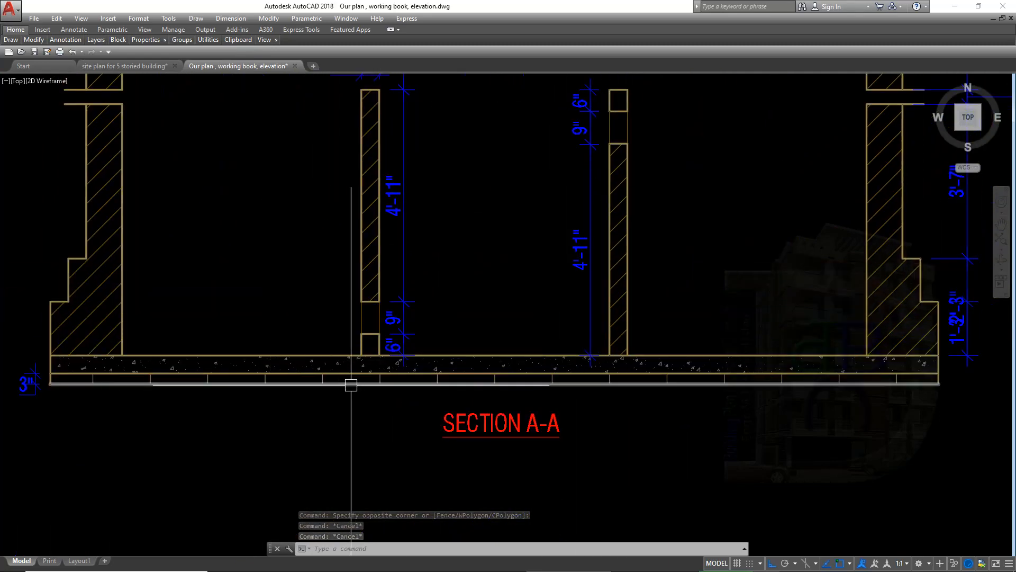
middle_click_drag(738, 382, 724, 420)
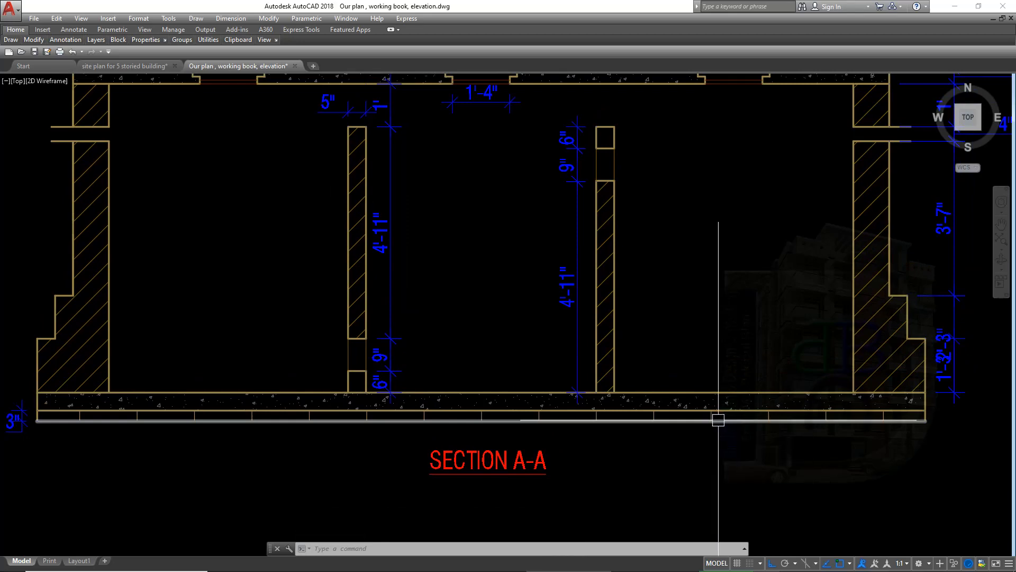
scroll(589, 426, "up", 1)
scroll(617, 436, "down", 1)
middle_click_drag(623, 387, 617, 416)
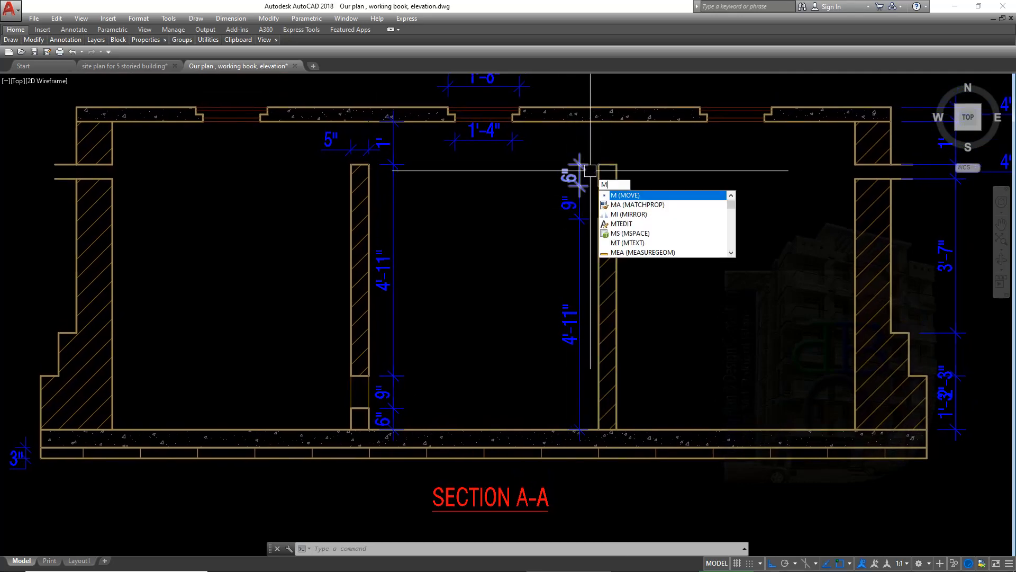
key("Escape")
key("Escape")
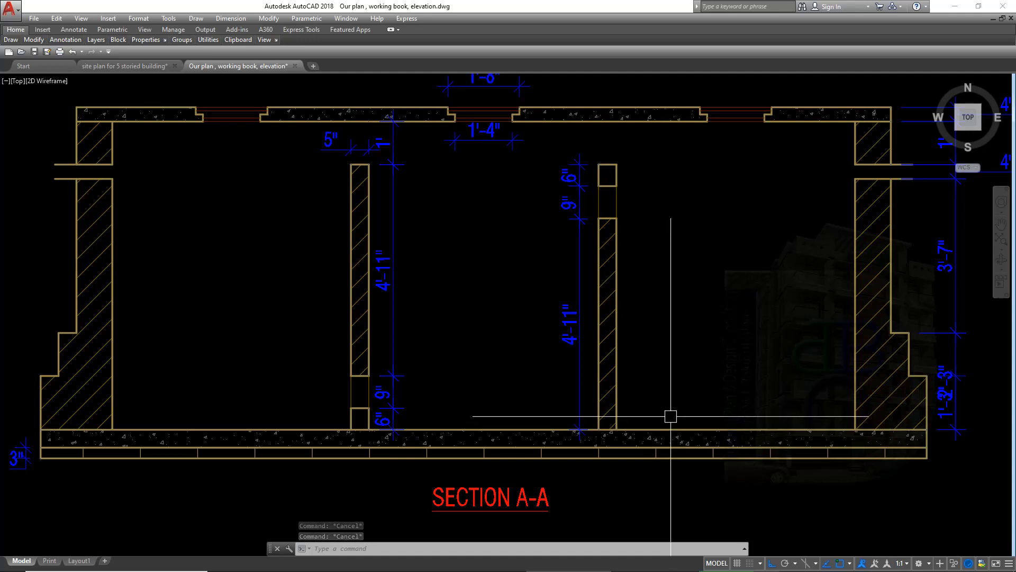
type("m")
key("Escape")
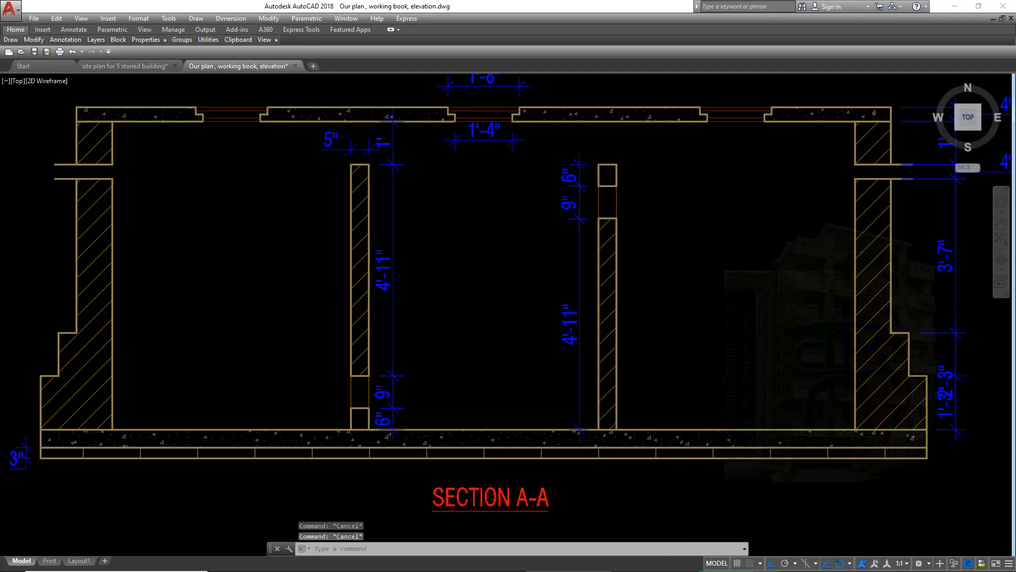
Hatch the small block above the right partition's opening and match its properties to the diagonal hatch of the partition wall below.
type("h")
key("Return")
left_click(607, 177)
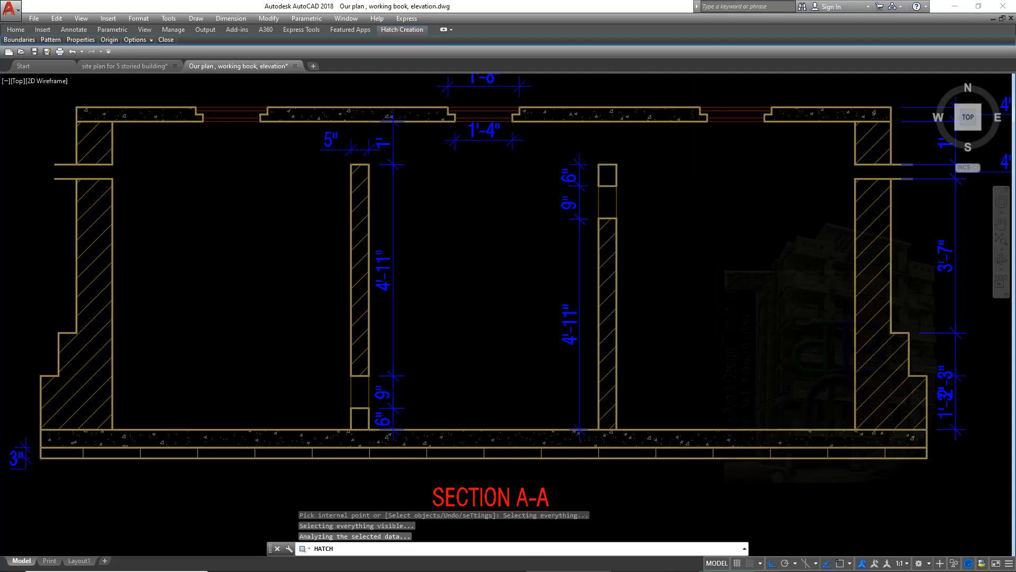
scroll(609, 250, "up", 2)
scroll(608, 249, "up", 2)
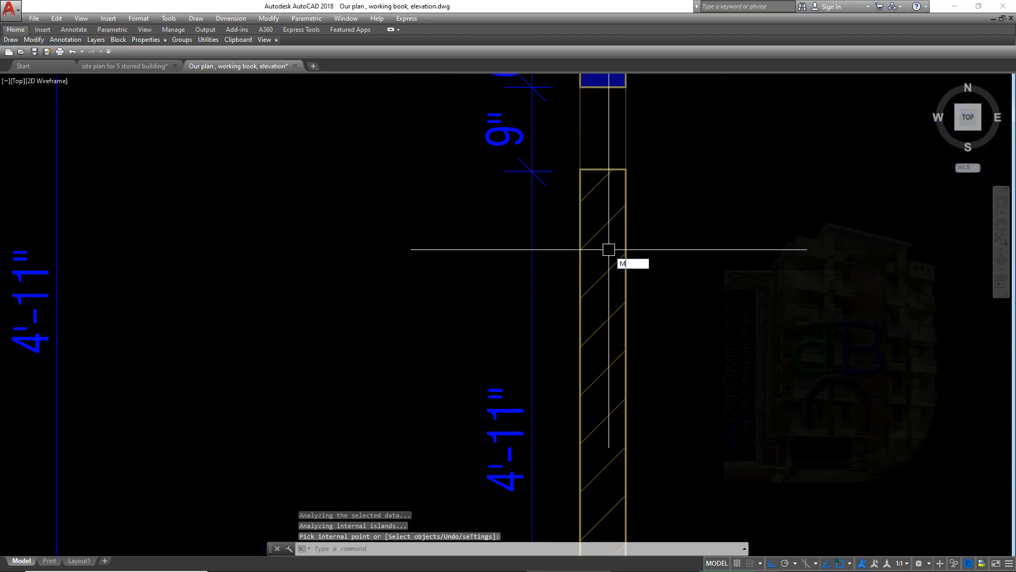
key("Return")
left_click(605, 181)
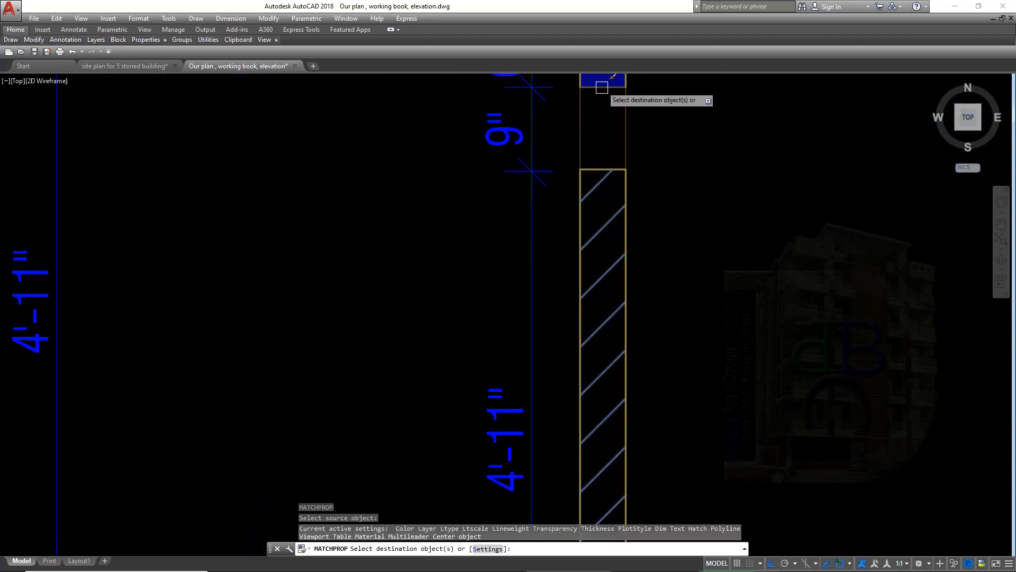
scroll(603, 281, "down", 3)
left_click(604, 222)
scroll(656, 335, "down", 4)
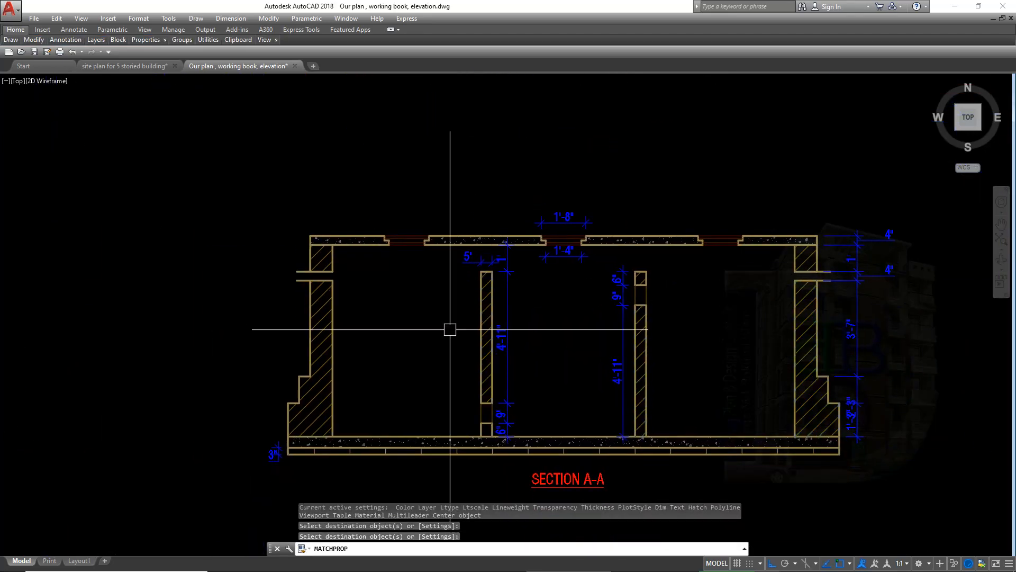
Dimension the clear width of the right compartment in SECTION A-A, between the right partition and the outer wall, above the floor slab.
middle_click_drag(487, 344, 465, 307)
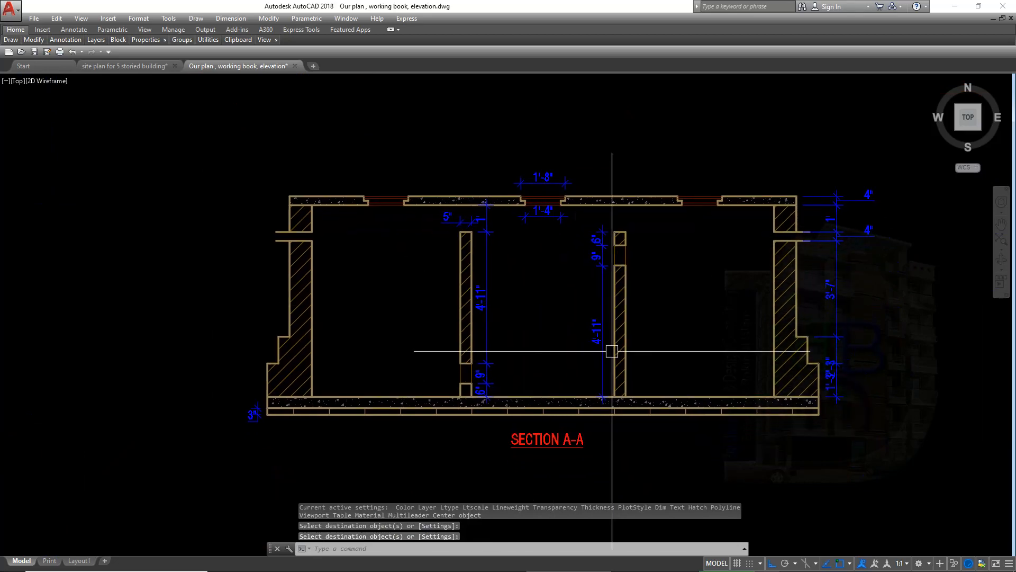
scroll(611, 351, "up", 2)
middle_click_drag(612, 350, 623, 365)
scroll(642, 403, "down", 3)
scroll(671, 399, "up", 3)
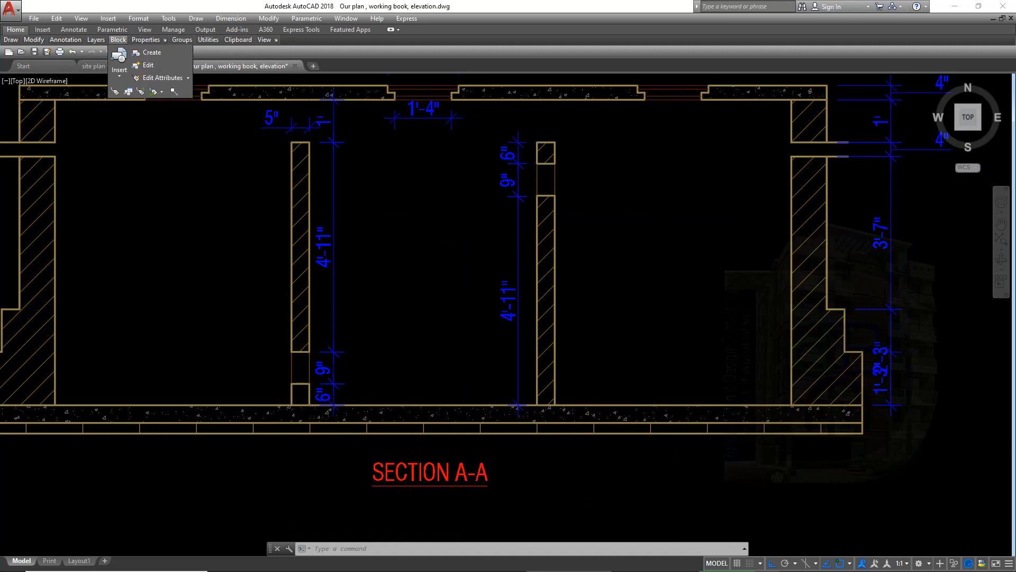
mouse_move(34, 40)
type("dim")
key("Return")
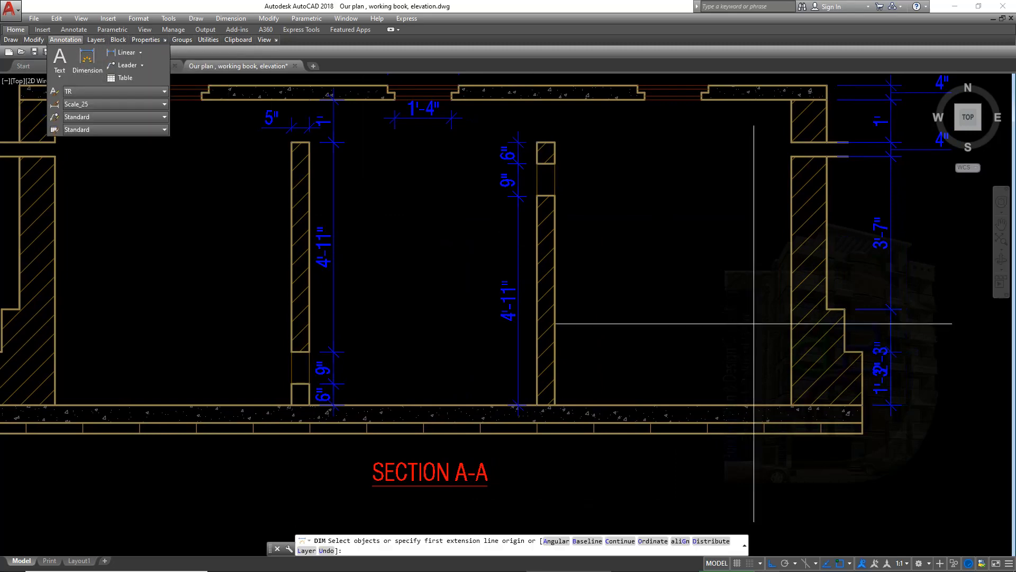
left_click(545, 406)
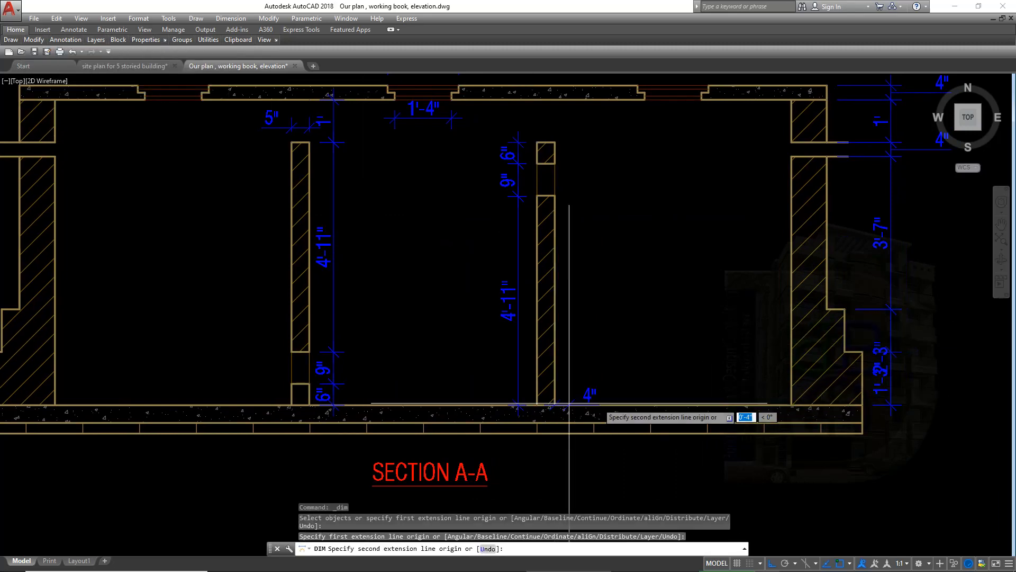
left_click(790, 408)
left_click(678, 353)
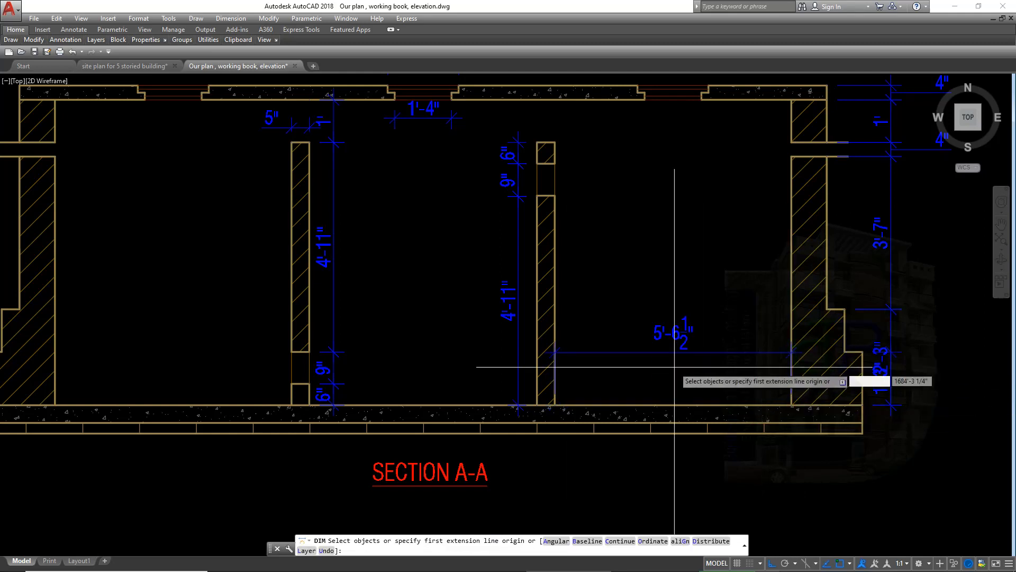
middle_click_drag(528, 396, 585, 386)
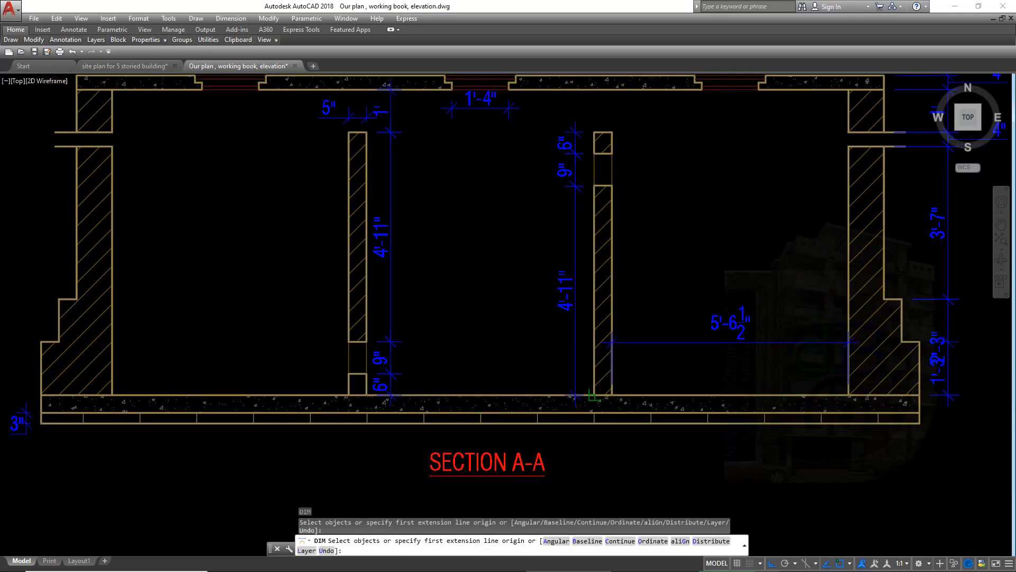
left_click(595, 394)
scroll(330, 391, "up", 4)
left_click(421, 399)
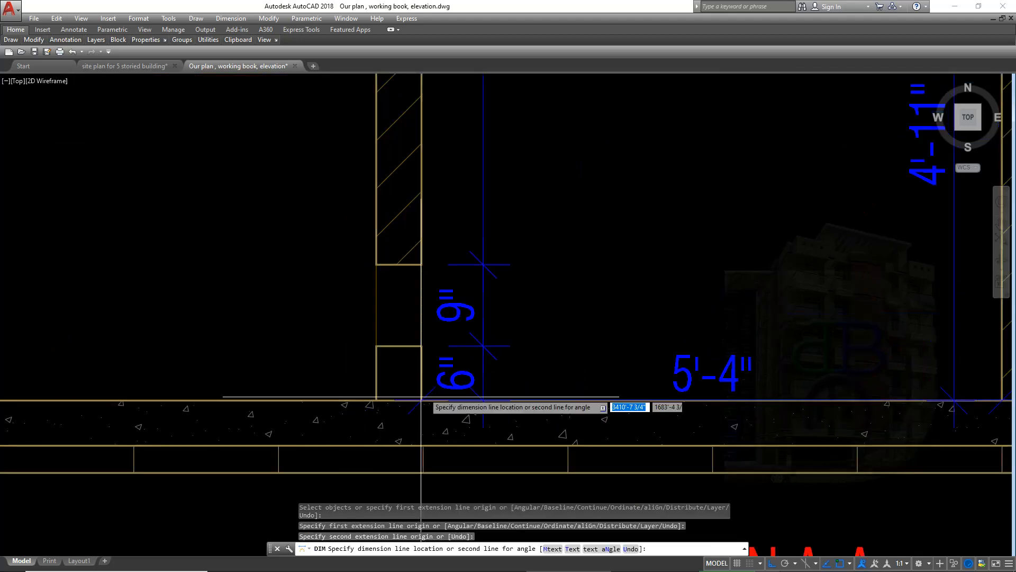
scroll(423, 397, "down", 4)
left_click(656, 382)
Dimension the clear width of the middle compartment between the two partitions, aligned with the right compartment's width dimension.
key("Return")
scroll(667, 383, "up", 2)
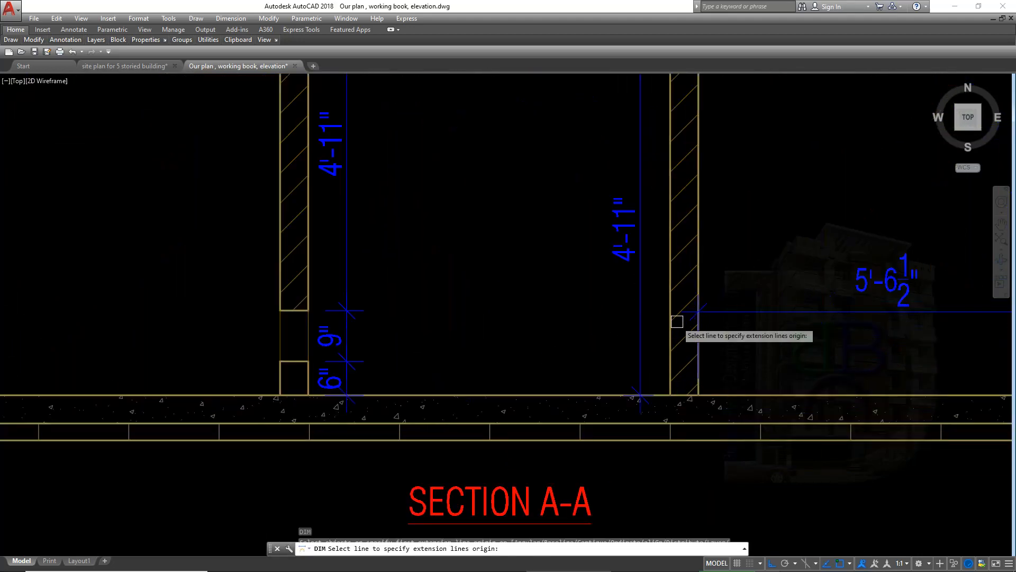
left_click(671, 394)
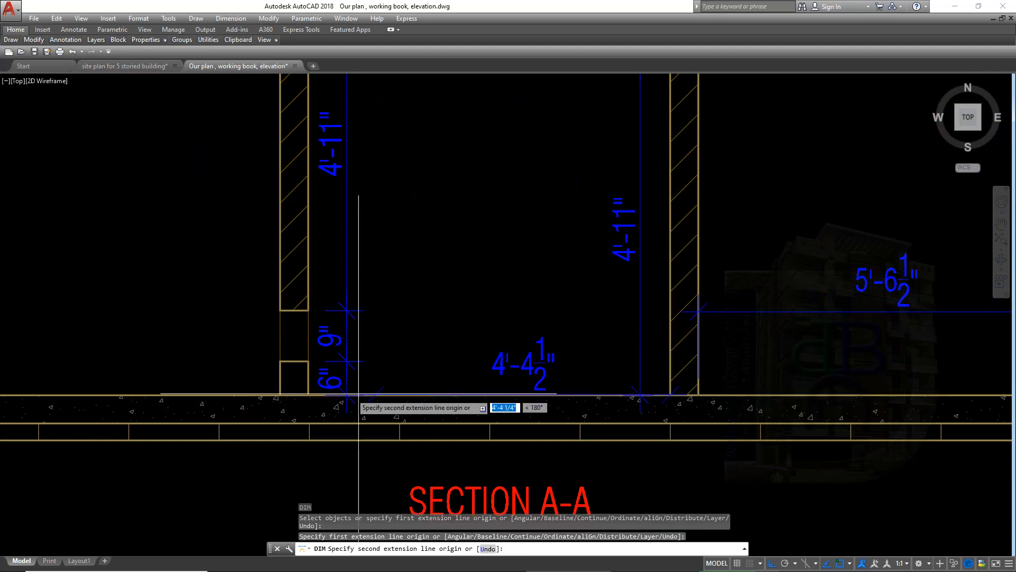
left_click(308, 394)
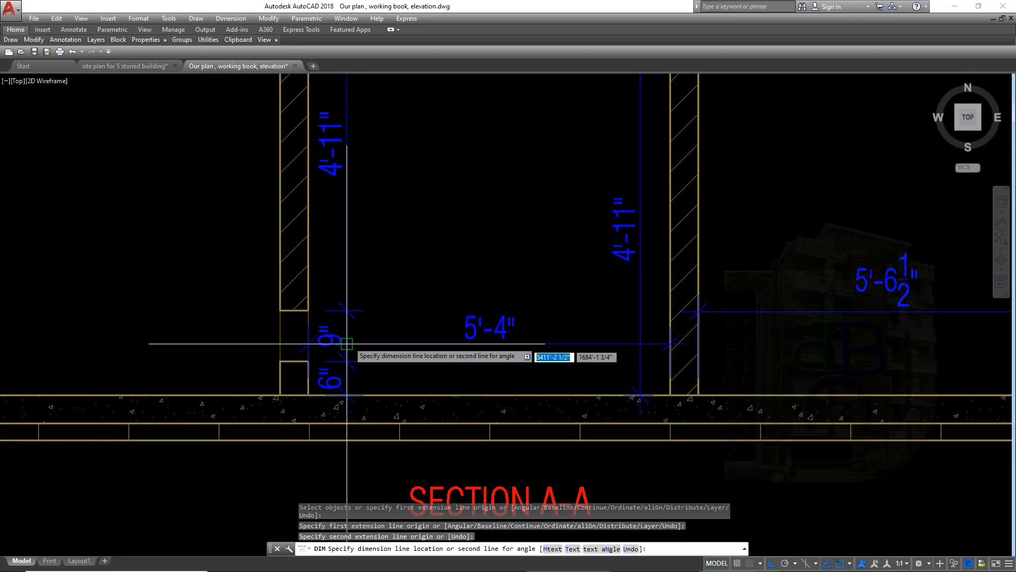
left_click(346, 310)
middle_click_drag(280, 394, 484, 394)
key("Return")
Dimension the clear width of the left compartment between the outer wall and the left partition, in line with the middle compartment's dimension.
key("Return")
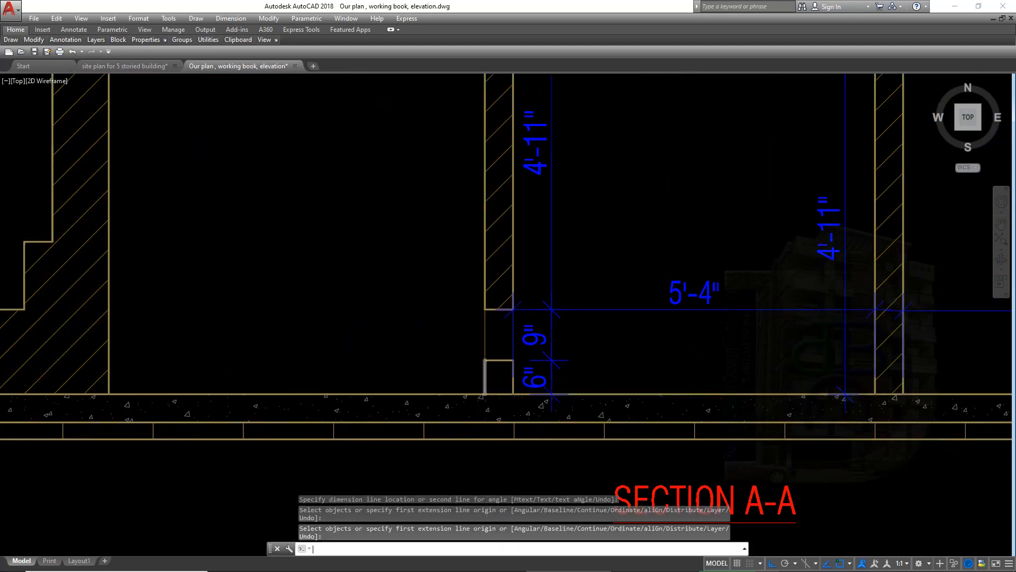
left_click(485, 394)
middle_click_drag(109, 394, 301, 401)
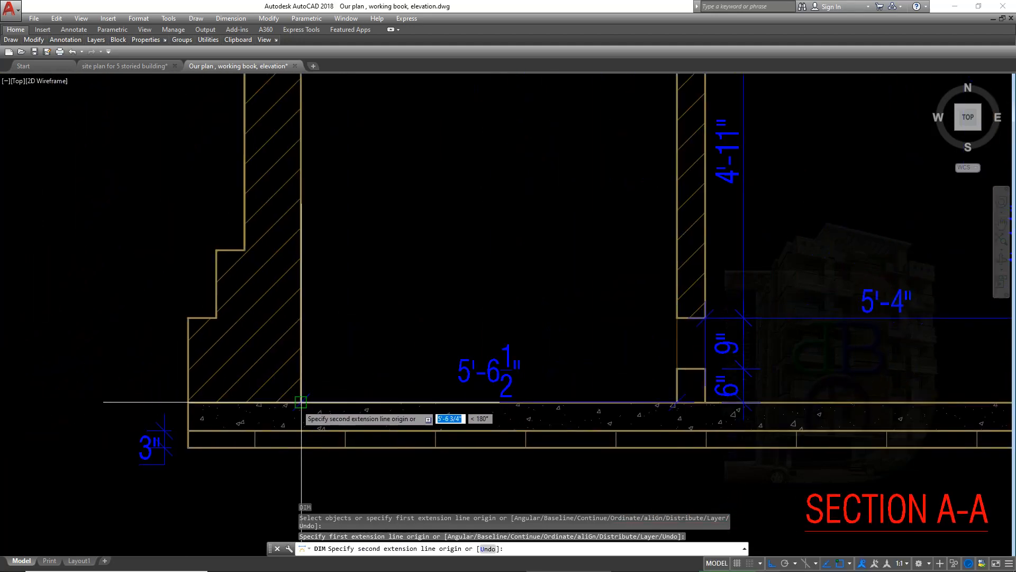
left_click(301, 402)
middle_click_drag(351, 312, 346, 334)
left_click(384, 317)
left_click(384, 317)
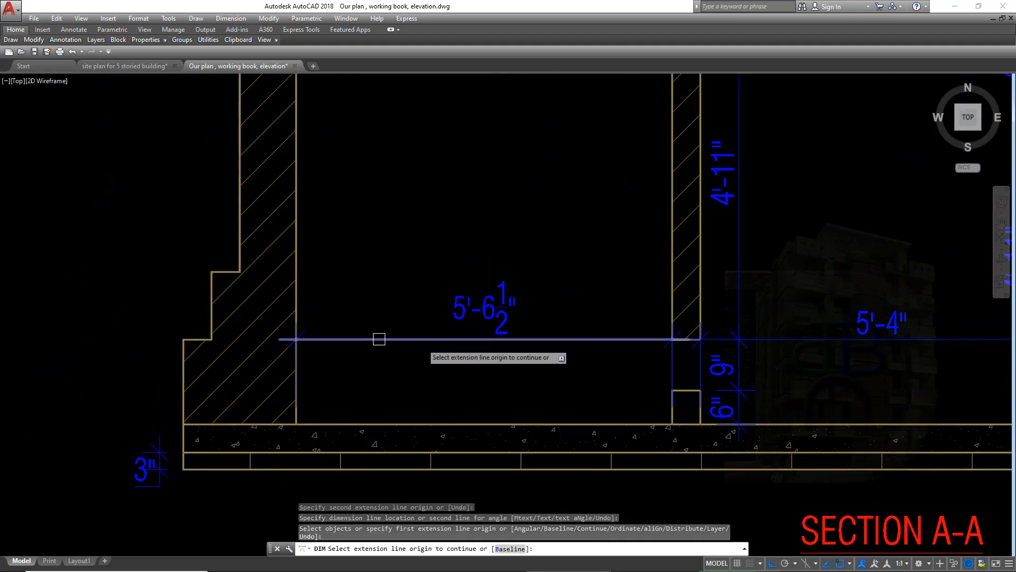
scroll(213, 243, "down", 4)
key("Return")
Dimension the middle compartment's inner width in the septic tank plan, placing the dimension just below the top wall.
middle_click_drag(481, 344, 494, 333)
scroll(492, 420, "up", 3)
middle_click_drag(491, 420, 584, 376)
type("dim")
key("Return")
left_click(569, 303)
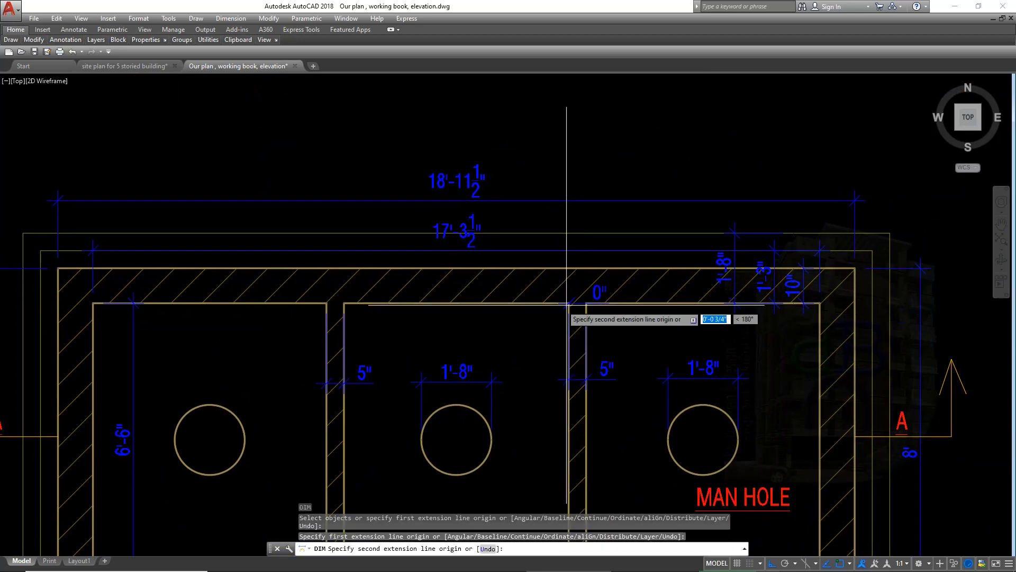
left_click(344, 303)
left_click(411, 333)
middle_click_drag(648, 395, 560, 377)
key("Return")
scroll(529, 373, "down", 4)
scroll(559, 377, "up", 2)
scroll(556, 352, "down", 4)
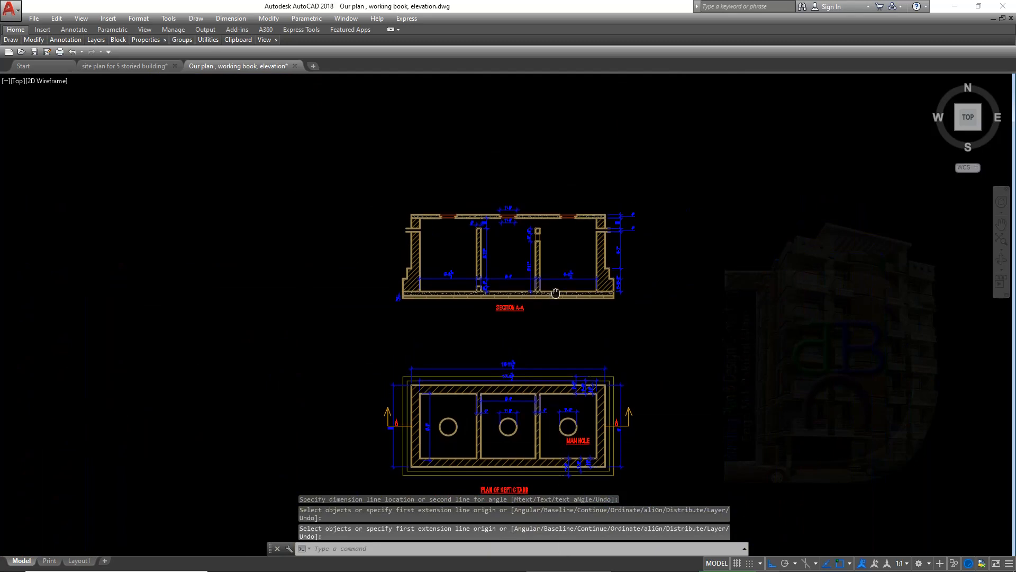
Examine SECTION A-A against the septic tank plan, including the middle manhole's existing upper and lower opening dimensions.
scroll(530, 276, "up", 4)
scroll(434, 281, "up", 2)
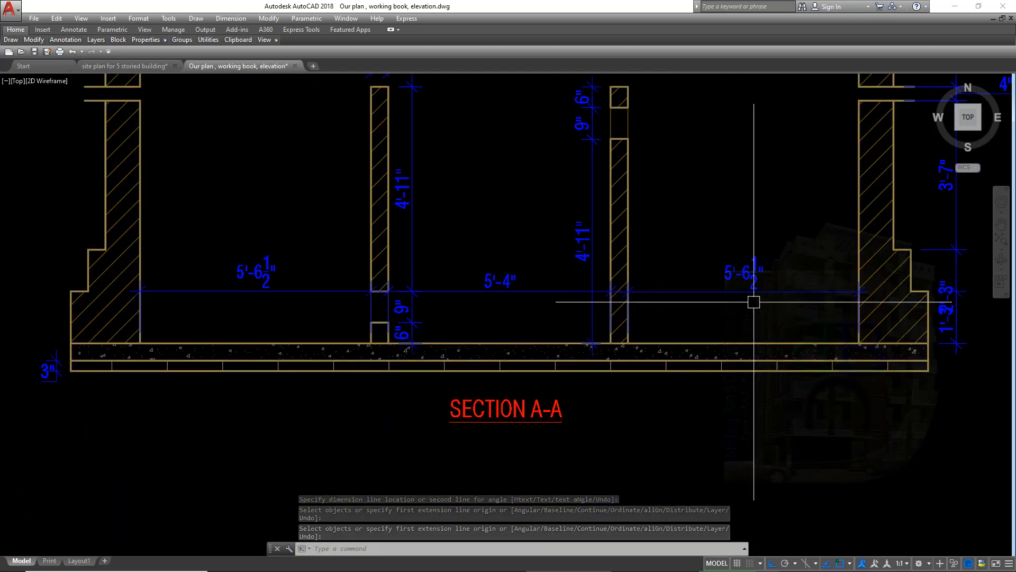
middle_click_drag(724, 302, 694, 344)
scroll(683, 351, "down", 4)
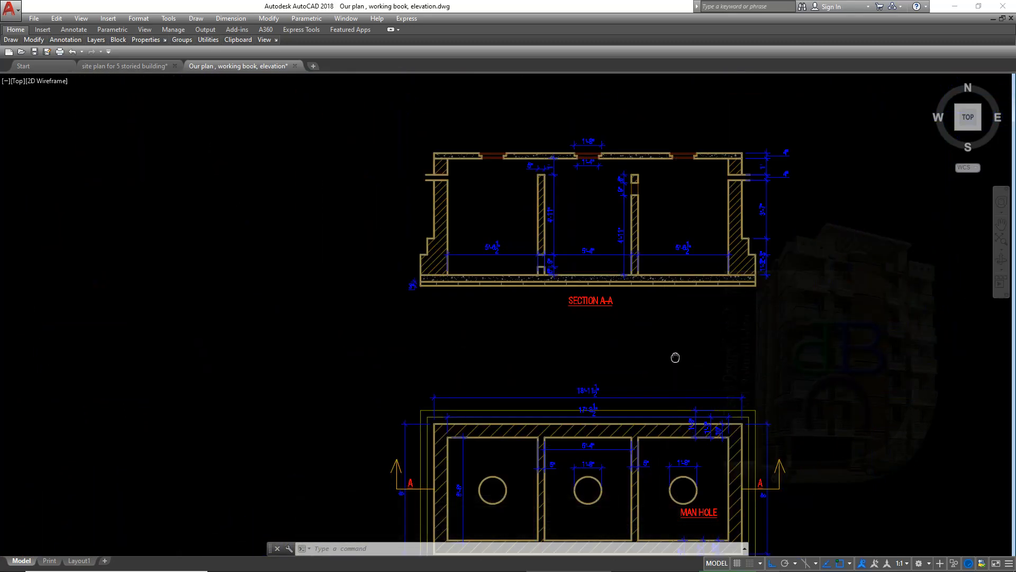
scroll(648, 362, "up", 4)
middle_click_drag(534, 253, 549, 361)
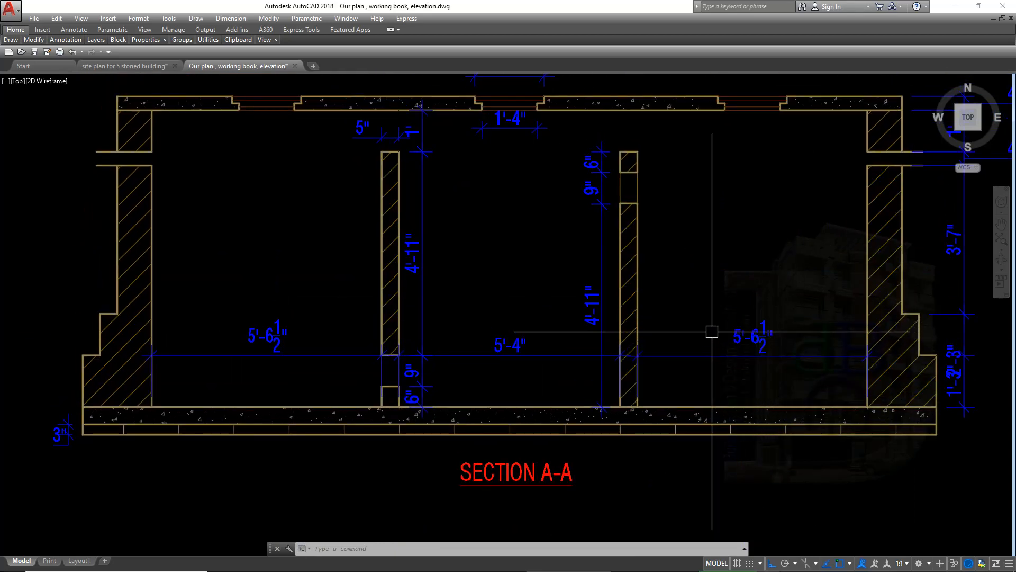
scroll(714, 329, "down", 5)
scroll(587, 204, "up", 5)
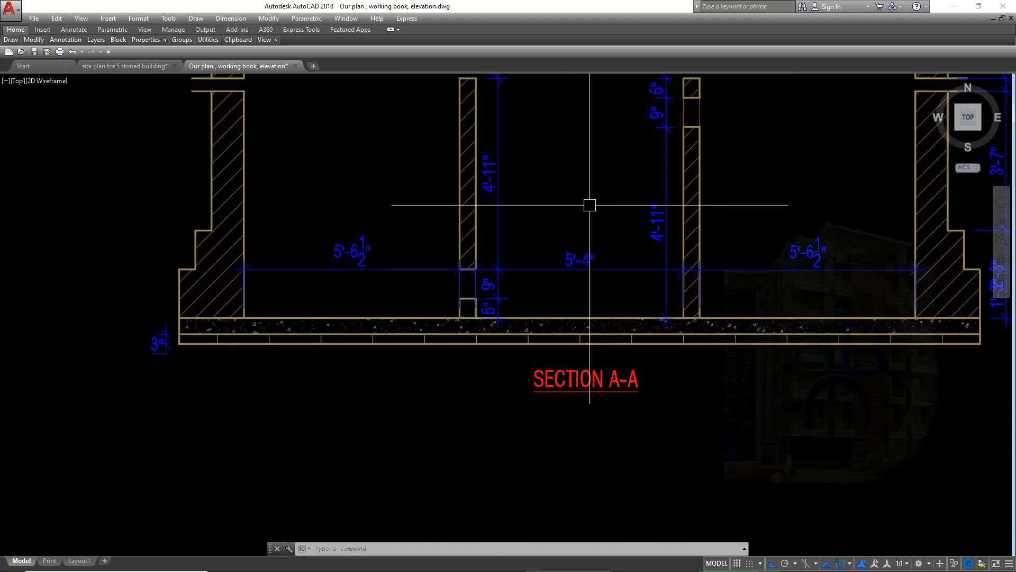
scroll(783, 267, "down", 4)
mouse_move(757, 262)
middle_mouse_down()
mouse_move(706, 241)
mouse_move(645, 248)
middle_mouse_up()
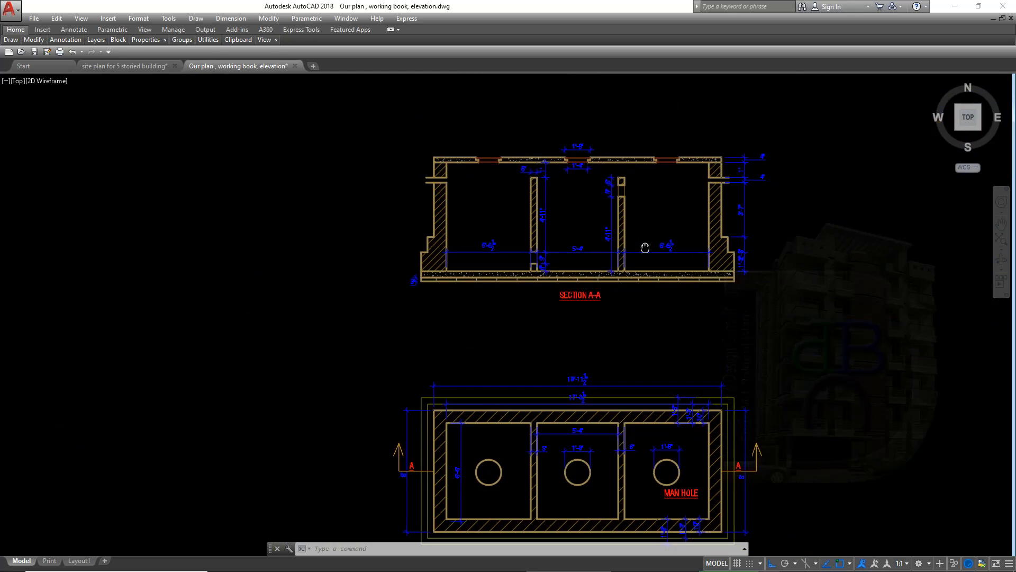
scroll(653, 156, "up", 4)
middle_click_drag(502, 168, 556, 182)
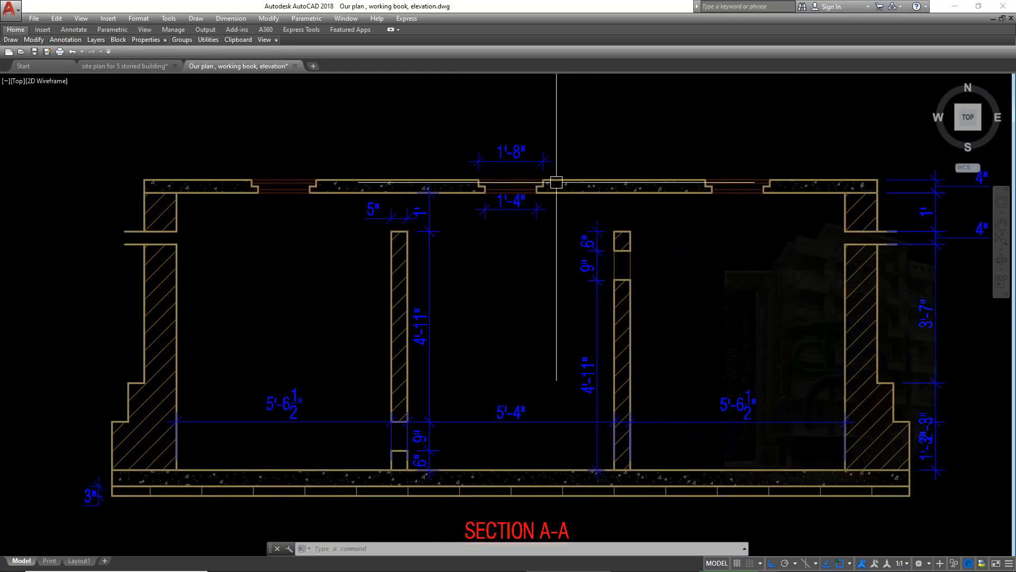
scroll(541, 157, "up", 2)
left_click(560, 136)
left_click(490, 245)
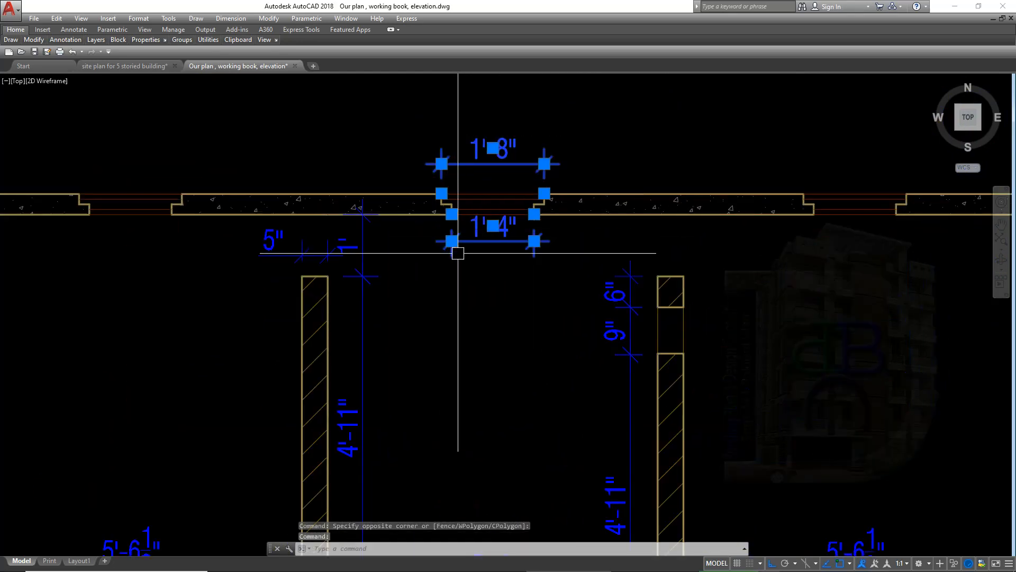
key("Escape")
Dimension the left manhole opening in SECTION A-A's top slab, its upper width above the slab and its lower width below it.
mouse_move(65, 40)
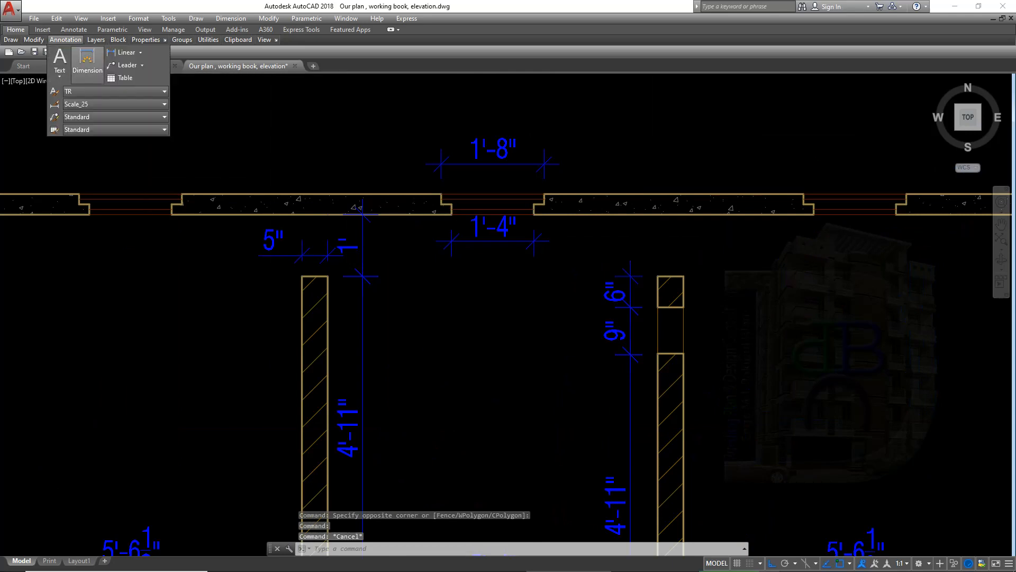
left_click(87, 59)
mouse_move(185, 230)
middle_mouse_down()
mouse_move(352, 263)
mouse_move(364, 231)
middle_mouse_up()
left_click(247, 227)
left_click(350, 228)
left_click(343, 195)
key("Return")
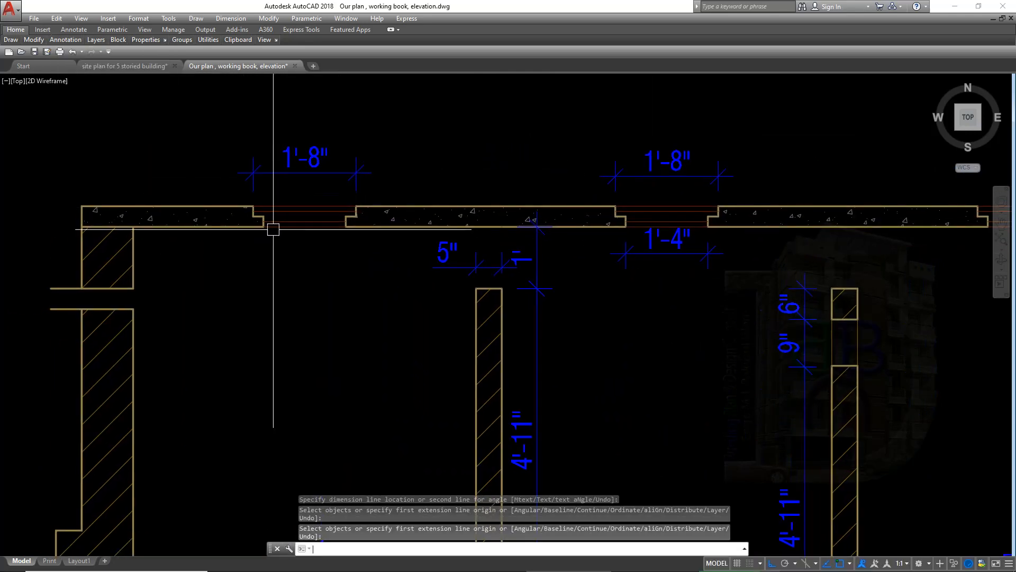
key("Return")
left_click(264, 227)
left_click(345, 227)
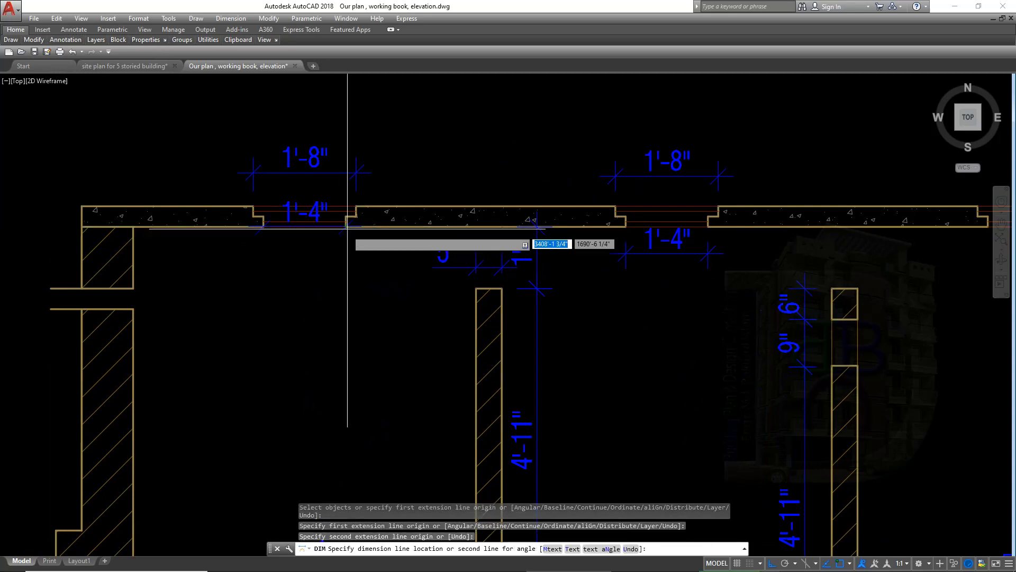
left_click(345, 254)
Dimension the right manhole opening's upper width above the top slab and its lower width beneath the slab.
middle_click_drag(739, 125, 370, 122)
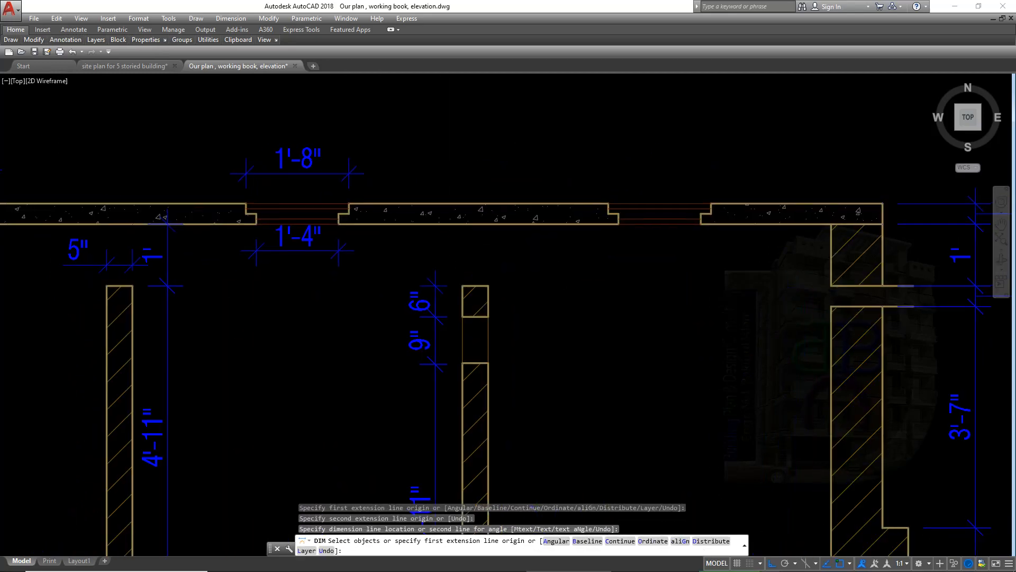
left_click(607, 203)
left_click(711, 204)
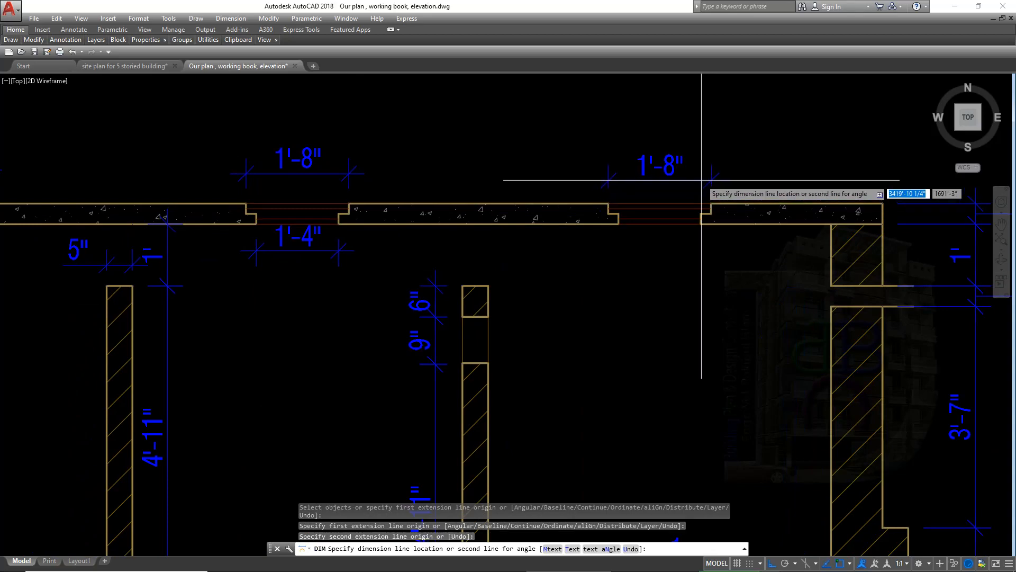
left_click(702, 181)
left_click(618, 223)
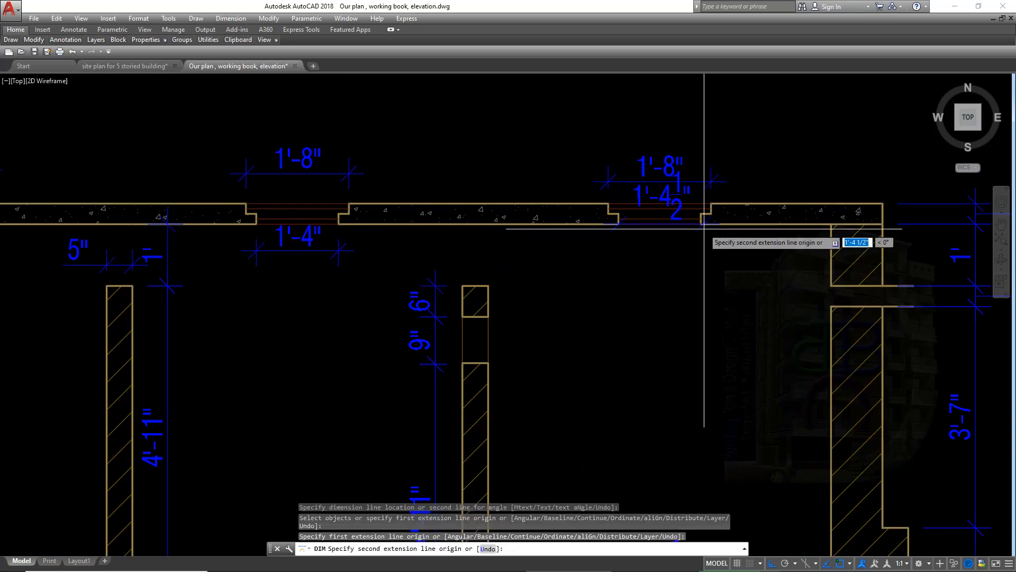
left_click(700, 223)
left_click(700, 259)
scroll(554, 243, "down", 2)
middle_click_drag(551, 243, 561, 245)
key("Escape")
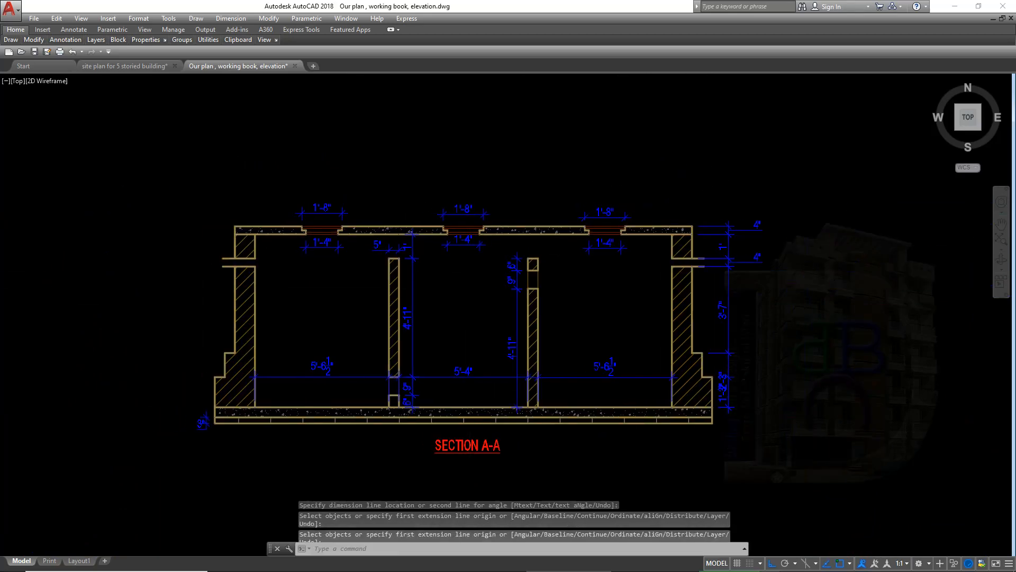
Copy the SECTION A-A title into the upper part of the right compartment, beside the right partition, with Ortho off.
scroll(477, 299, "up", 1)
middle_click_drag(478, 299, 545, 273)
scroll(516, 277, "down", 2)
scroll(521, 364, "up", 3)
left_click(516, 371)
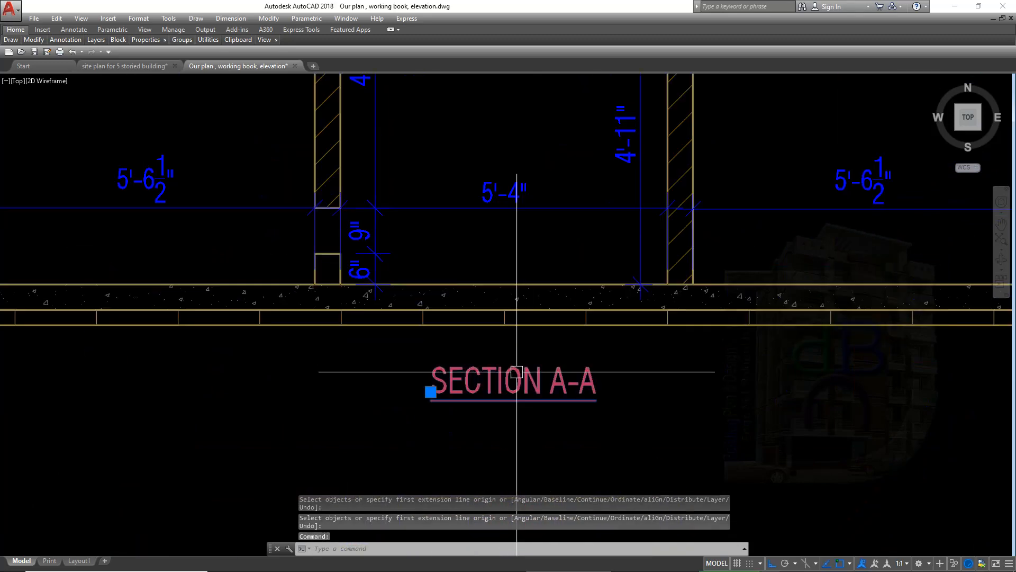
type("CO")
key("Return")
left_click(430, 392)
middle_click_drag(706, 214, 552, 421)
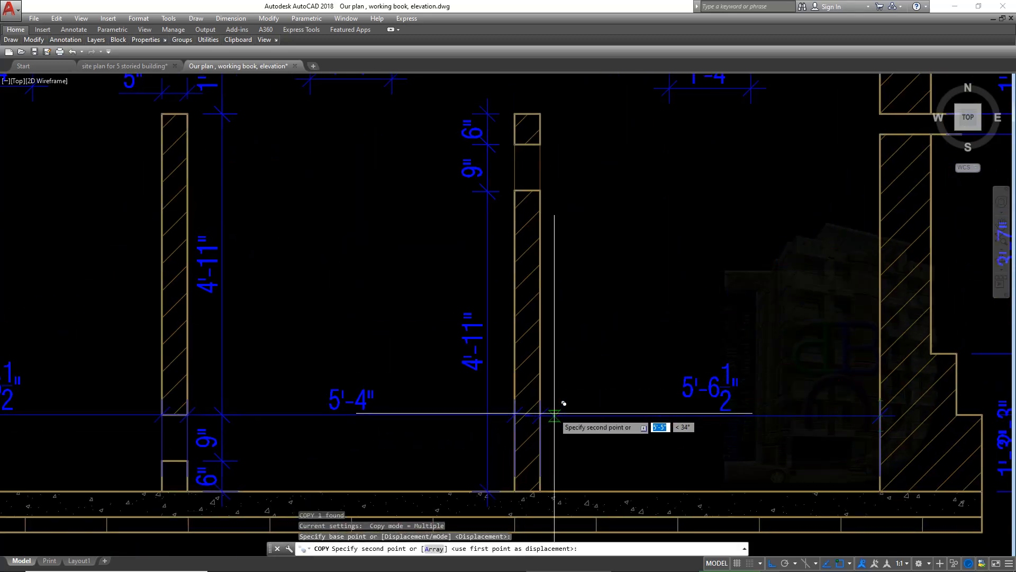
scroll(553, 324, "down", 2)
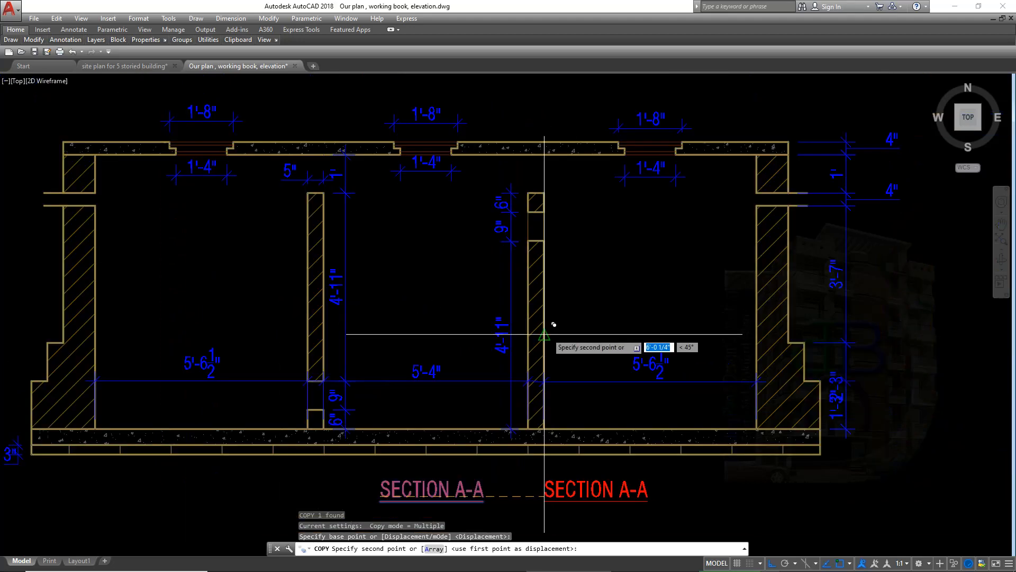
key("F8")
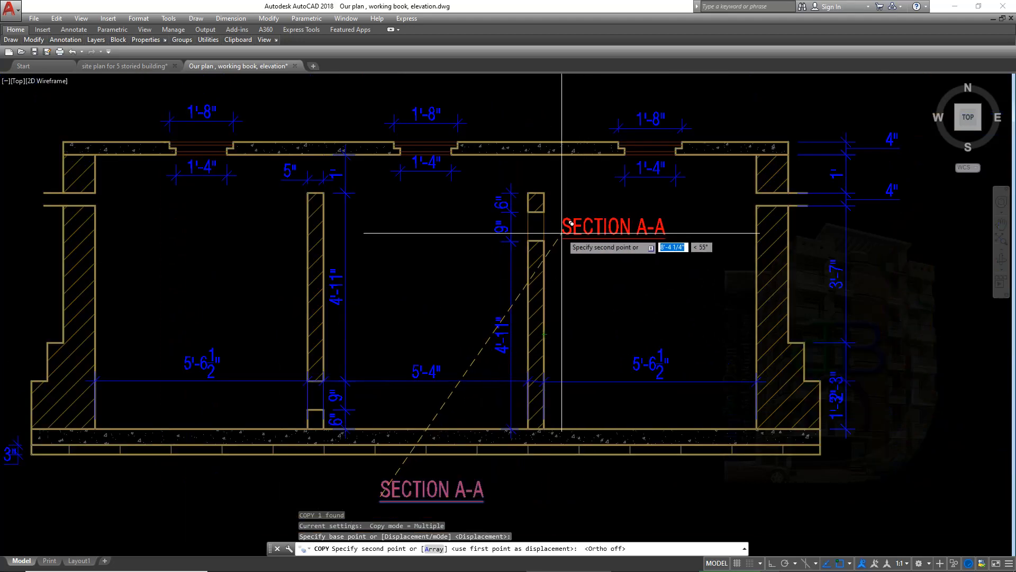
left_click(561, 232)
key("Escape")
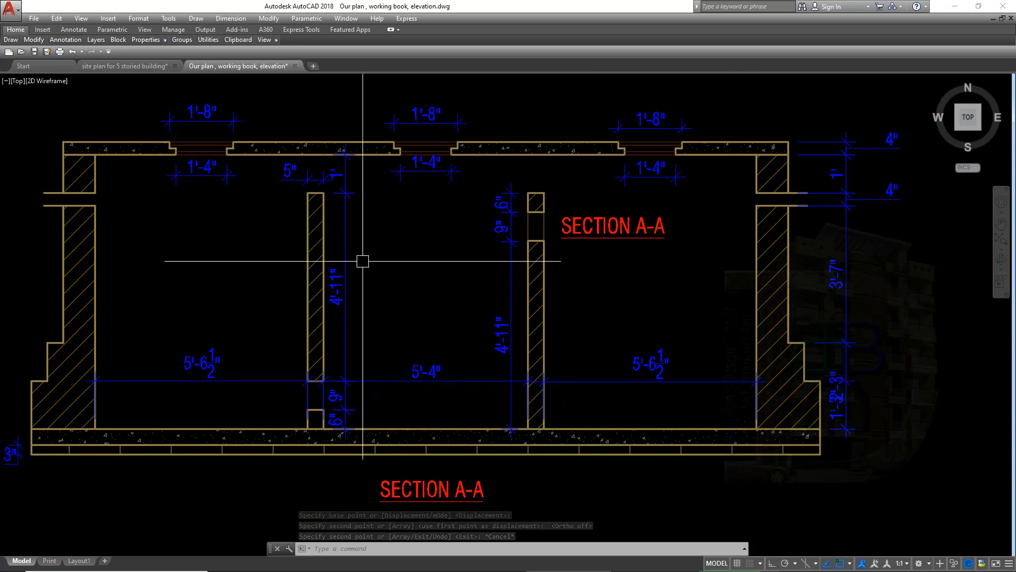
type("l")
key("Return")
key("Escape")
Draw a horizontal line across the middle compartment, joining the facing top corners of the two partitions.
scroll(310, 190, "up", 4)
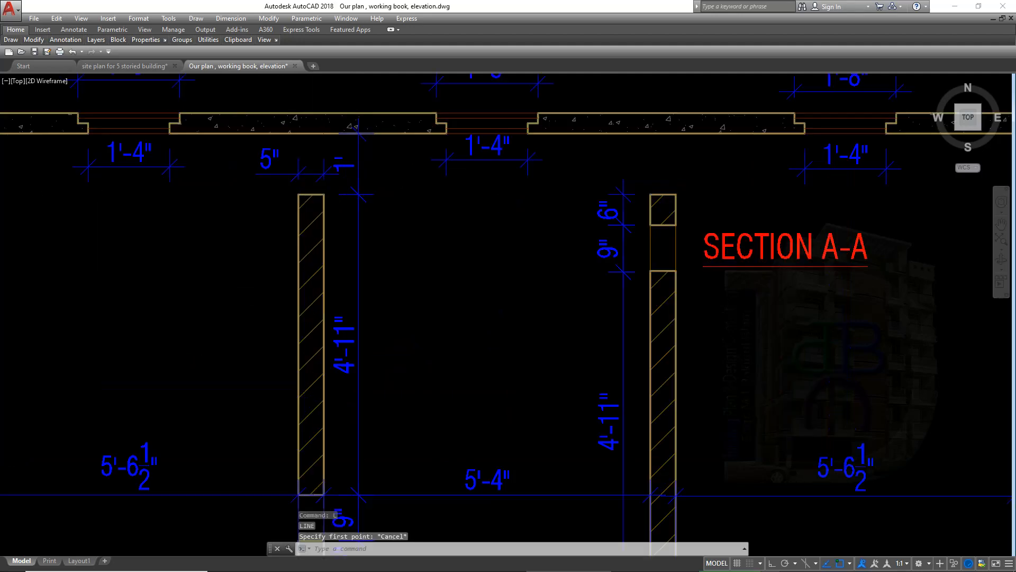
type("l")
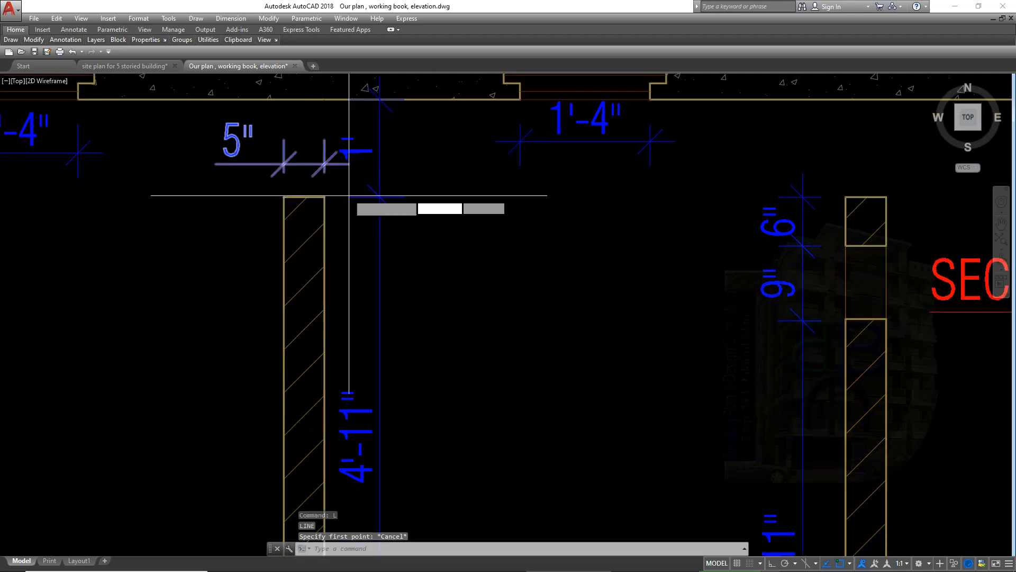
key("Return")
left_click(323, 197)
middle_click_drag(676, 217, 512, 261)
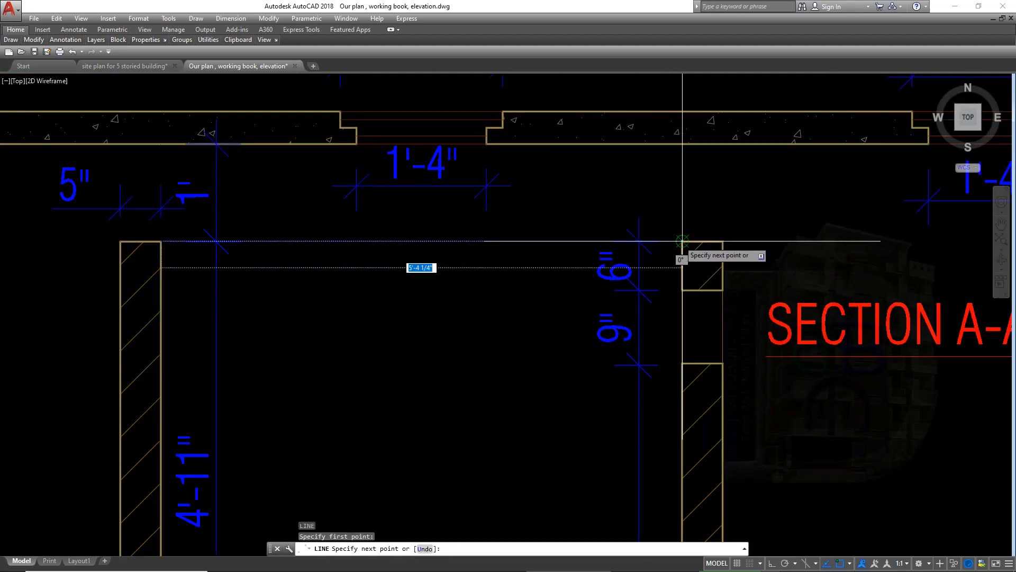
left_click(682, 241)
key("Return")
Extend the horizontal line across the right compartment to the inner face of the right outer wall.
middle_click_drag(713, 279, 503, 309)
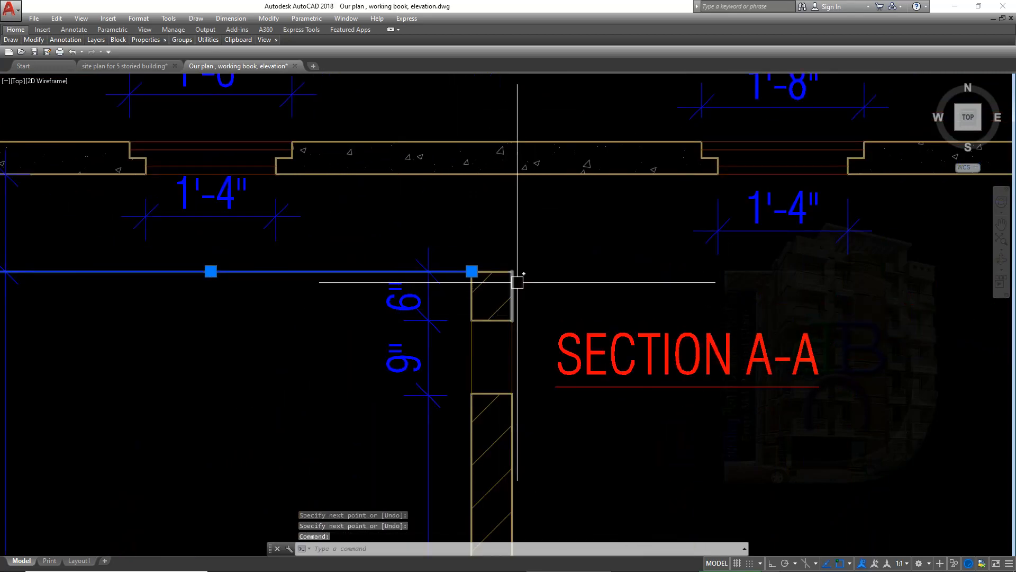
type("EX")
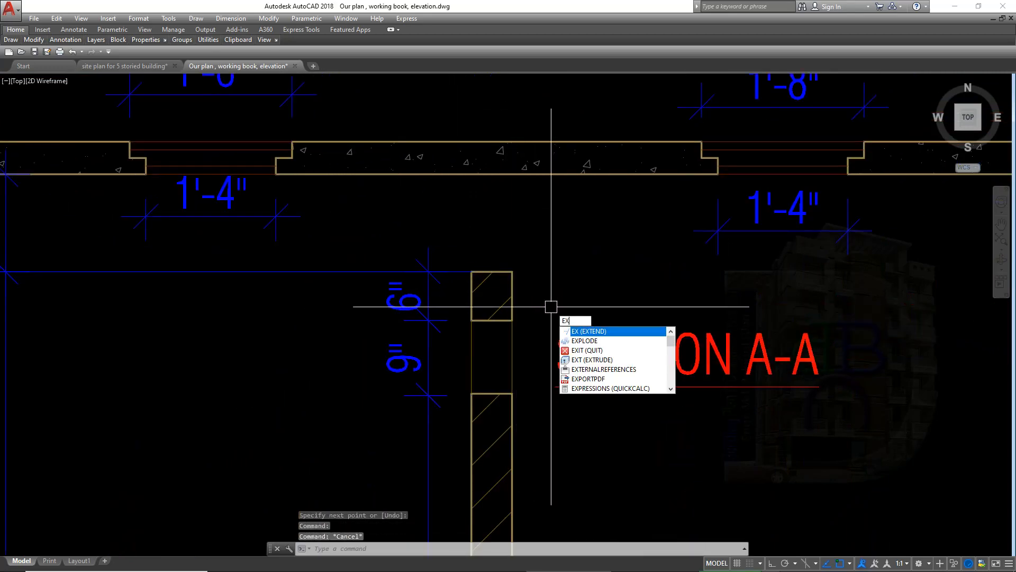
key("Return")
scroll(551, 307, "down", 2)
scroll(694, 306, "up", 1)
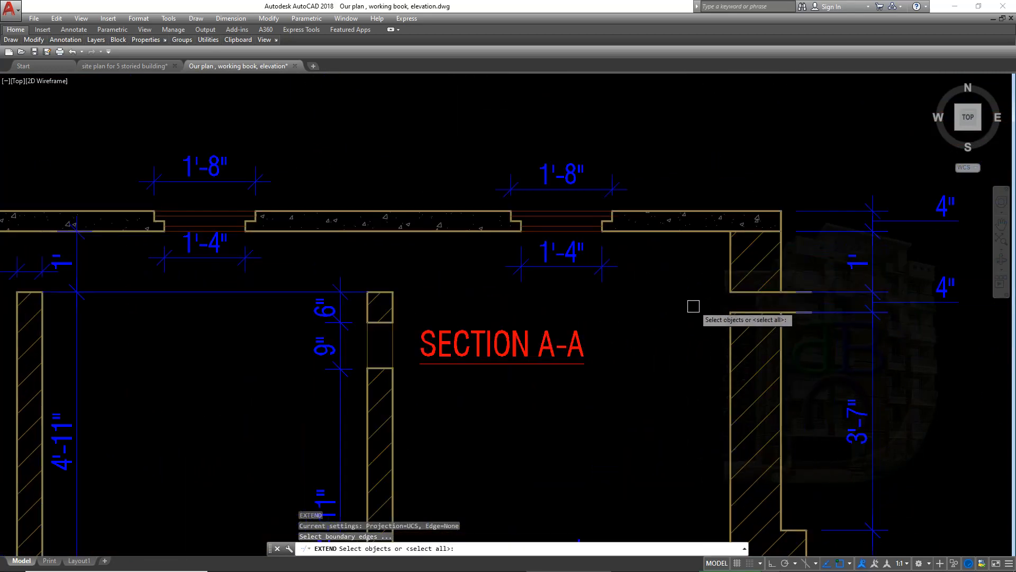
left_click(729, 285)
key("Return")
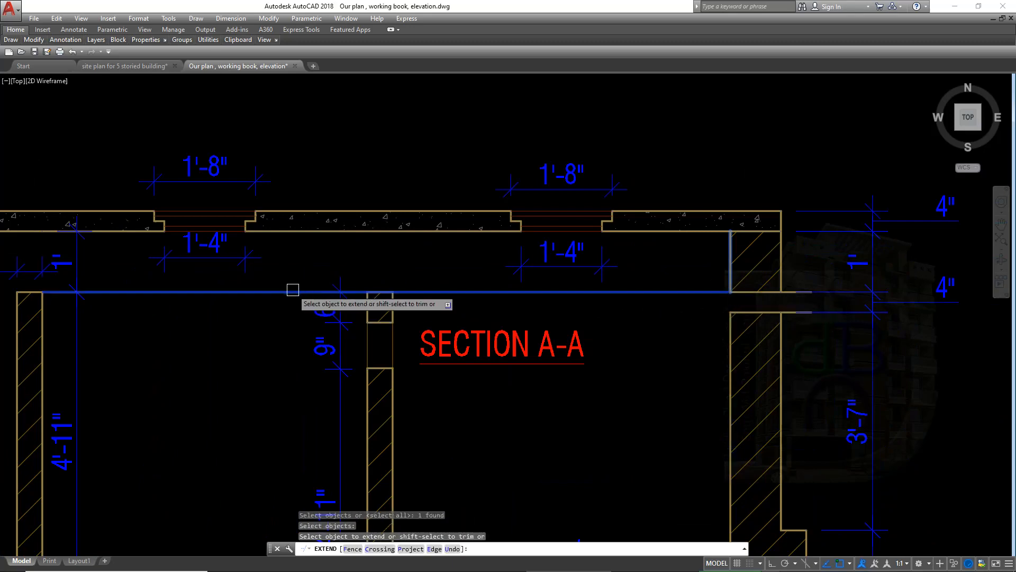
left_click(293, 289)
middle_click_drag(82, 307, 579, 341)
key("Return")
Extend the horizontal line across the left compartment to the inner face of the left outer wall.
key("Return")
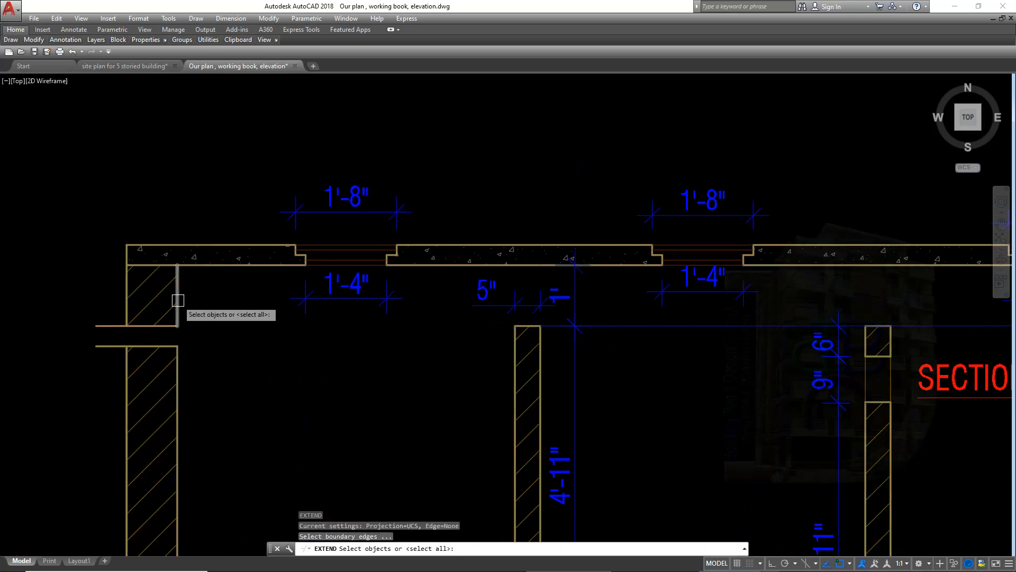
left_click(178, 300)
key("Return")
left_click(646, 326)
scroll(514, 375, "down", 2)
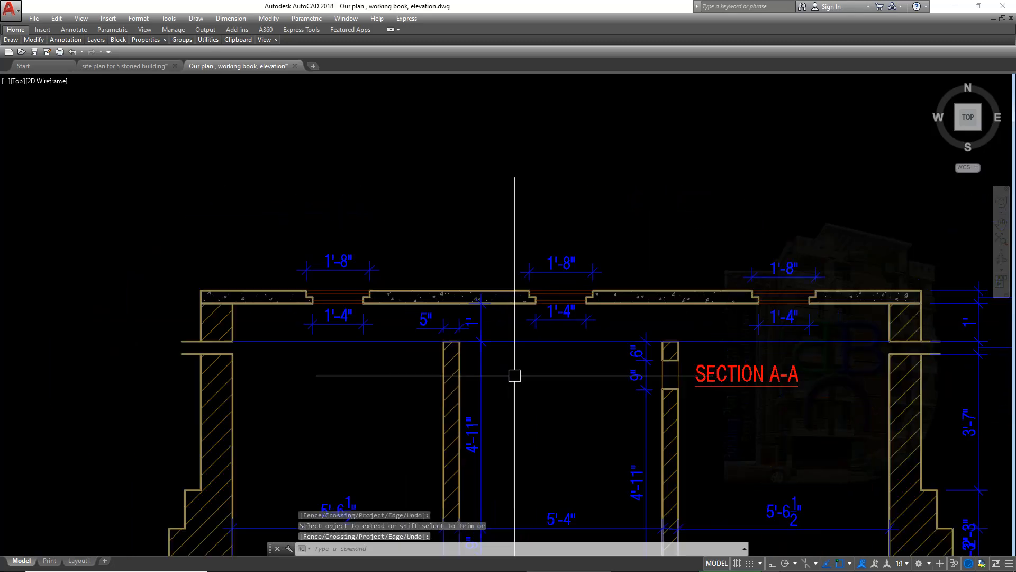
scroll(515, 375, "down", 2)
scroll(613, 377, "up", 2)
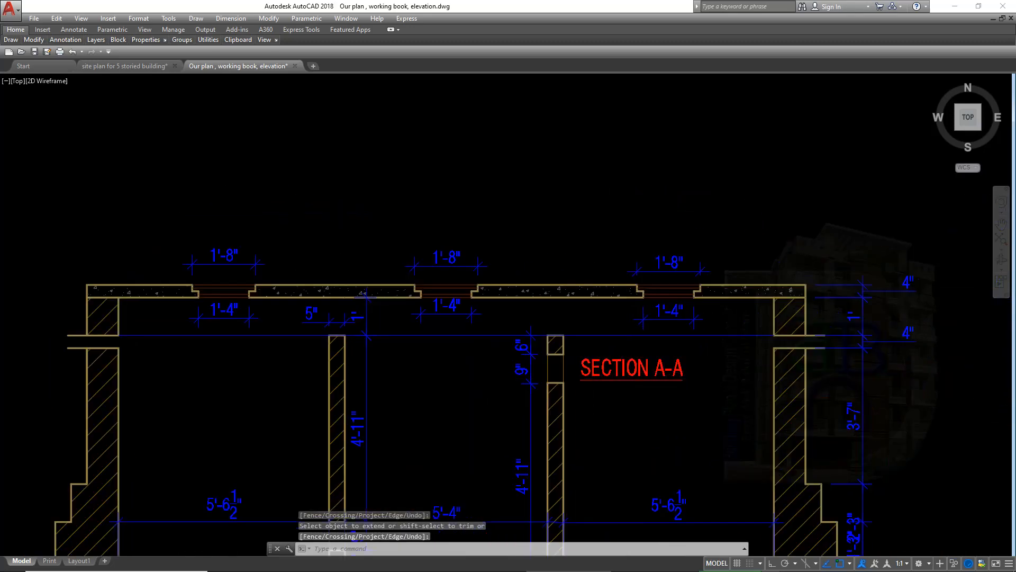
key("Escape")
Save the drawing with the completed horizontal line and manhole dimensions.
key("ctrl+s")
scroll(608, 386, "up", 2)
middle_click_drag(608, 386, 622, 395)
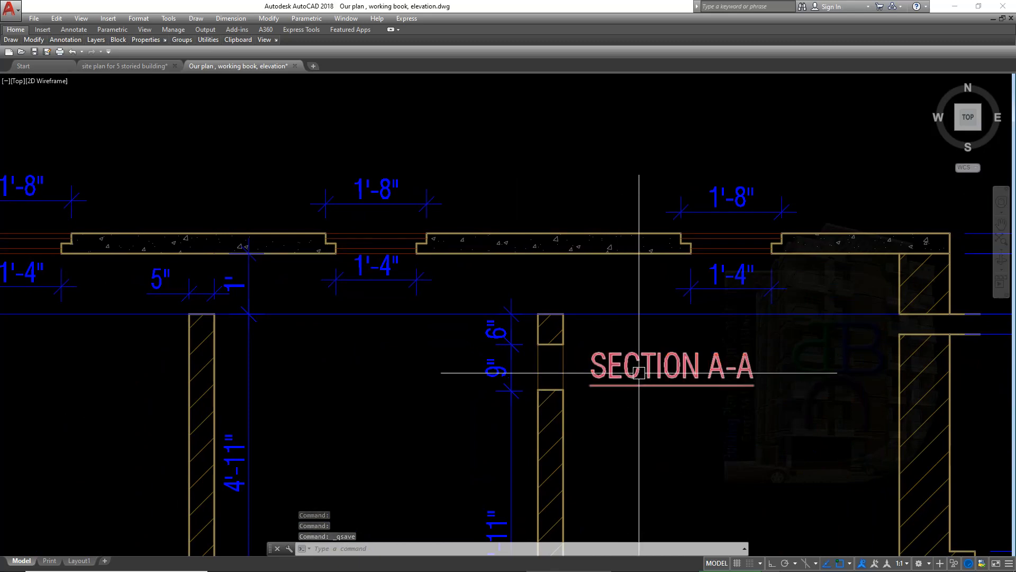
scroll(575, 383, "down", 4)
middle_click_drag(575, 383, 573, 333)
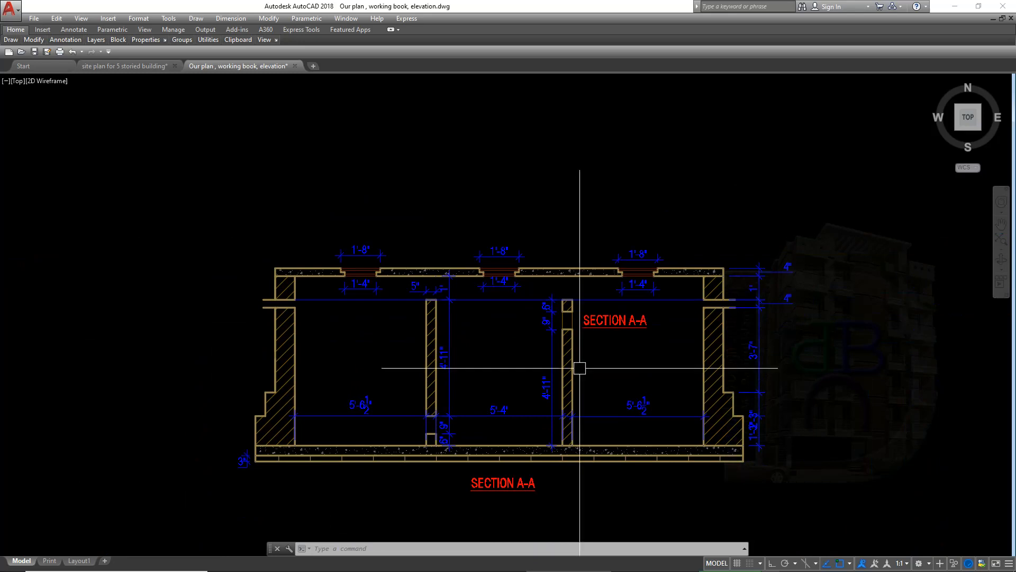
key("ctrl+s")
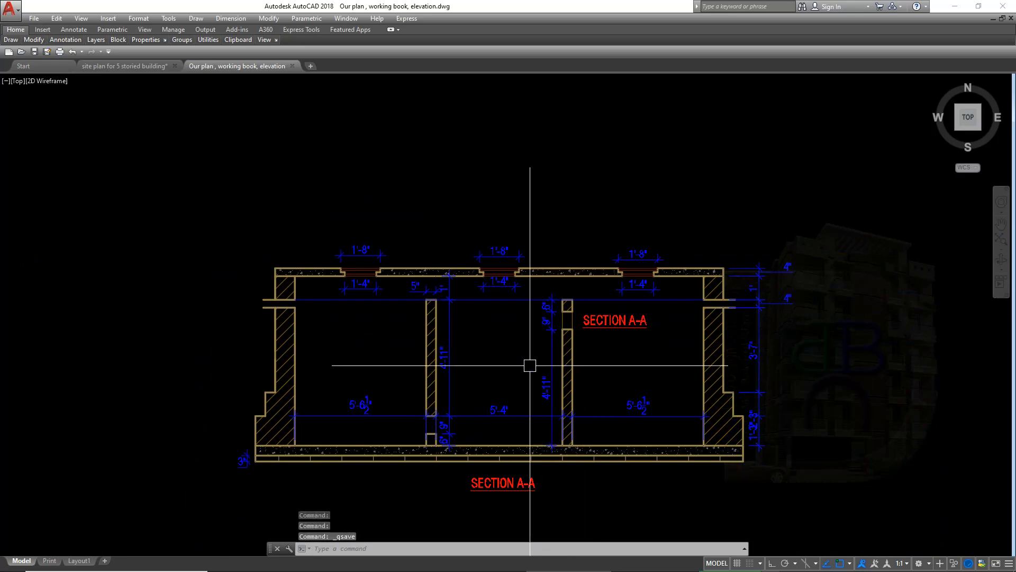
Copy the SECTION A-A text from the right compartment to the outside of the right outer wall, just below the pipe opening.
scroll(529, 365, "down", 1)
left_click(662, 189)
scroll(666, 202, "up", 2)
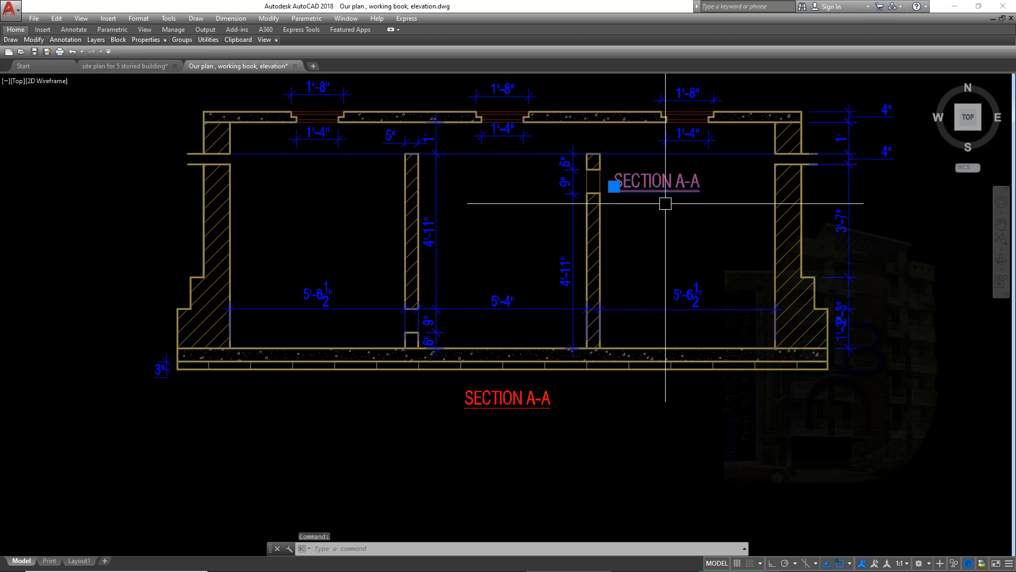
type("O")
key("Return")
left_click(614, 186)
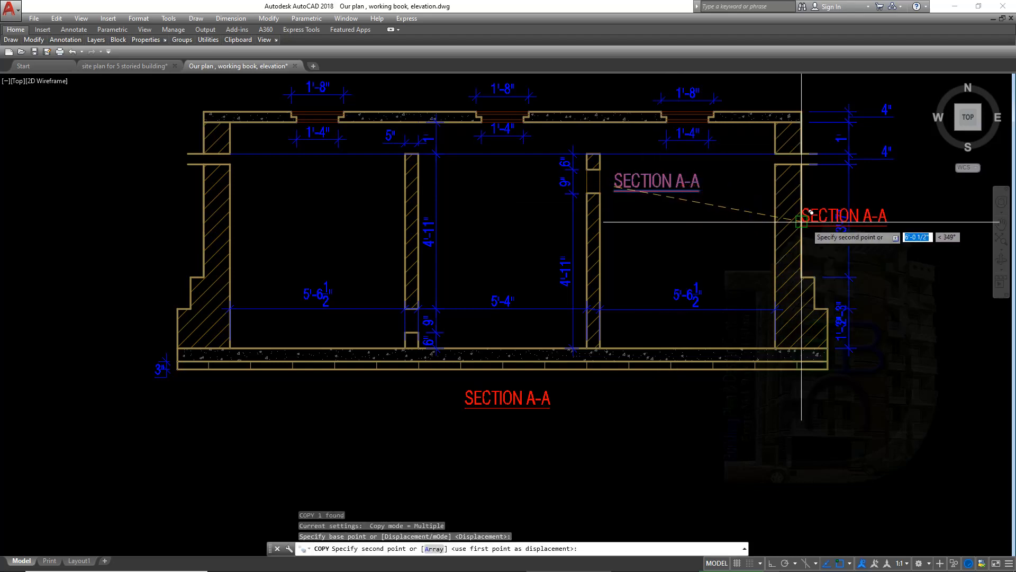
scroll(809, 220, "up", 2)
scroll(688, 227, "up", 2)
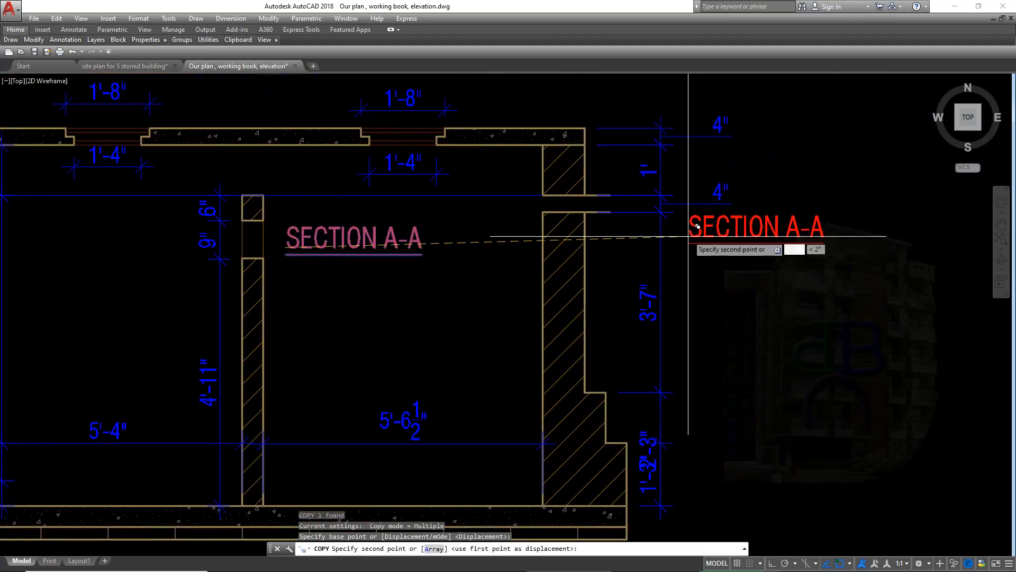
left_click(669, 241)
middle_click_drag(669, 241, 654, 226)
key("Escape")
Change the copied text outside the right outer wall to OUTLET.
double_click(668, 227)
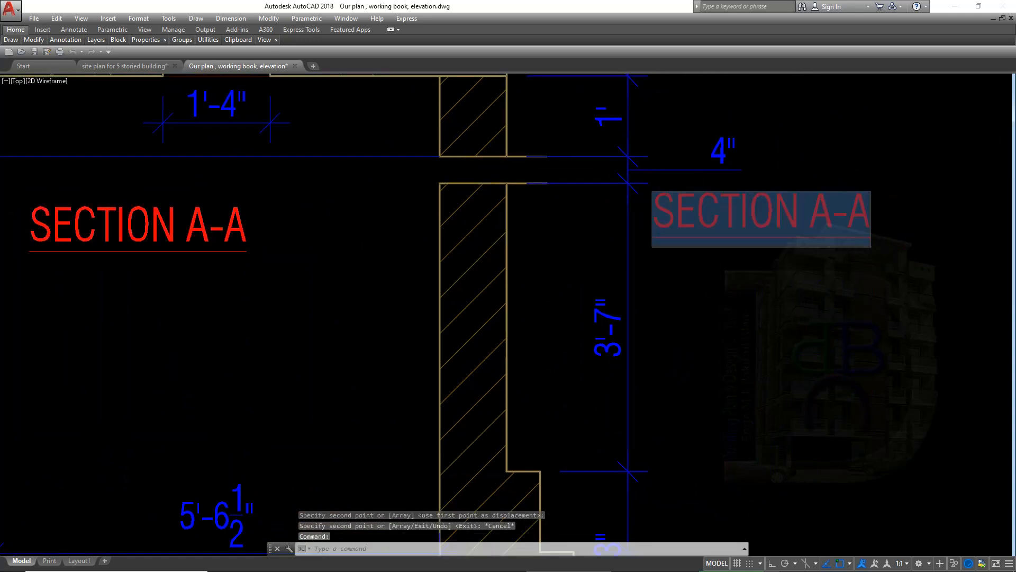
type("OUTLE")
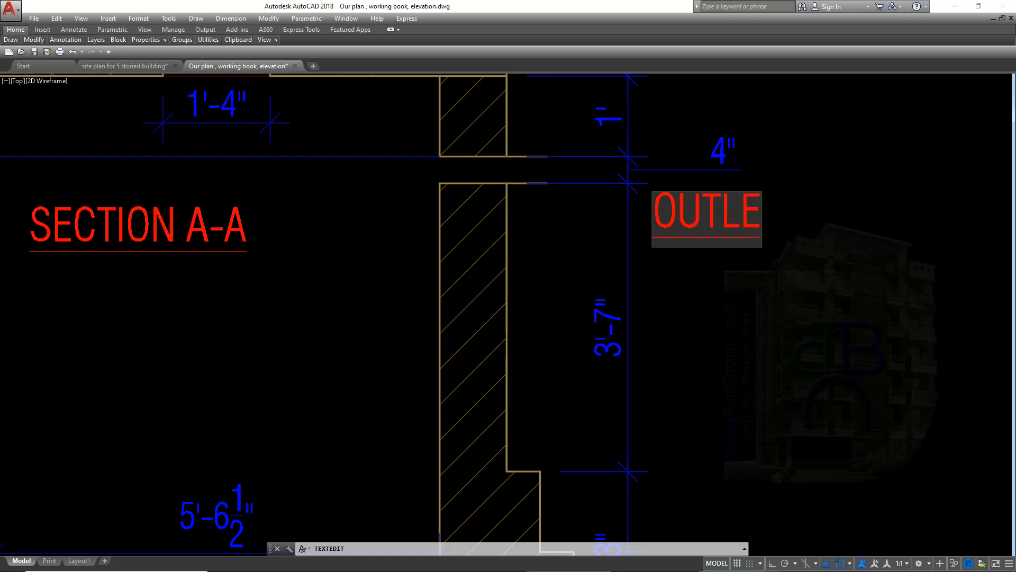
type("TR")
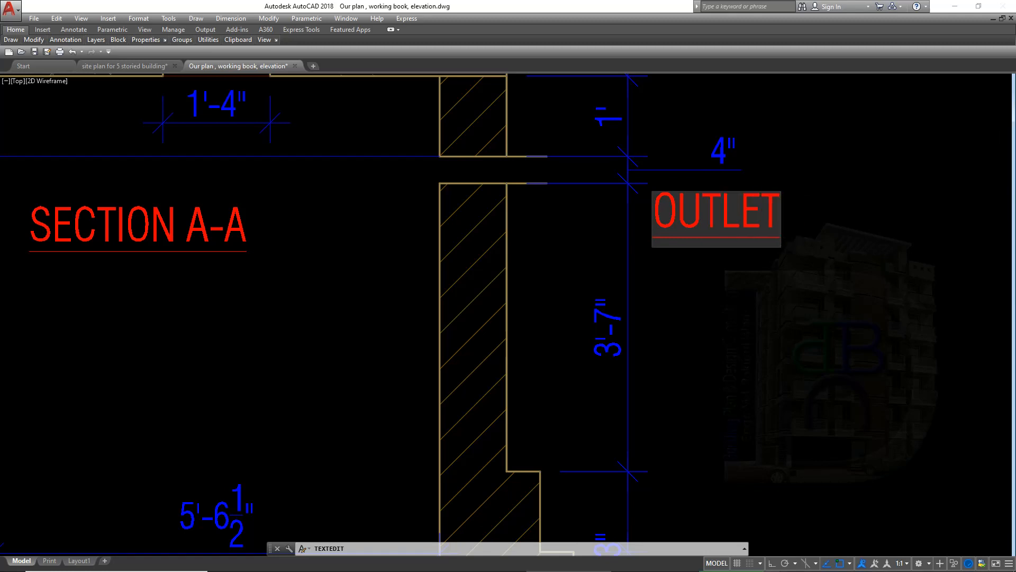
left_click(843, 227)
key("Escape")
Move the OUTLET label close to the right wall's outer face, directly beneath the pipe.
left_click(762, 222)
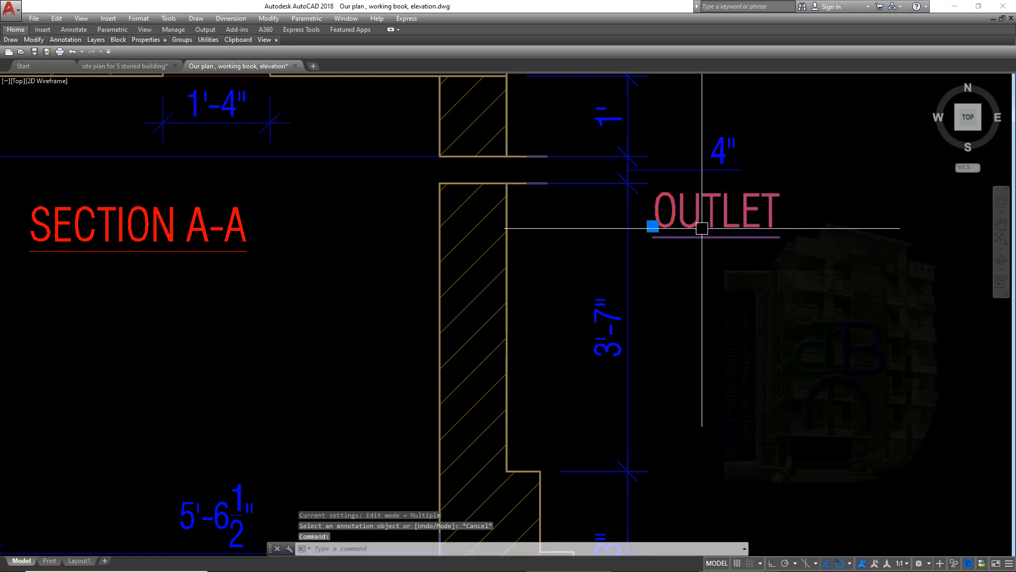
left_click(654, 226)
left_click(512, 225)
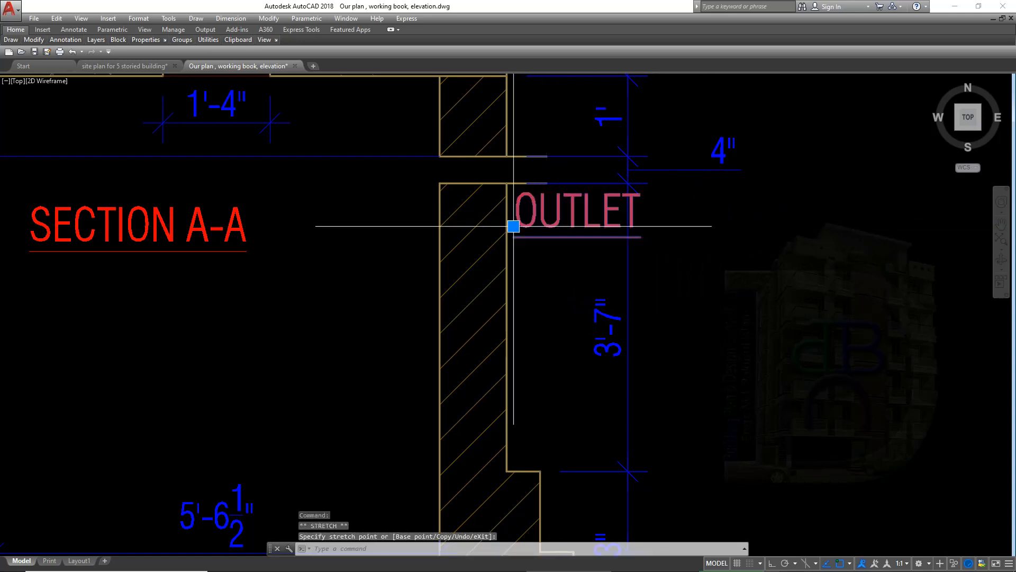
Scale the OUTLET label by a factor of .7.
double_click(556, 209)
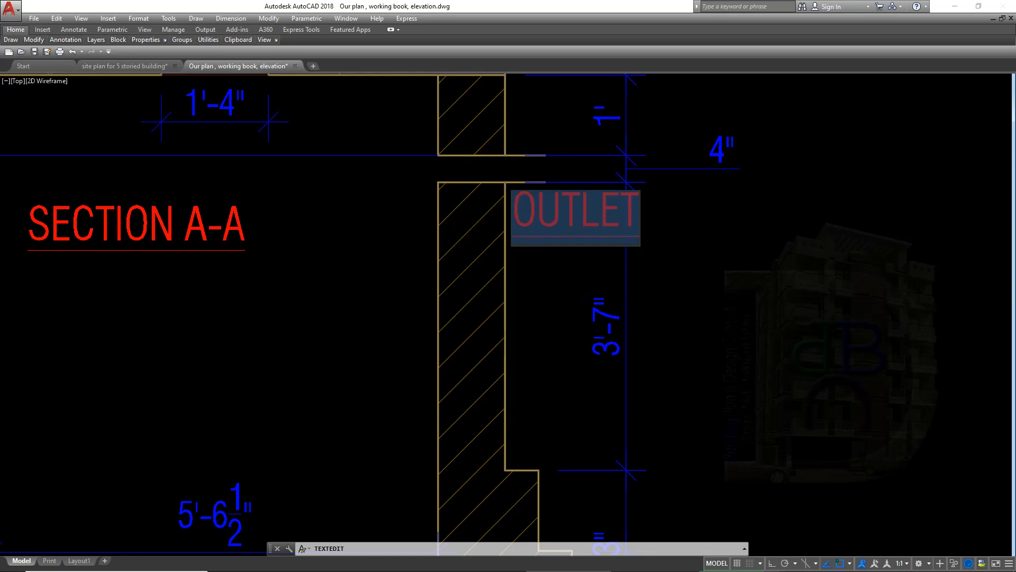
key("Return")
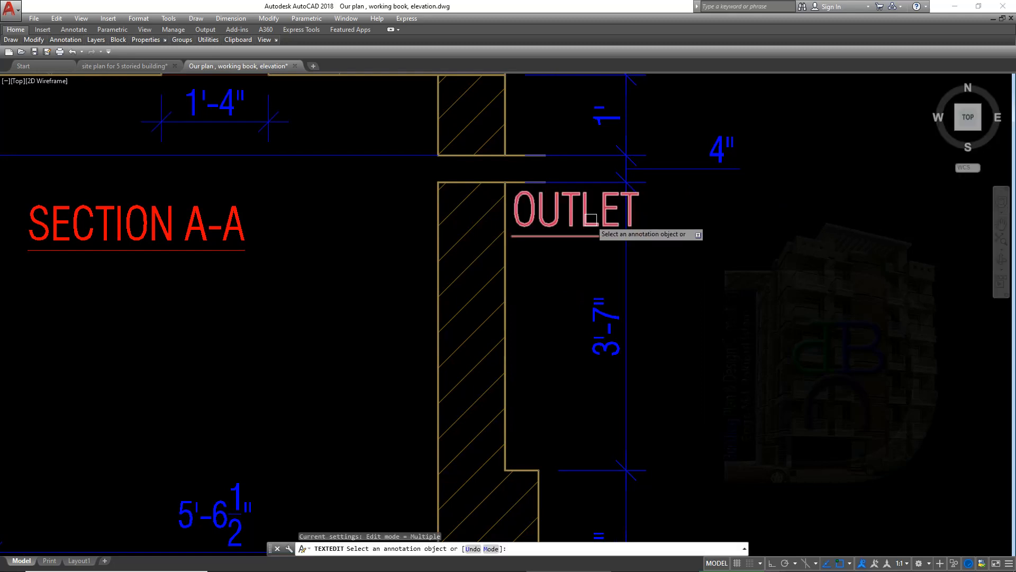
left_click(584, 211)
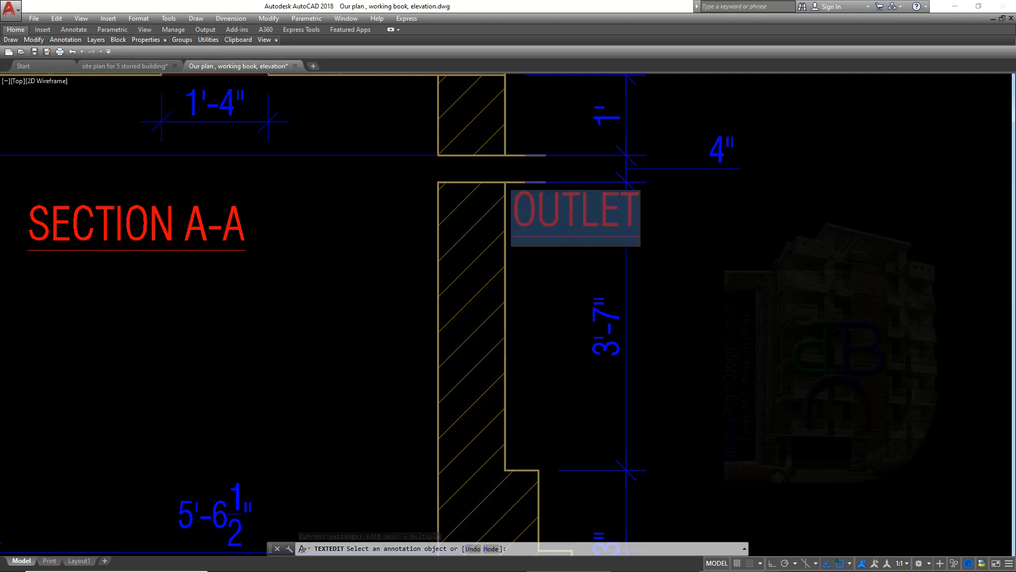
left_click(545, 184)
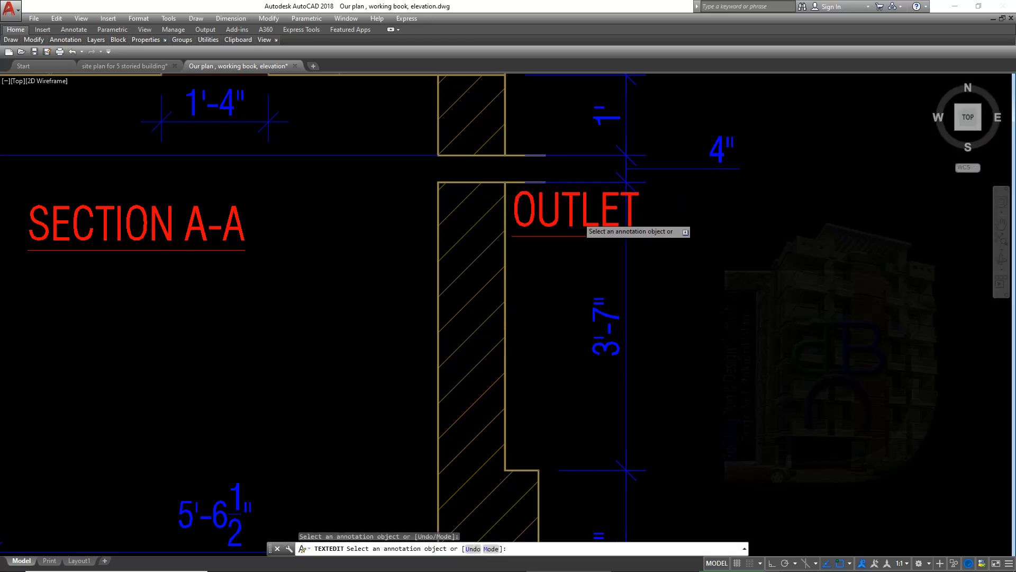
left_click(578, 218)
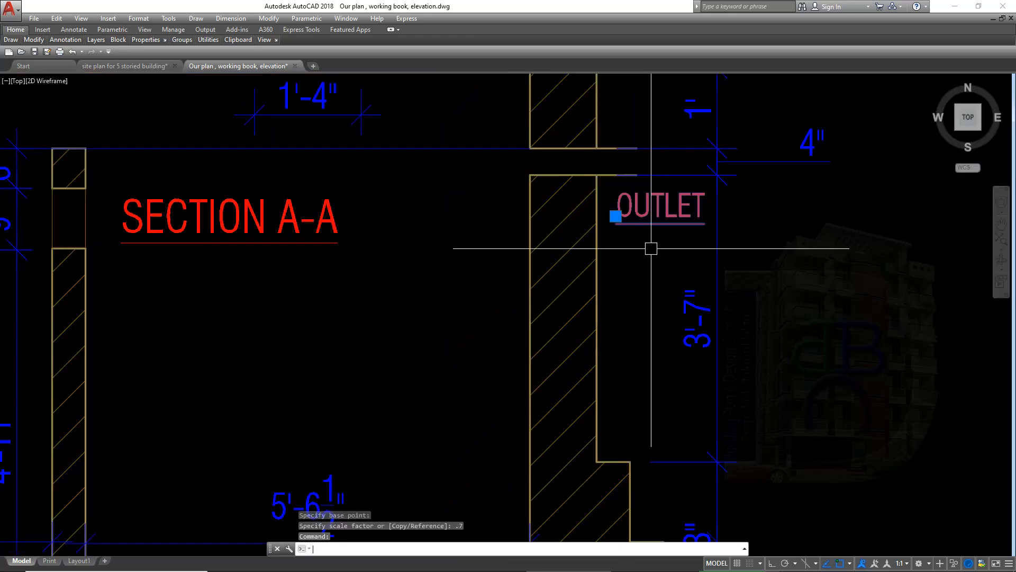
Copy the OUTLET label horizontally to the outside of the left outer wall, below the pipe on that side.
type("CP")
key("space")
left_click(615, 216)
scroll(343, 300, "down", 3)
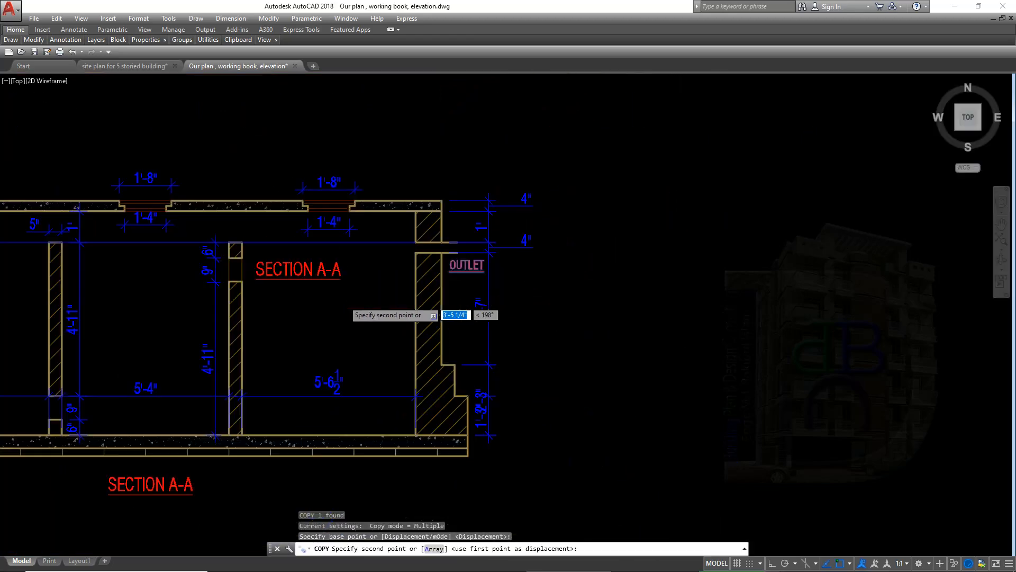
middle_click_drag(345, 300, 662, 282)
scroll(301, 260, "up", 2)
scroll(312, 267, "up", 2)
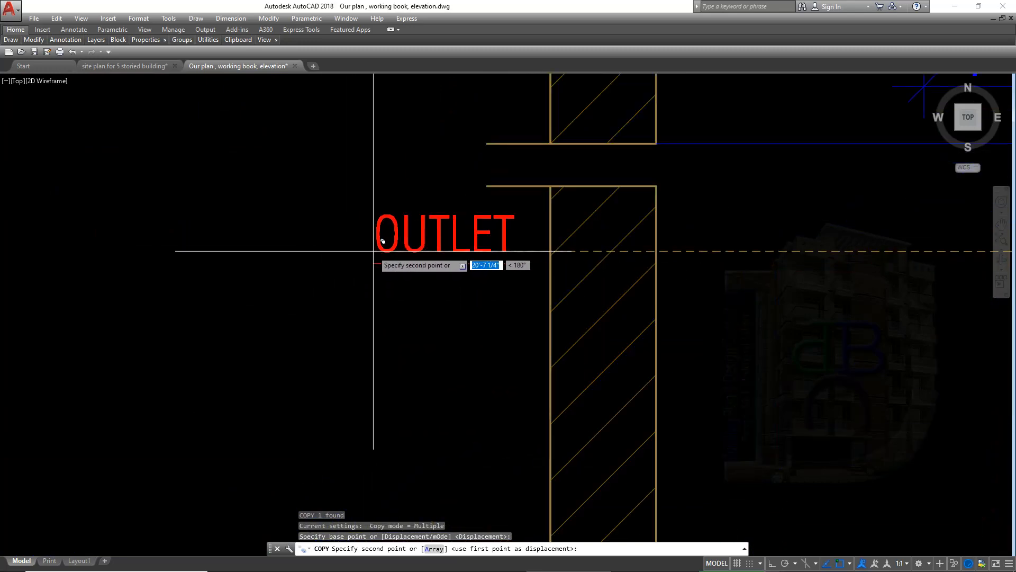
left_click(377, 251)
scroll(520, 295, "down", 2)
key("Escape")
Change the copied label outside the left outer wall to INLET.
middle_click_drag(517, 293, 416, 305)
scroll(326, 304, "down", 3)
scroll(615, 291, "up", 5)
scroll(783, 307, "down", 4)
scroll(337, 298, "up", 4)
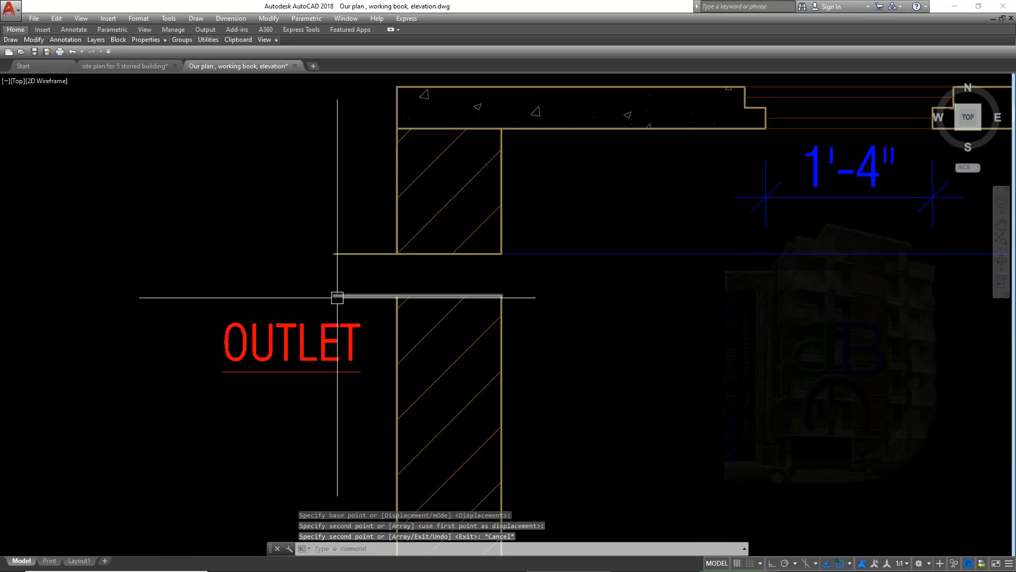
scroll(338, 298, "down", 2)
double_click(307, 329)
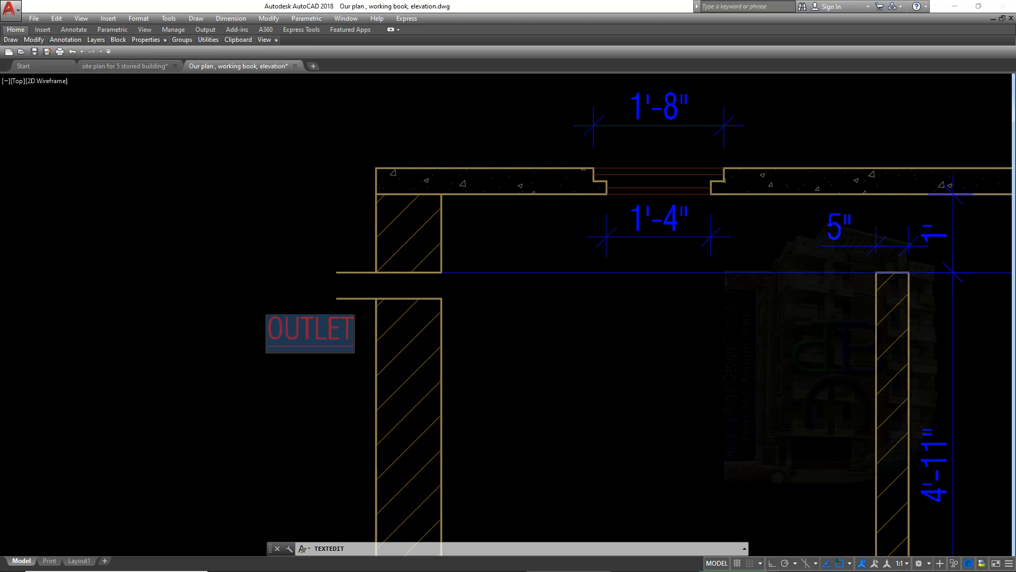
key("Delete")
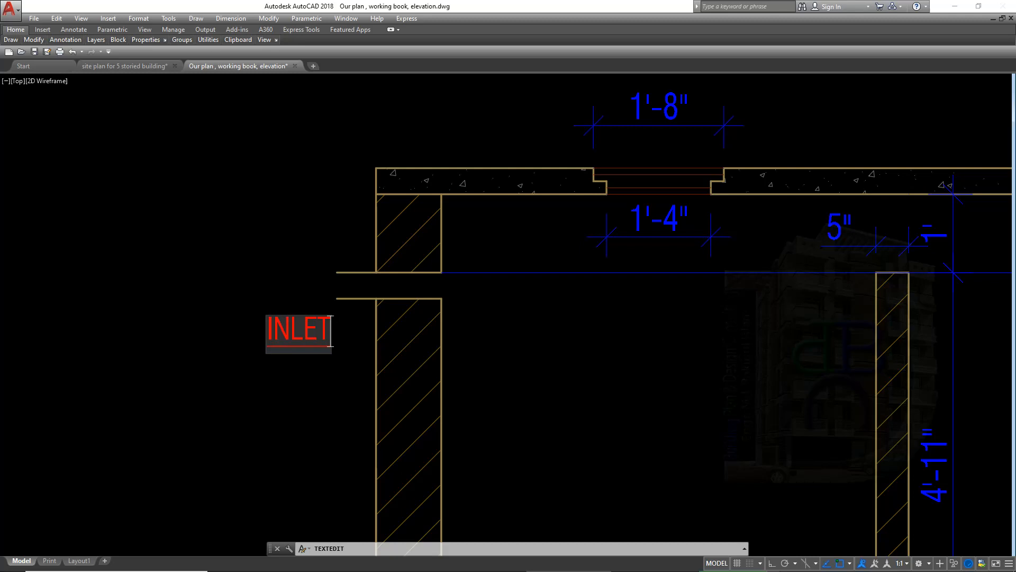
key("Return")
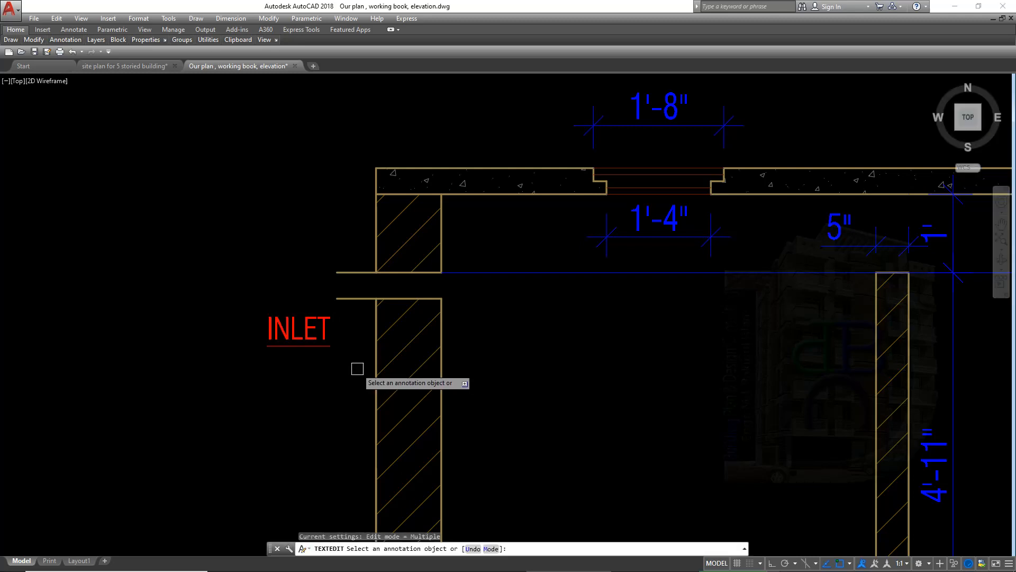
scroll(319, 335, "up", 2)
left_click(319, 335)
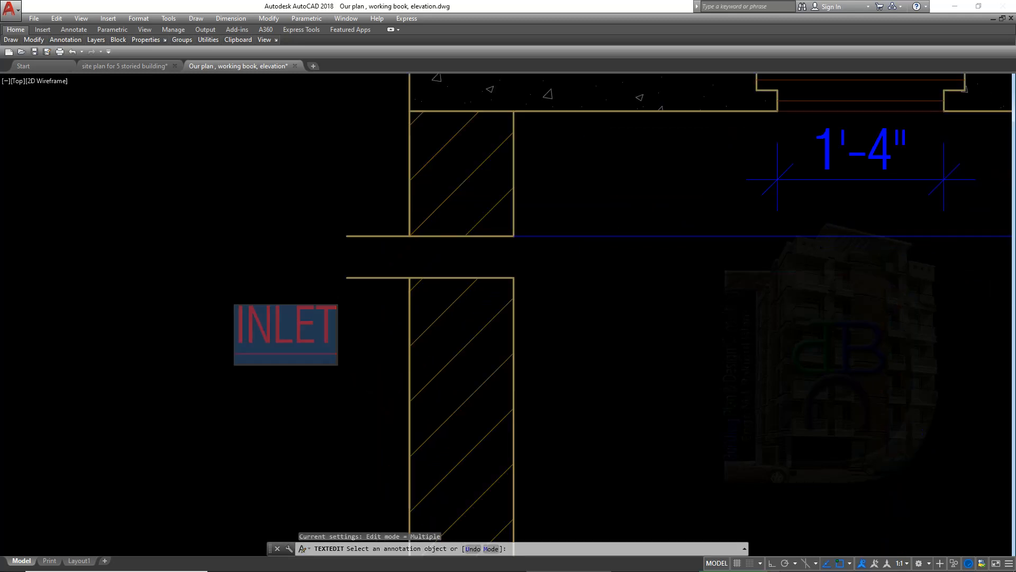
key("Return")
key("Escape")
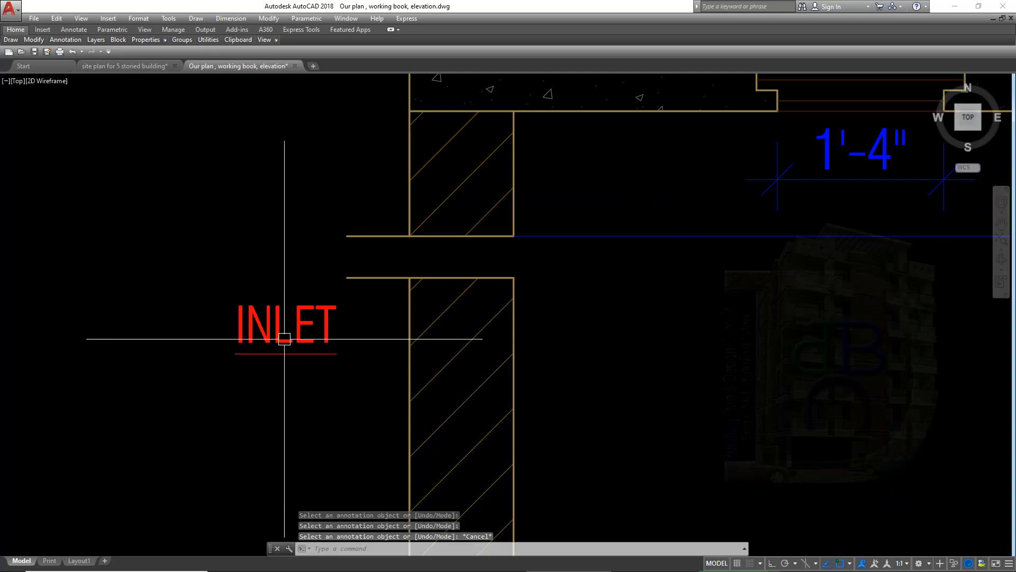
Move the INLET label about 3 1/4" horizontally toward the left outer wall and save the drawing.
left_click(284, 339)
left_click(235, 342)
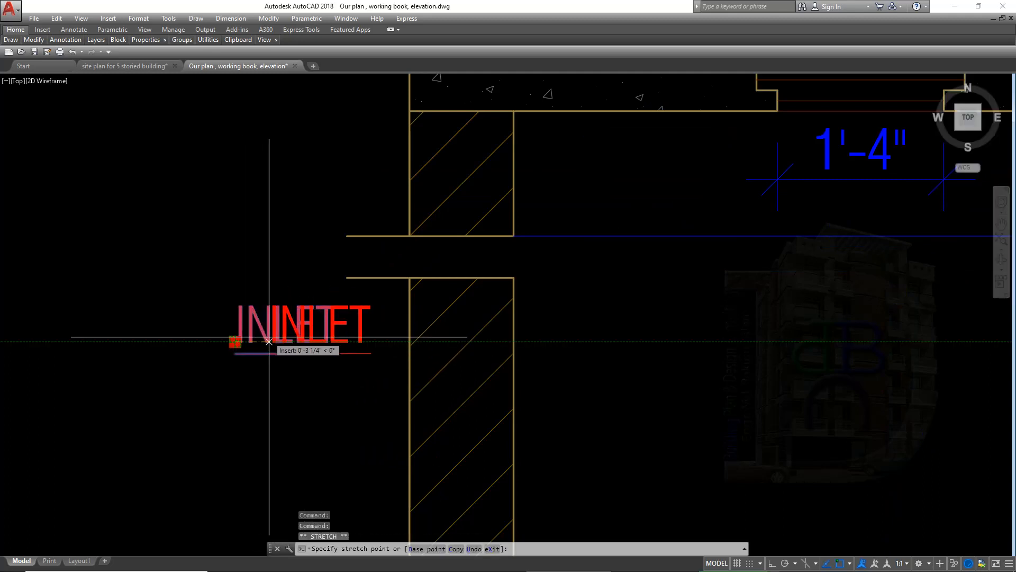
left_click(268, 341)
scroll(302, 363, "down", 5)
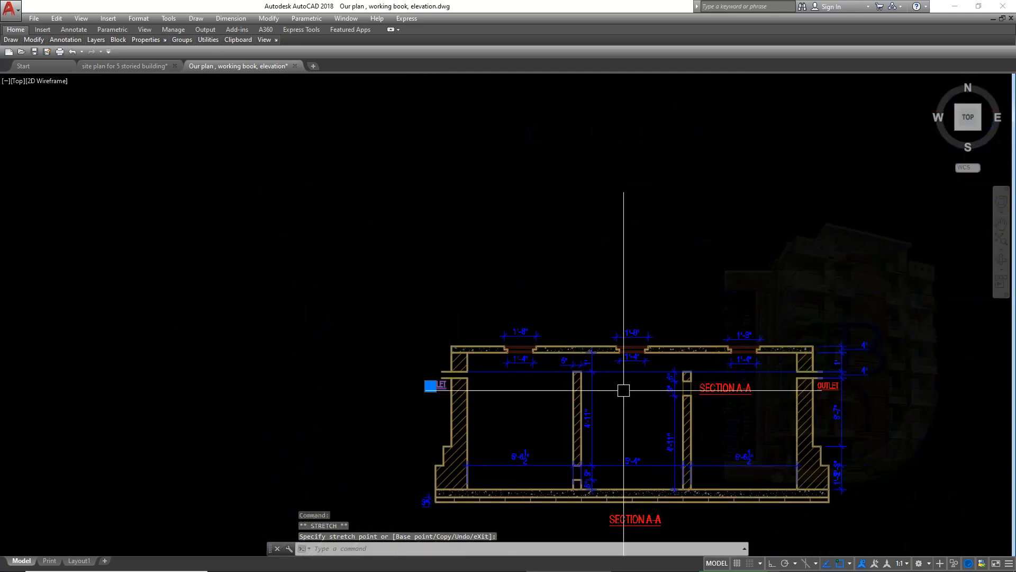
key("ctrl+s")
Draw a 4" vertical line closing the outer end of the inlet pipe between its upper and lower edges.
scroll(741, 389, "up", 2)
middle_click_drag(703, 389, 741, 364)
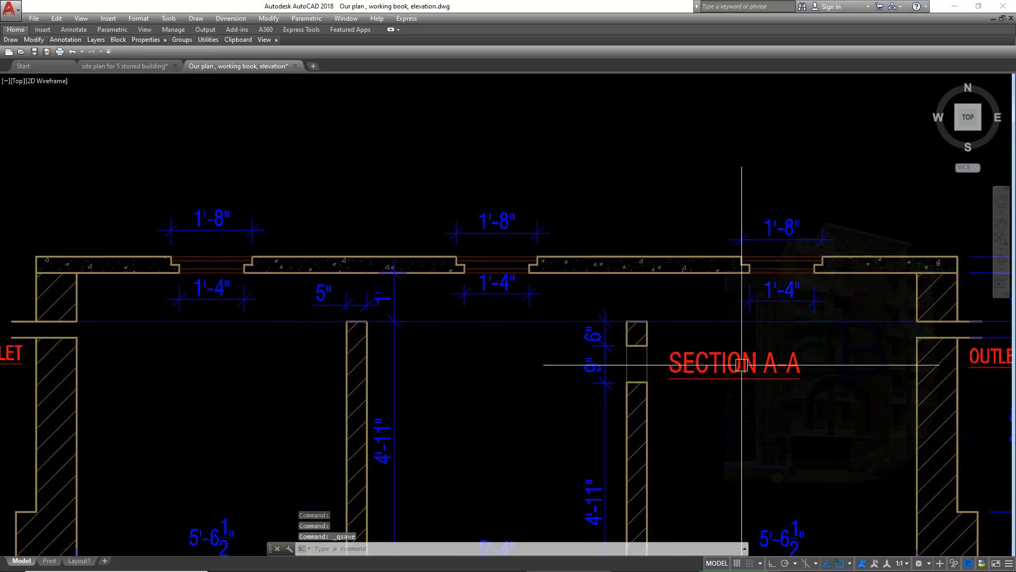
scroll(685, 365, "down", 1)
scroll(310, 354, "up", 3)
middle_click_drag(239, 352, 344, 357)
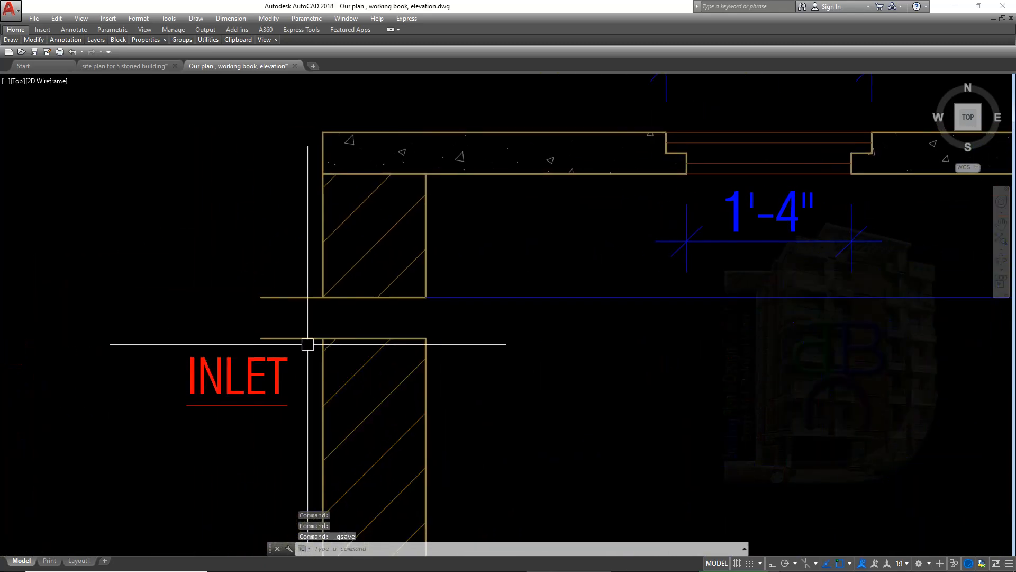
key("Return")
left_click(260, 297)
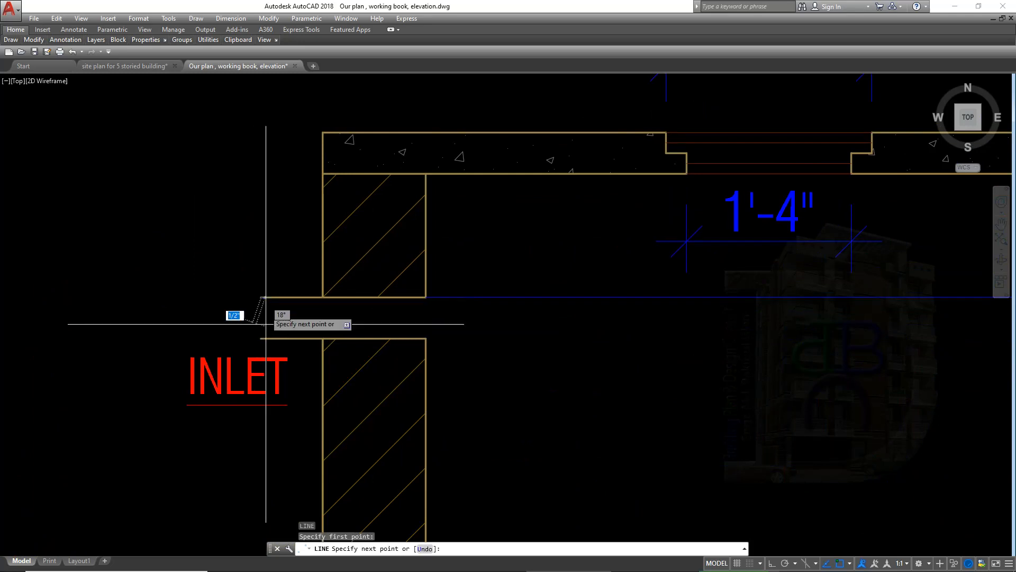
scroll(266, 331, "up", 4)
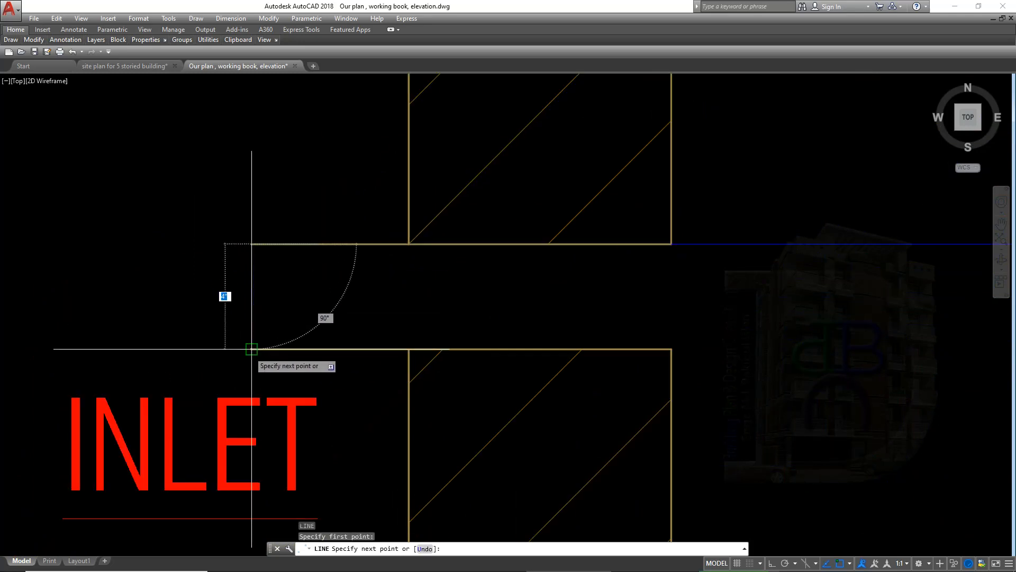
left_click(251, 349)
middle_click_drag(323, 306, 312, 312)
key("Return")
key("Return")
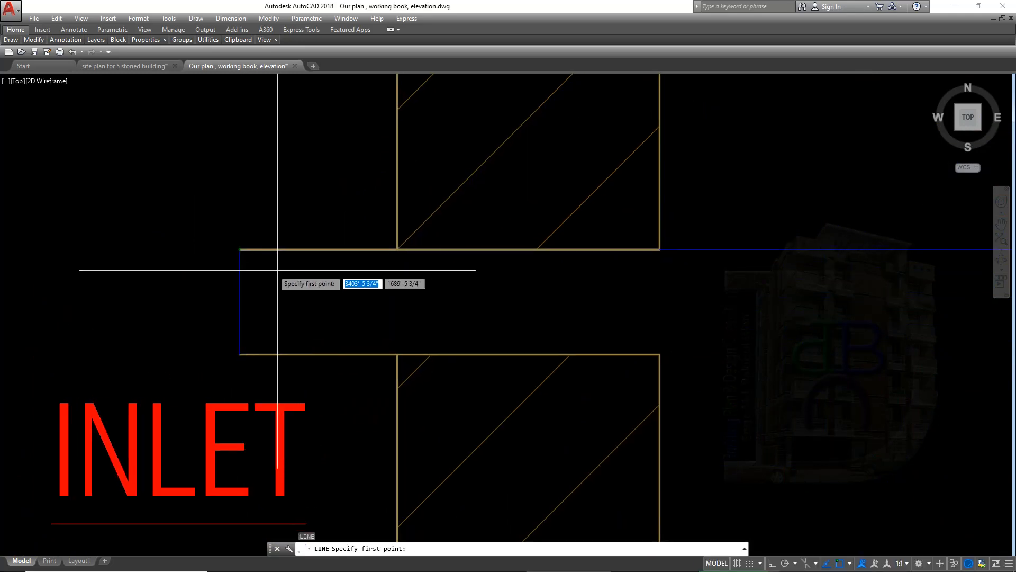
left_click(240, 249)
key("Escape")
key("Escape")
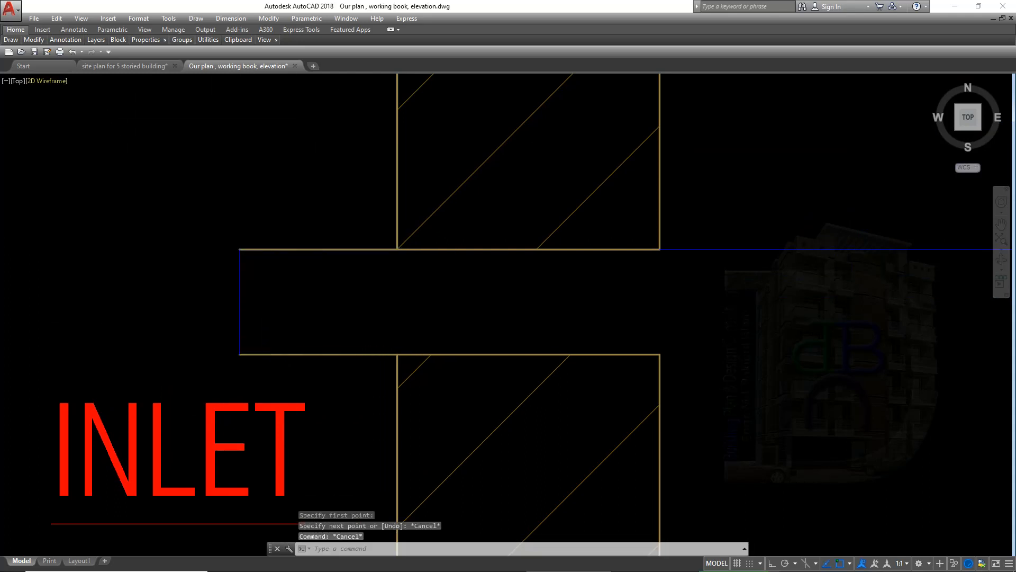
Try to draw a looped spline break symbol at the inlet pipe's outer end, passing through both pipe edge endpoints.
mouse_move(11, 40)
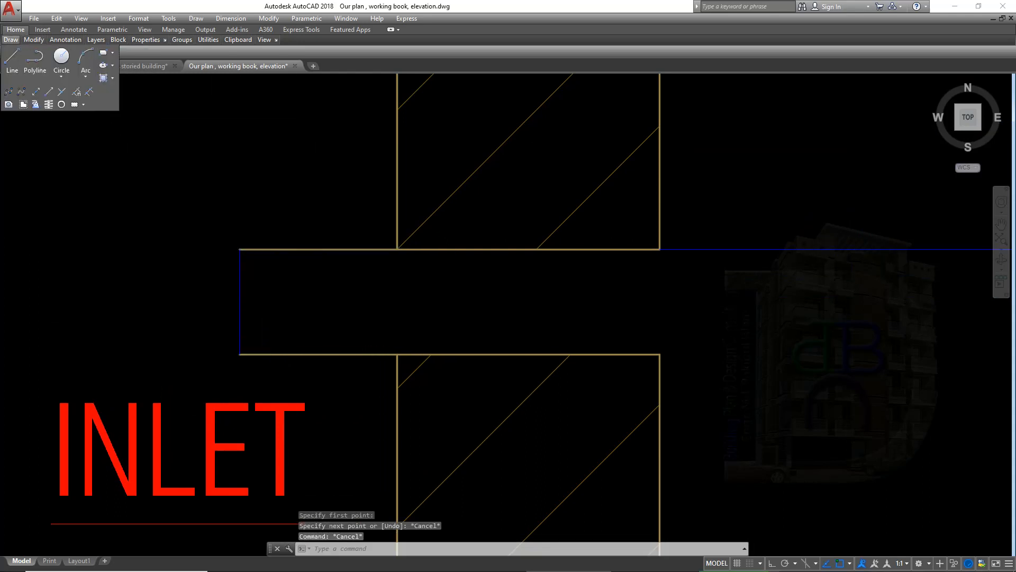
left_click(8, 91)
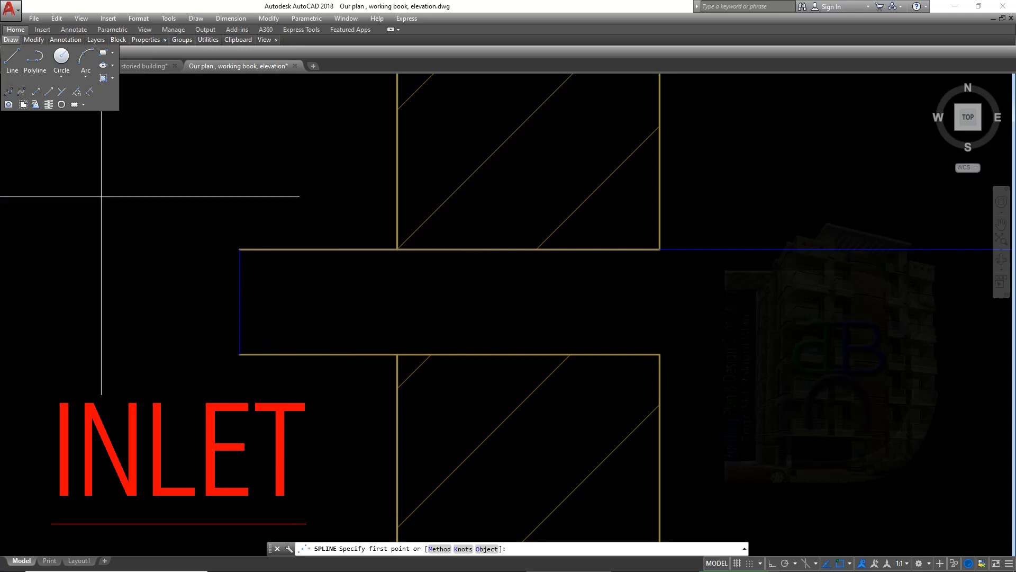
left_click(239, 249)
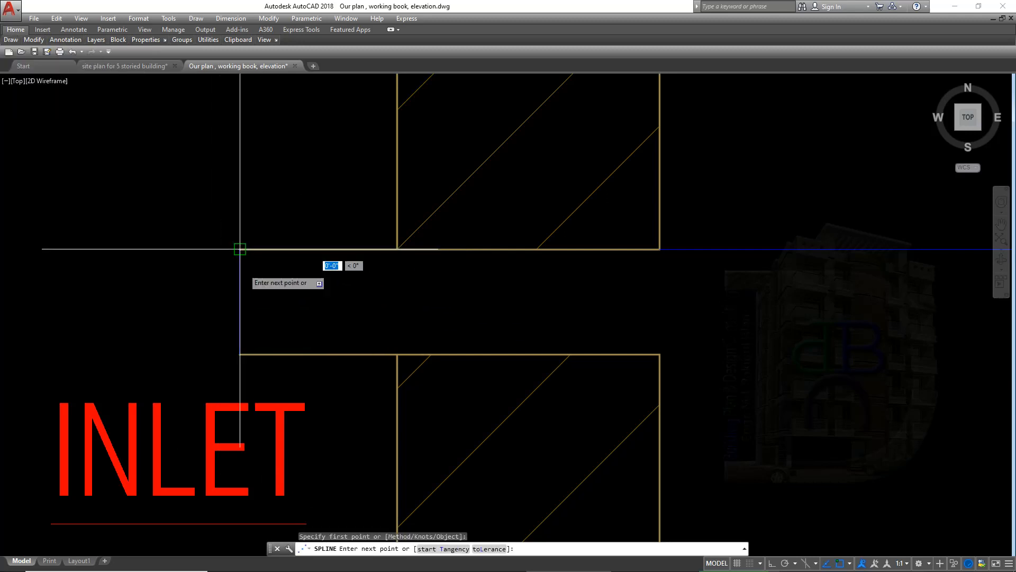
left_click(254, 301)
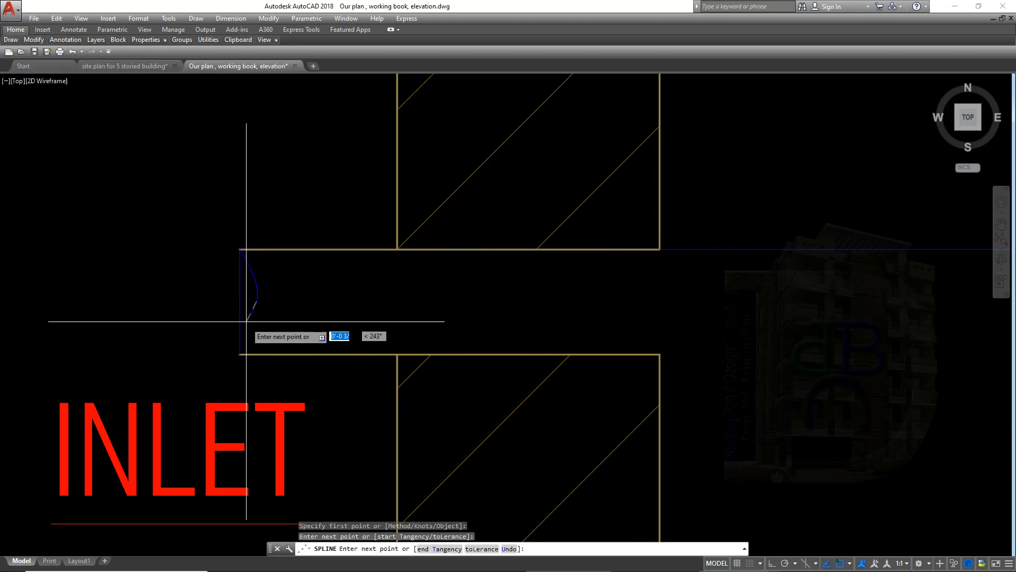
left_click(240, 354)
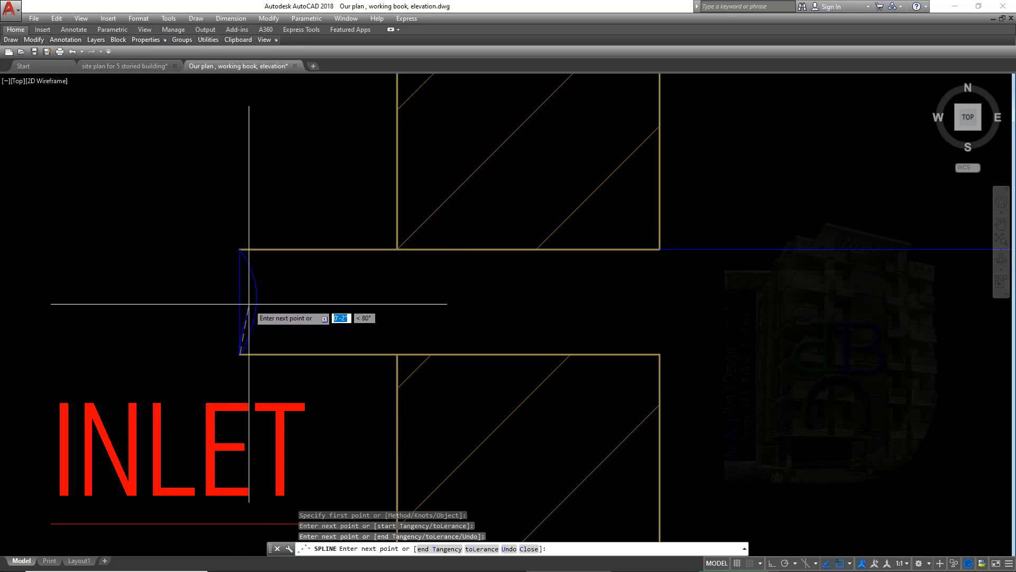
left_click(221, 302)
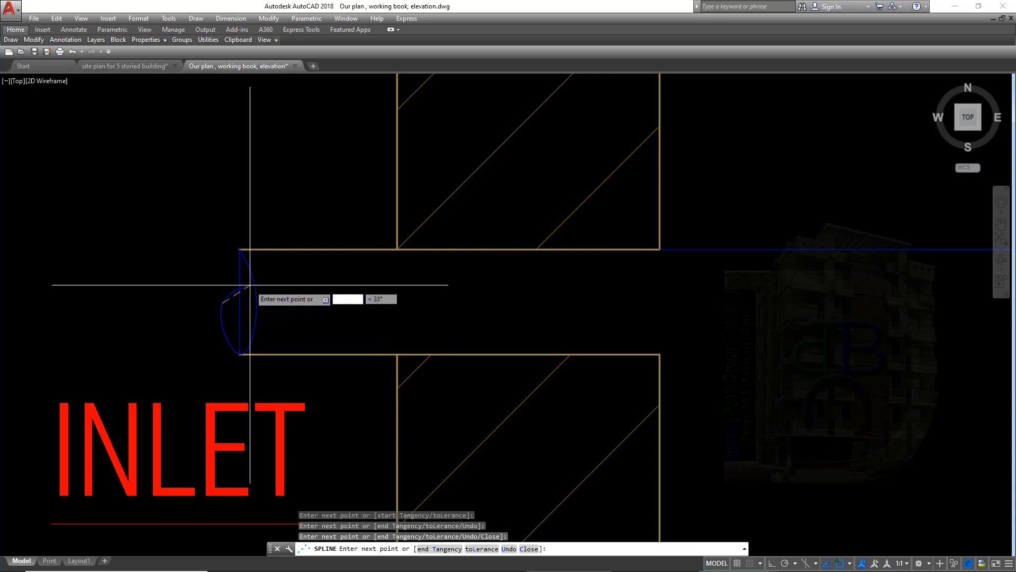
key("Escape")
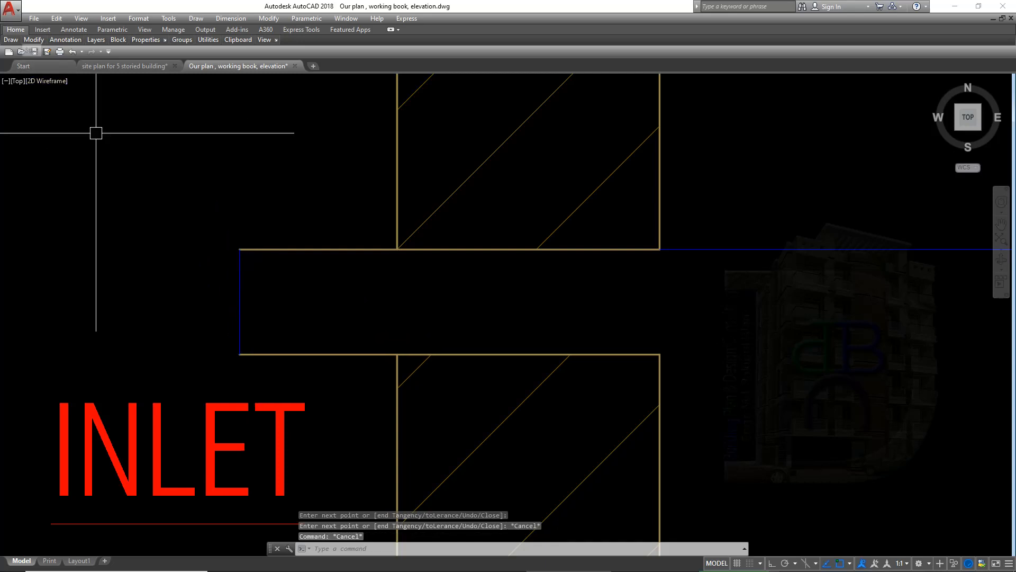
Draw a line starting from the upper corner of the inlet pipe's outer end.
key("Return")
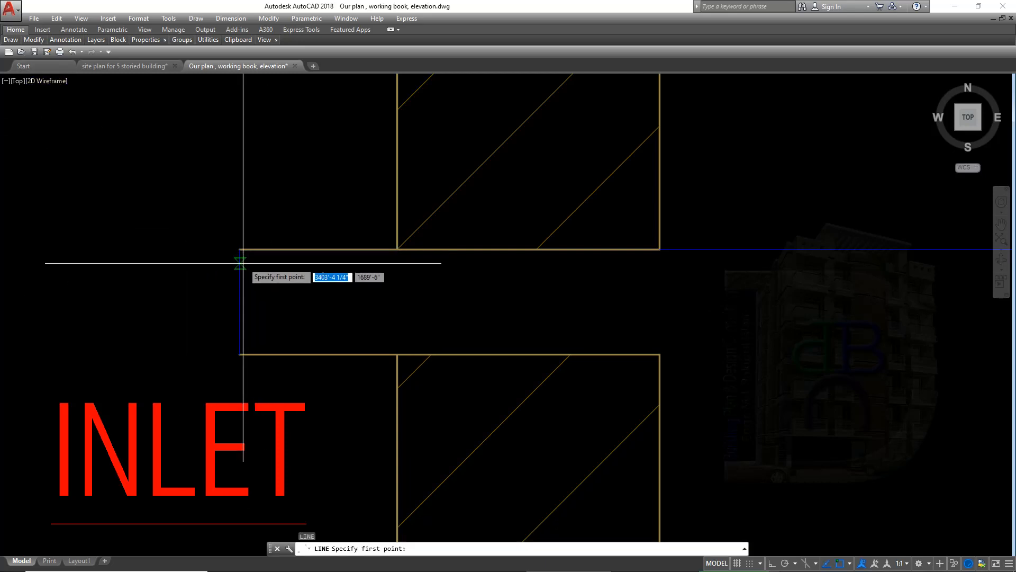
left_click(239, 249)
left_click(240, 354)
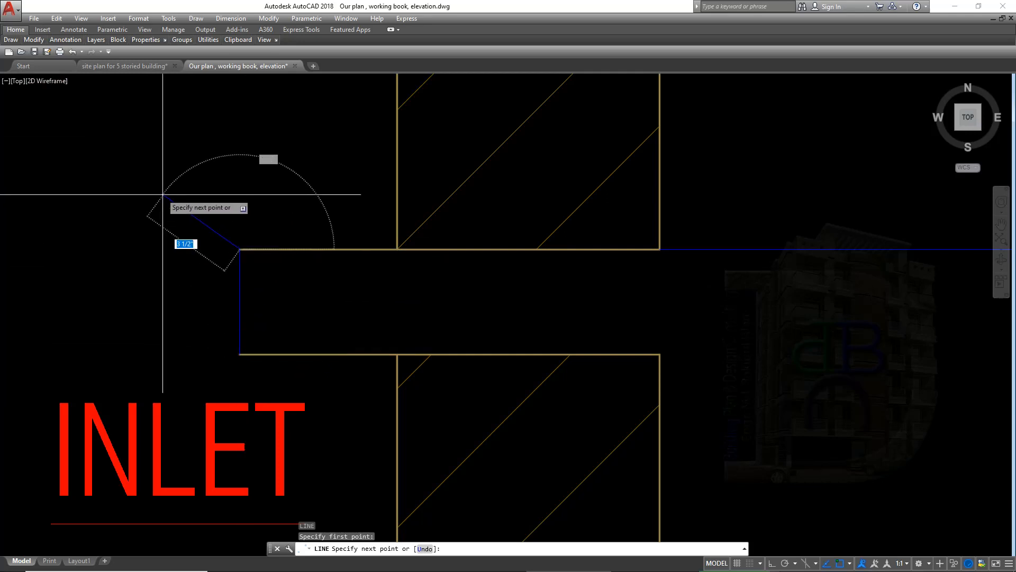
Draw a looping spline pipe-break symbol across the open outer end of the inlet pipe, between its upper and lower lines.
key("Escape")
mouse_move(11, 39)
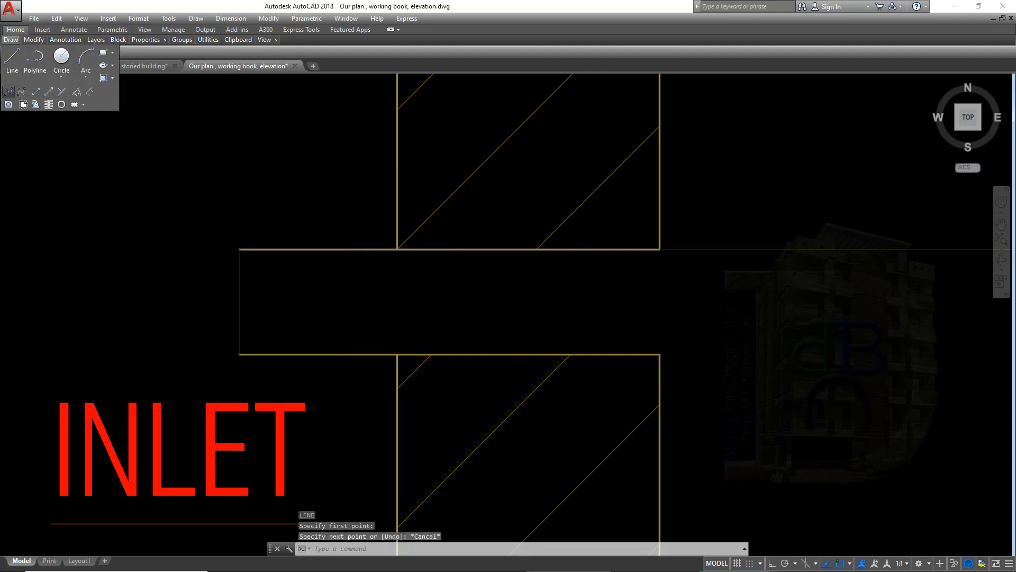
left_click(8, 91)
left_click(240, 249)
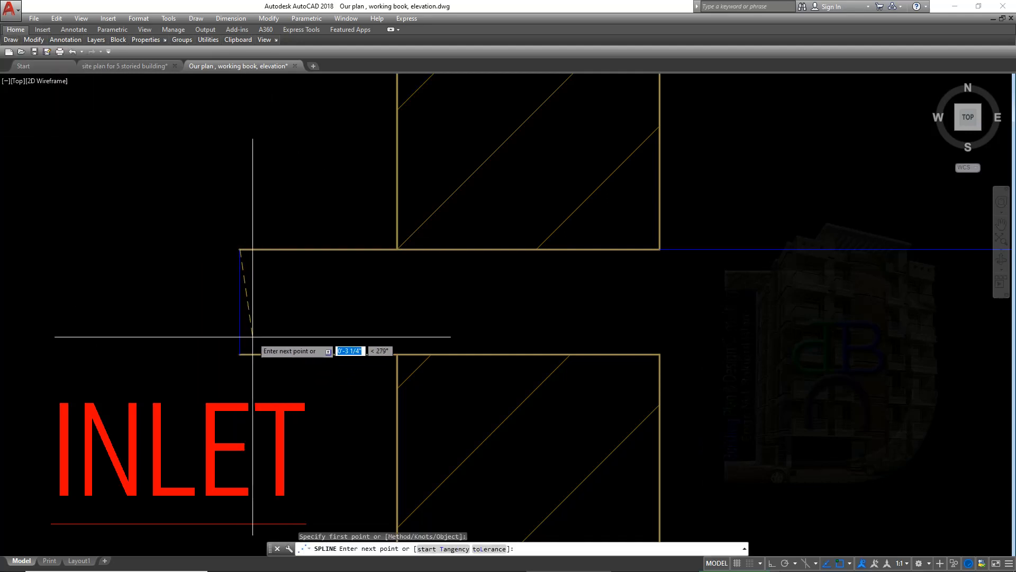
left_click(261, 299)
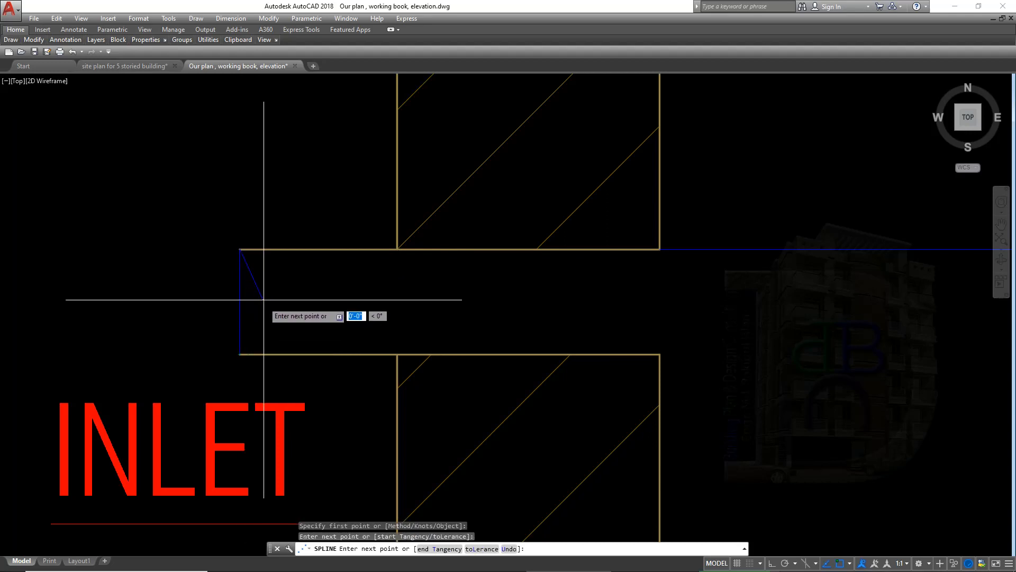
left_click(239, 354)
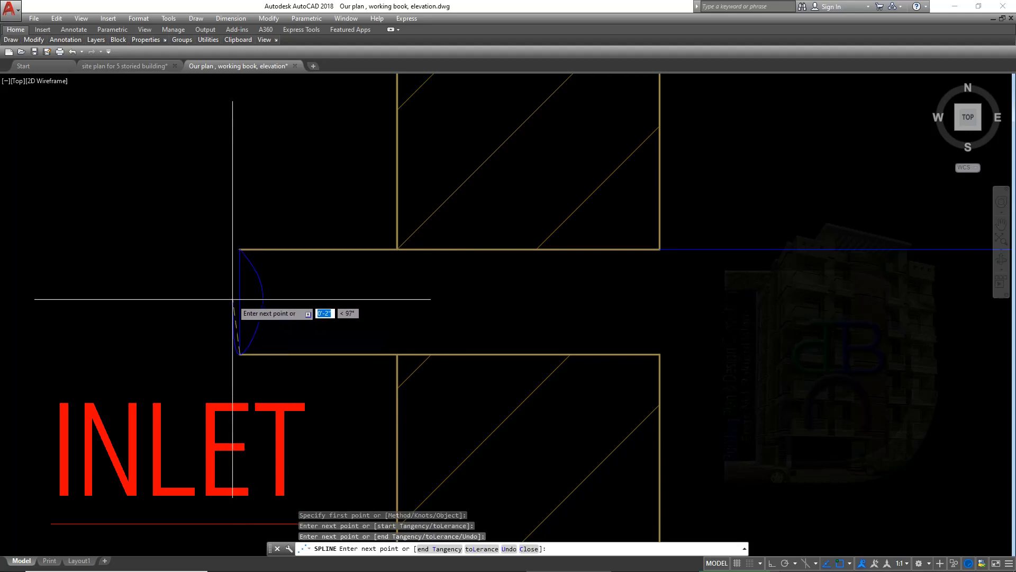
left_click(225, 299)
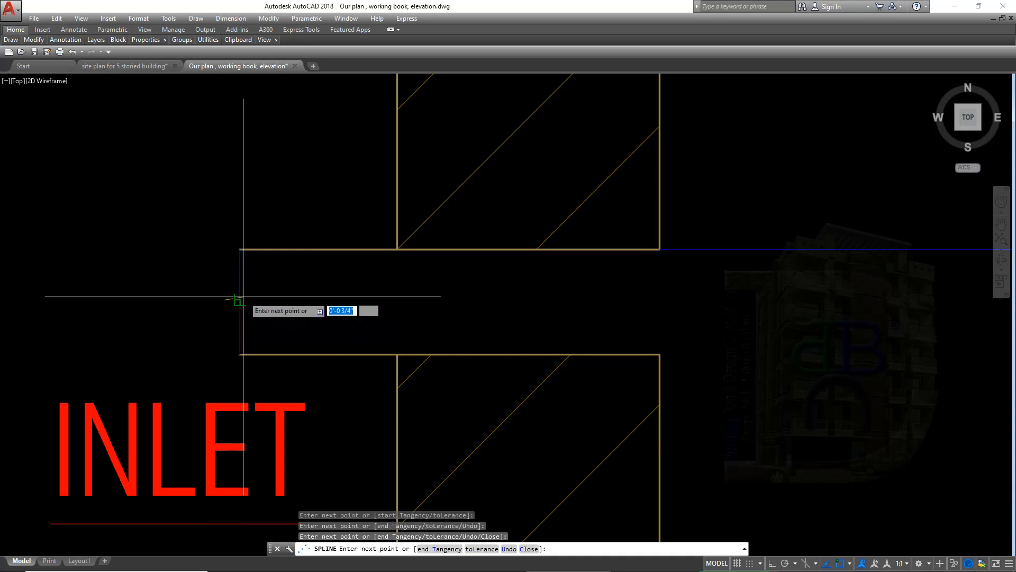
left_click(259, 278)
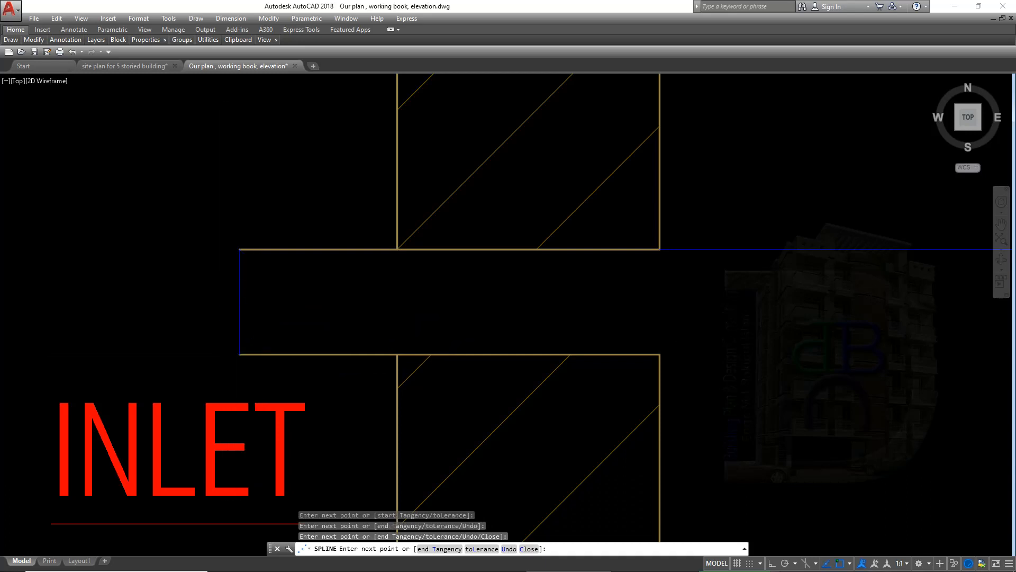
key("Return")
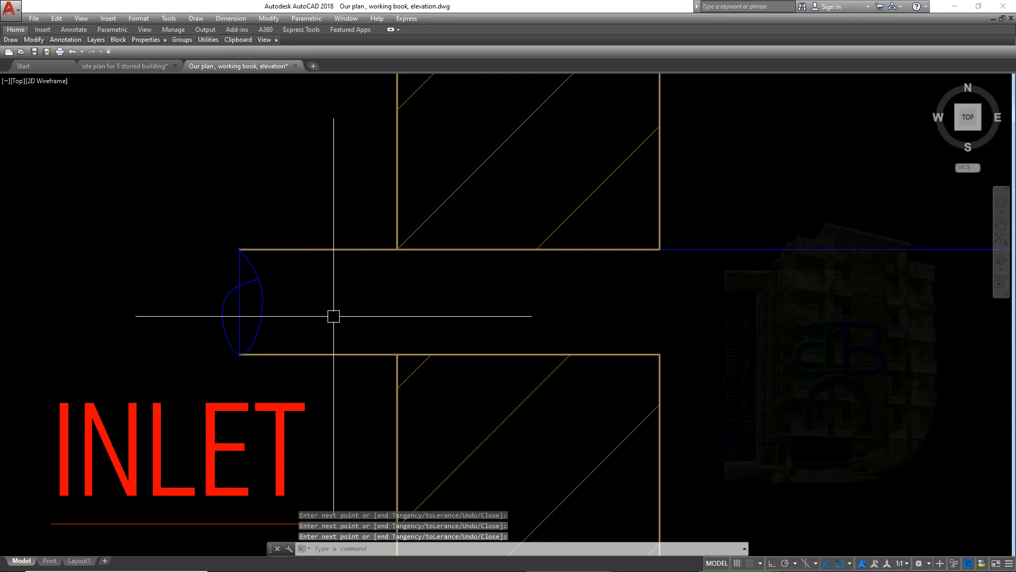
type("TR")
key("Return")
key("Return")
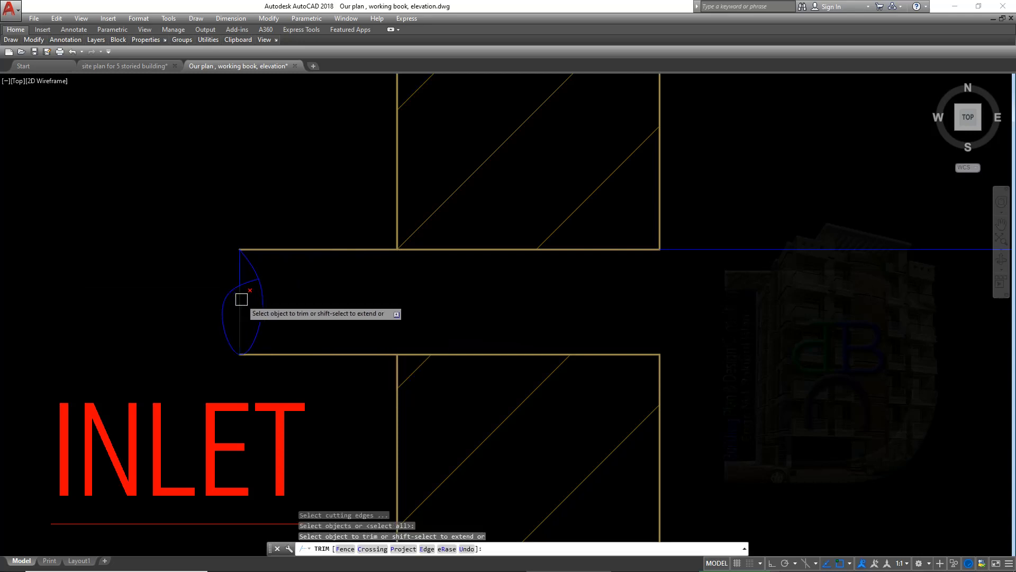
key("Escape")
Delete the straight vertical line closing the outer end of the inlet pipe.
left_click(240, 274)
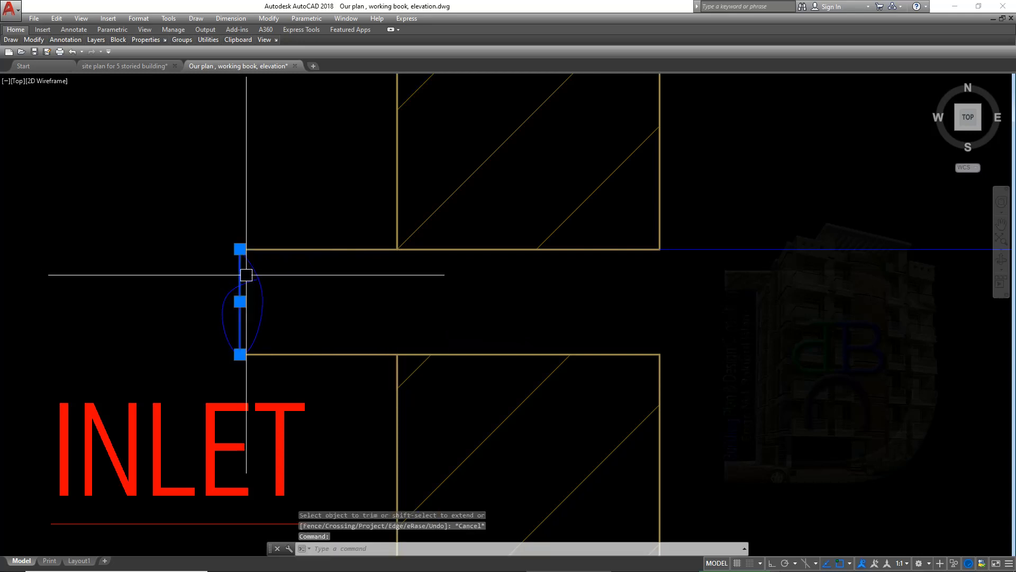
key("Delete")
type("M")
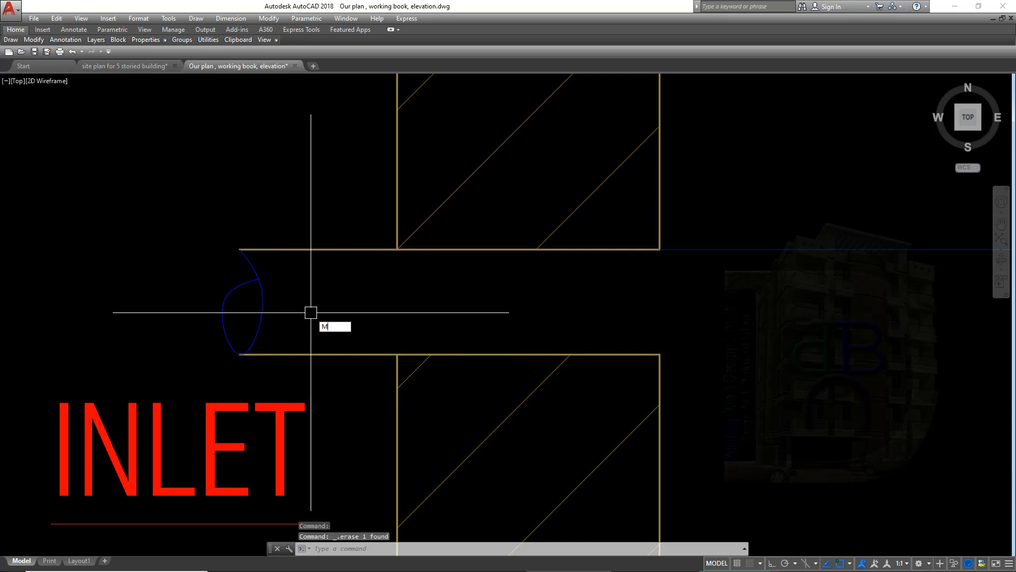
type("A")
key("Return")
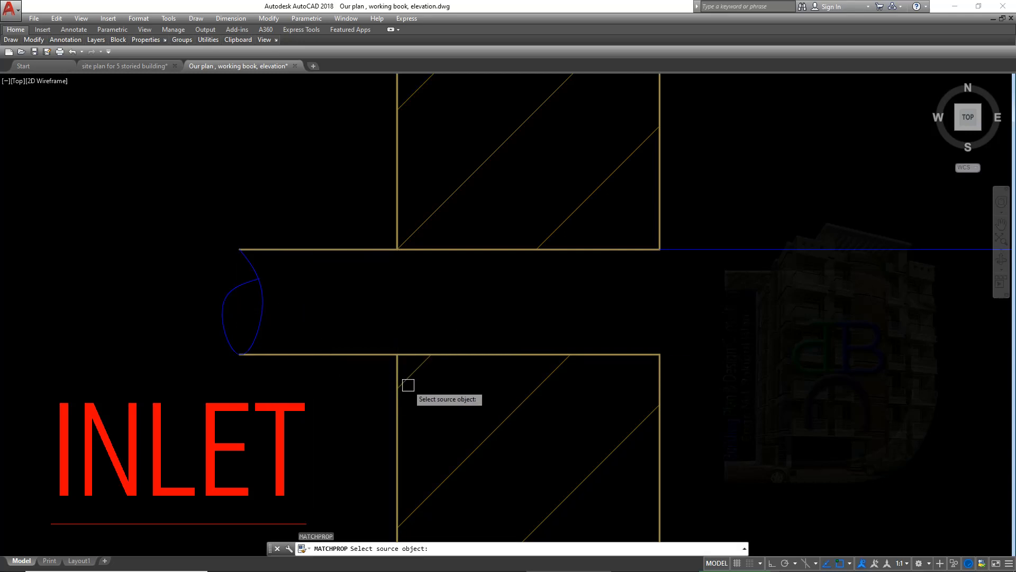
left_click(406, 369)
key("Escape")
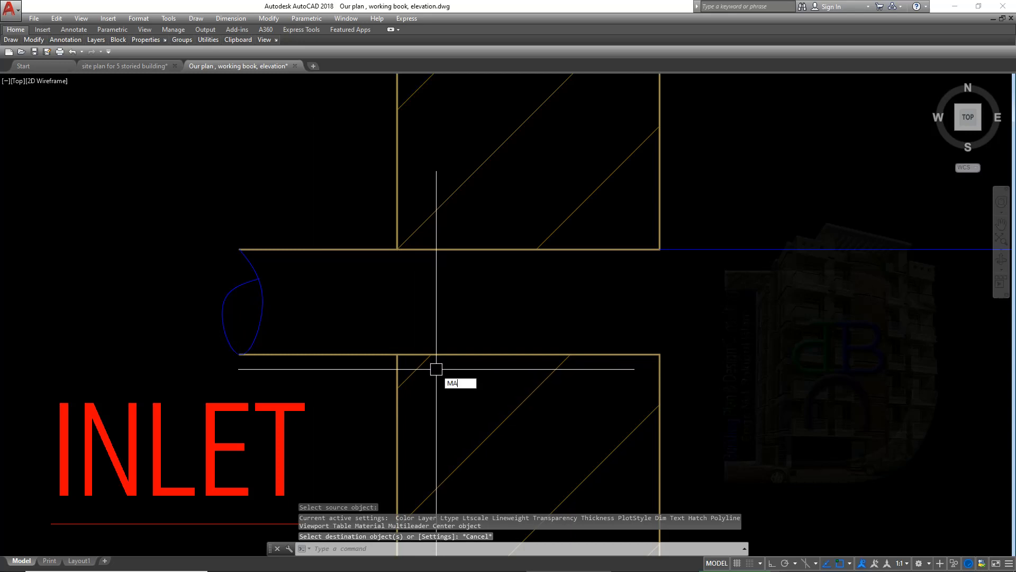
Match the properties of the wall hatch onto the break-symbol spline at the inlet pipe's end.
key("Return")
left_click(413, 368)
left_click(286, 290)
left_click(229, 304)
middle_click_drag(264, 304, 265, 303)
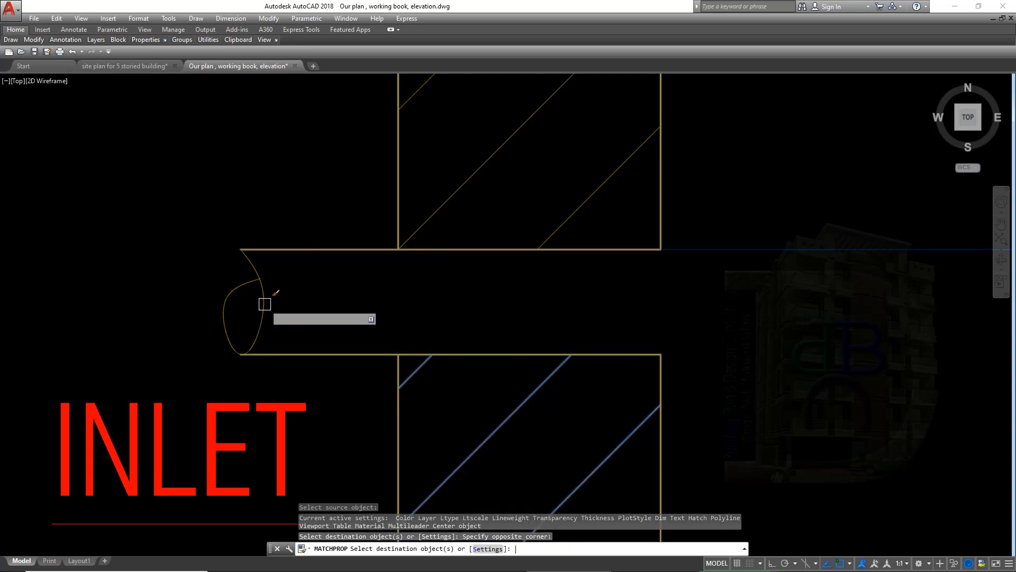
key("Return")
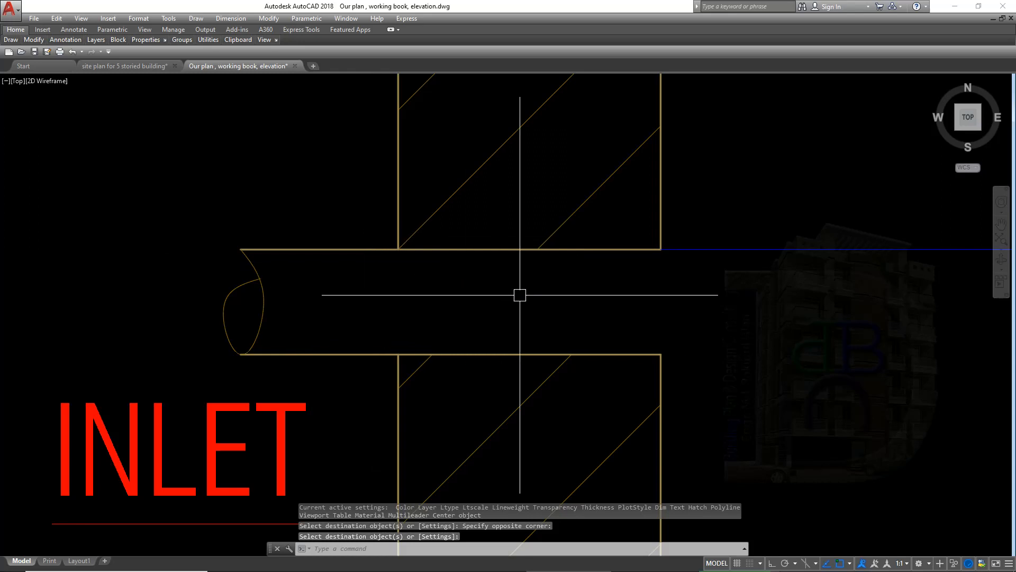
Match the properties of the wall hatch onto the upper and lower lines of the inlet pipe.
scroll(520, 295, "down", 3)
scroll(479, 318, "up", 2)
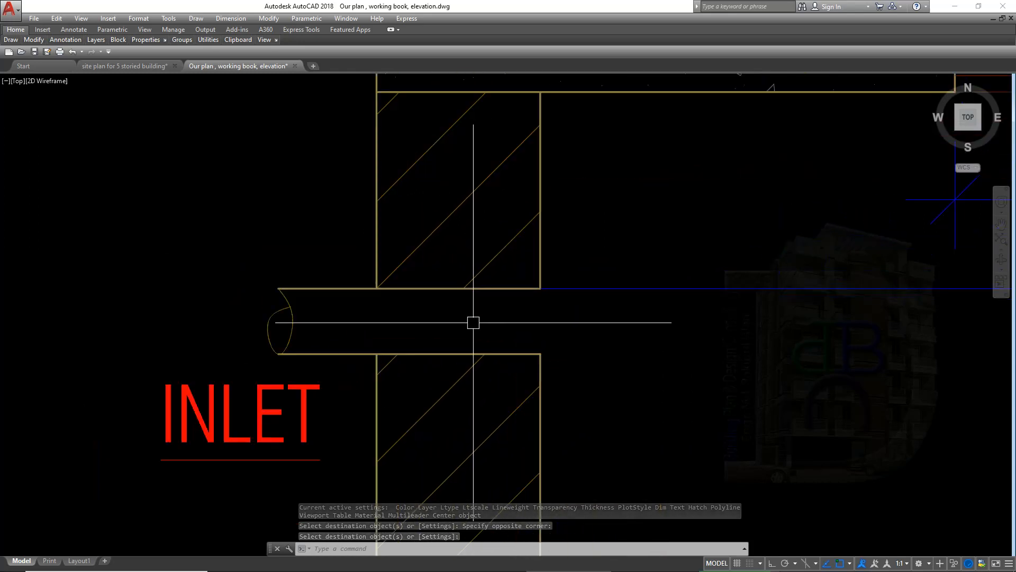
type("MA")
key("Return")
left_click(458, 380)
left_click(359, 335)
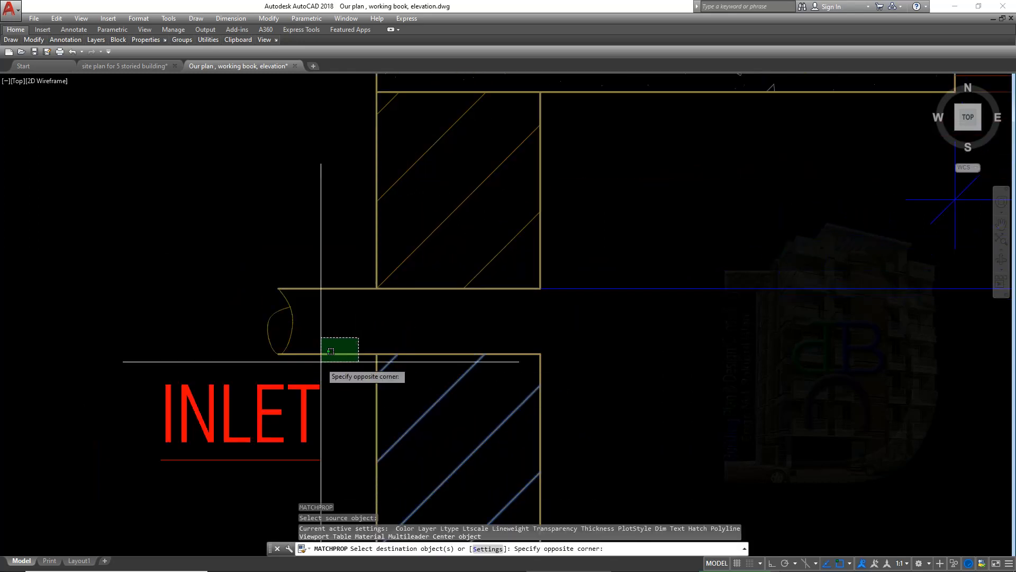
left_click(321, 361)
left_click(331, 258)
left_click(318, 301)
key("Return")
Match the inlet pipe line's properties onto the long blue horizontal line running between the inlet and outlet, and save the drawing.
scroll(510, 320, "down", 2)
middle_click_drag(523, 321, 399, 321)
scroll(437, 322, "up", 2)
middle_click_drag(437, 324, 331, 301)
scroll(366, 319, "down", 4)
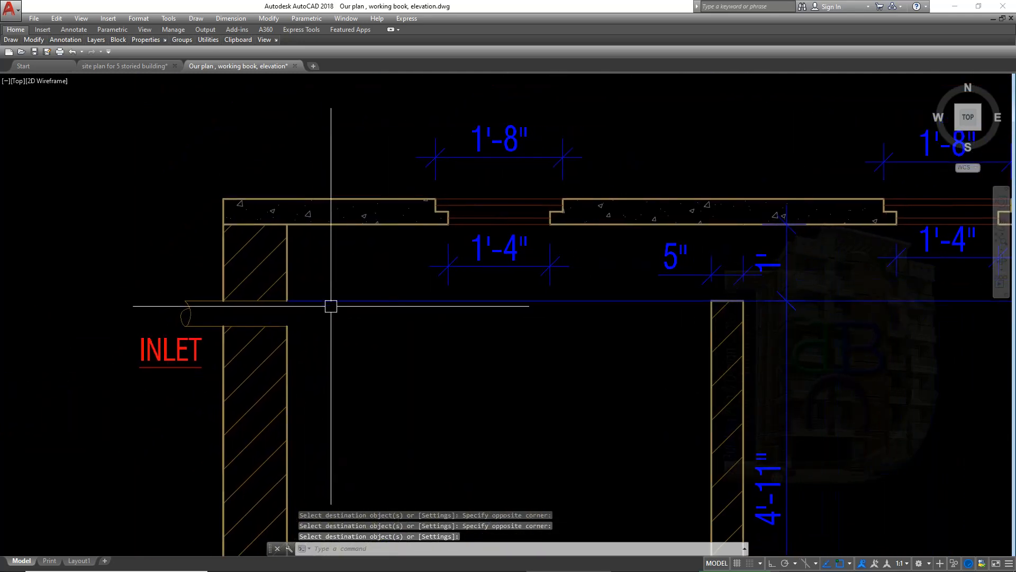
scroll(332, 301, "up", 2)
type("M")
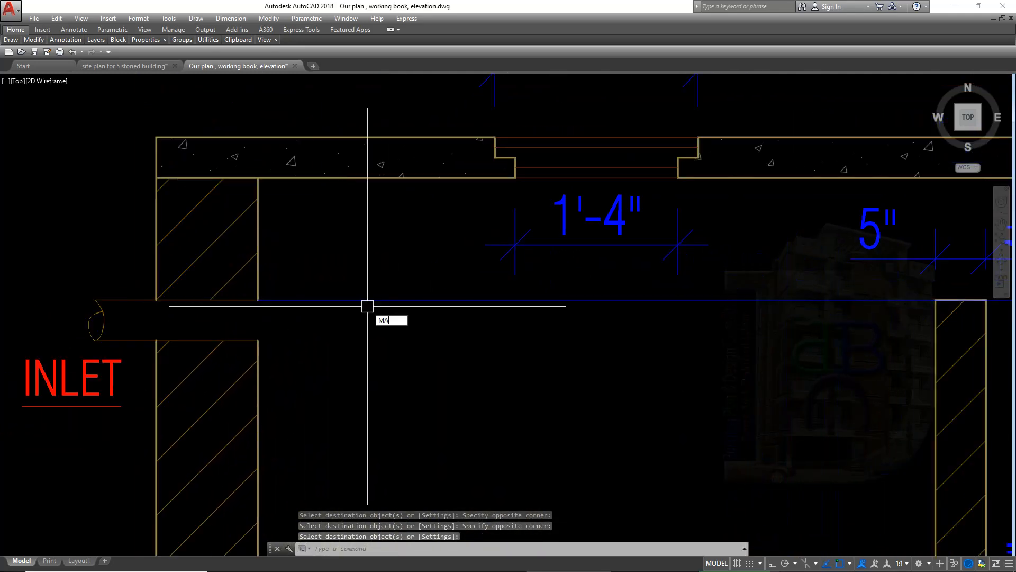
type("A")
key("Return")
left_click(226, 300)
scroll(410, 275, "down", 4)
mouse_move(396, 298)
middle_mouse_down()
mouse_move(388, 332)
mouse_move(317, 333)
middle_mouse_up()
key("Return")
mouse_move(807, 328)
middle_mouse_down()
mouse_move(447, 333)
mouse_move(568, 347)
middle_mouse_up()
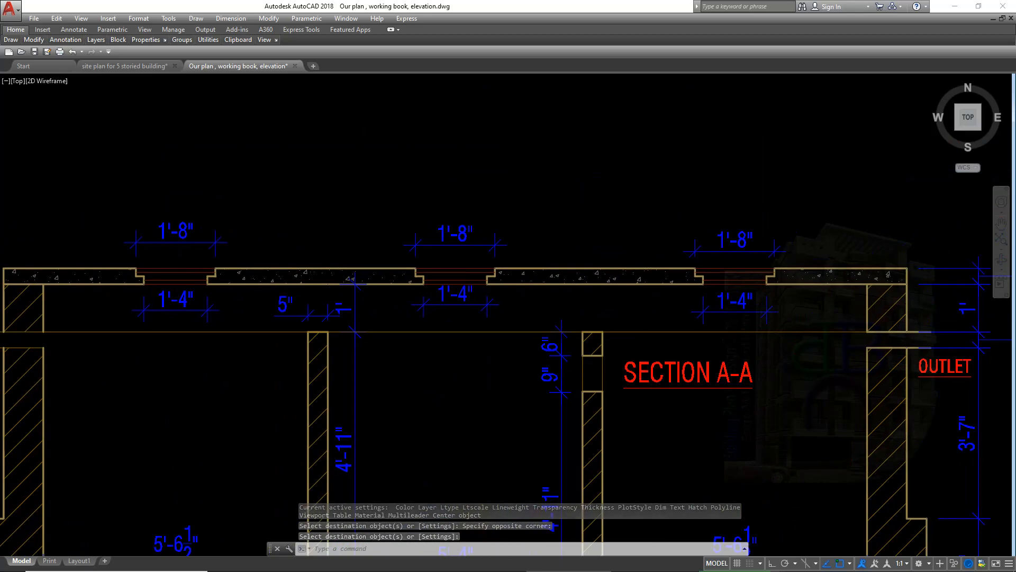
key("ctrl+s")
Delete the two existing pipe lines passing through the outlet wall.
mouse_move(585, 368)
middle_mouse_down()
mouse_move(607, 290)
mouse_move(542, 301)
mouse_move(726, 320)
middle_mouse_up()
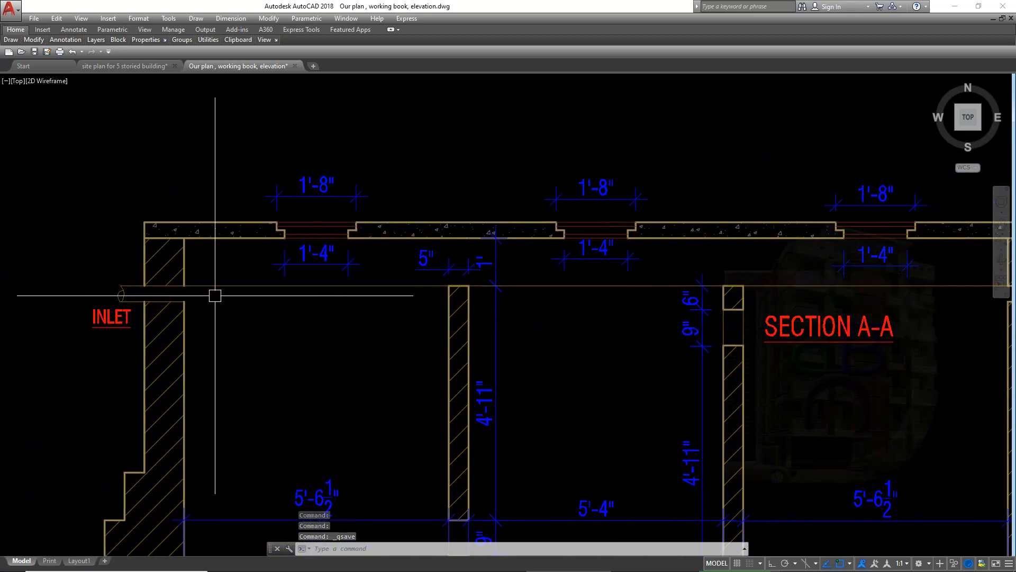
scroll(215, 295, "down", 4)
scroll(705, 265, "up", 8)
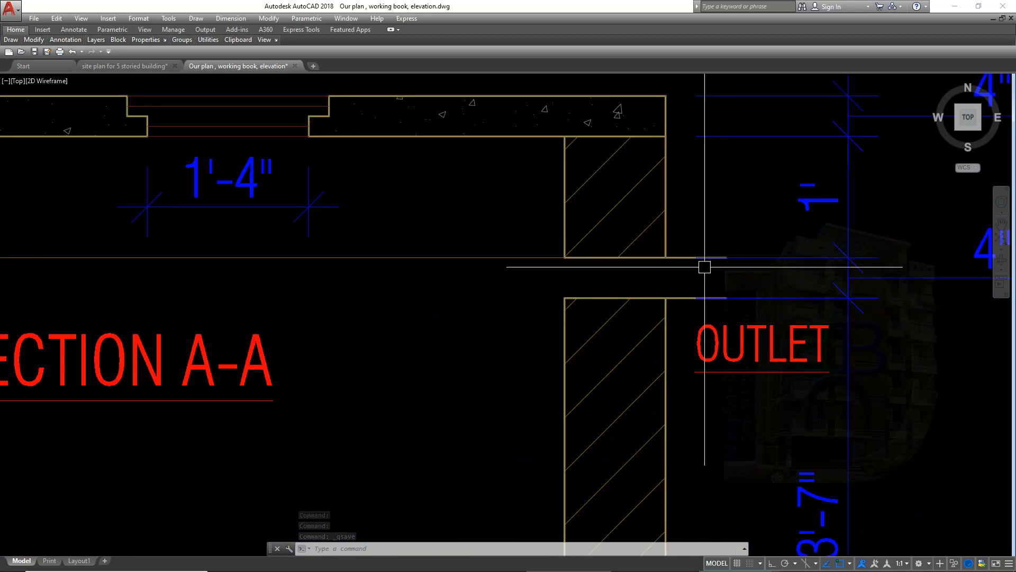
left_click(686, 236)
left_click(635, 238)
left_click(637, 250)
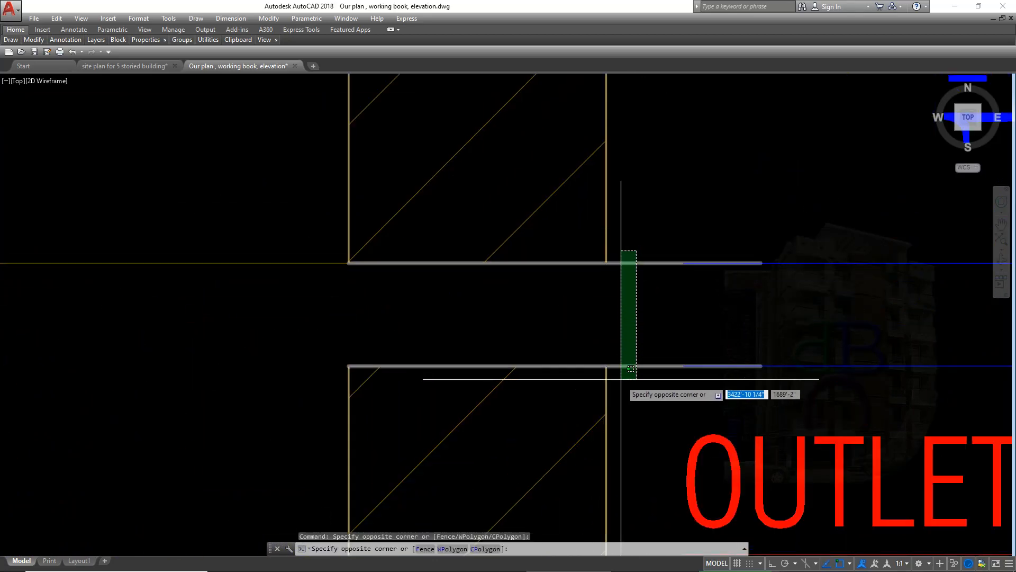
left_click(631, 367)
scroll(741, 349, "down", 5)
key("Delete")
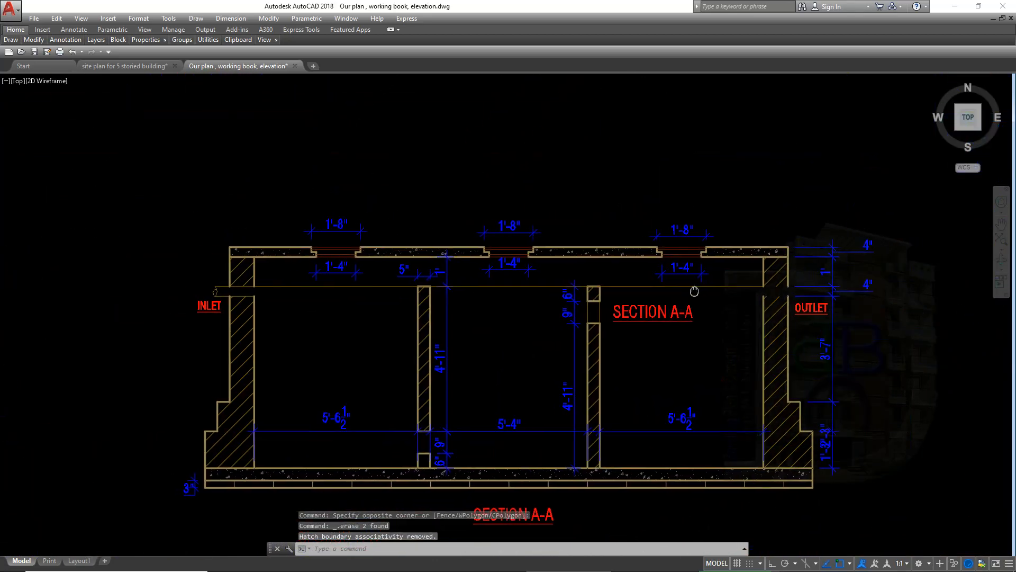
Mirror the inlet pipe lines and break symbol to the outlet about the vertical centre line of the middle slab opening, keeping the source objects.
scroll(215, 292, "up", 5)
left_click(200, 197)
left_click(125, 283)
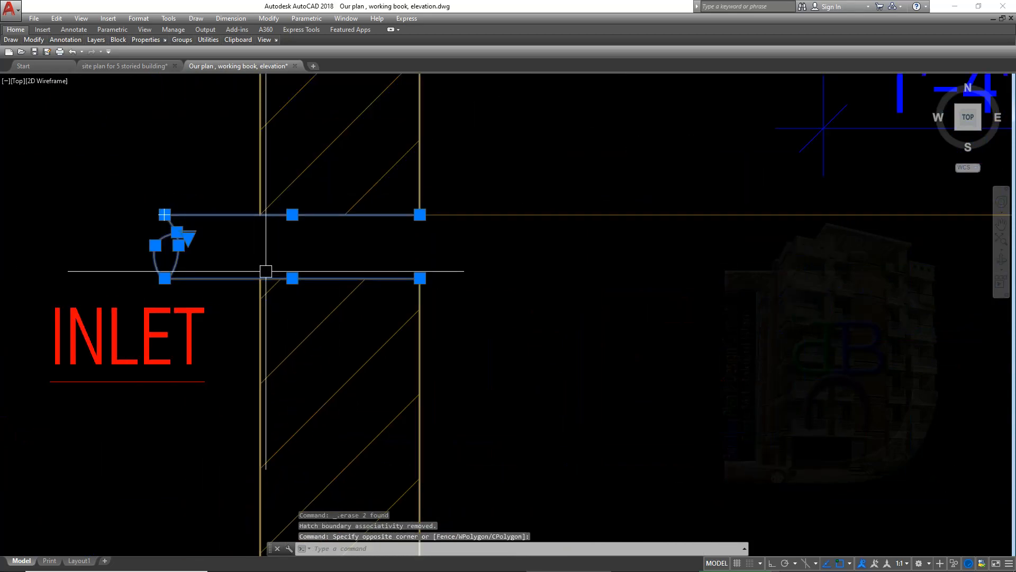
key("Return")
scroll(522, 340, "down", 4)
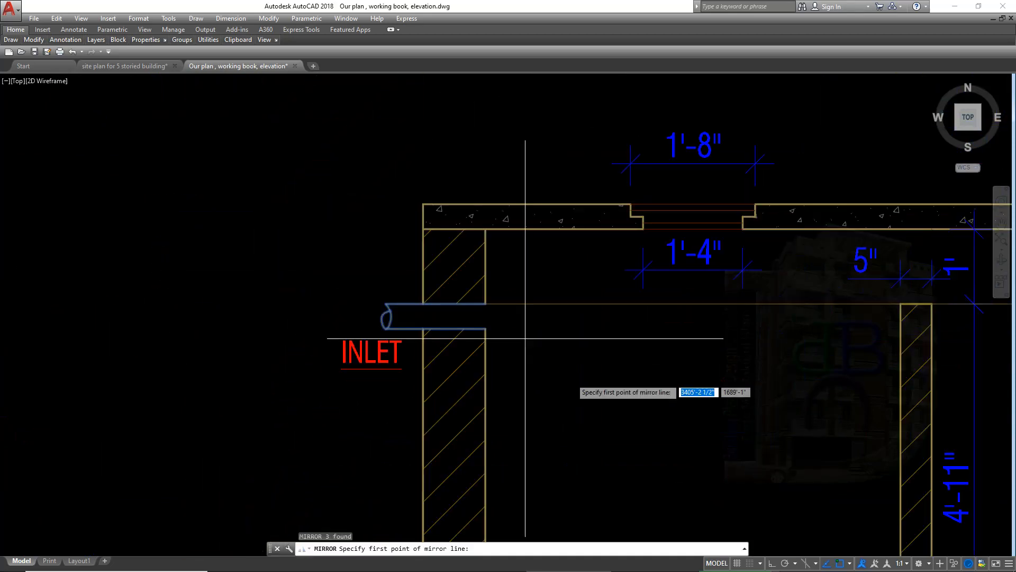
scroll(781, 346, "up", 2)
scroll(453, 284, "down", 3)
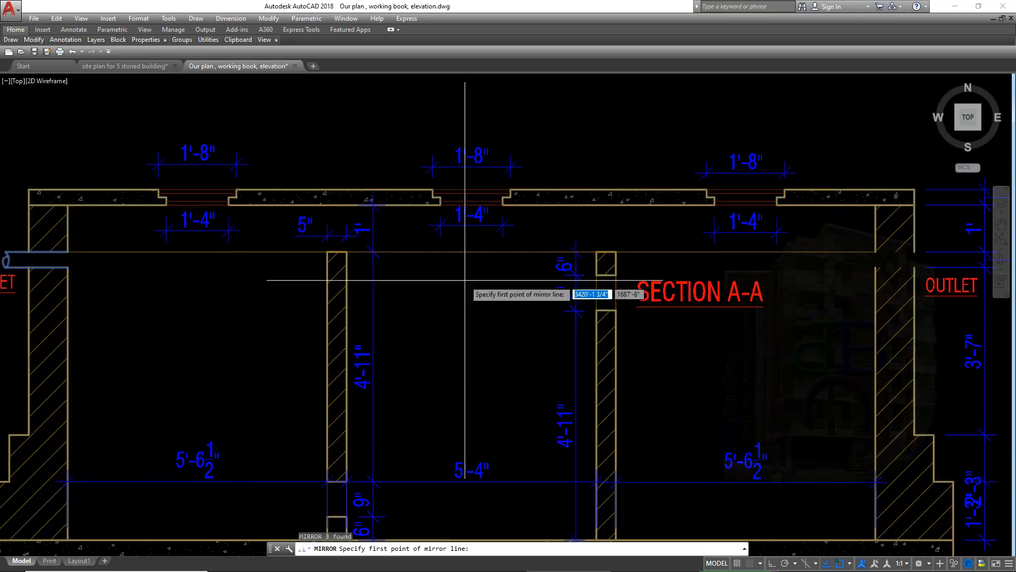
scroll(455, 193, "up", 4)
left_click(471, 180)
scroll(472, 177, "up", 6)
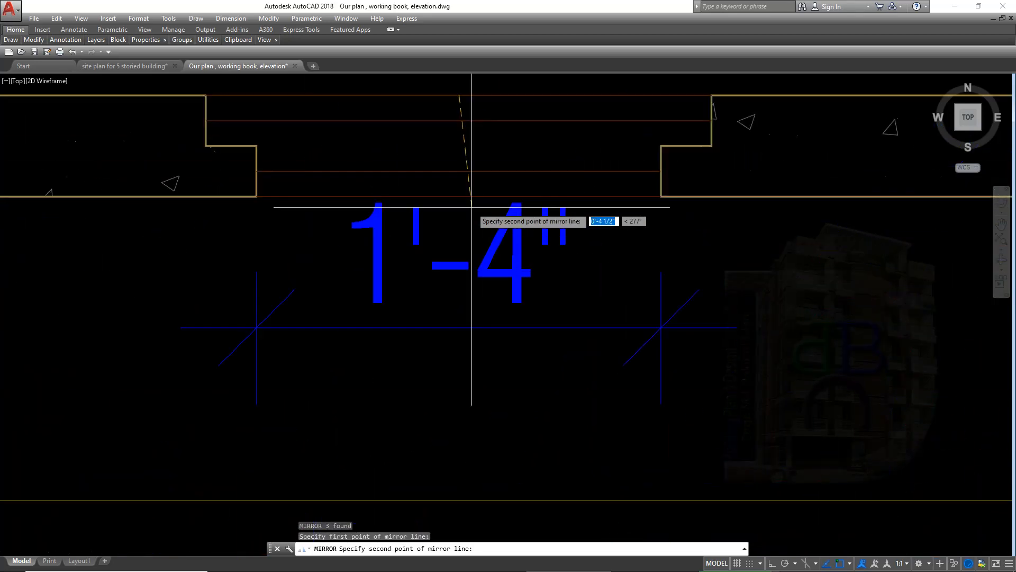
left_click(463, 196)
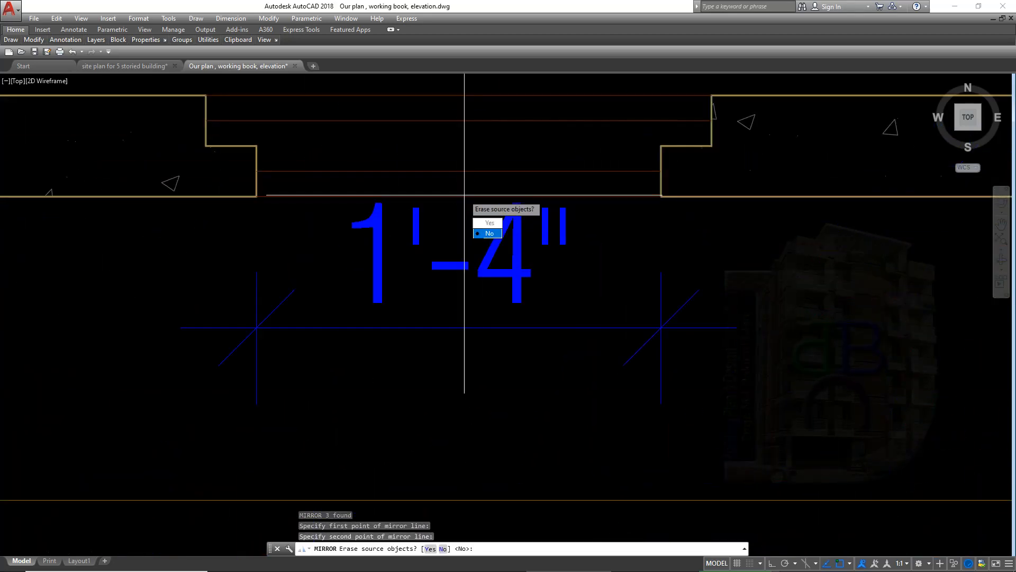
type("N")
key("Return")
Examine the mirrored outlet pipe and the rest of the section back to the inlet.
scroll(464, 195, "down", 5)
scroll(575, 321, "up", 6)
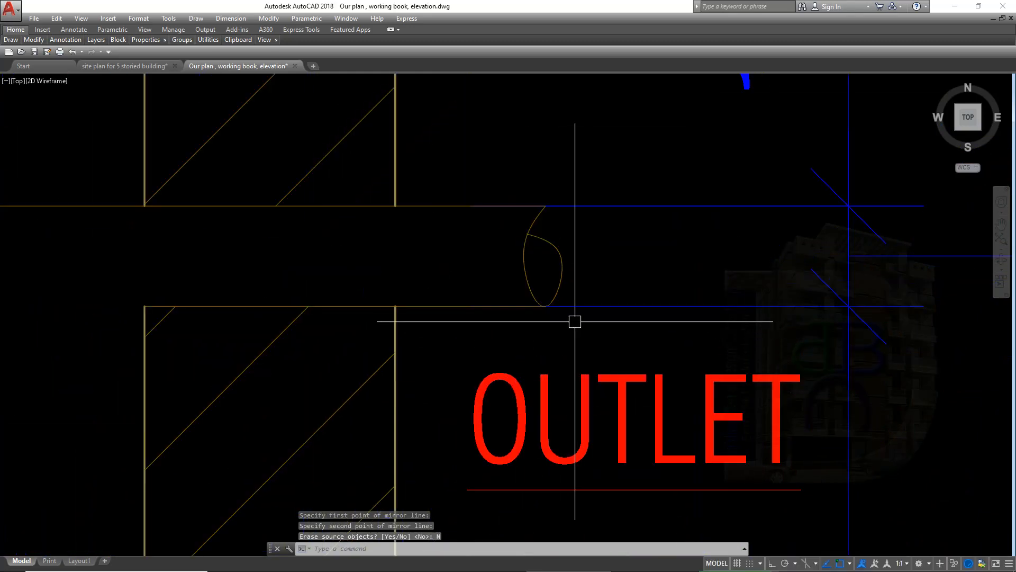
middle_click_drag(575, 321, 633, 352)
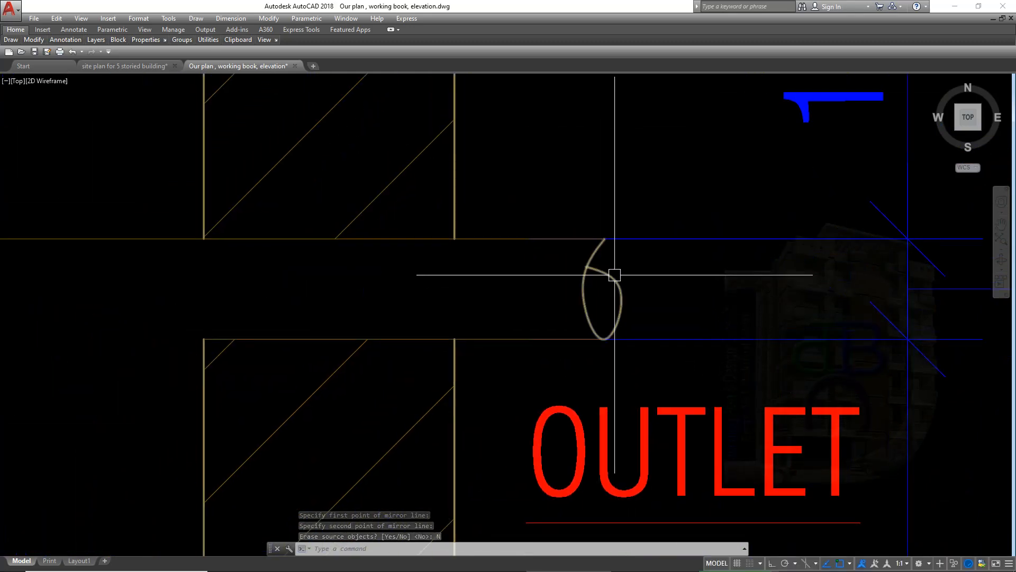
scroll(524, 284, "down", 3)
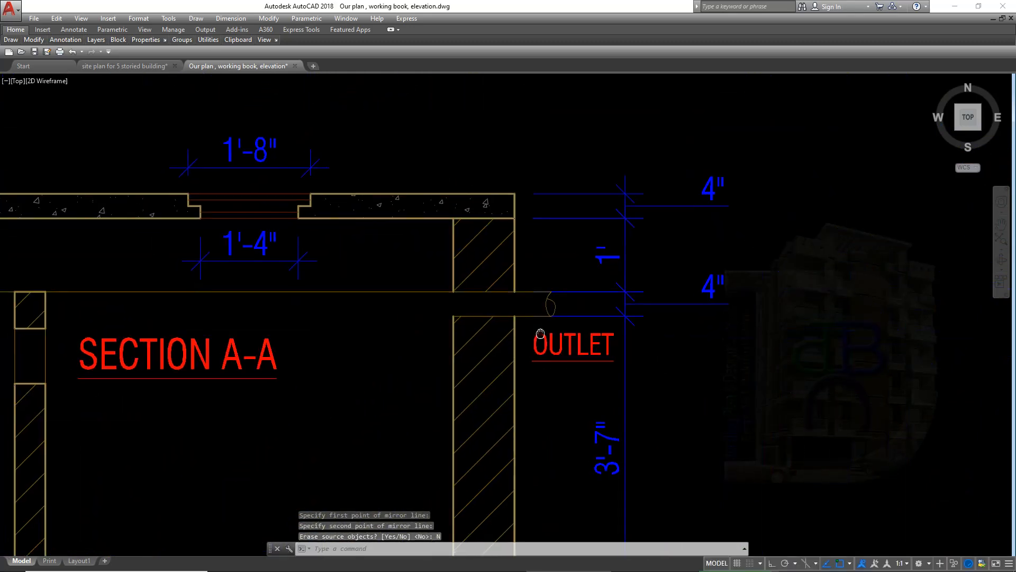
scroll(684, 447, "down", 2)
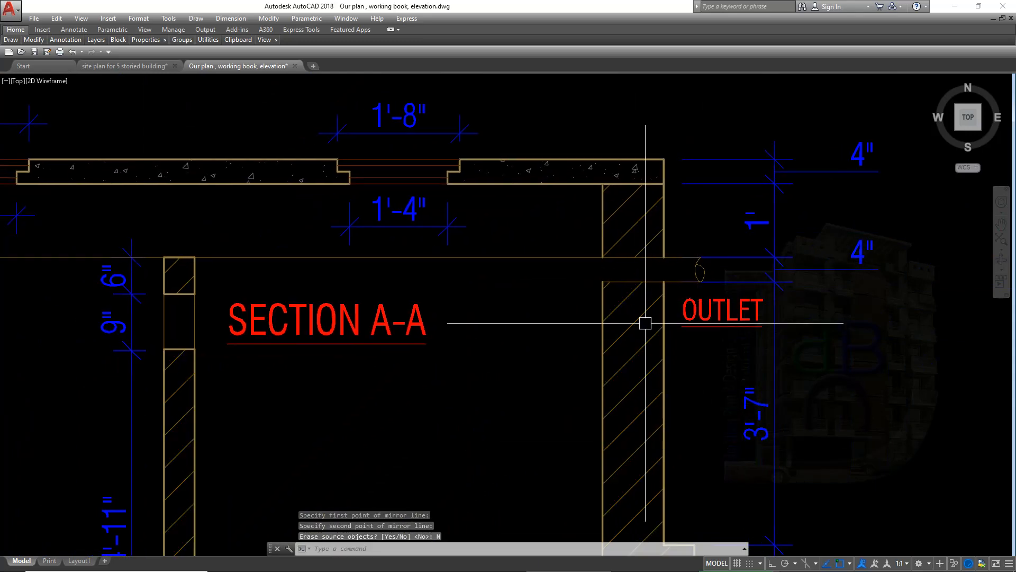
scroll(446, 297, "down", 5)
middle_click_drag(447, 297, 574, 289)
scroll(497, 277, "up", 6)
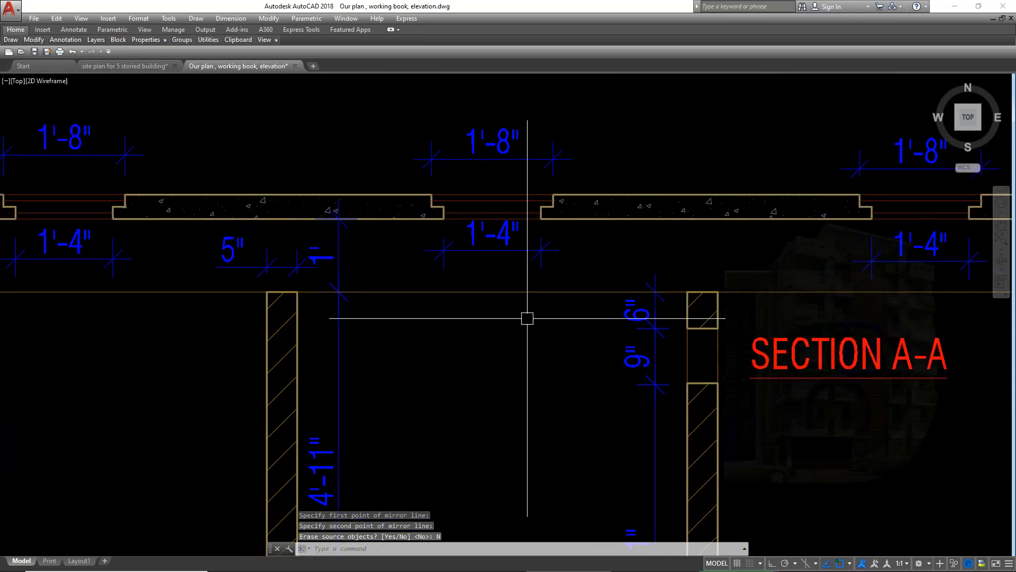
scroll(331, 331, "down", 3)
scroll(315, 324, "up", 3)
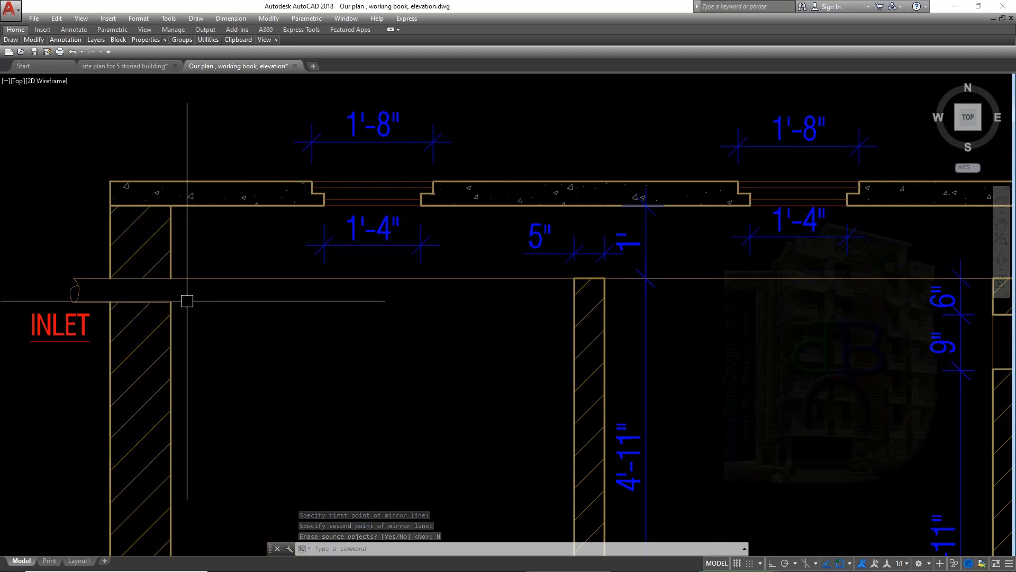
scroll(186, 298, "up", 2)
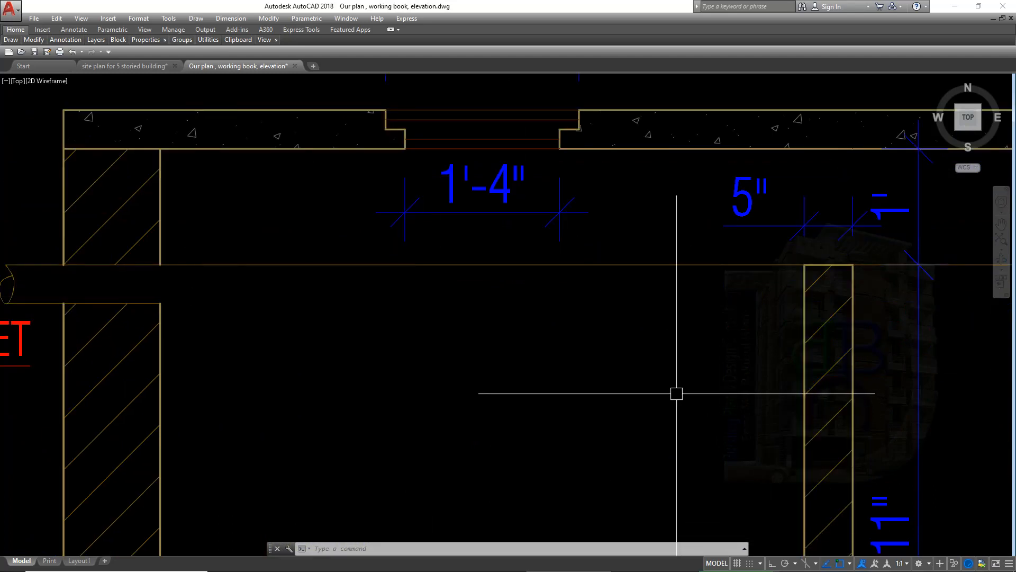
Mirror the inlet's vertical tee pipe with its break symbols to the outlet wall about the middle slab opening's centre line, keeping the source objects.
scroll(676, 393, "down", 5)
scroll(377, 248, "up", 2)
scroll(404, 251, "up", 2)
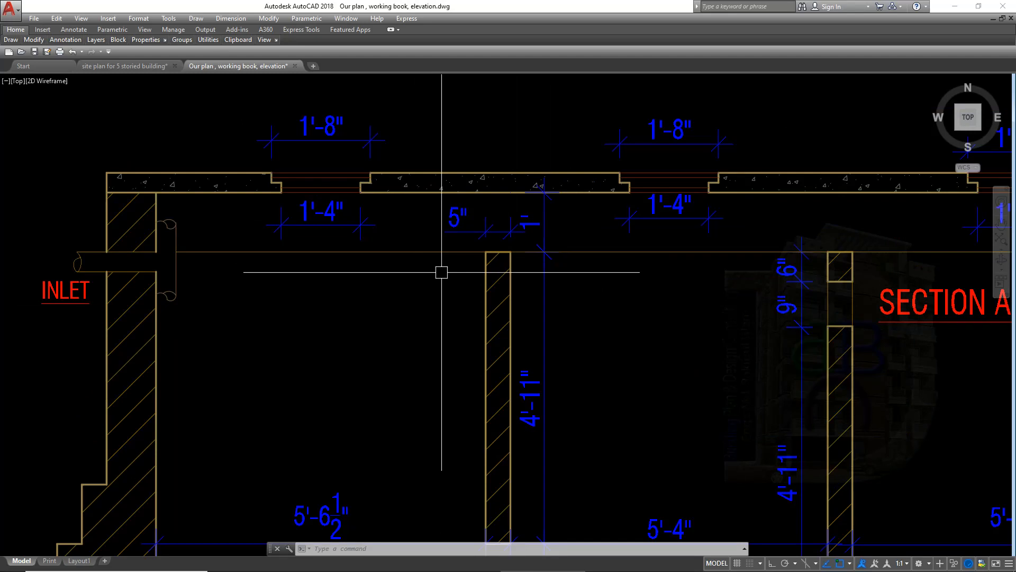
scroll(67, 255, "up", 2)
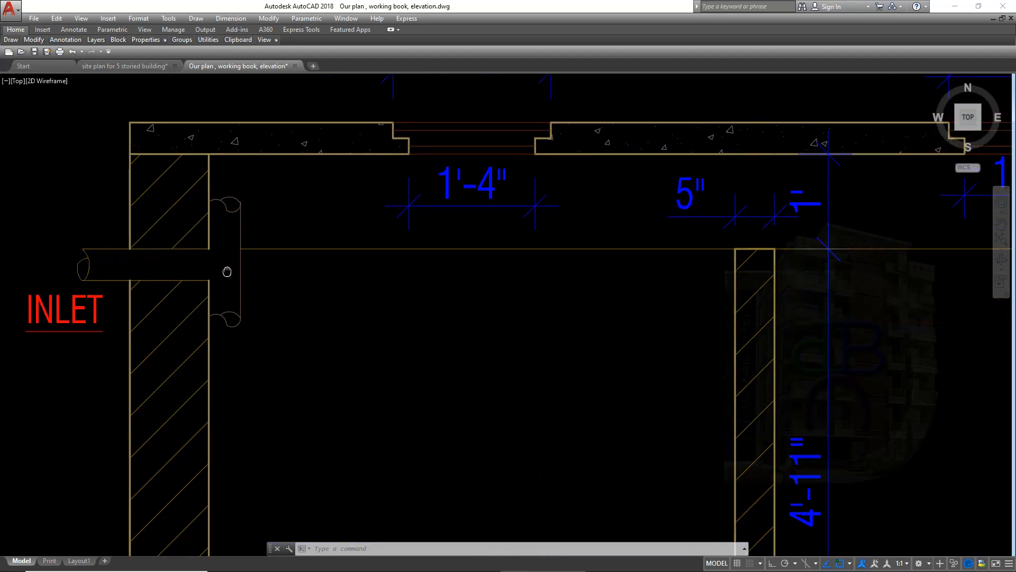
left_click(263, 286)
left_click(217, 340)
left_click(259, 195)
left_click(216, 238)
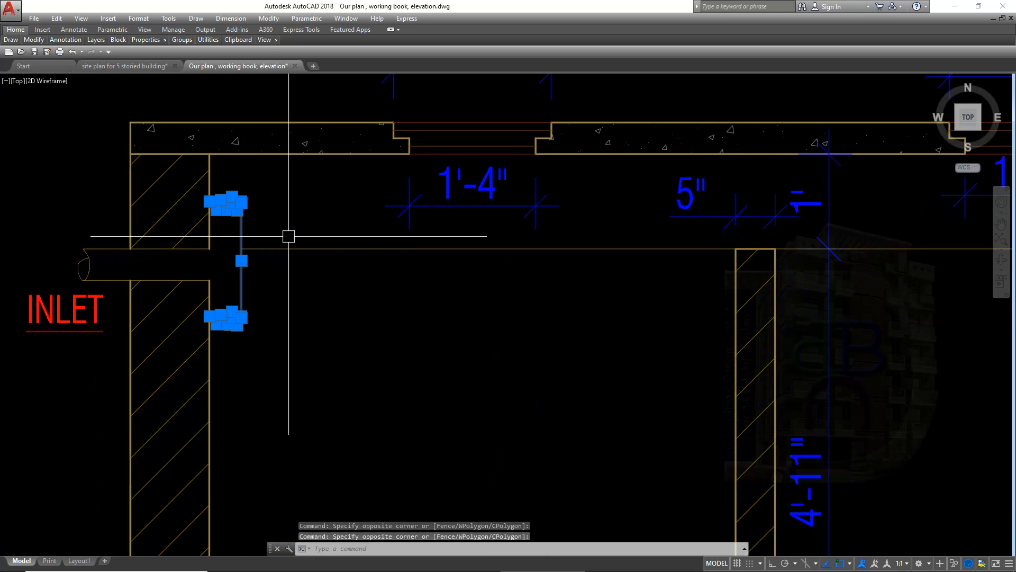
key("Return")
scroll(609, 281, "down", 3)
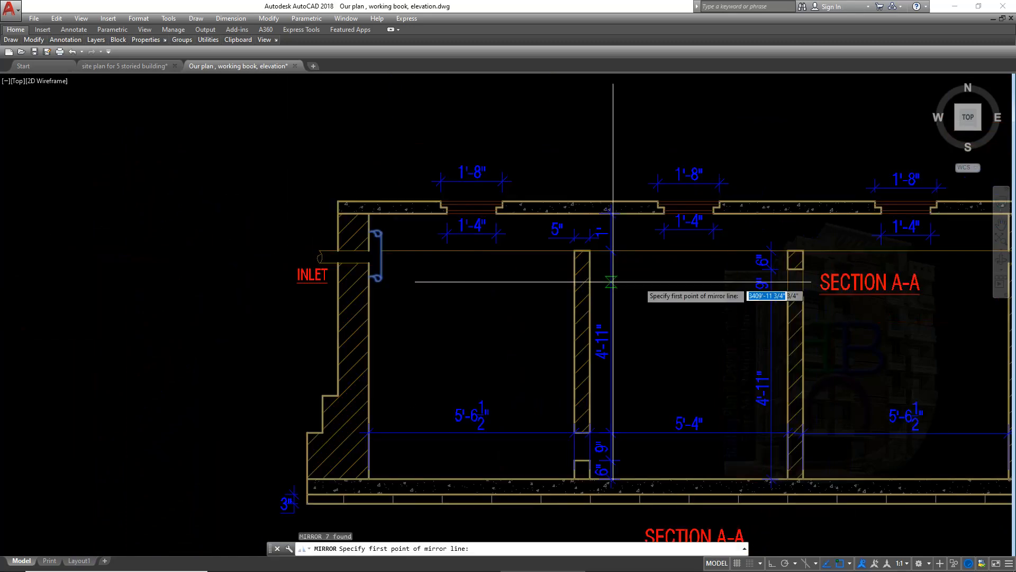
scroll(617, 281, "up", 4)
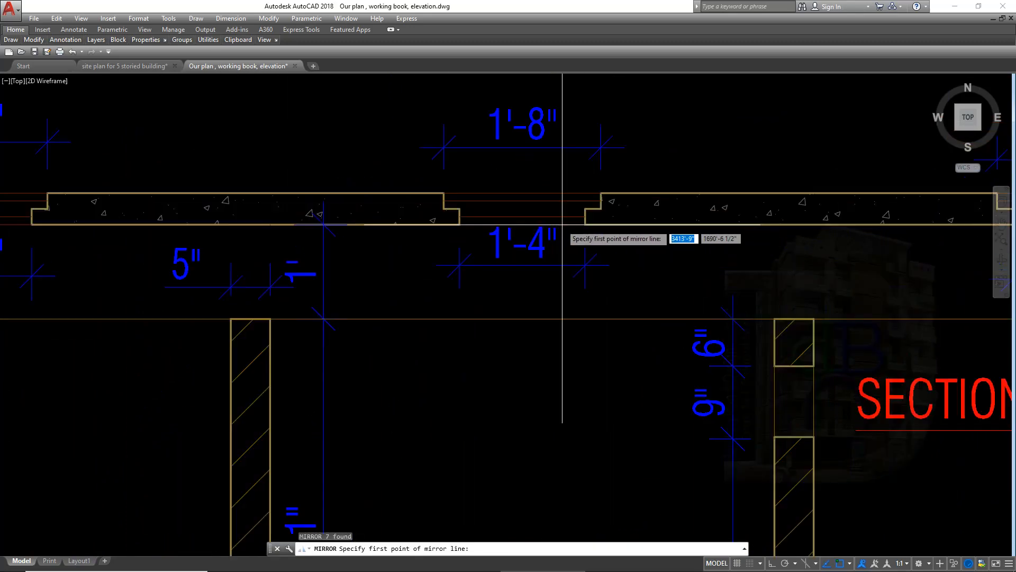
left_click(523, 216)
left_click(522, 196)
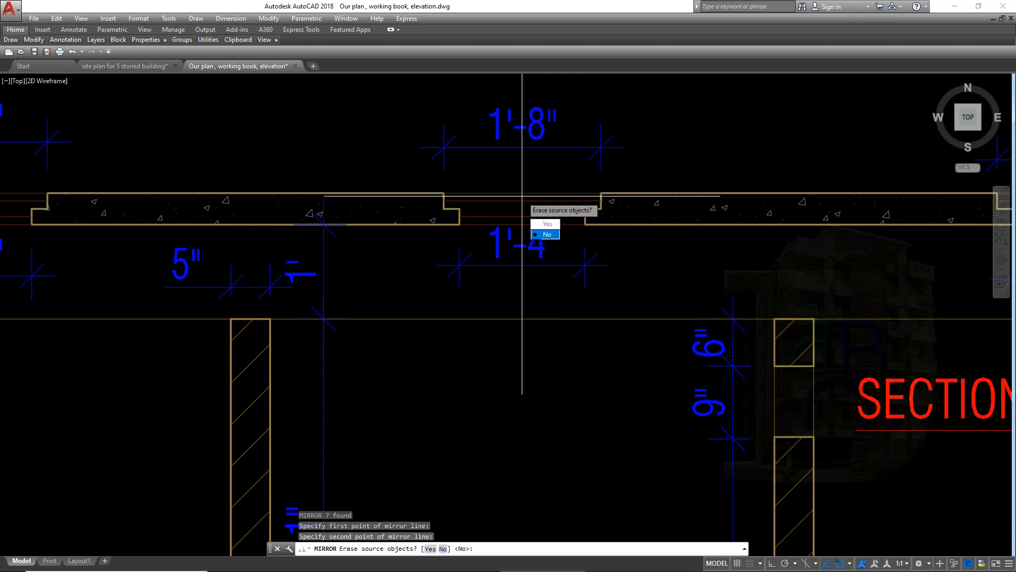
type("N")
key("Return")
Trim the long horizontal line where it runs through the vertical tee pipe at the outlet wall.
scroll(635, 275, "down", 3)
scroll(582, 254, "up", 6)
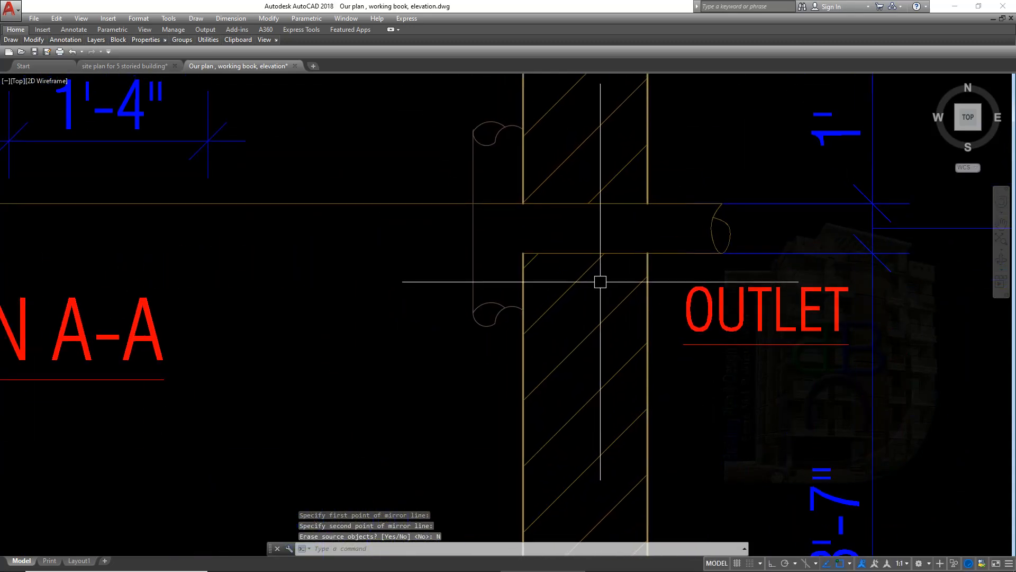
type("TR")
key("Return")
key("Return")
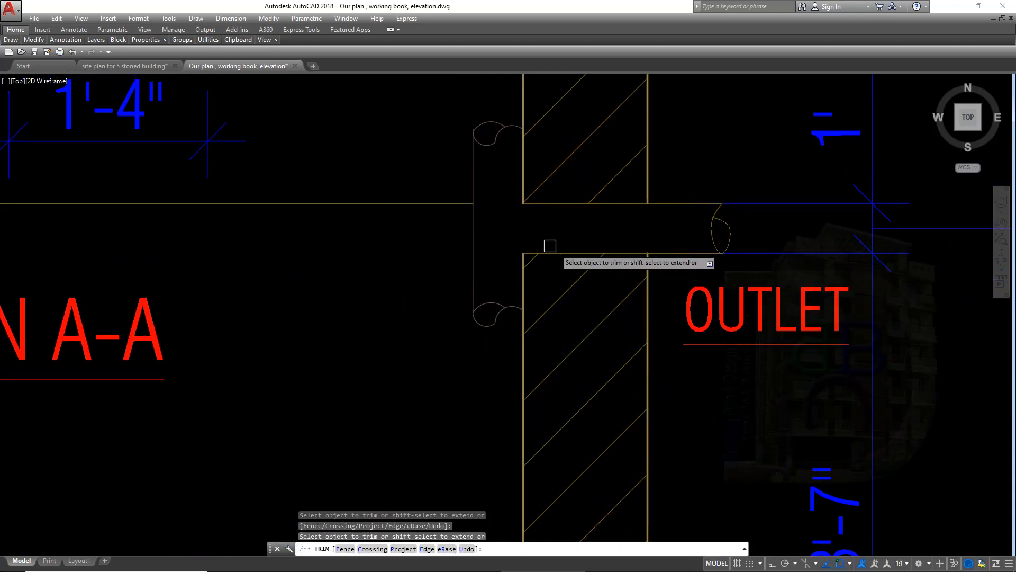
Examine the inlet and outlet tee pipes and the whole of Section A-A.
scroll(565, 259, "down", 3)
scroll(683, 297, "up", 2)
scroll(683, 297, "down", 4)
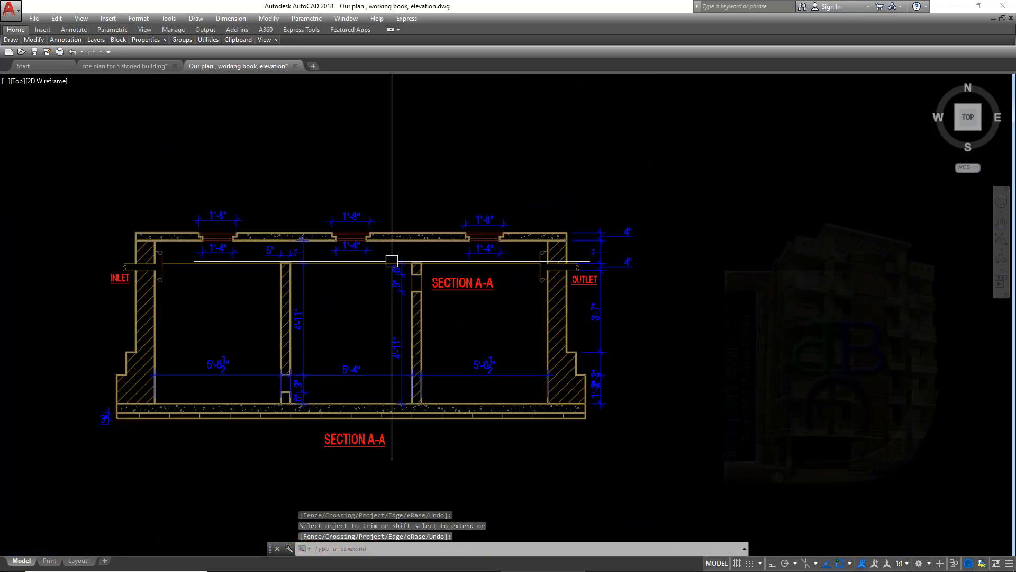
scroll(344, 265, "up", 2)
scroll(272, 290, "up", 2)
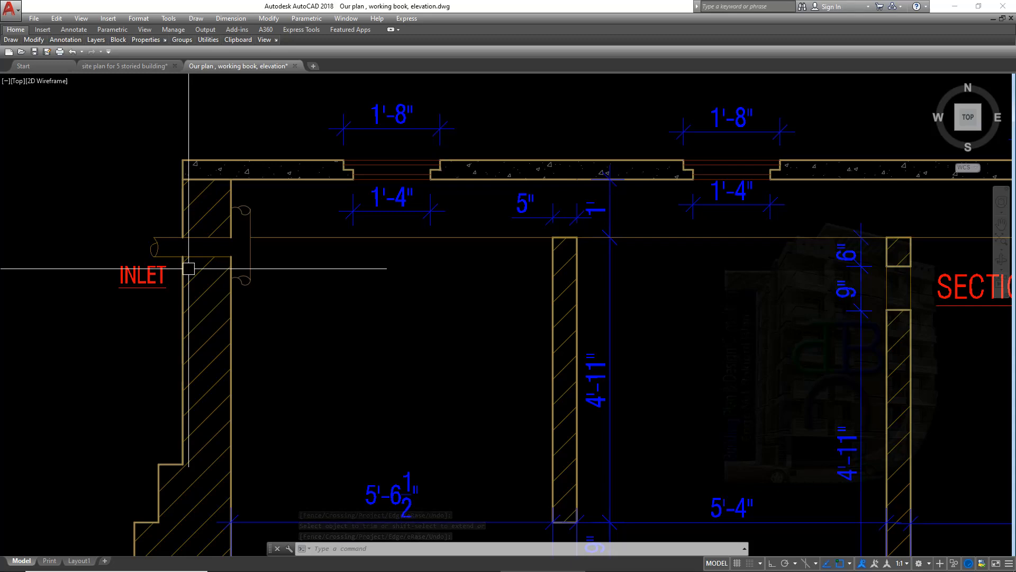
scroll(234, 265, "down", 4)
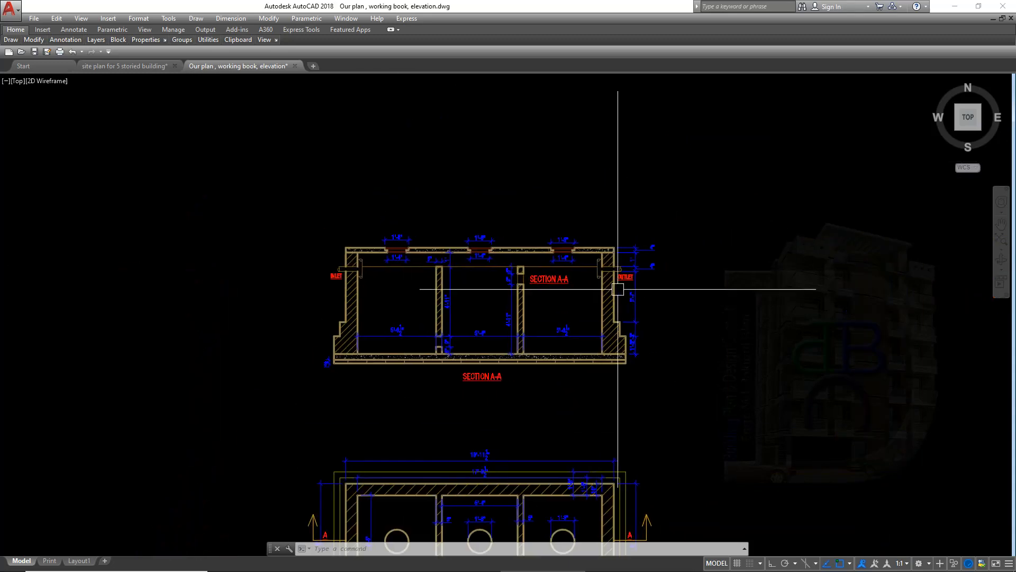
scroll(610, 275, "up", 4)
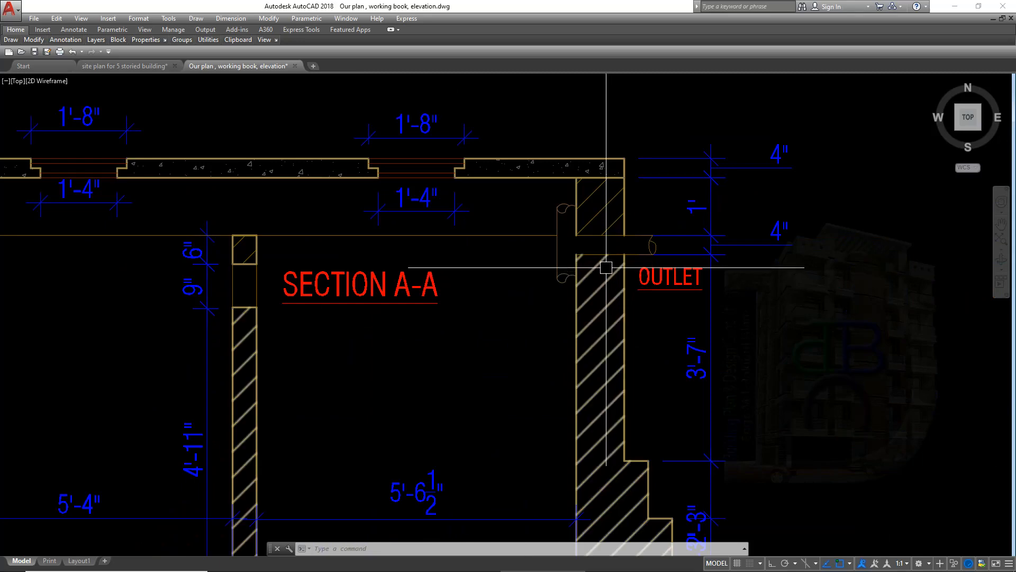
scroll(609, 275, "down", 6)
scroll(556, 272, "up", 5)
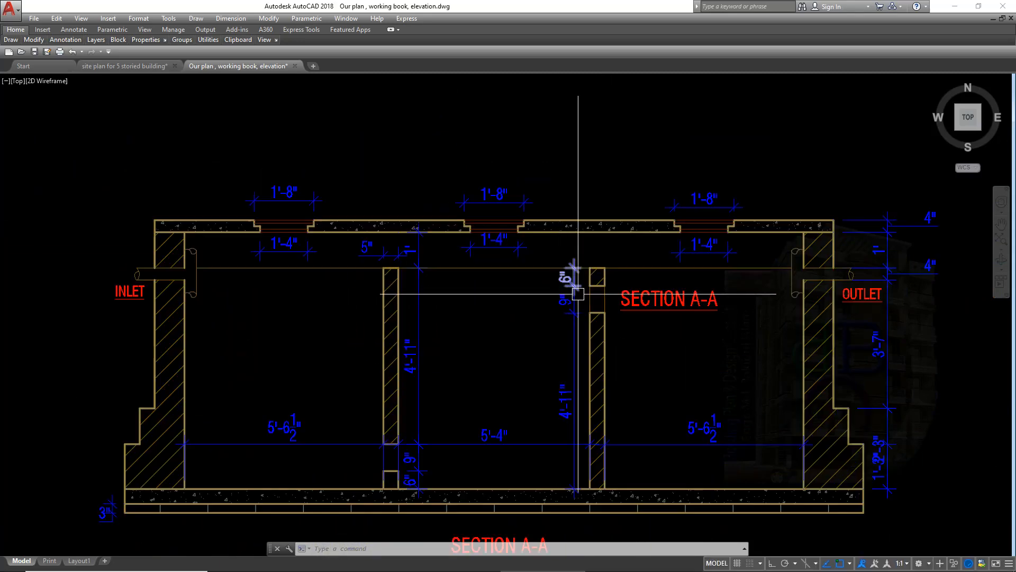
middle_click_drag(643, 274, 596, 272)
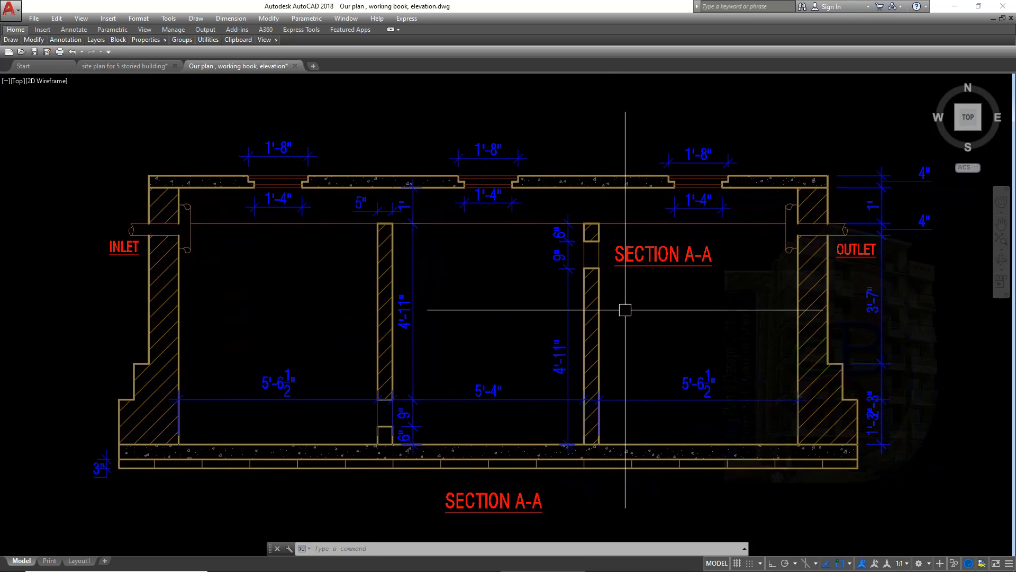
Delete the extra SECTION A-A label inside the chamber next to the outlet.
scroll(625, 310, "down", 1)
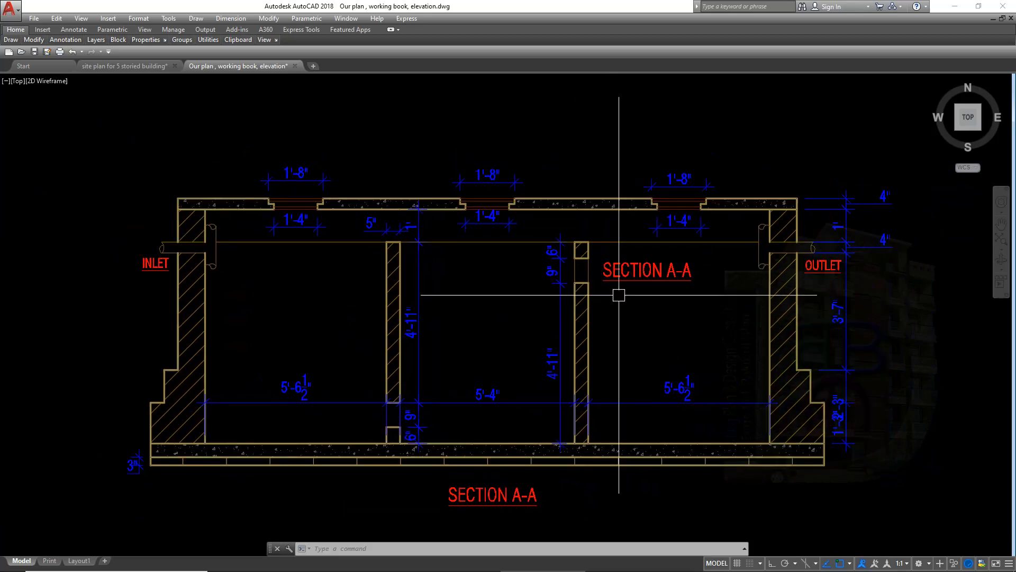
left_click(624, 273)
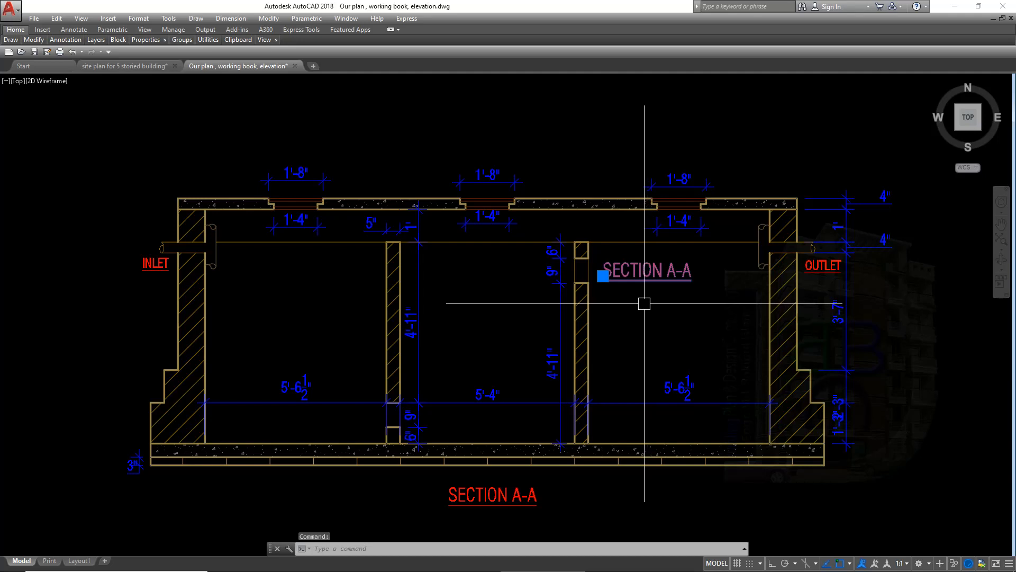
key("Delete")
Copy the OUTLET label to above the 1'-8" dimension of the slab opening nearest the outlet.
left_click(826, 264)
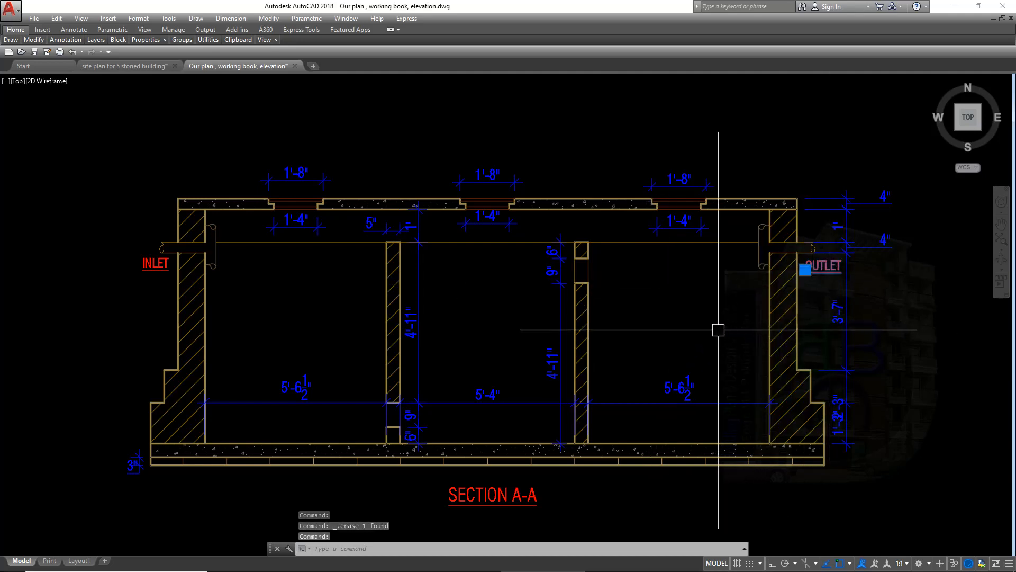
type("co")
key("Return")
left_click(748, 320)
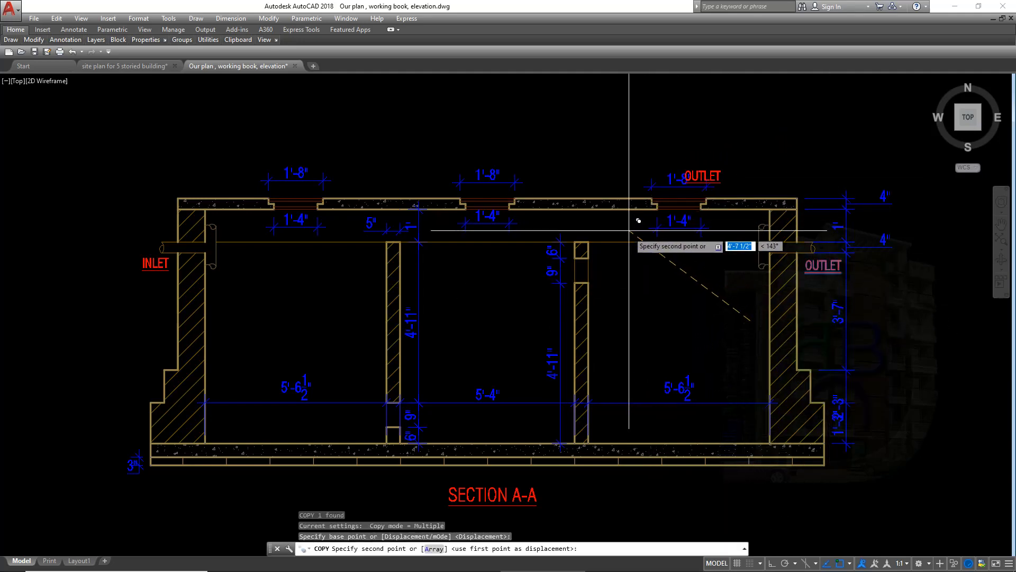
scroll(634, 235, "up", 4)
middle_click_drag(679, 205, 608, 365)
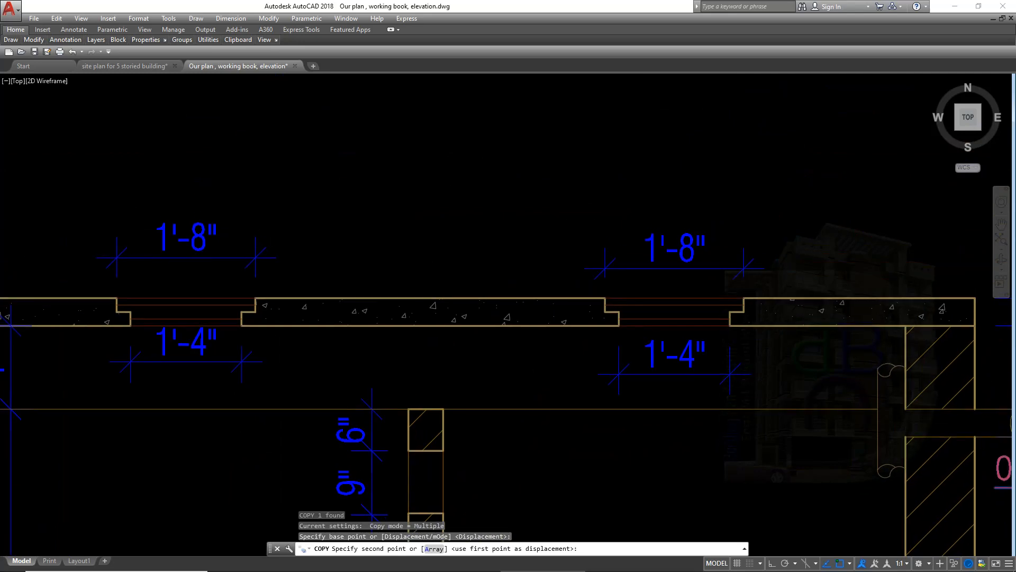
left_click(563, 347)
middle_click_drag(711, 364, 664, 380)
key("Escape")
Try to retype the copied OUTLET label above the slab opening, starting with 1.
double_click(695, 224)
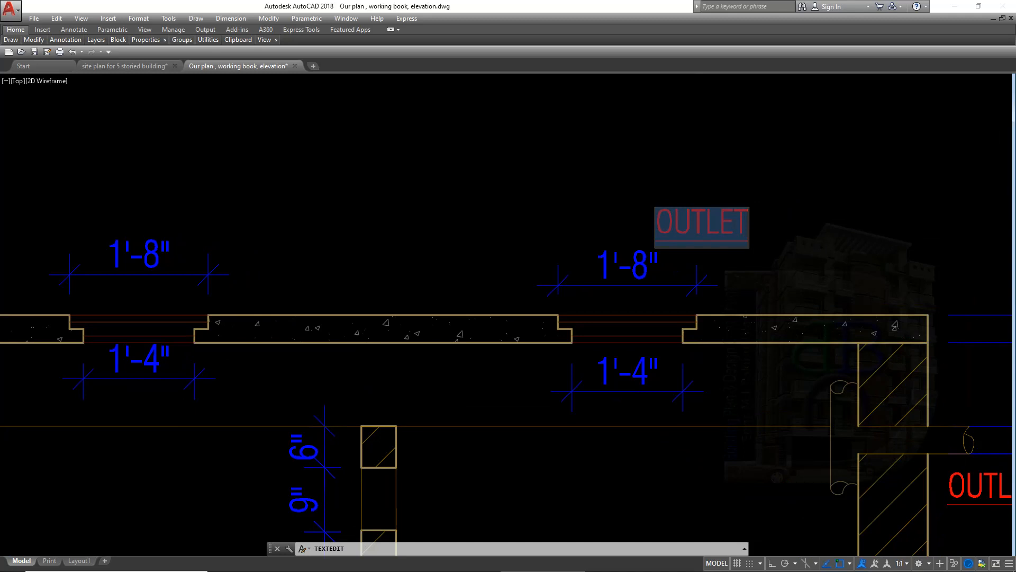
type("1")
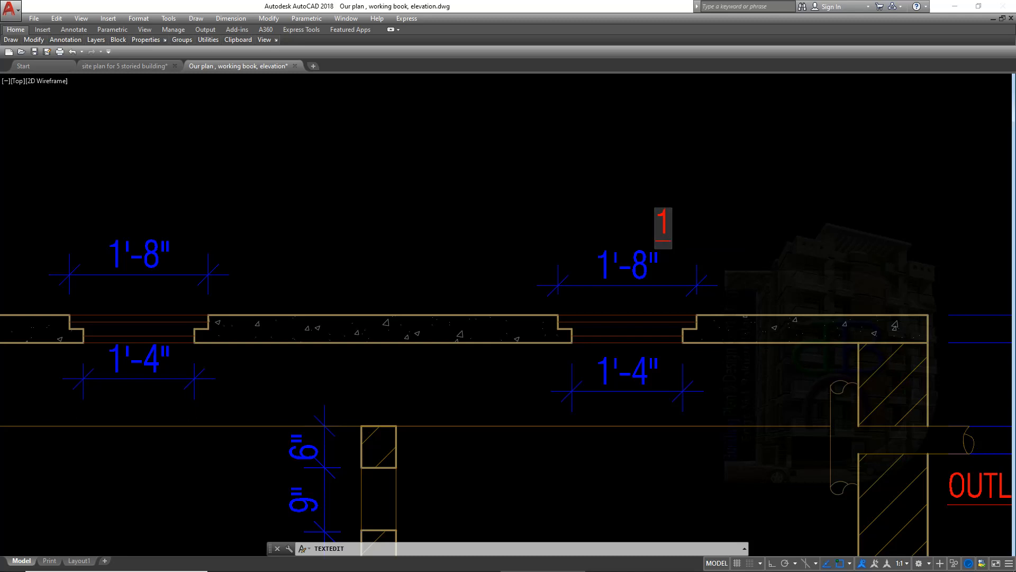
key("Escape")
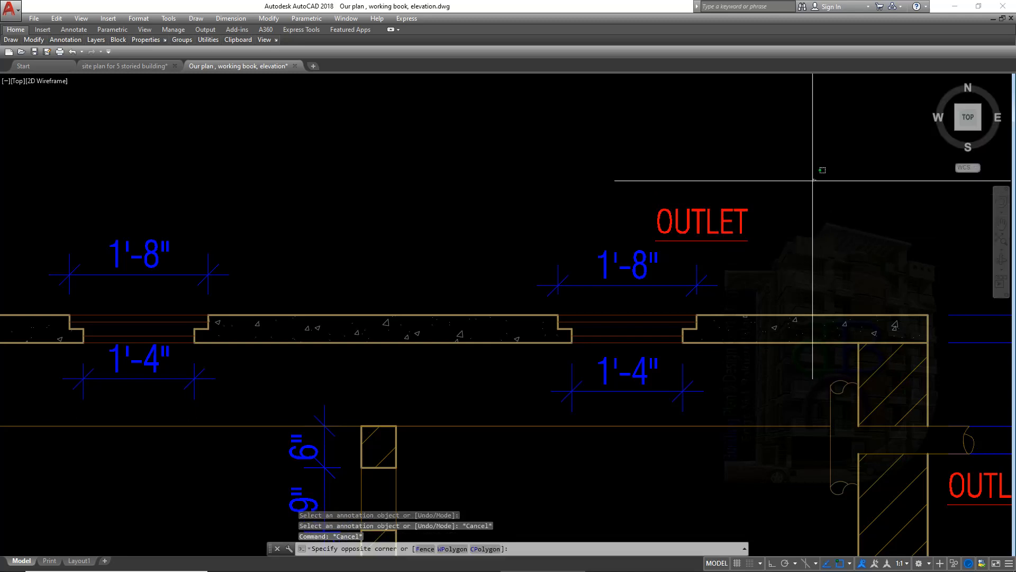
left_click(722, 255)
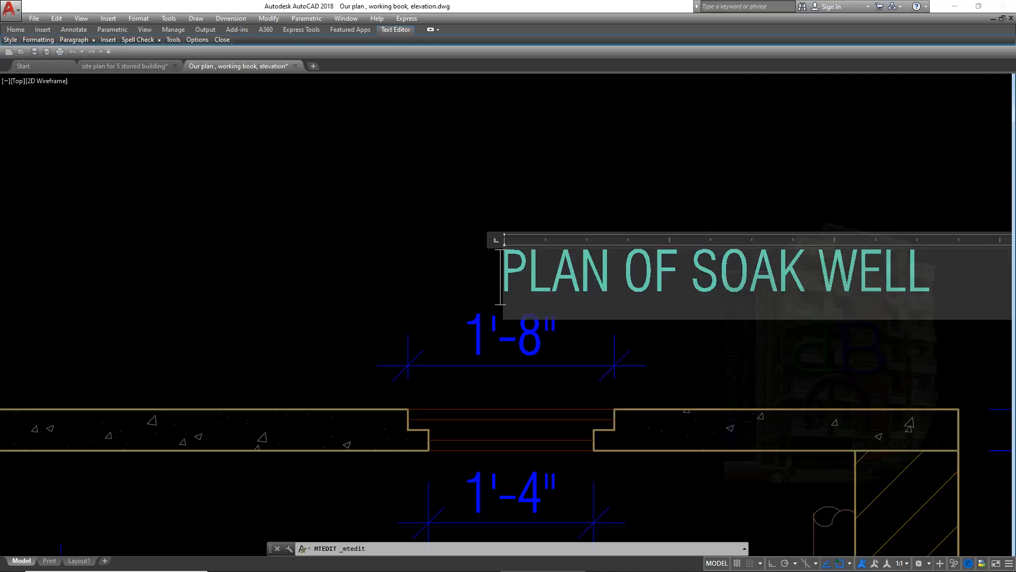
Replace the PLAN OF SOAK WELL text above the slab opening nearest the outlet with 1'-8" DIA MANHOLE.
left_click_drag(500, 277, 932, 276)
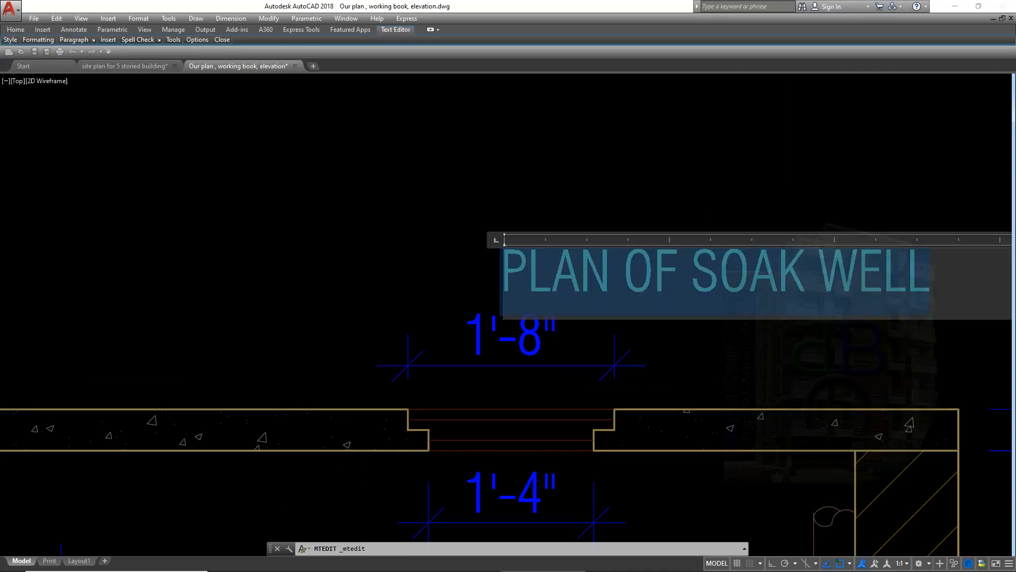
key("Delete")
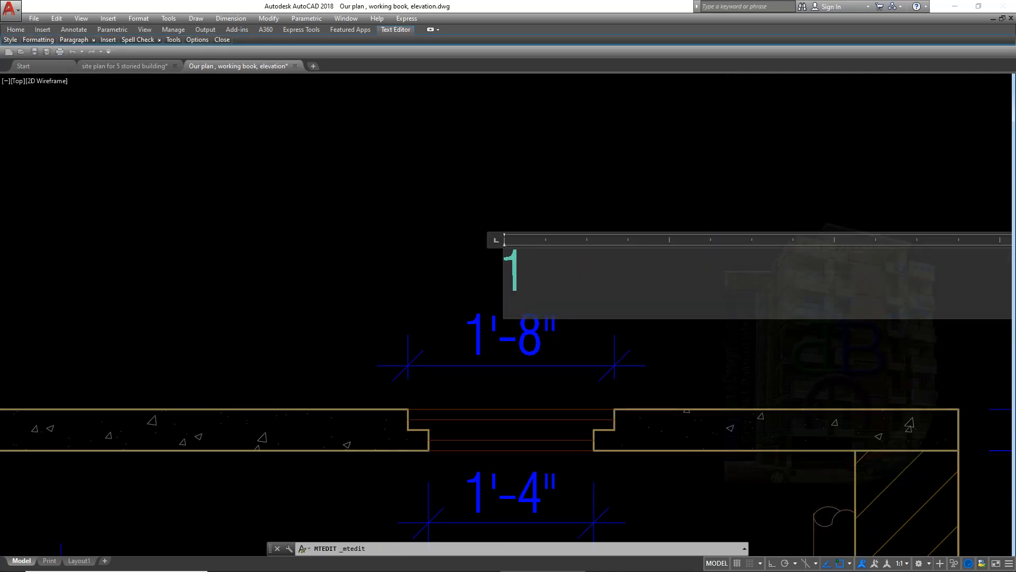
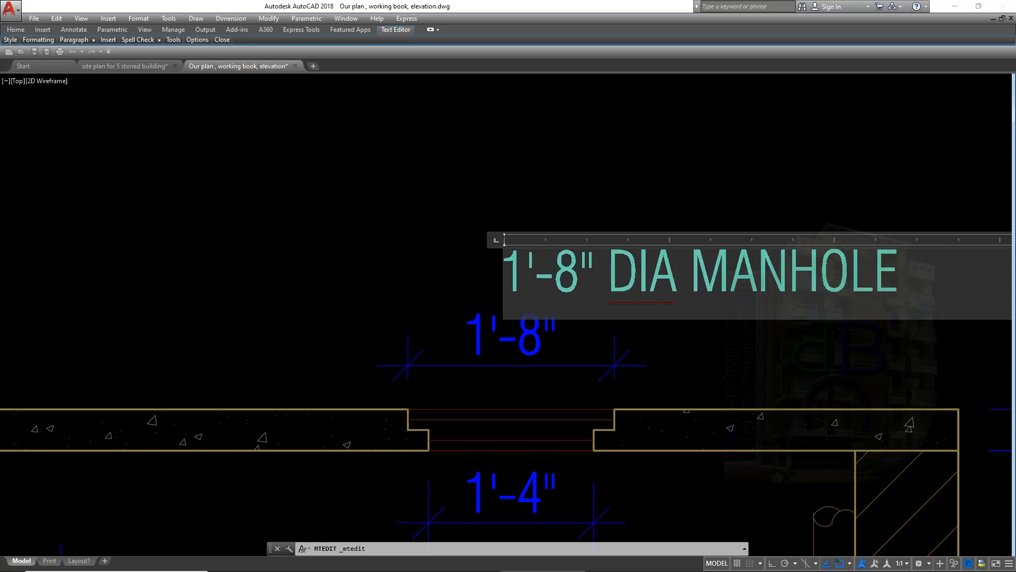
left_click(762, 347)
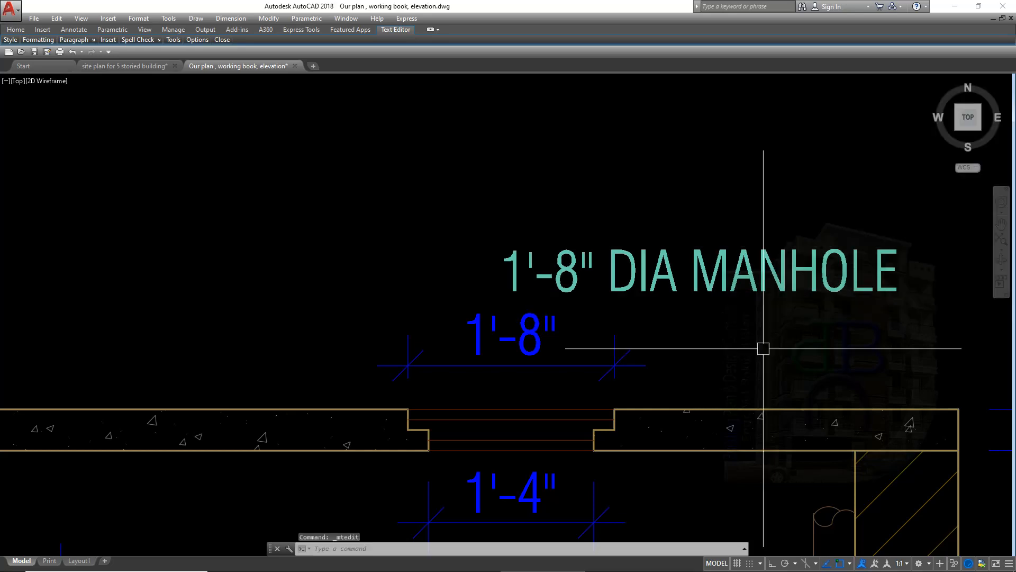
scroll(656, 323, "down", 4)
middle_click_drag(664, 329, 687, 224)
scroll(682, 222, "up", 3)
middle_click_drag(644, 184, 642, 235)
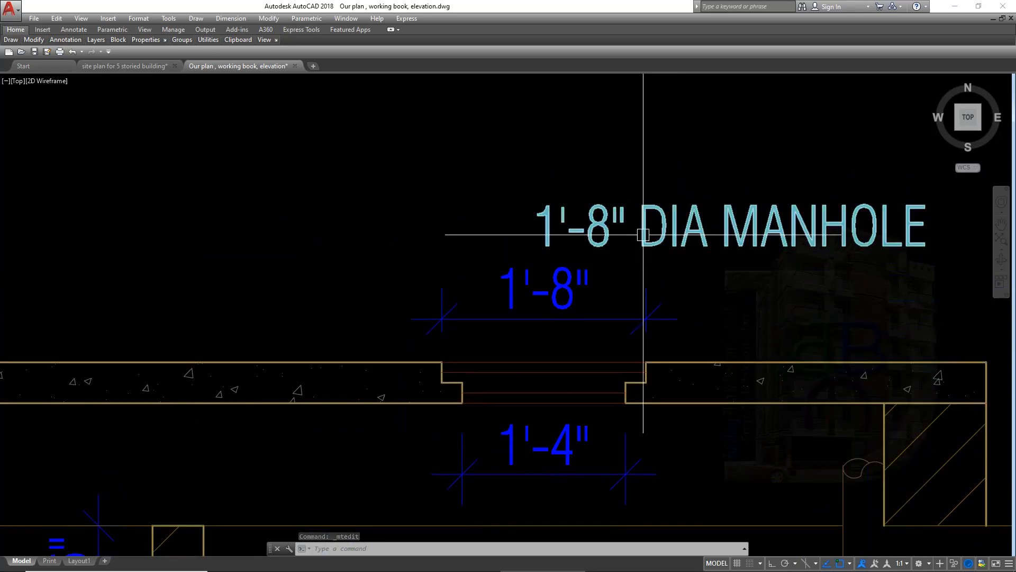
left_click(607, 215)
middle_click_drag(574, 238, 592, 203)
key("Escape")
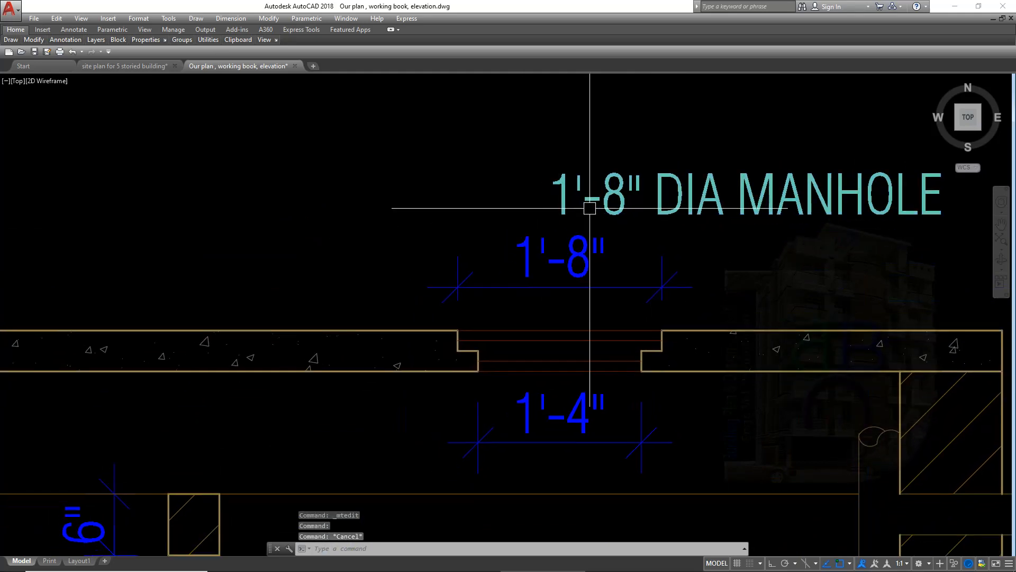
Draw a leader about 1' up from just above the slab opening, with a short horizontal segment towards the 1'-8" DIA MANHOLE label, using Ortho.
type("l")
key("Return")
left_click(508, 322)
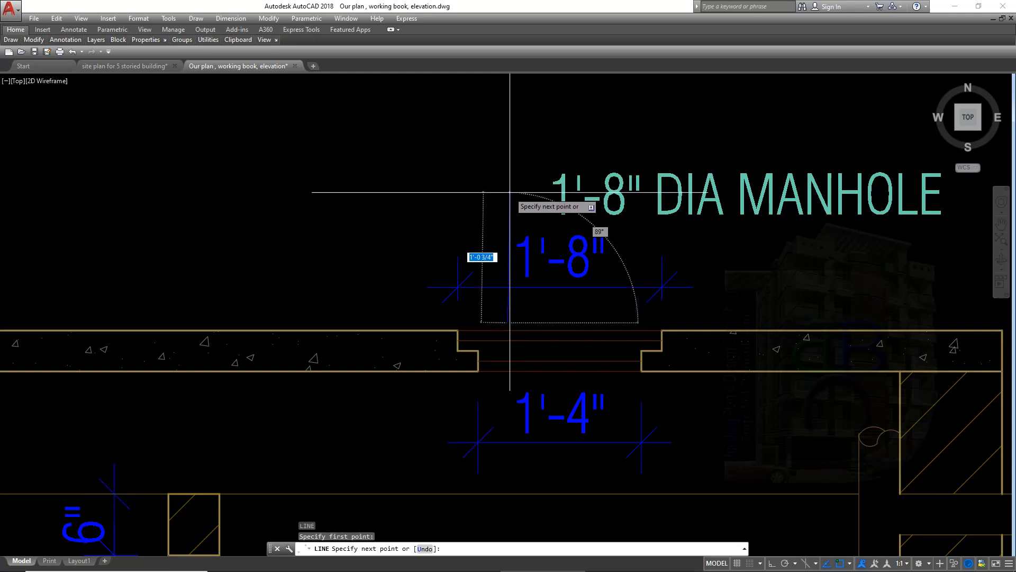
key("F8")
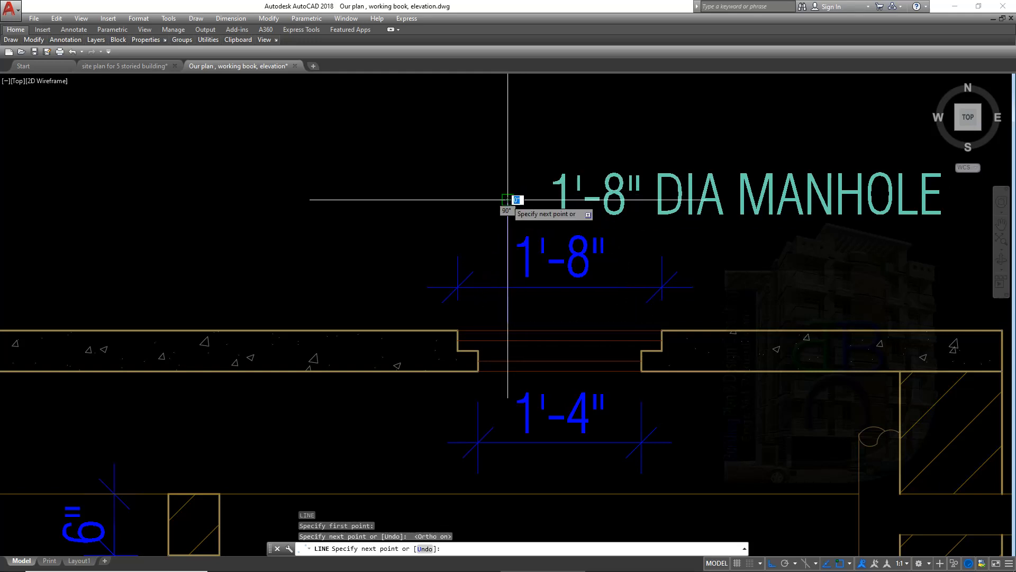
left_click(508, 200)
scroll(552, 200, "up", 5)
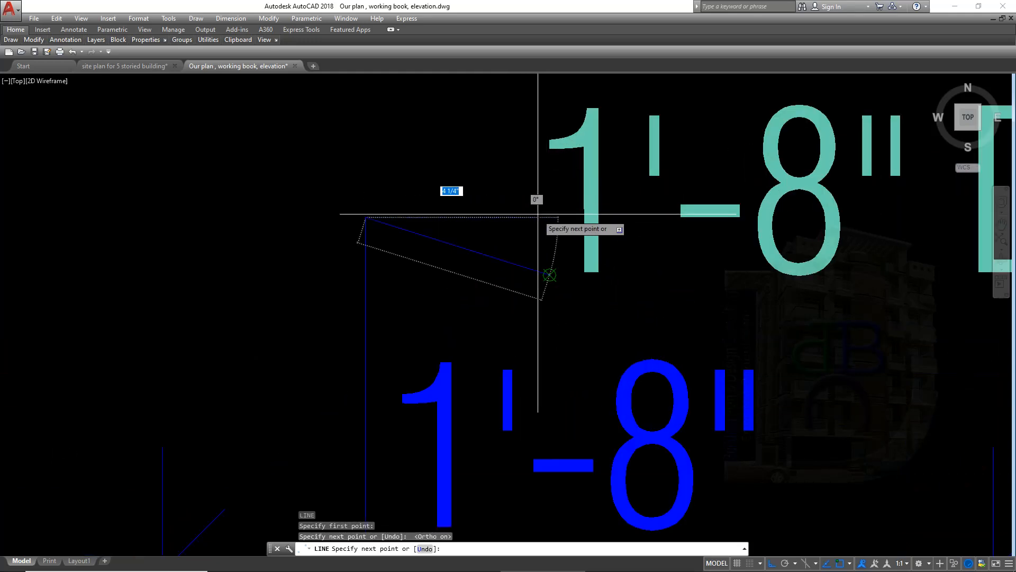
left_click(497, 210)
scroll(525, 274, "down", 2)
middle_click_drag(525, 274, 527, 199)
key("space")
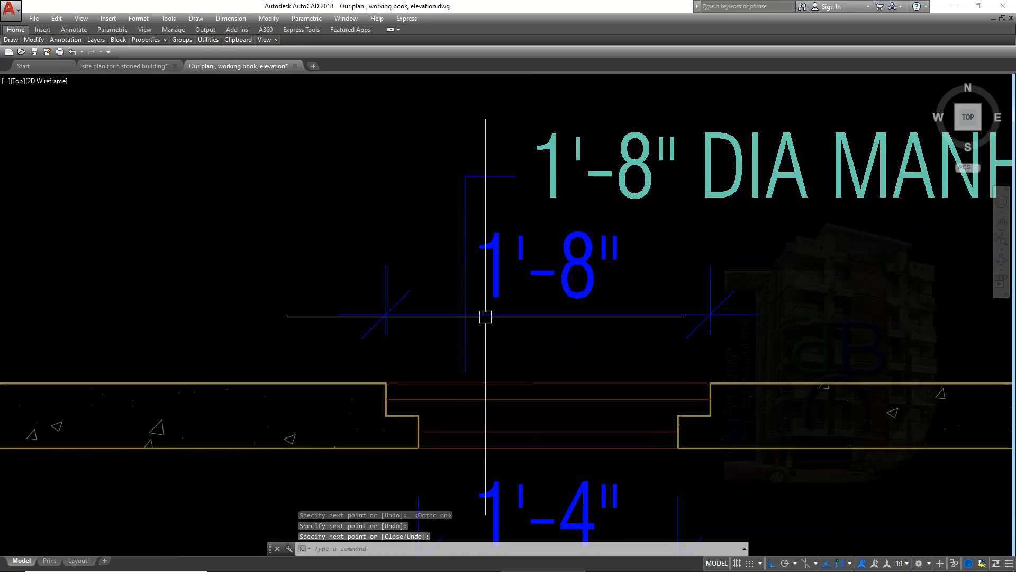
Draw a short diagonal arrowhead stroke from the leader's lower end up to one side, with Ortho off.
key("space")
scroll(476, 344, "up", 2)
middle_click_drag(476, 344, 491, 257)
key("space")
key("space")
key("space")
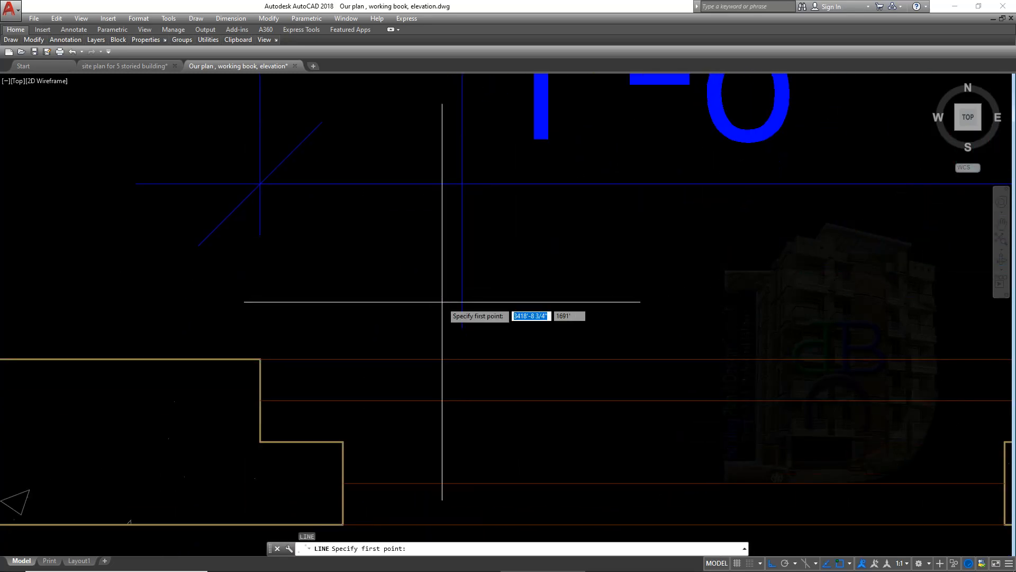
left_click(462, 328)
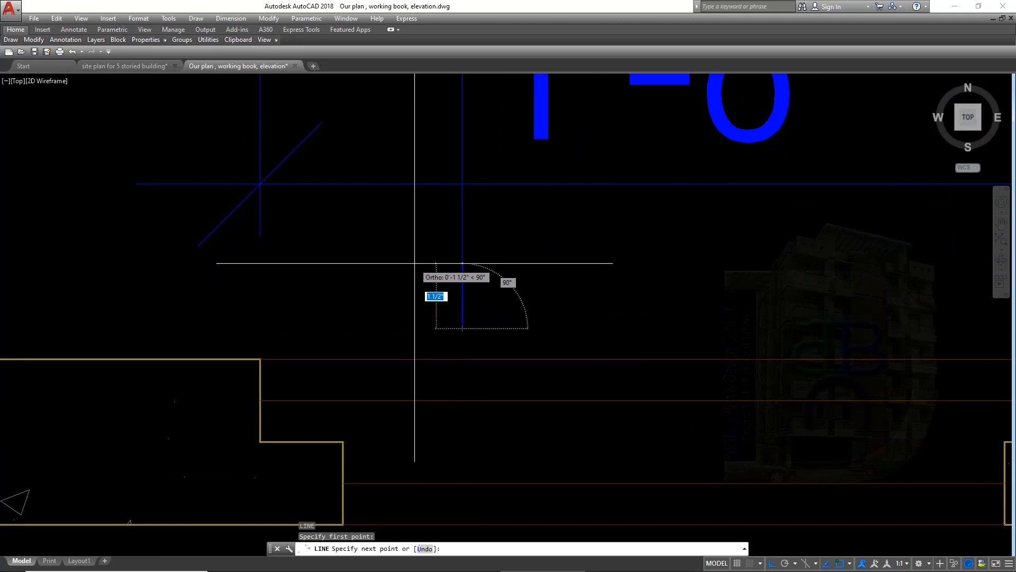
key("F8")
left_click(414, 252)
key("space")
Mirror the arrowhead stroke about the leader's vertical line, keeping the original stroke.
left_click(438, 277)
left_click(415, 314)
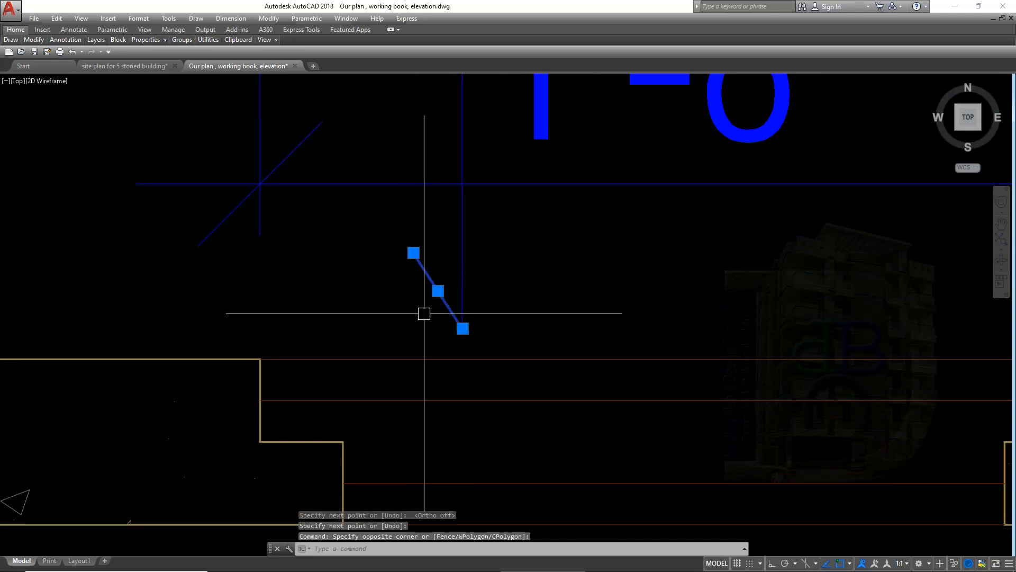
type("MI")
key("Return")
left_click(462, 329)
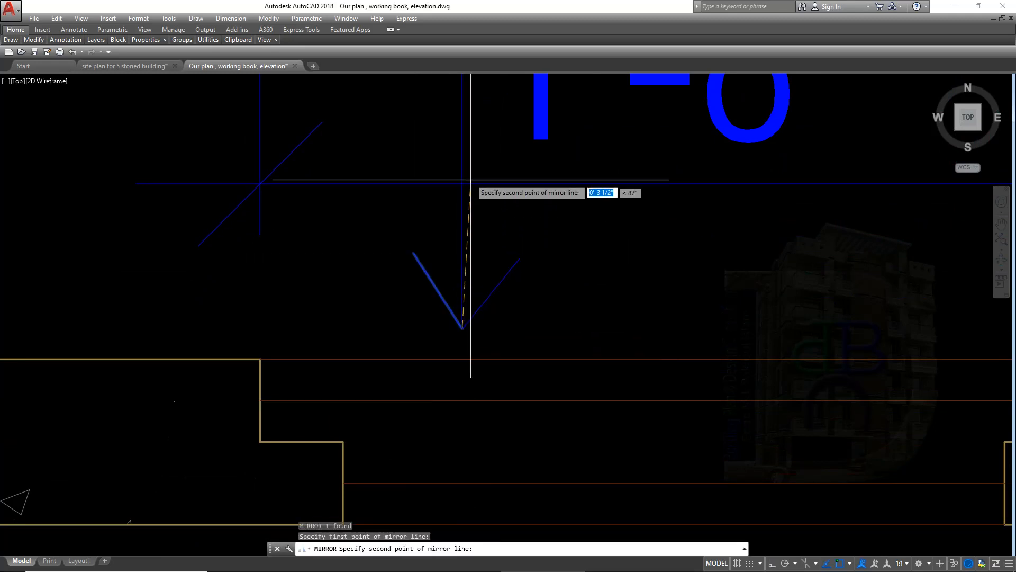
left_click(462, 184)
type("N")
key("Return")
scroll(506, 268, "down", 5)
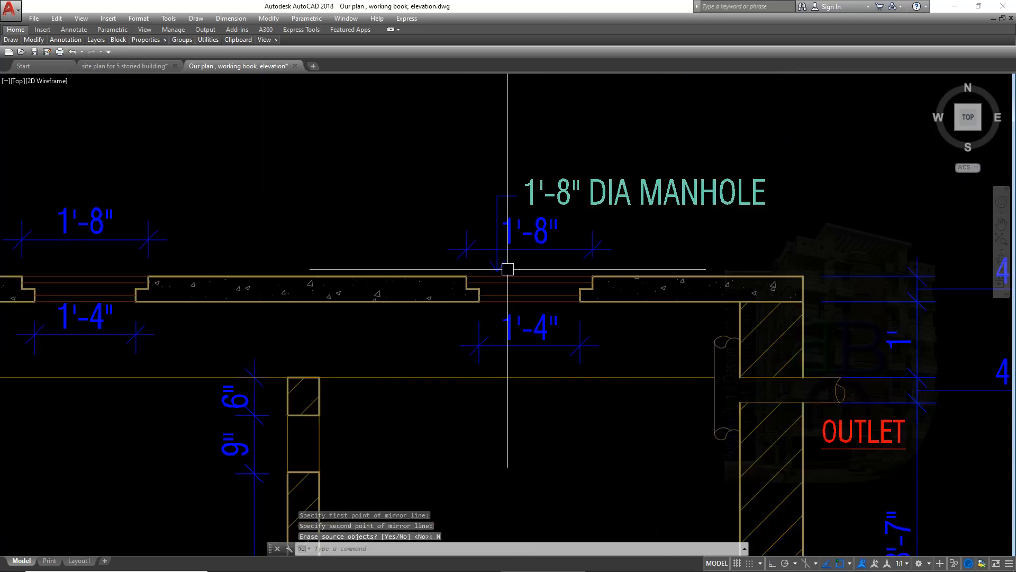
Copy the 1'-8" DIA MANHOLE label with its leader and arrowhead onto the slab top line at the middle opening.
scroll(529, 288, "up", 5)
left_click(594, 118)
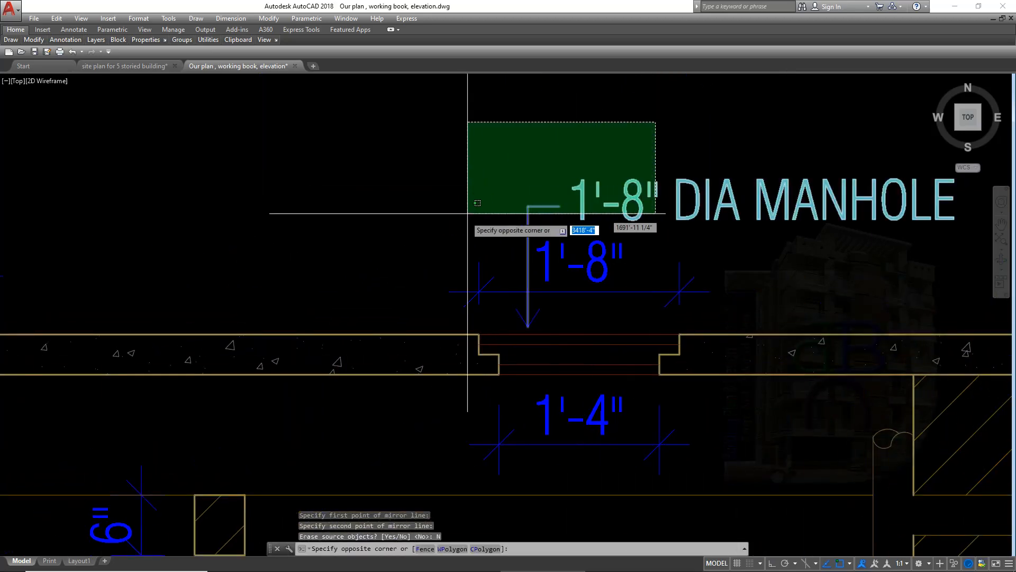
left_click(517, 250)
scroll(551, 322, "up", 4)
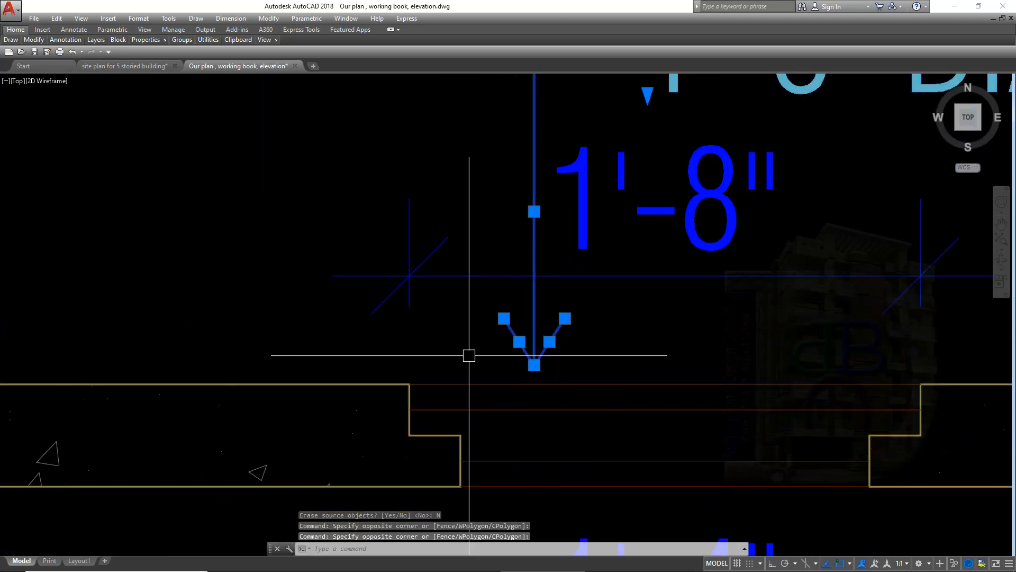
type("CO")
key("Return")
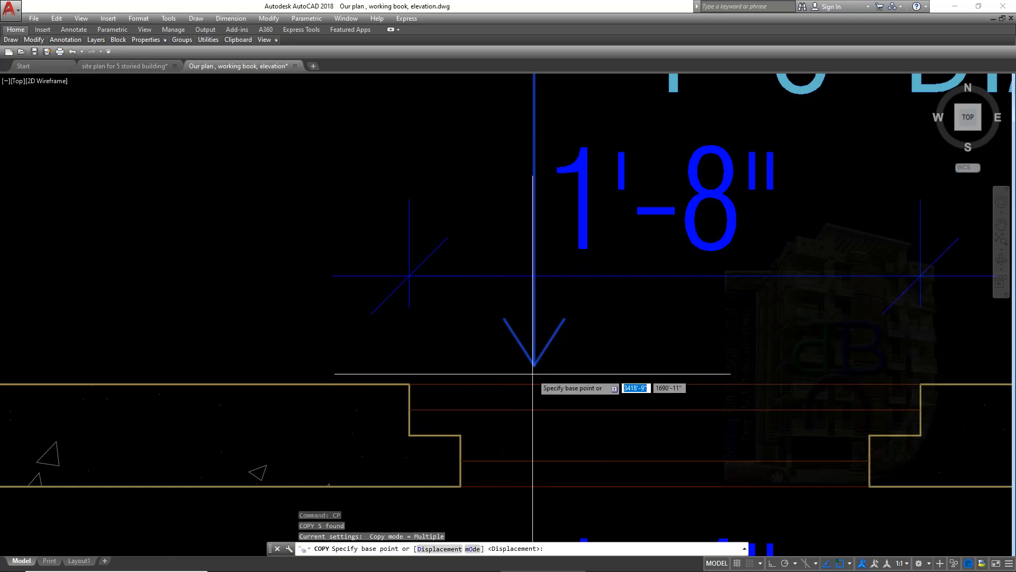
left_click(534, 365)
scroll(285, 329, "down", 4)
middle_click_drag(316, 325, 782, 351)
middle_click_drag(263, 351, 489, 341)
scroll(430, 356, "up", 2)
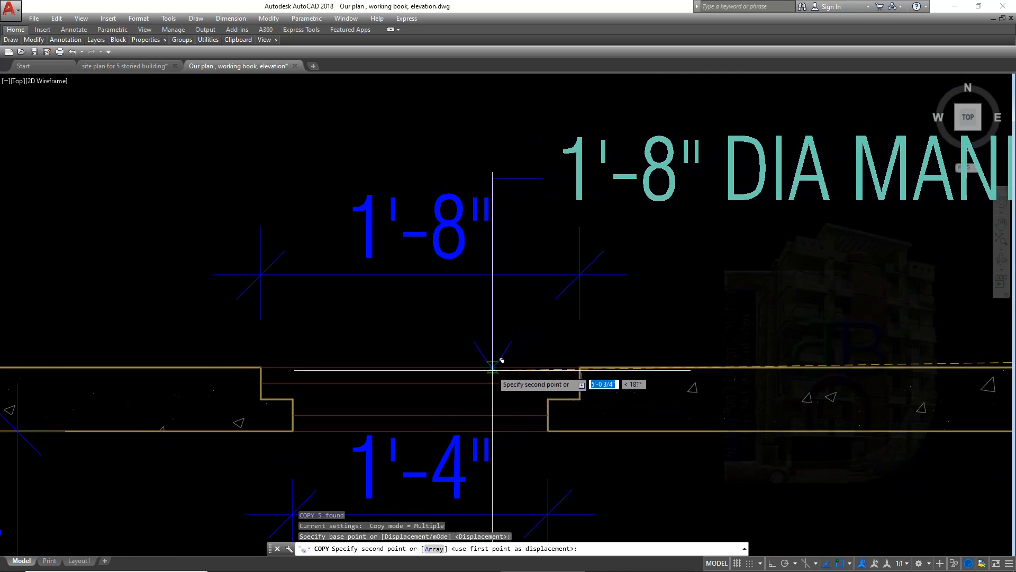
left_click(502, 359)
Place another copy of the manhole label and leader on the slab top line at the opening nearest the inlet.
scroll(476, 339, "down", 5)
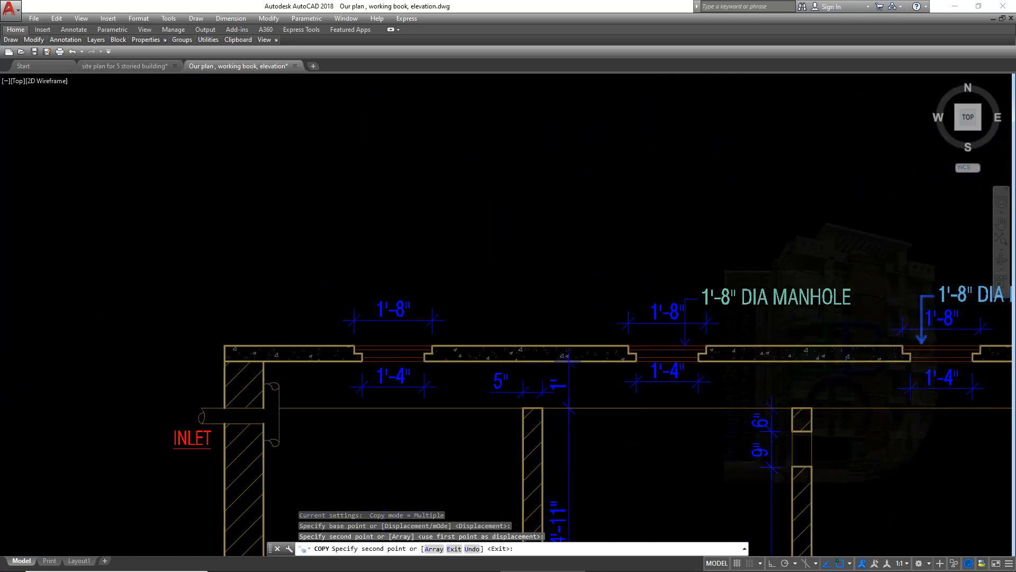
scroll(460, 325, "up", 5)
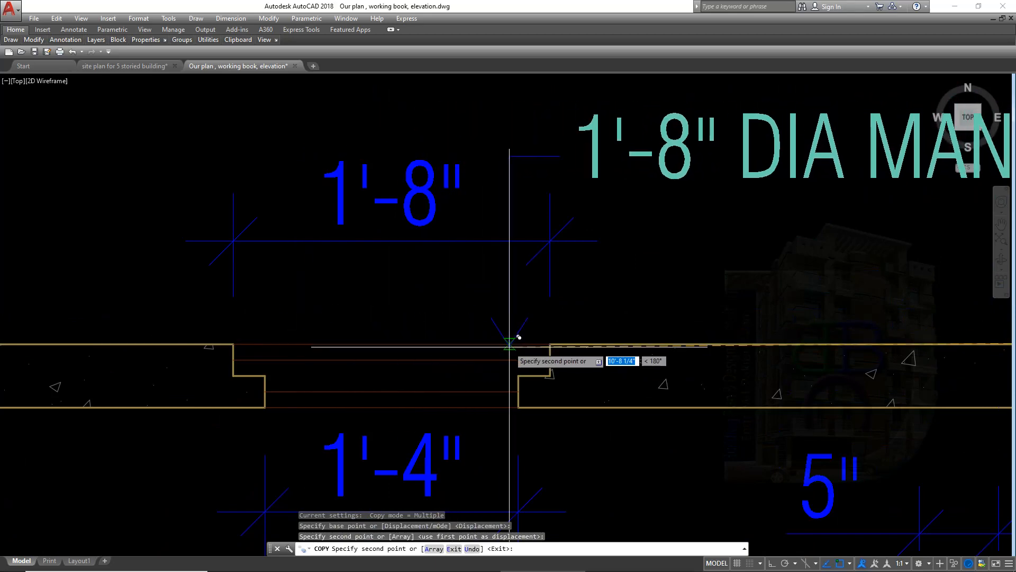
scroll(637, 334, "down", 8)
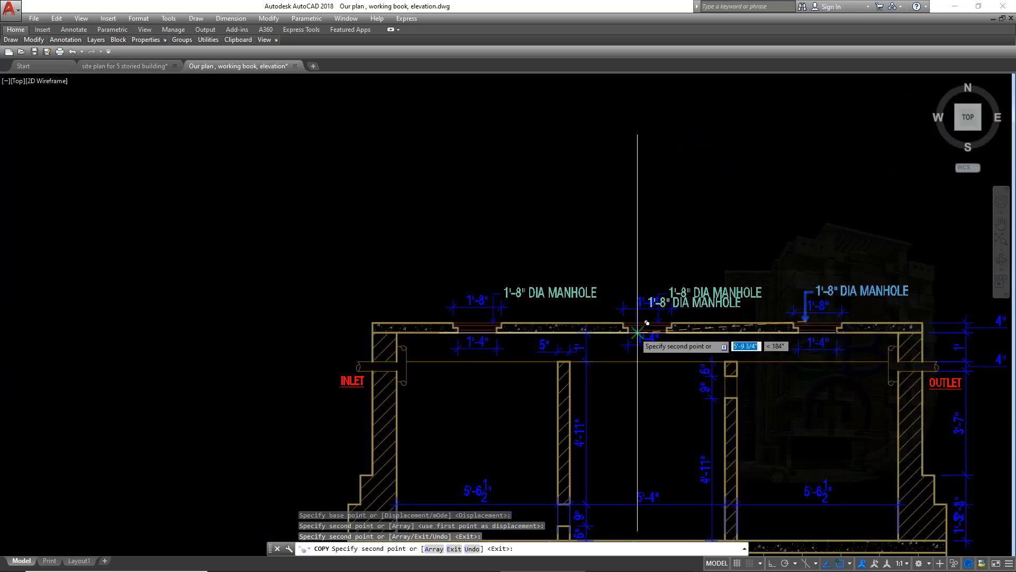
scroll(614, 322, "up", 6)
key("Escape")
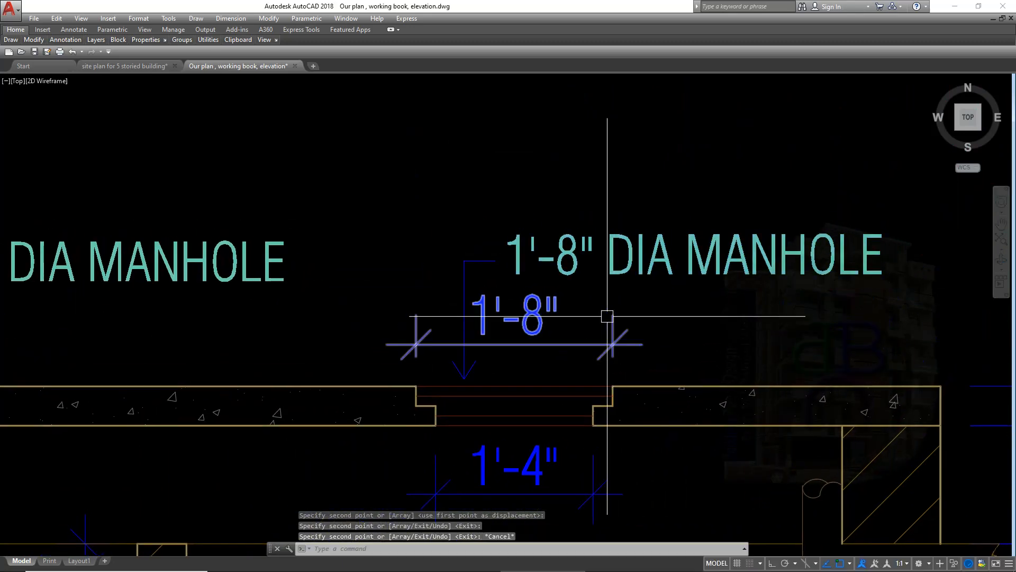
Move the original manhole label and leader onto the slab top line towards the outlet side of its opening, and save the drawing.
left_click(693, 187)
left_click(411, 271)
scroll(509, 385, "up", 2)
left_click(445, 320)
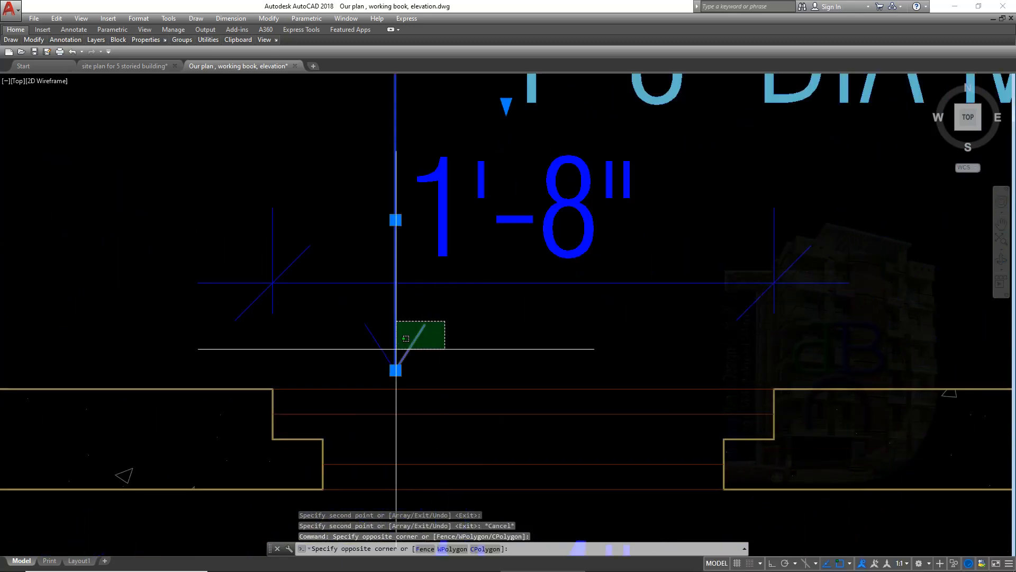
left_click(396, 348)
type("m")
key("Return")
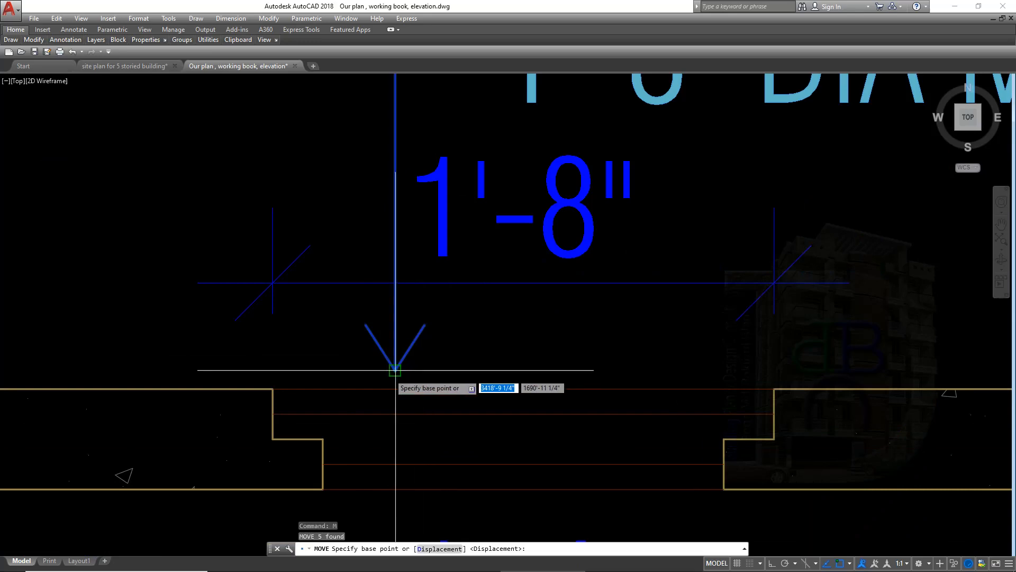
left_click(395, 370)
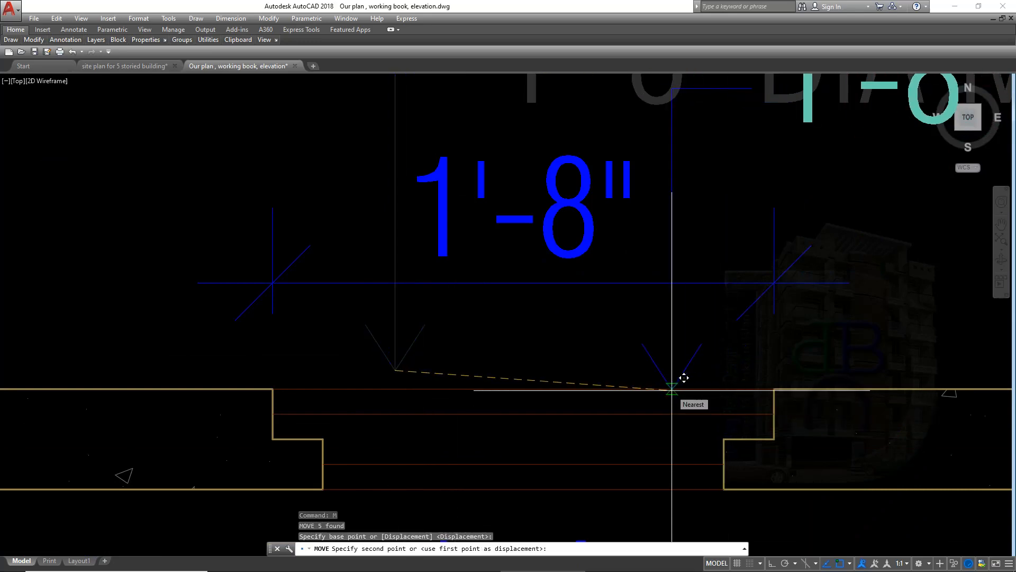
left_click(672, 390)
scroll(535, 351, "down", 3)
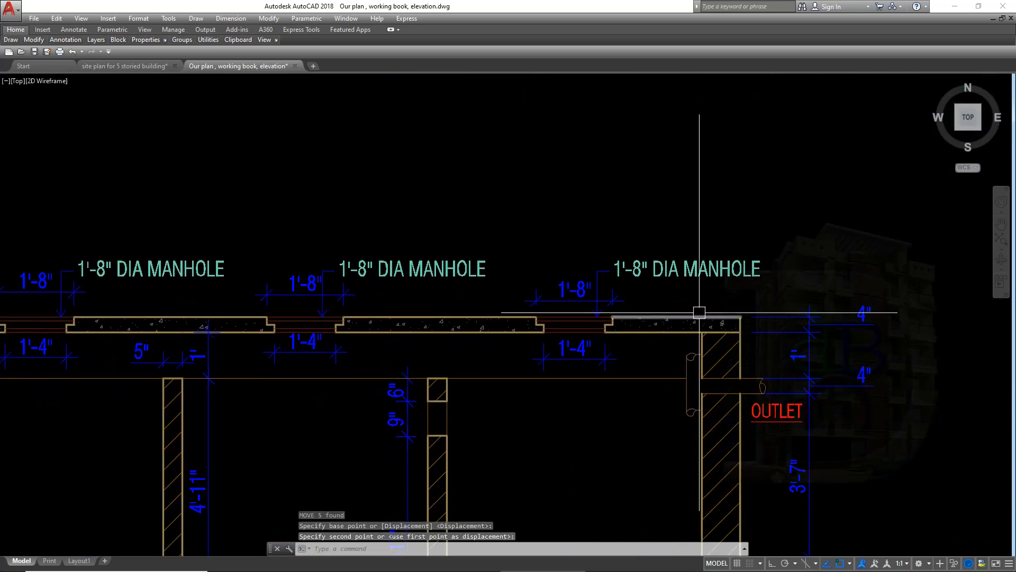
key("ctrl+s")
scroll(540, 318, "down", 3)
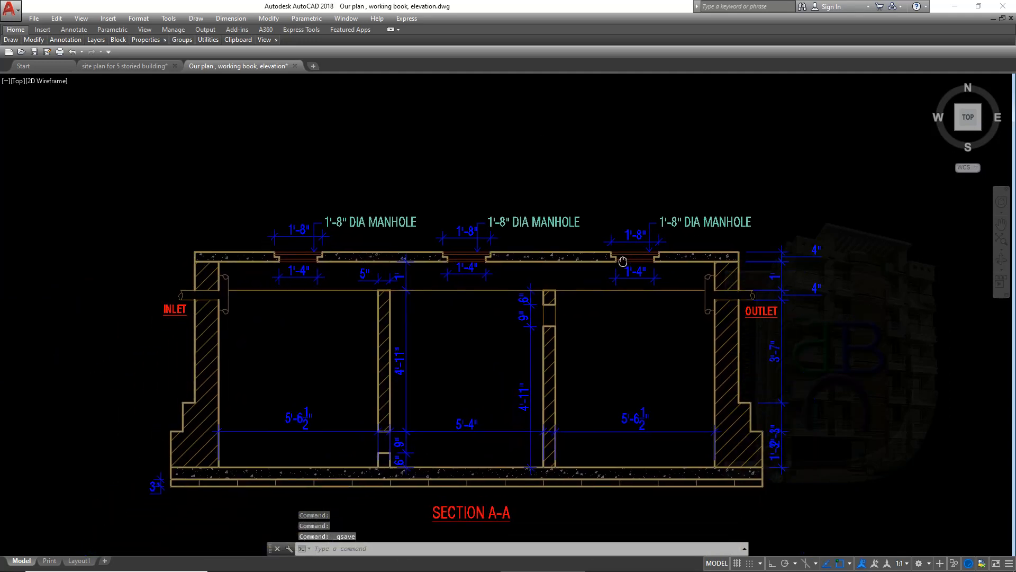
mouse_move(612, 270)
middle_mouse_down()
mouse_move(676, 221)
mouse_move(706, 223)
middle_mouse_up()
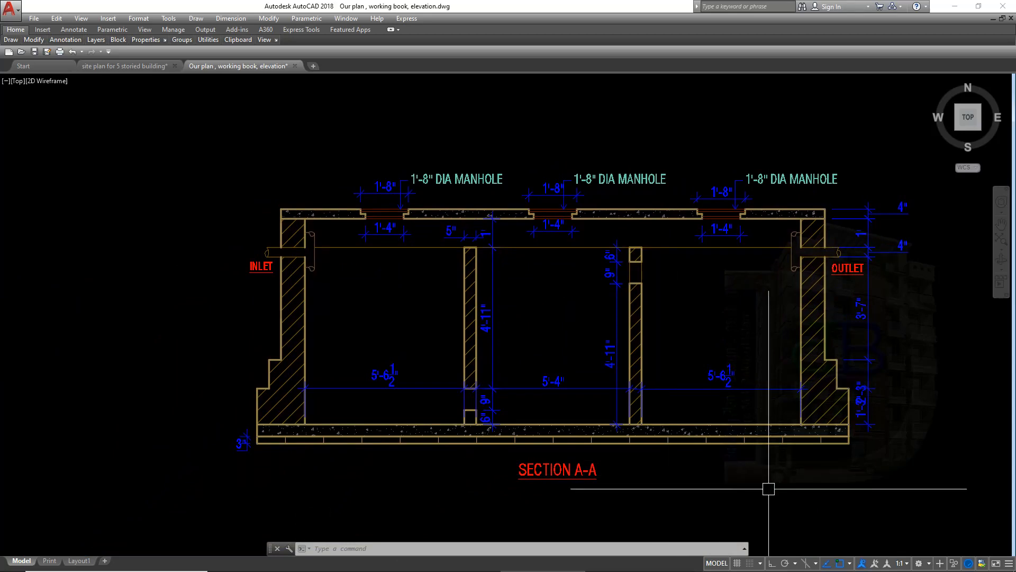
Delete the dimension overlapping the 1'-3" dimension beside the outlet wall's stepped base.
scroll(777, 477, "up", 3)
scroll(795, 448, "up", 2)
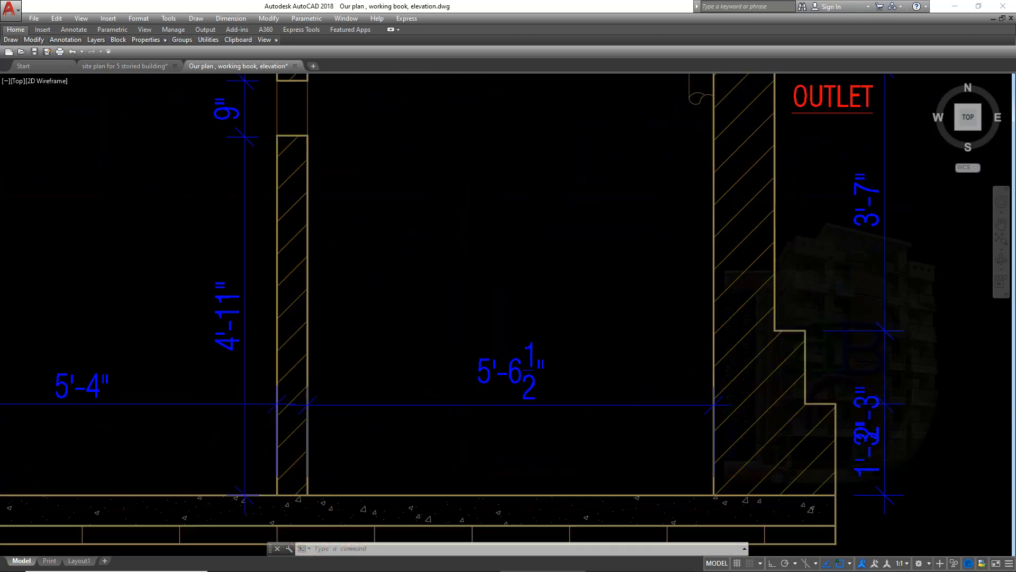
scroll(793, 449, "down", 2)
scroll(793, 453, "up", 2)
scroll(793, 453, "down", 3)
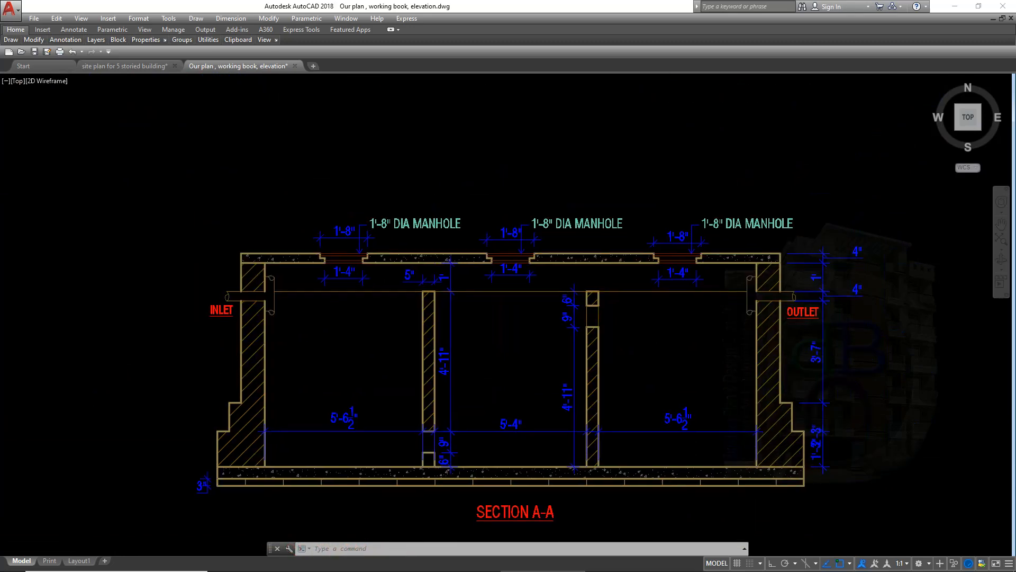
scroll(824, 438, "up", 3)
left_click(843, 417)
key("Delete")
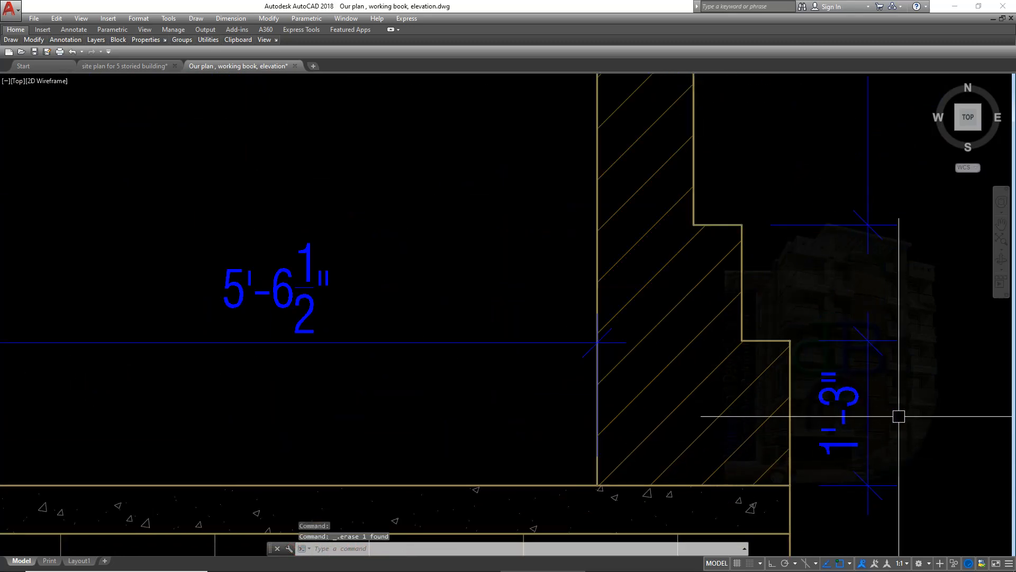
scroll(898, 416, "down", 4)
scroll(895, 413, "up", 1)
middle_click_drag(894, 413, 880, 400)
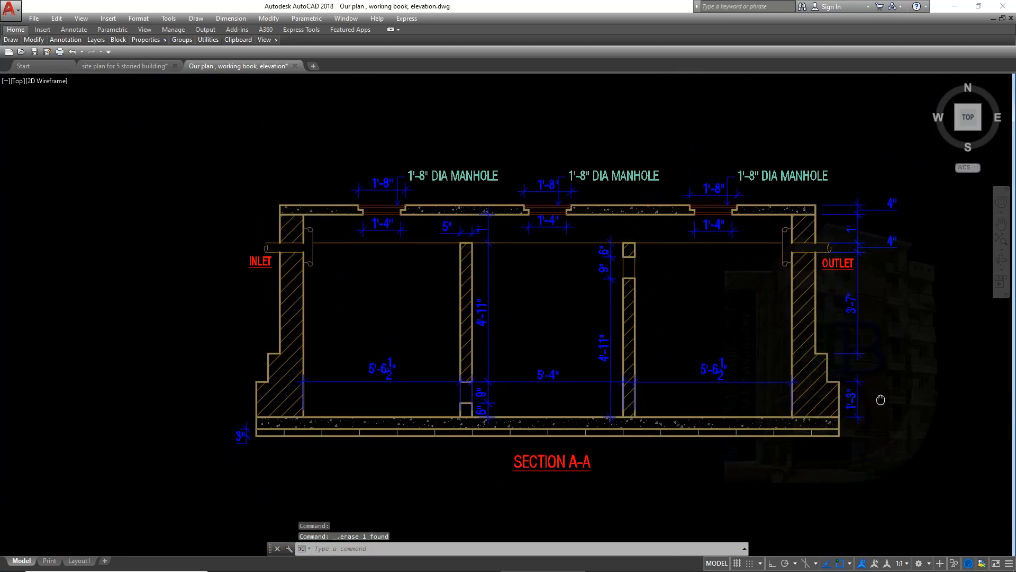
Dimension the height of the outlet wall's upper footing step, in line with the existing vertical dimensions.
scroll(880, 400, "up", 4)
mouse_move(65, 40)
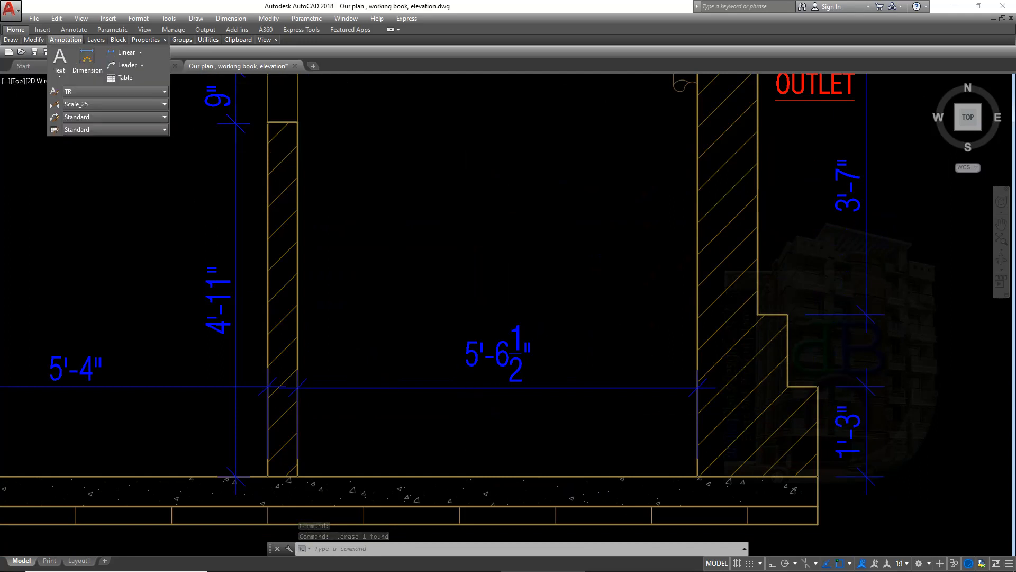
left_click(86, 60)
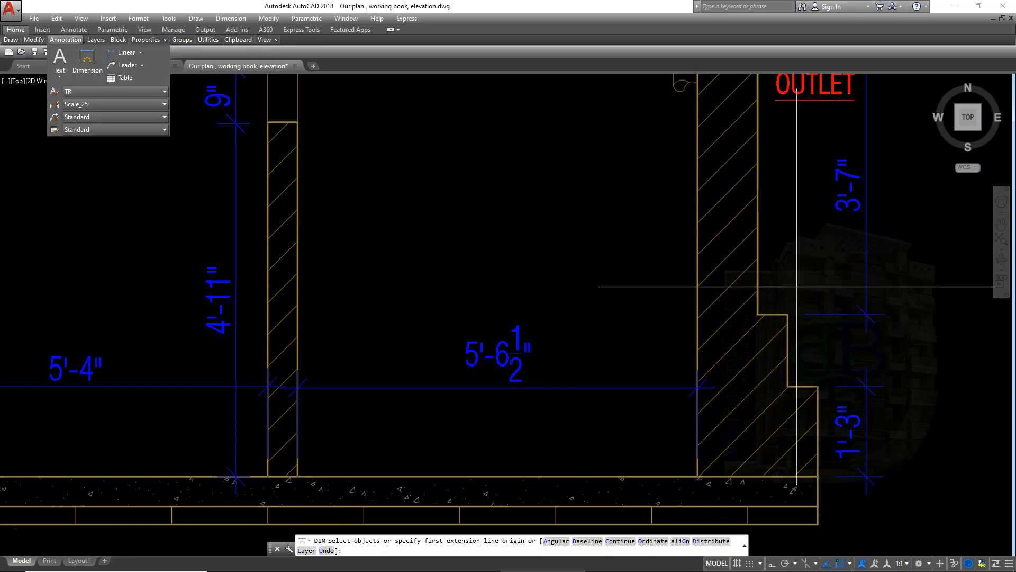
left_click(818, 386)
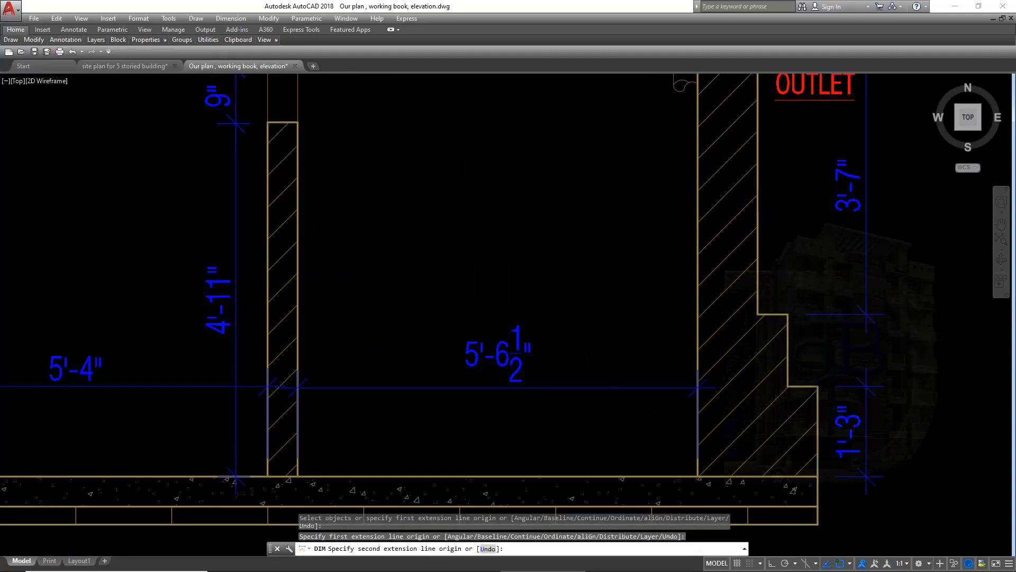
left_click(787, 314)
scroll(875, 311, "up", 4)
left_click(854, 319)
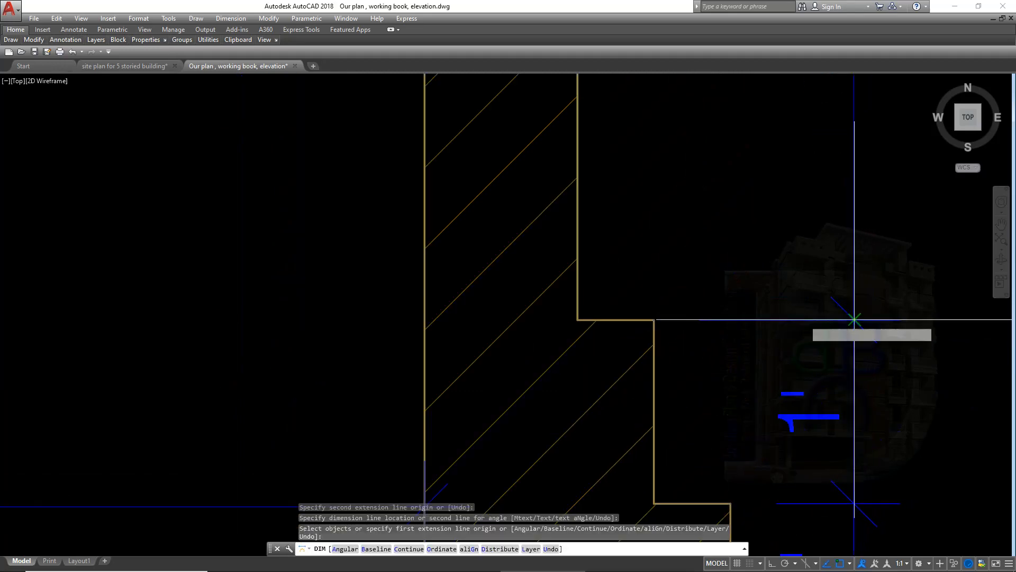
scroll(626, 306, "down", 5)
key("Escape")
Copy the 1'-8" DIA MANHOLE text from the opening nearest the inlet to the base of the inlet wall.
scroll(596, 318, "up", 4)
scroll(430, 316, "down", 4)
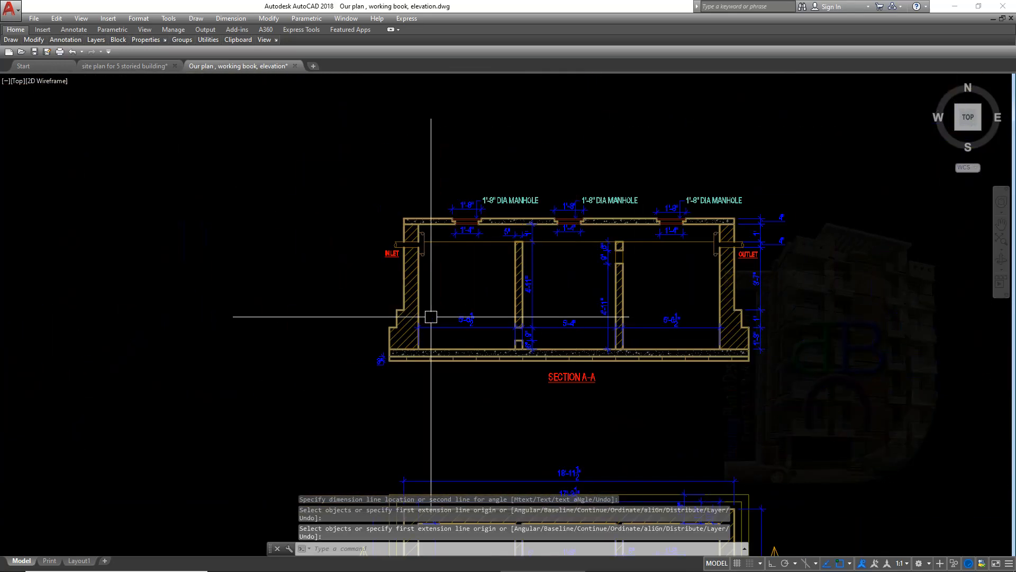
scroll(431, 316, "up", 4)
scroll(707, 399, "down", 2)
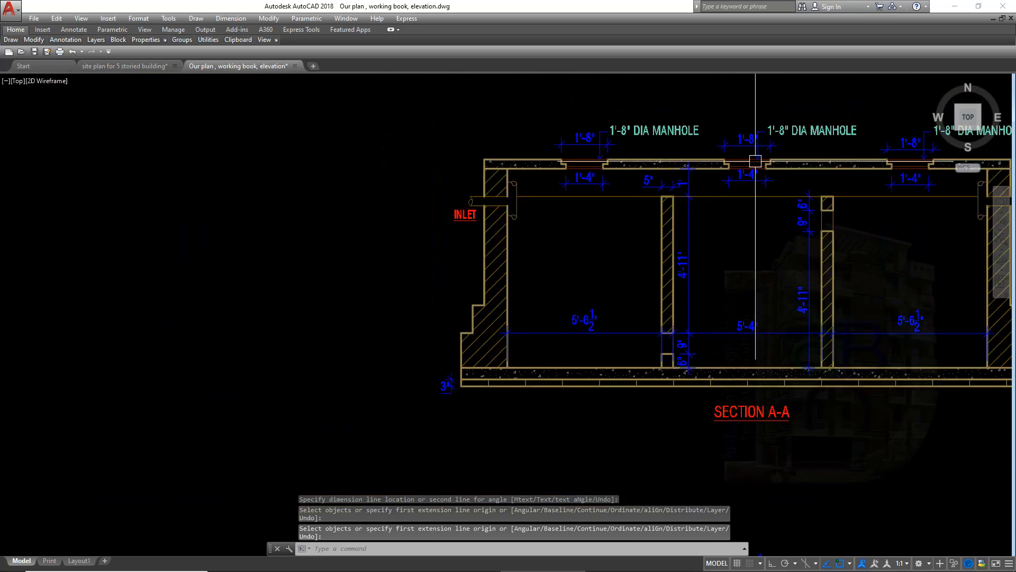
key("Escape")
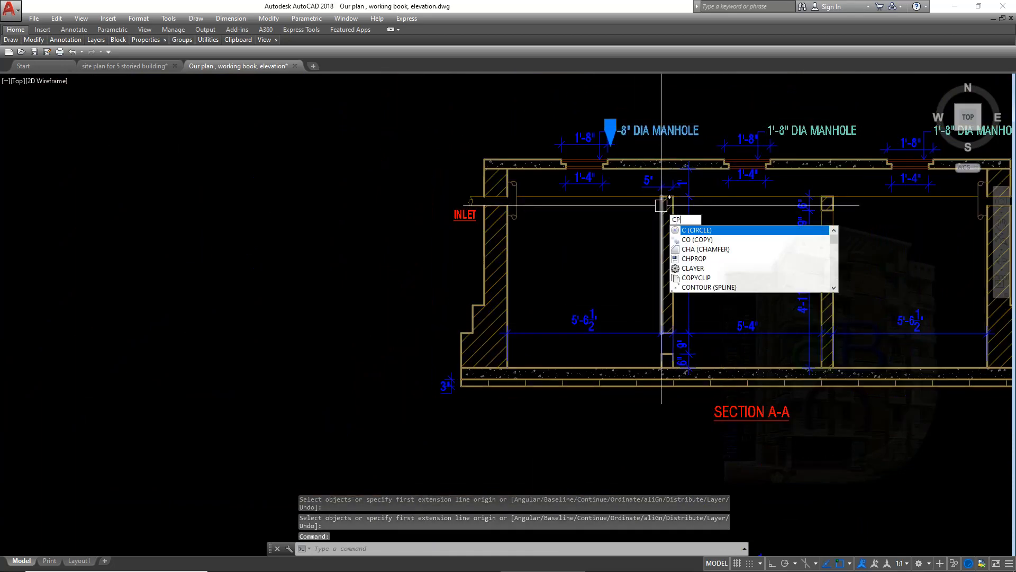
key("Return")
left_click(681, 103)
scroll(527, 298, "up", 3)
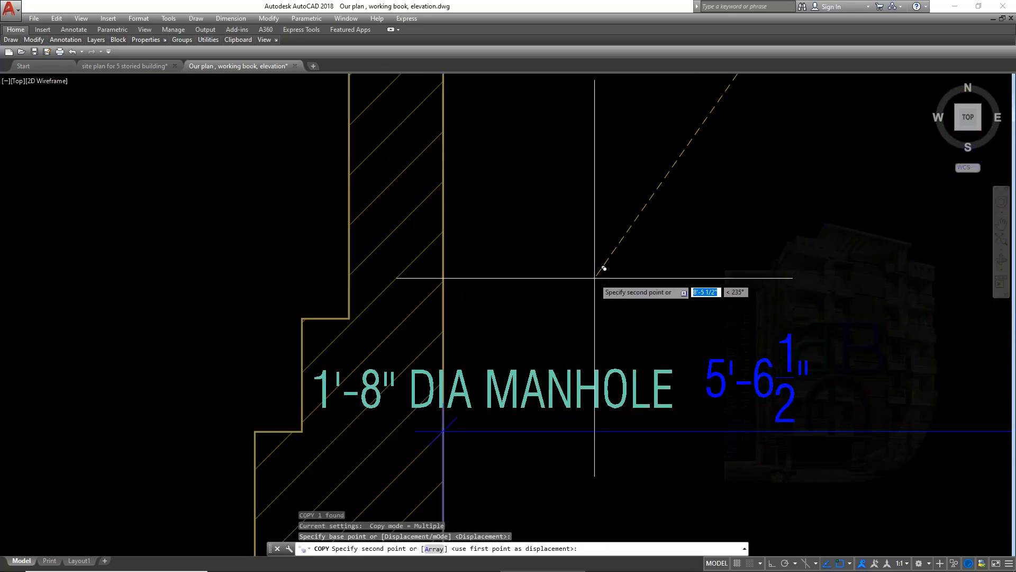
middle_click_drag(582, 402, 612, 230)
left_click(599, 299)
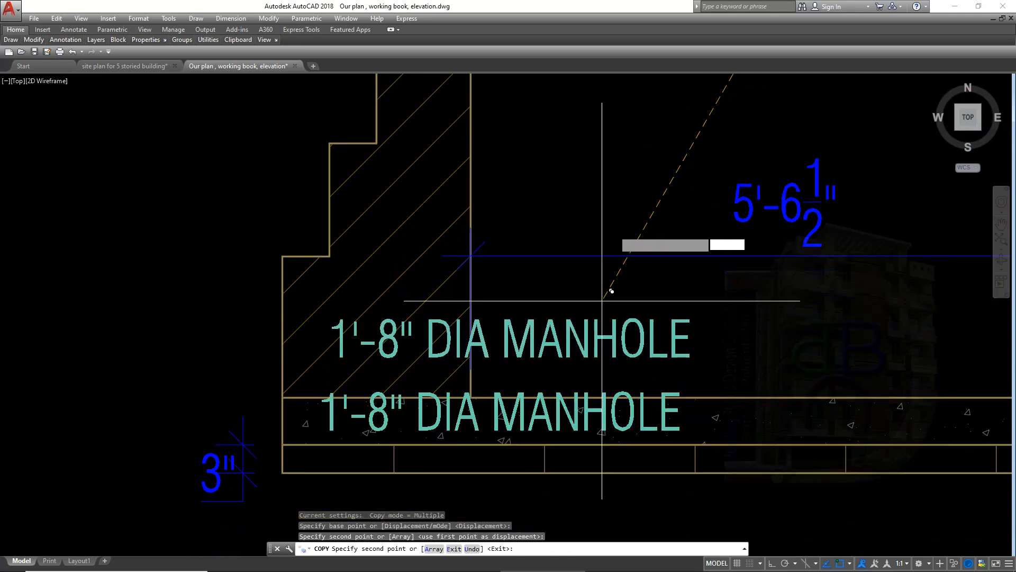
key("Escape")
Change the copied manhole text at the base of the inlet wall to read 20".
double_click(394, 325)
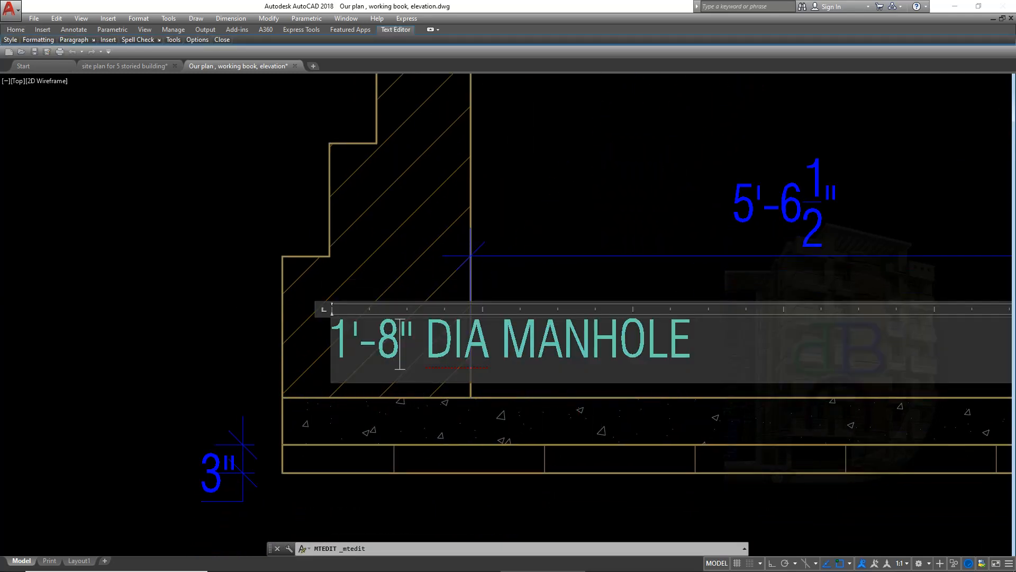
key("ctrl+a")
type("20")
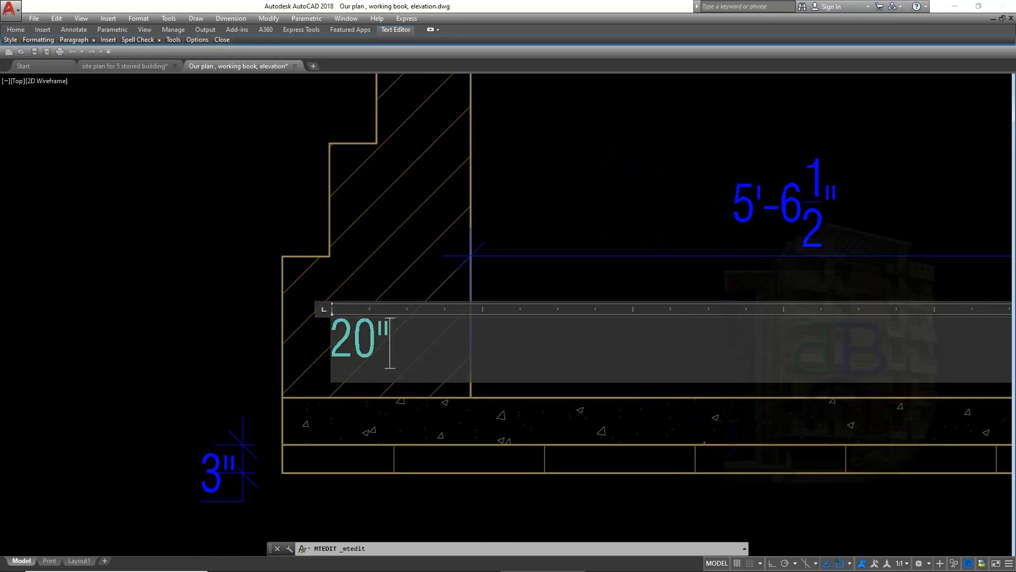
key("Return")
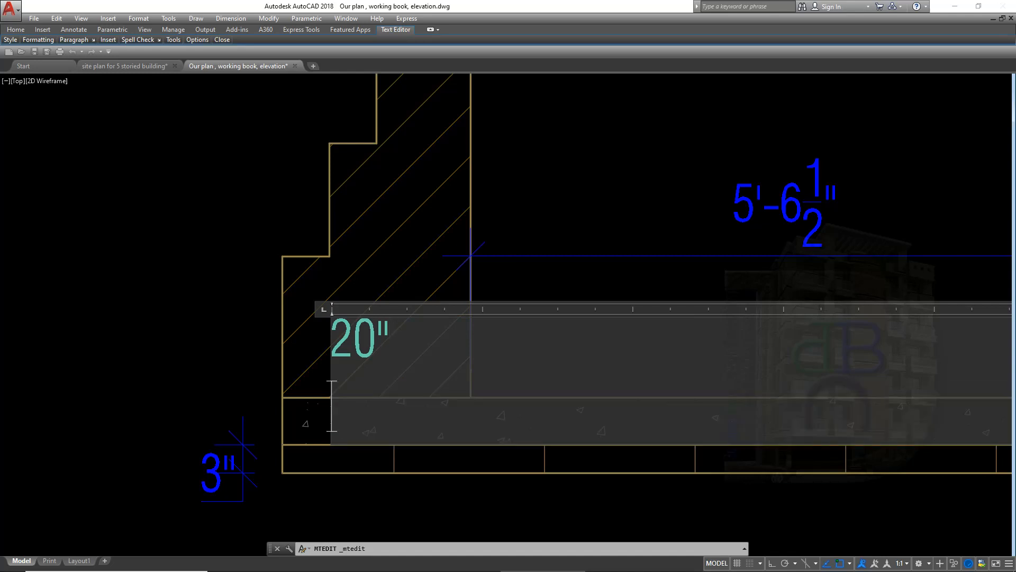
left_click(402, 291)
Move the 20" label up and inward so it sits centred in the inlet wall's lowest step.
left_click(370, 338)
left_click(332, 318)
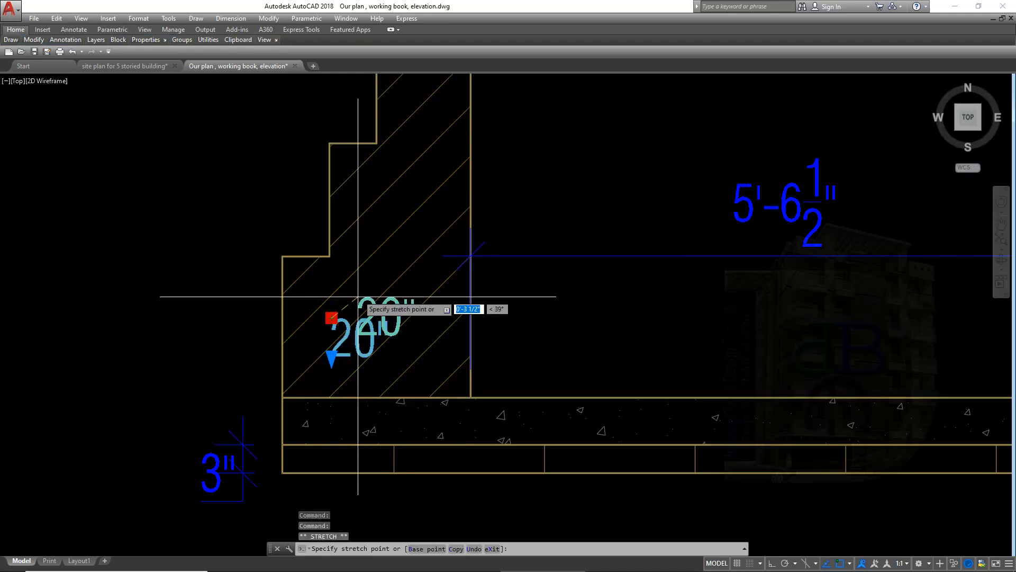
left_click(362, 289)
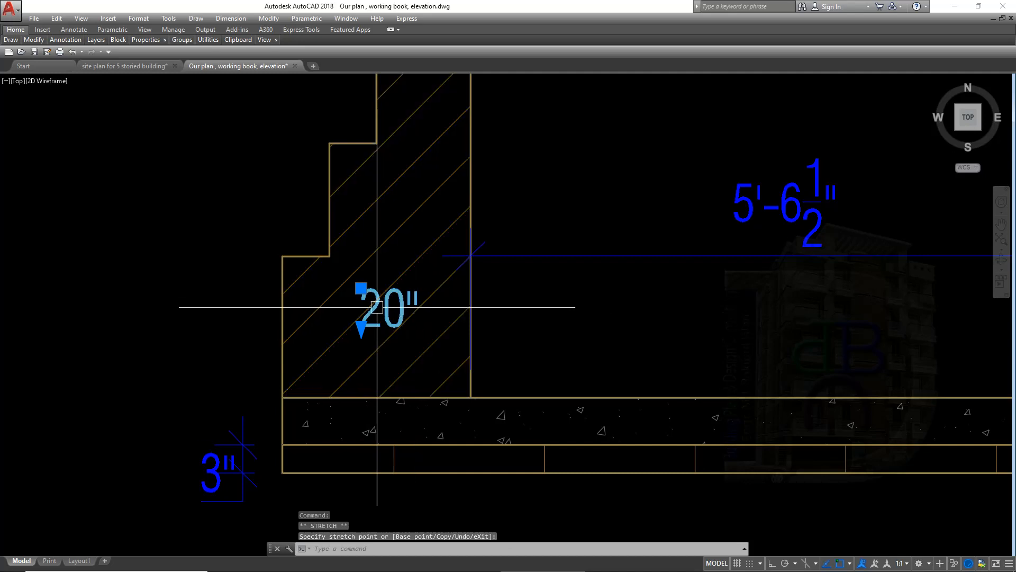
left_click(361, 289)
left_click(368, 289)
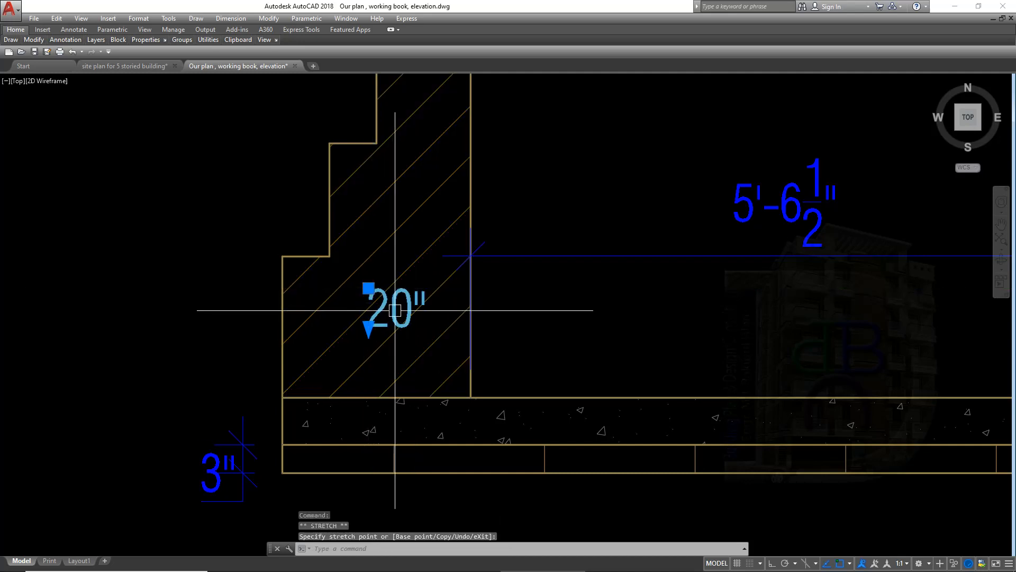
Copy the 20" label straight up into the inlet wall's middle step.
type("co")
key("space")
left_click(396, 309)
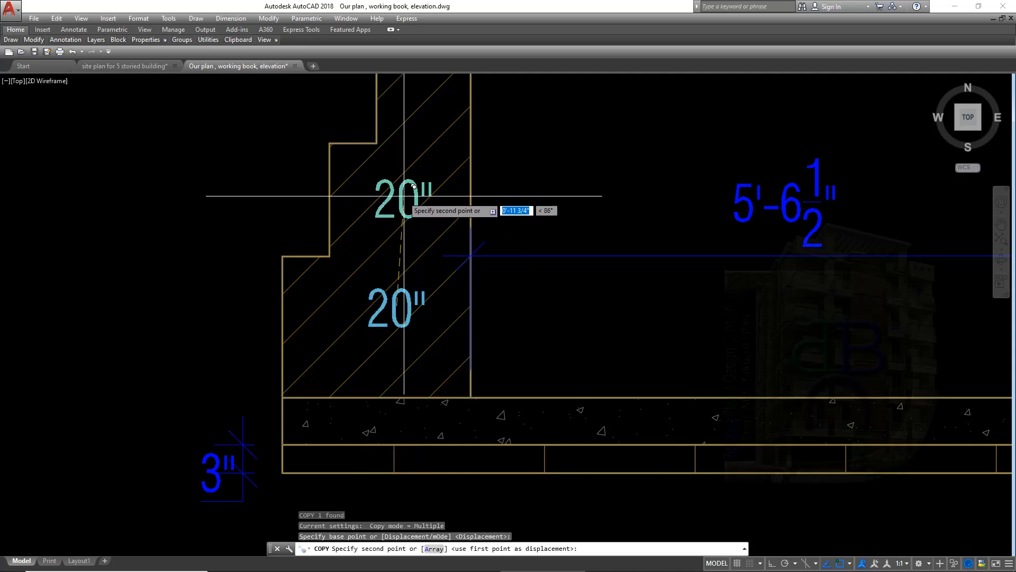
key("F8")
left_click(398, 195)
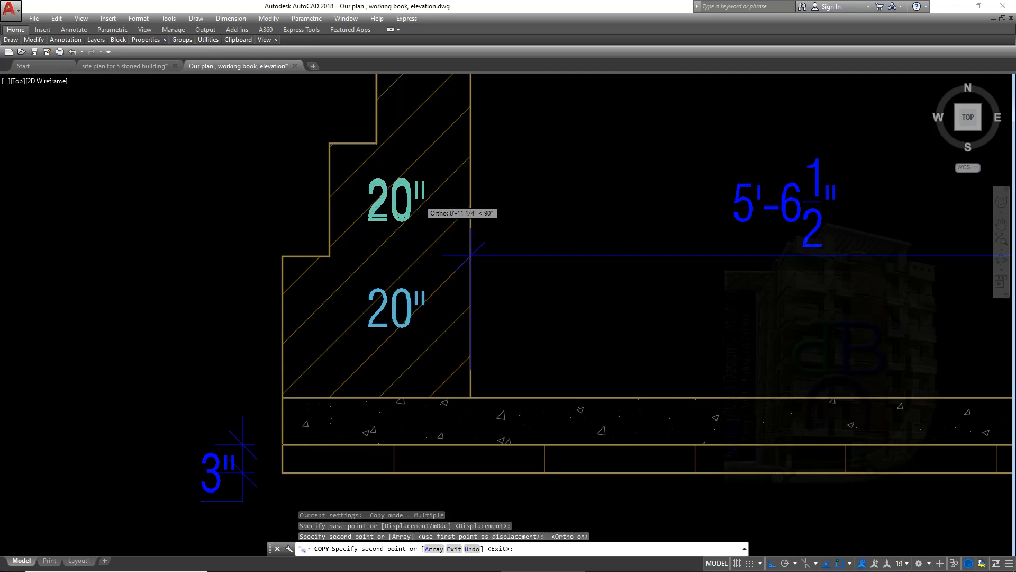
scroll(423, 124, "up", 1)
key("space")
Change the upper 20" label to 15" and centre it within the inlet wall's middle step.
double_click(386, 223)
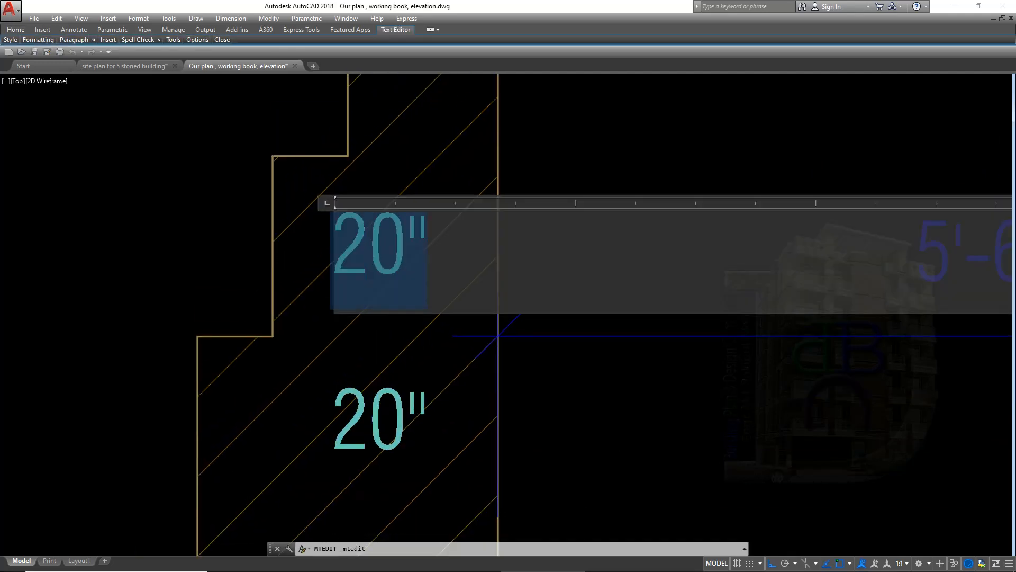
type("15\"")
key("Return")
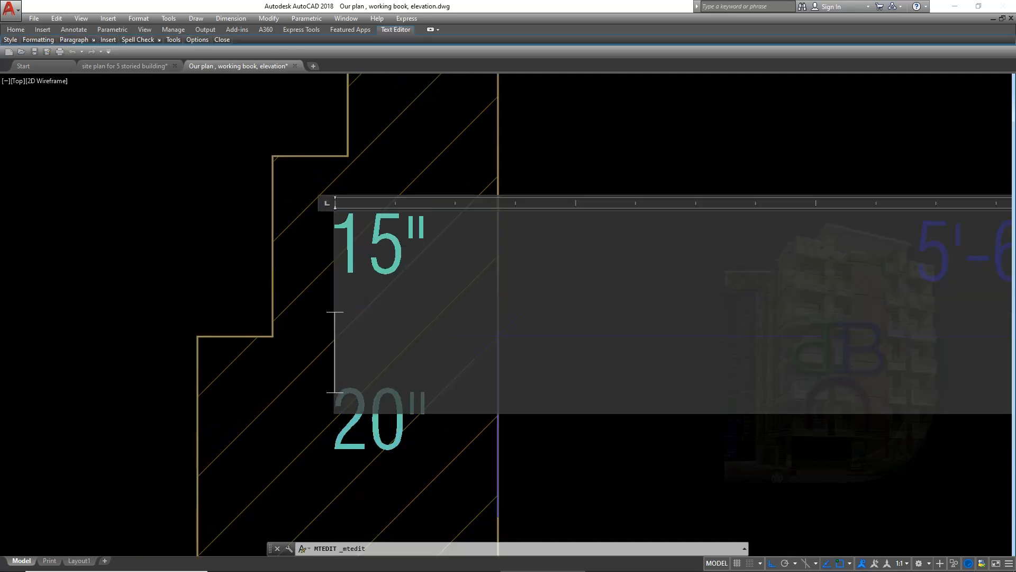
key("BackSpace")
left_click(503, 170)
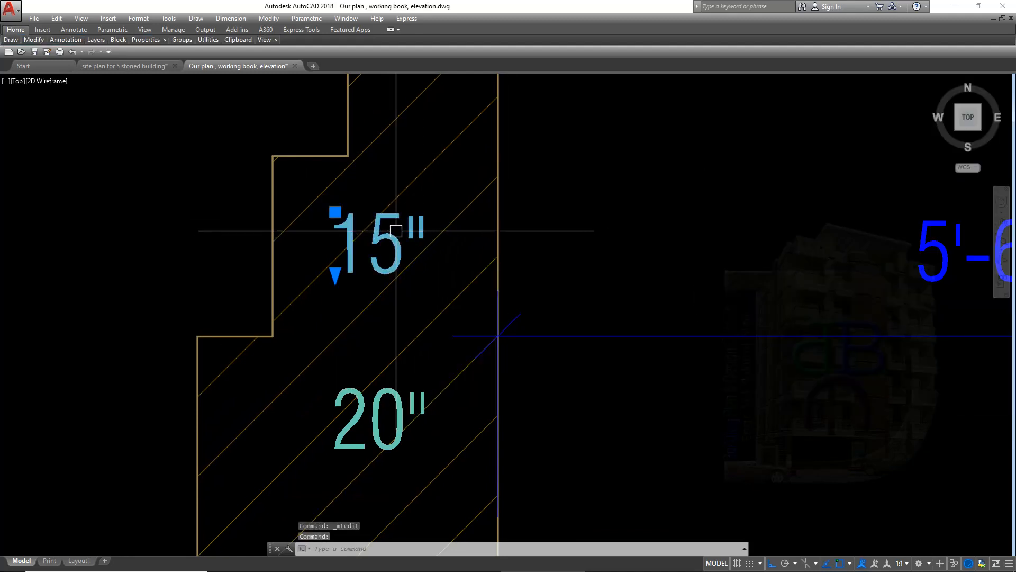
left_click(335, 212)
scroll(381, 275, "down", 1)
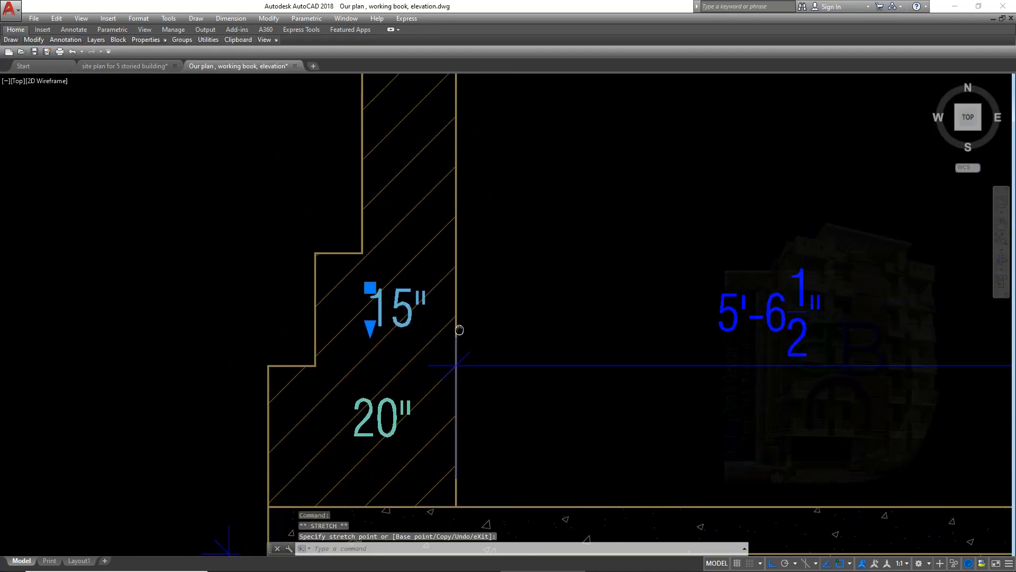
Copy the 15" label up into the narrow upper part of the inlet wall.
type("CO")
key("Return")
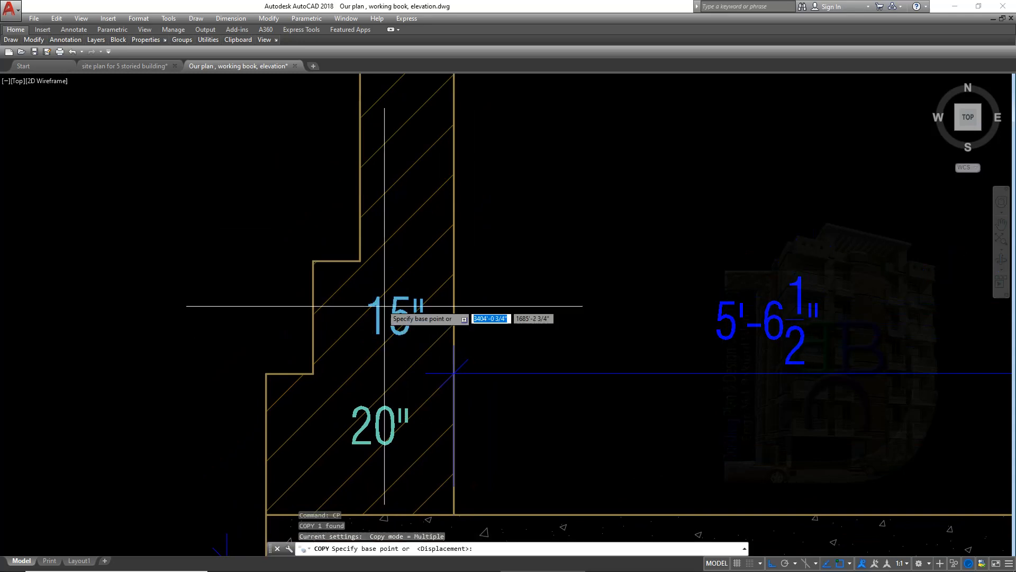
left_click(382, 304)
middle_click_drag(485, 223, 455, 379)
key("F8")
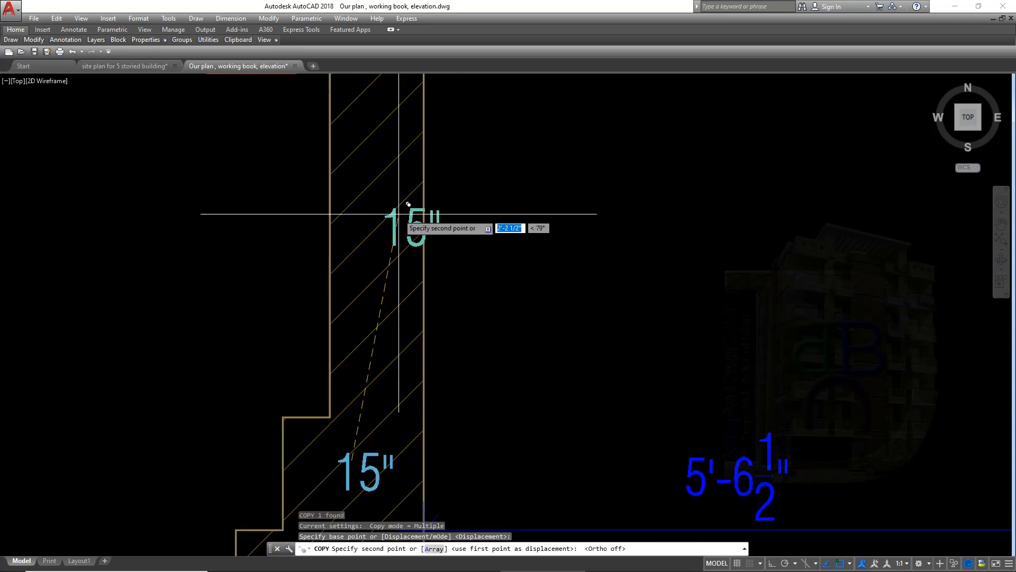
left_click(370, 194)
scroll(454, 273, "down", 1)
middle_click_drag(455, 272, 452, 281)
key("Return")
Reposition the copied label within the upper part of the inlet wall and change its text to 10".
scroll(405, 230, "up", 2)
left_click(368, 210)
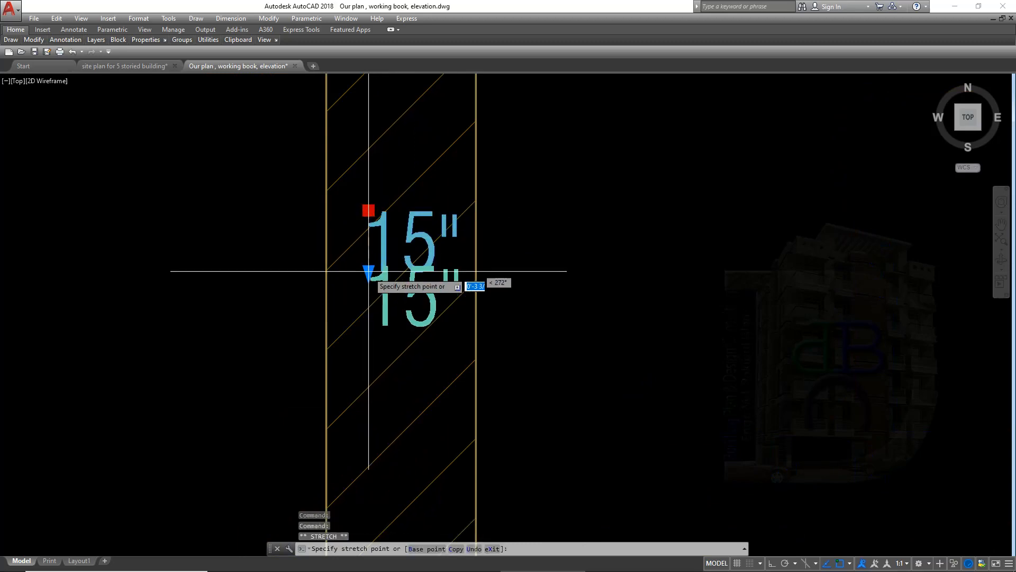
scroll(416, 303, "down", 5)
scroll(416, 304, "up", 5)
left_click(418, 303)
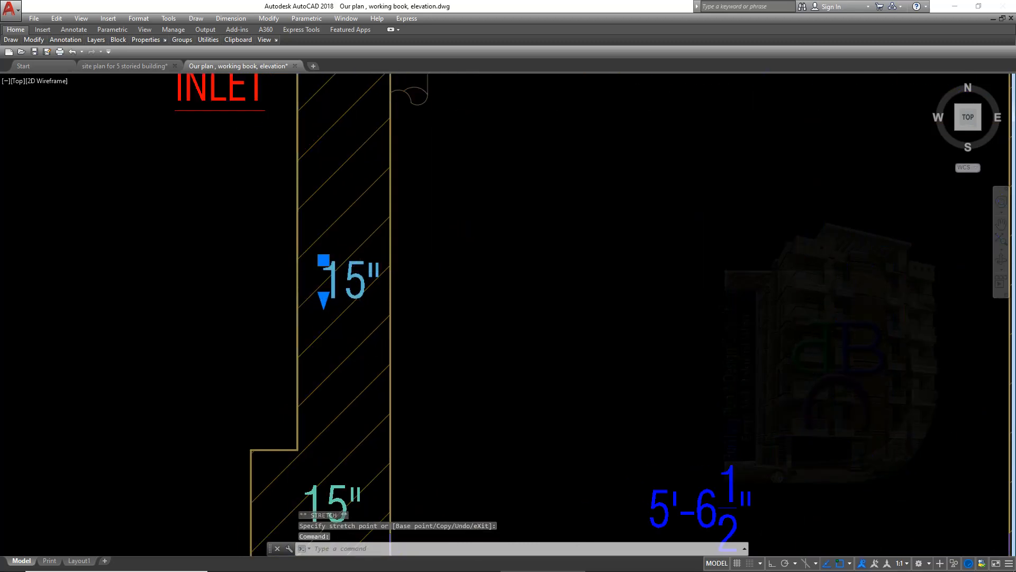
double_click(421, 304)
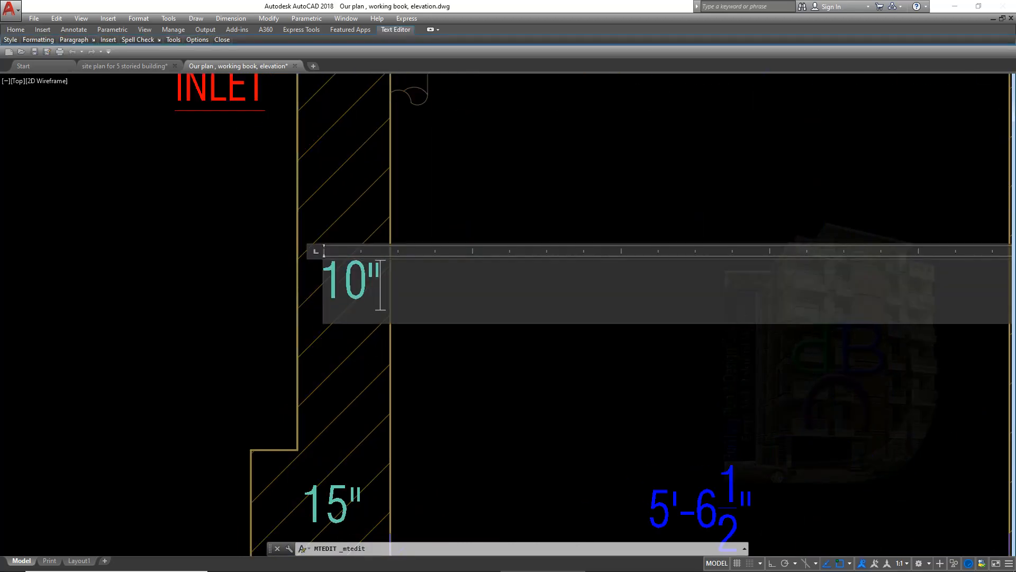
left_click(458, 363)
Copy the 10", 15" and 20" labels together horizontally from the inlet wall onto the outlet wall.
scroll(458, 363, "down", 5)
scroll(430, 397, "up", 3)
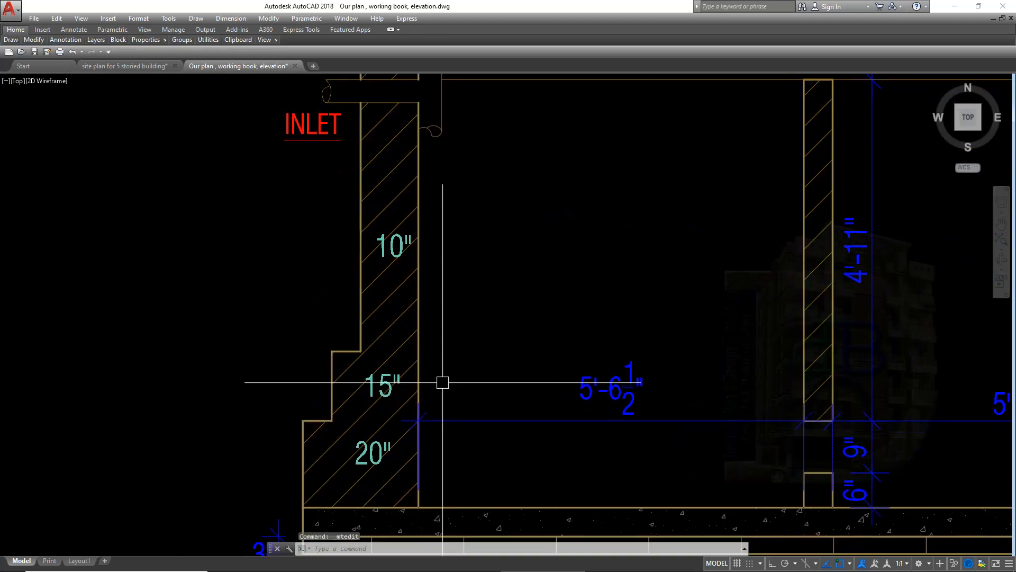
scroll(295, 291, "down", 5)
scroll(349, 337, "up", 5)
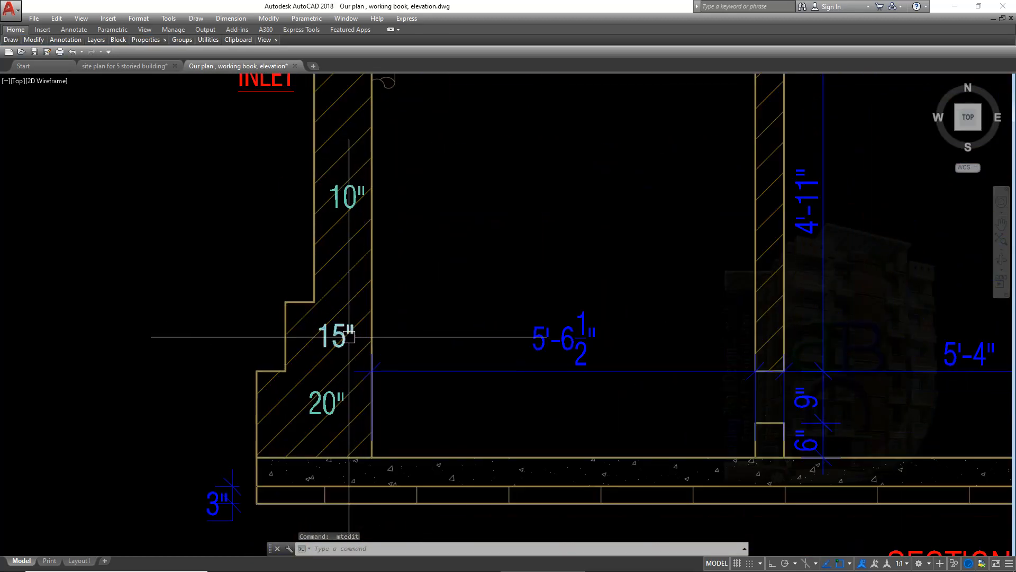
left_click(349, 337)
left_click(347, 197)
left_click(328, 403)
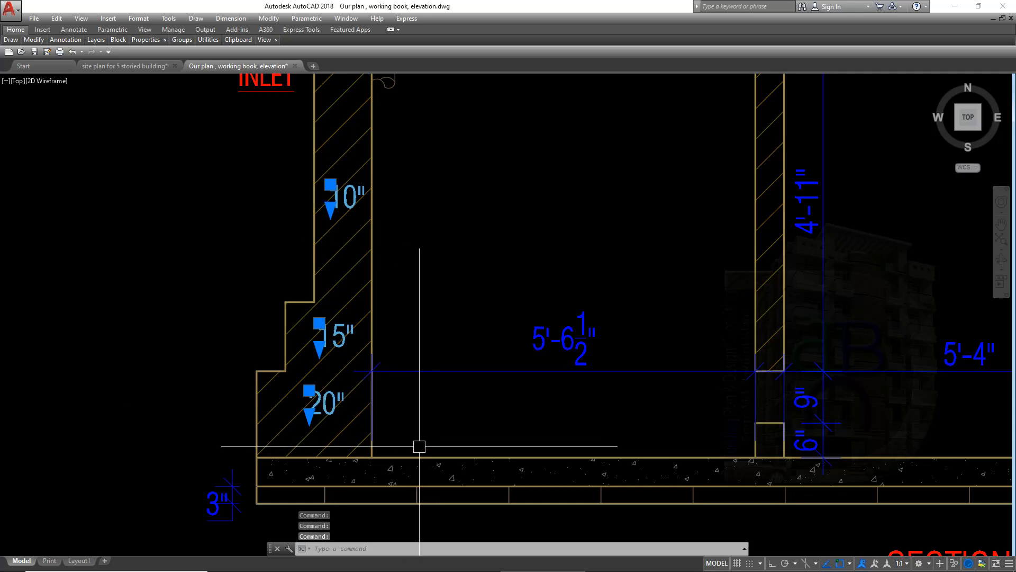
type("CO")
key("Return")
left_click(322, 192)
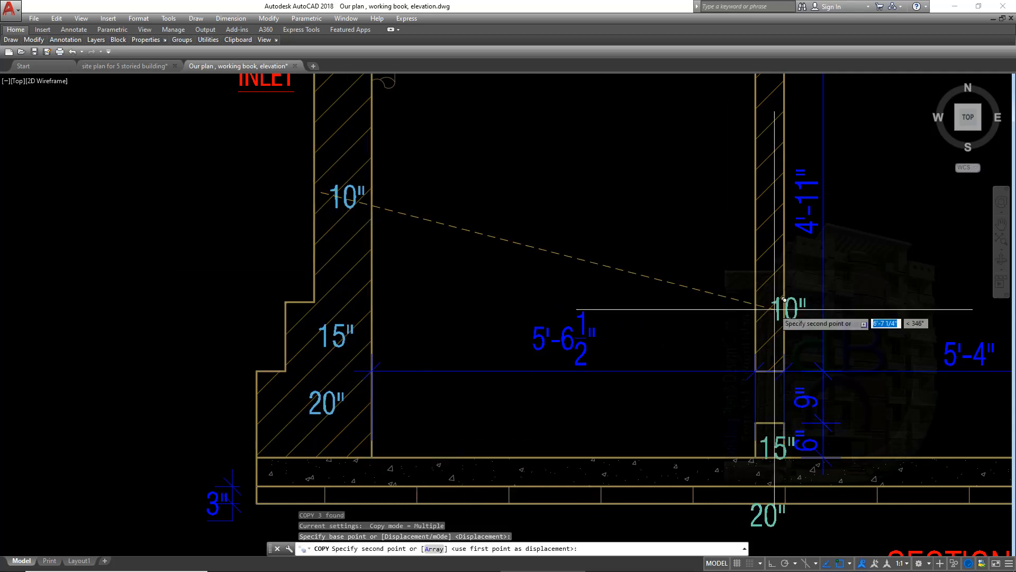
scroll(794, 318, "down", 5)
middle_click_drag(793, 318, 317, 380)
scroll(528, 342, "up", 5)
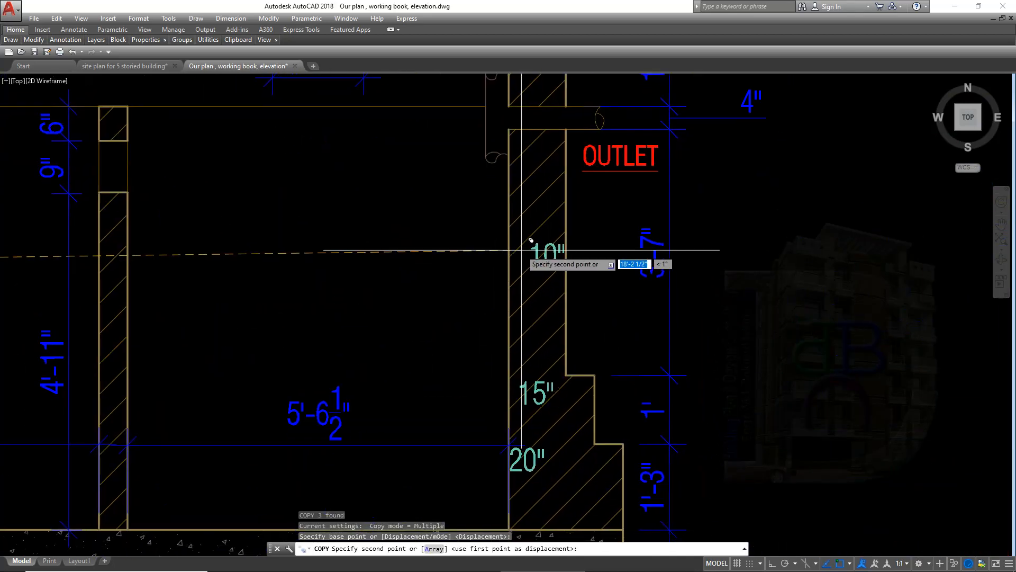
key("F8")
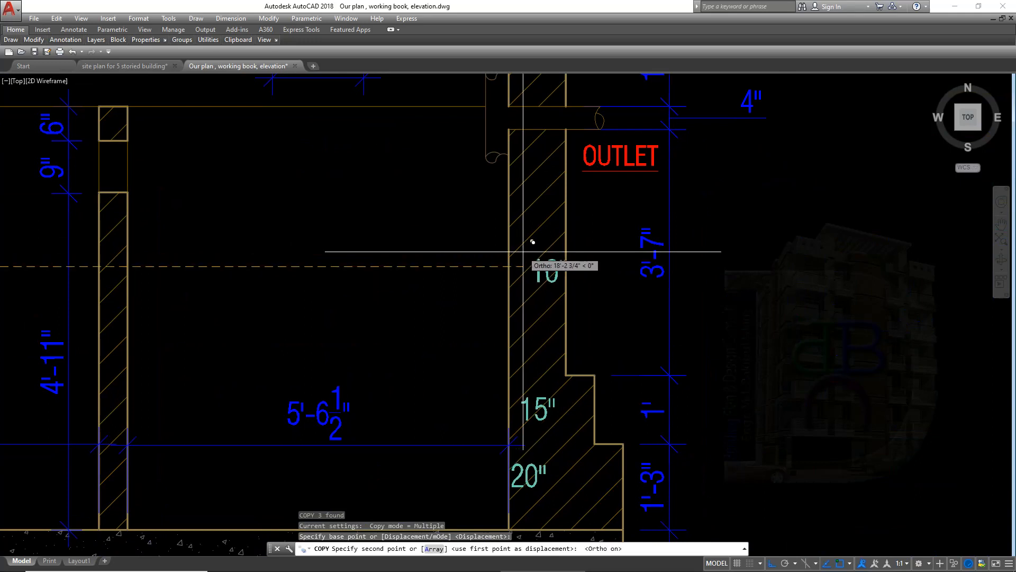
left_click(517, 255)
middle_click_drag(585, 422, 574, 377)
key("Escape")
Shift the outlet wall's 15" and 20" labels horizontally to centre them in their steps, and save the drawing.
left_click(527, 373)
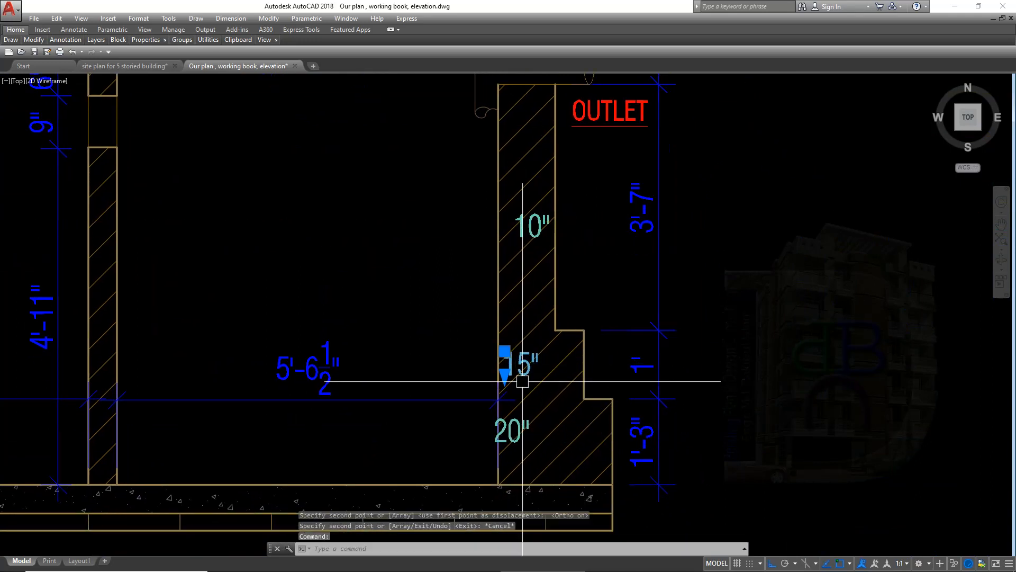
scroll(507, 363, "up", 2)
left_click(500, 342)
left_click(536, 341)
key("Escape")
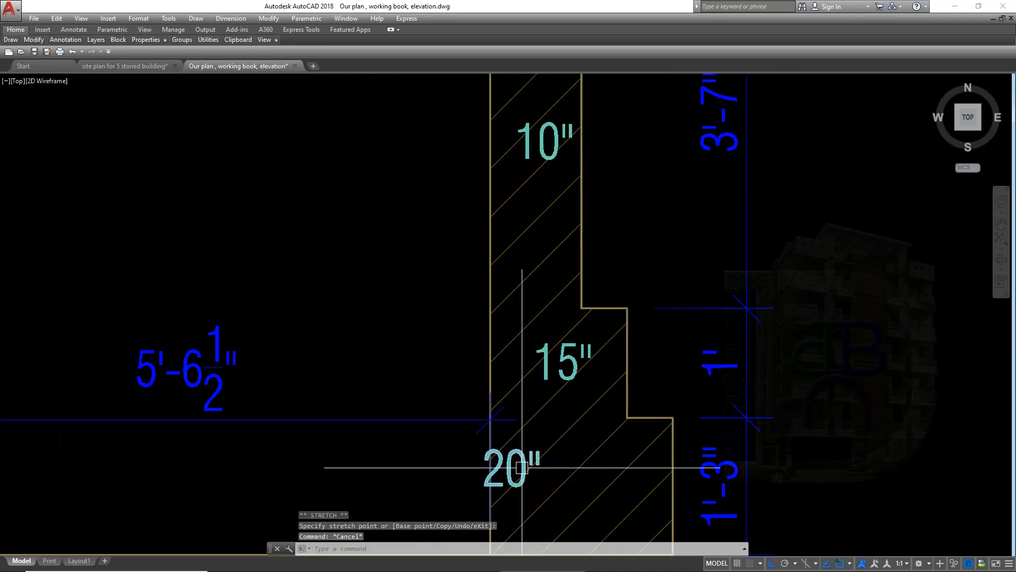
left_click(492, 466)
left_click(484, 449)
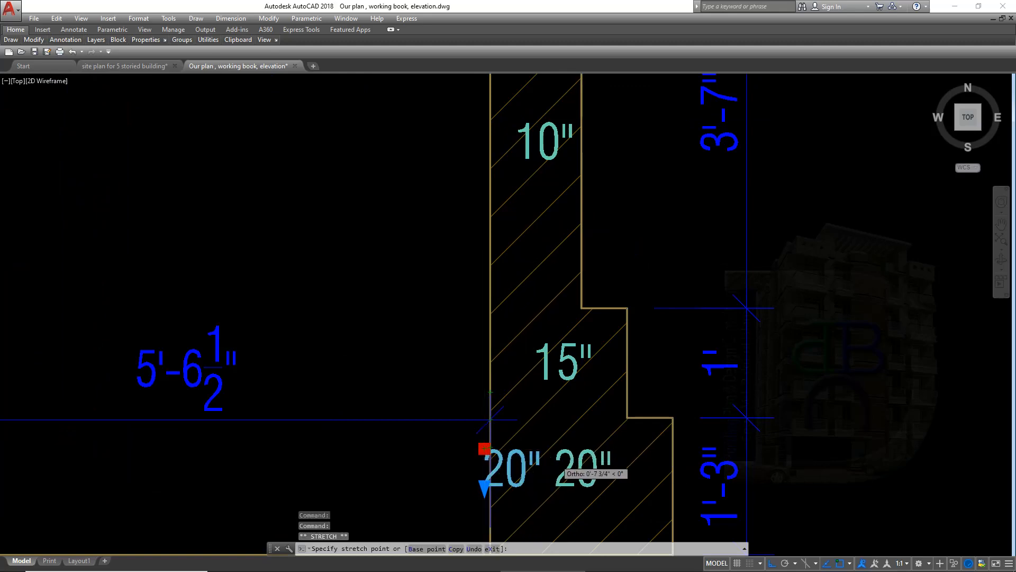
key("Escape")
scroll(582, 439, "down", 5)
scroll(523, 438, "up", 2)
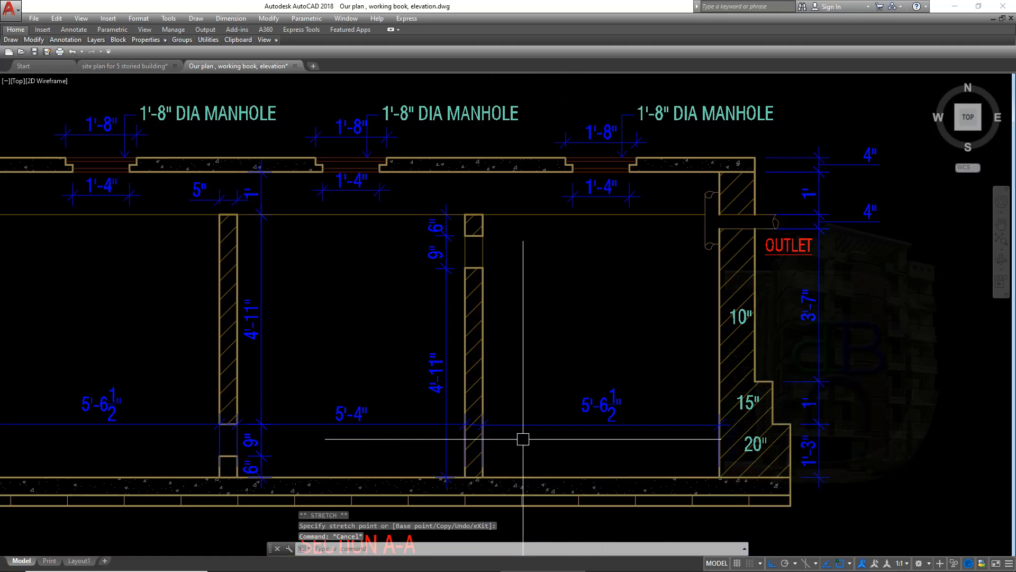
key("ctrl+s")
Review the whole Section A-A, checking the wall thickness labels, manhole labels and dimensions.
scroll(623, 381, "down", 2)
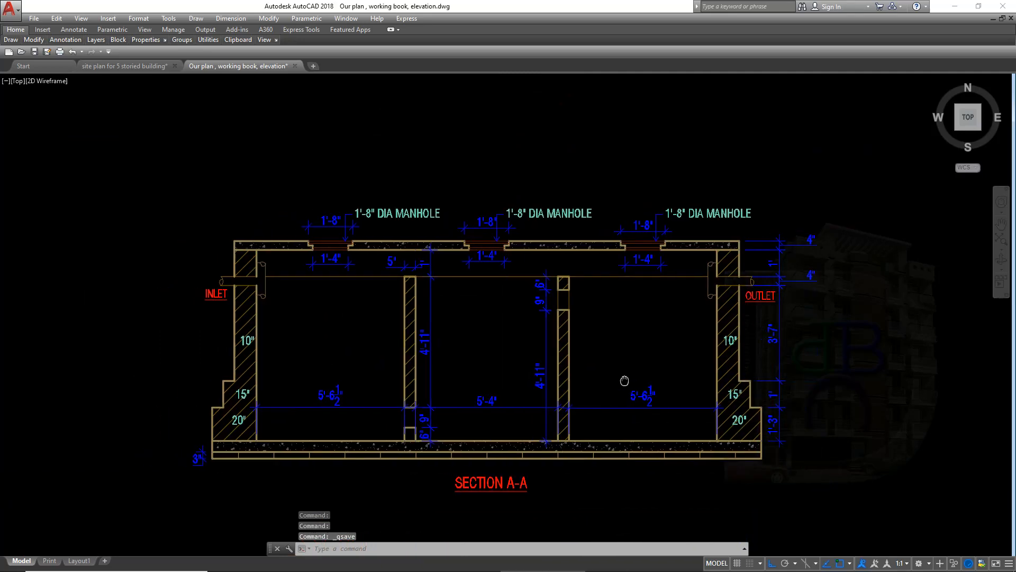
scroll(625, 381, "up", 4)
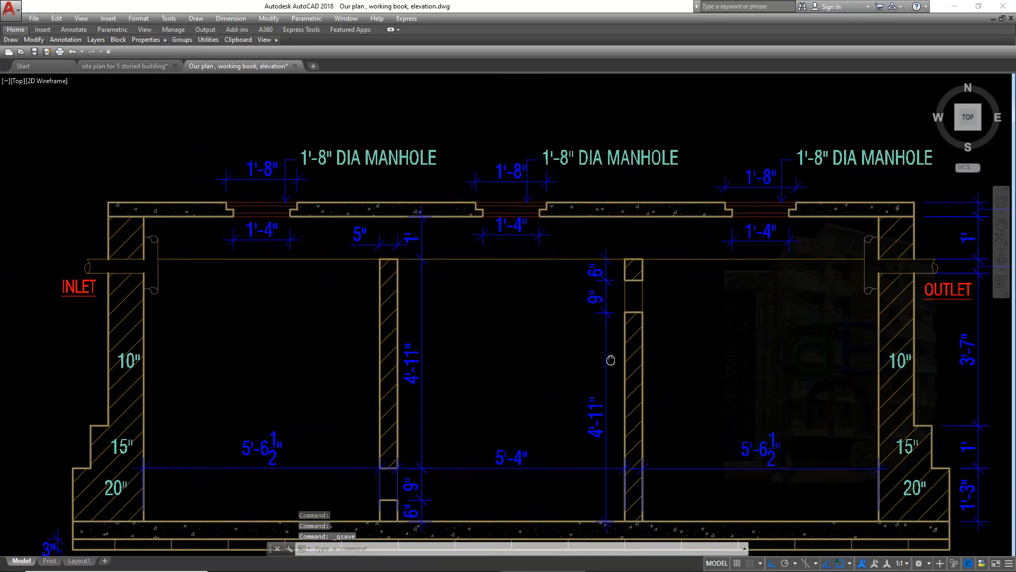
middle_click_drag(609, 326, 596, 293)
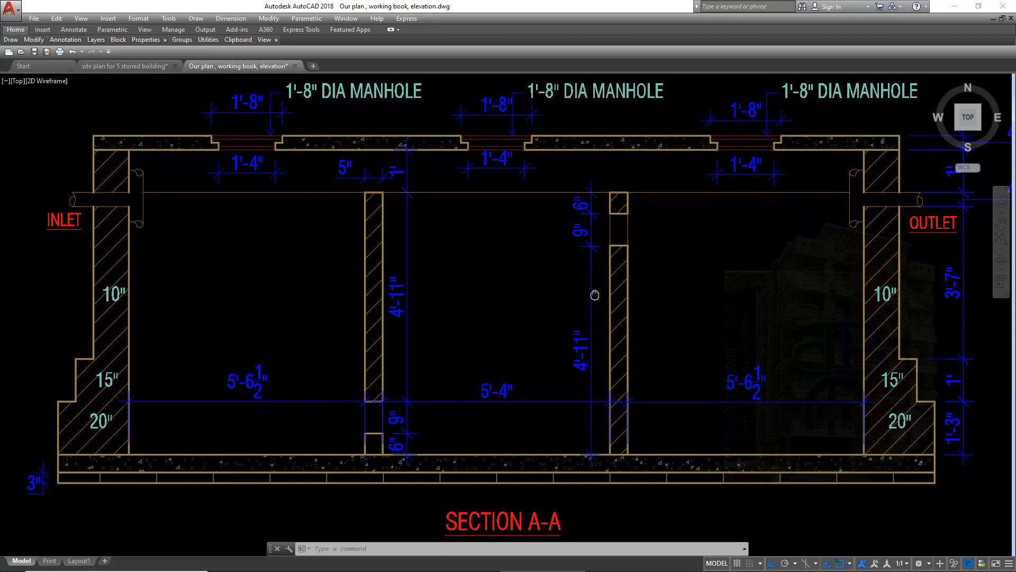
mouse_move(595, 293)
middle_mouse_down()
mouse_move(594, 318)
mouse_move(577, 300)
middle_mouse_up()
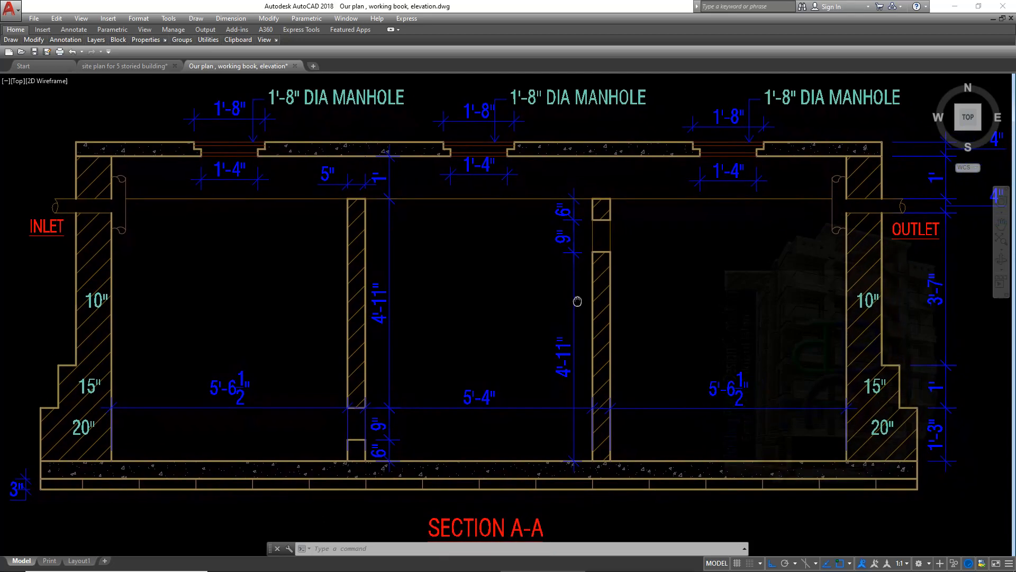
scroll(561, 444, "down", 5)
scroll(561, 444, "up", 3)
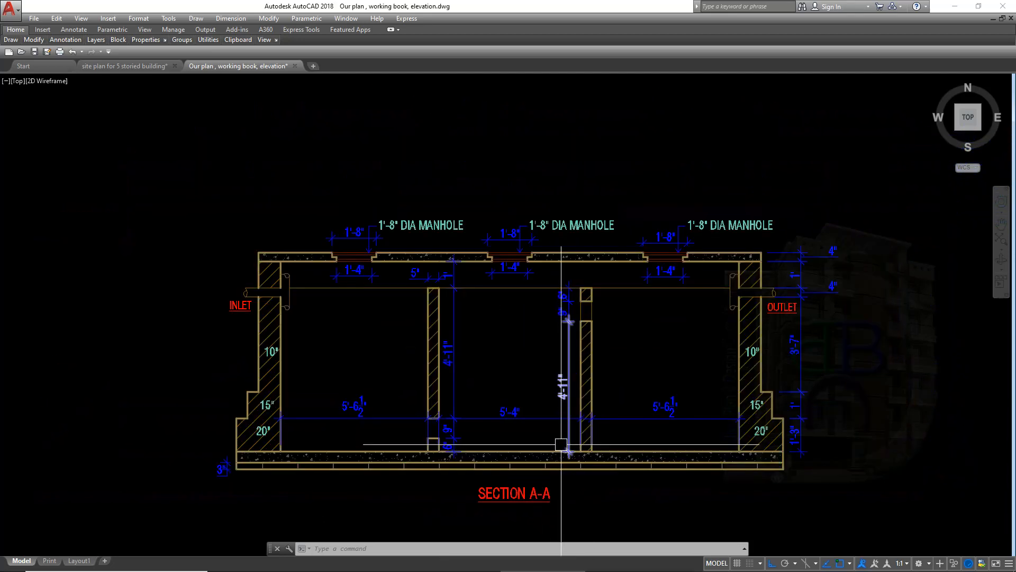
middle_click_drag(561, 443, 569, 432)
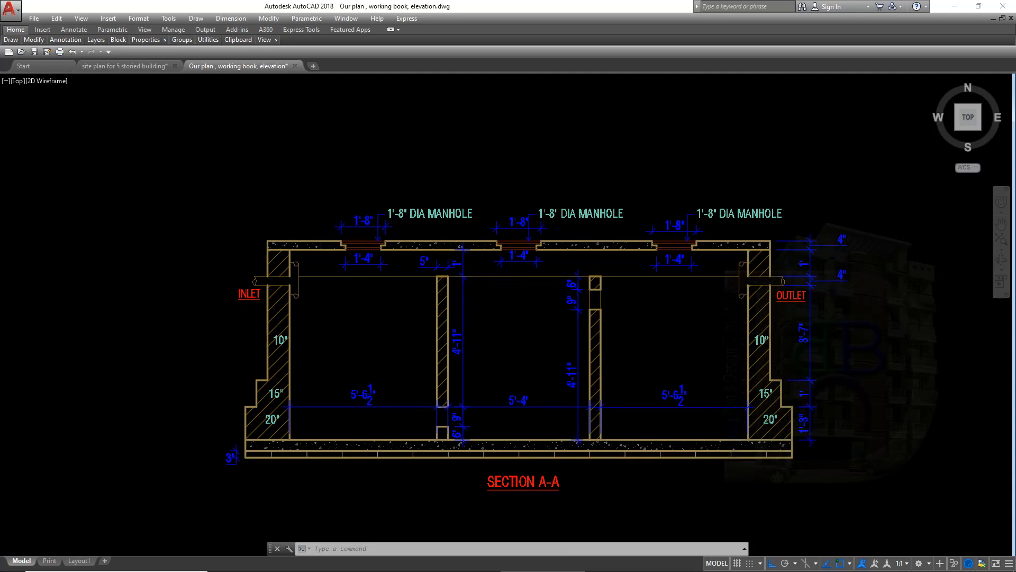
Change the section's title text to SECTION OF SEPTIC TANK A-A.
left_click(524, 481)
double_click(525, 482)
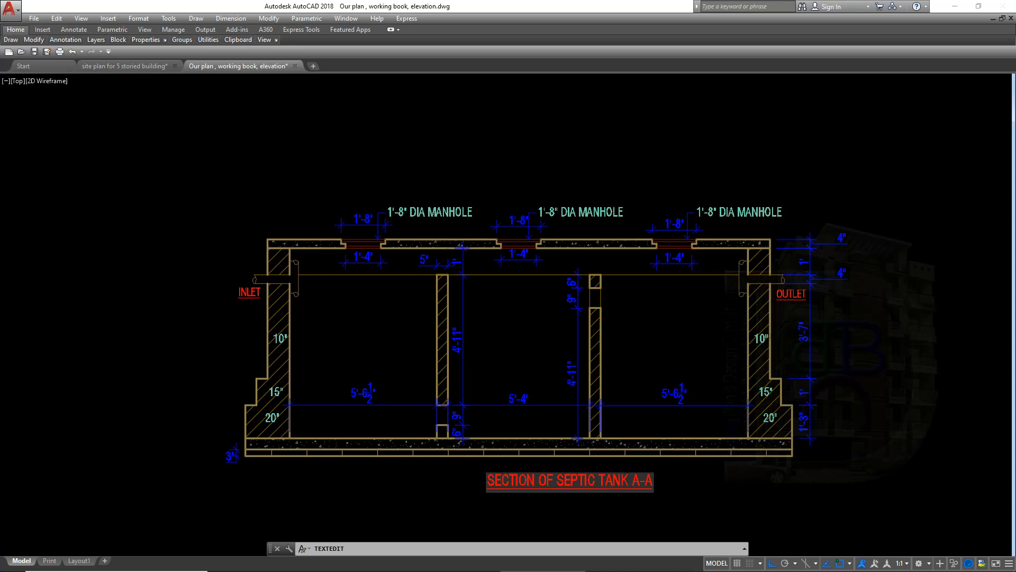
key("Return")
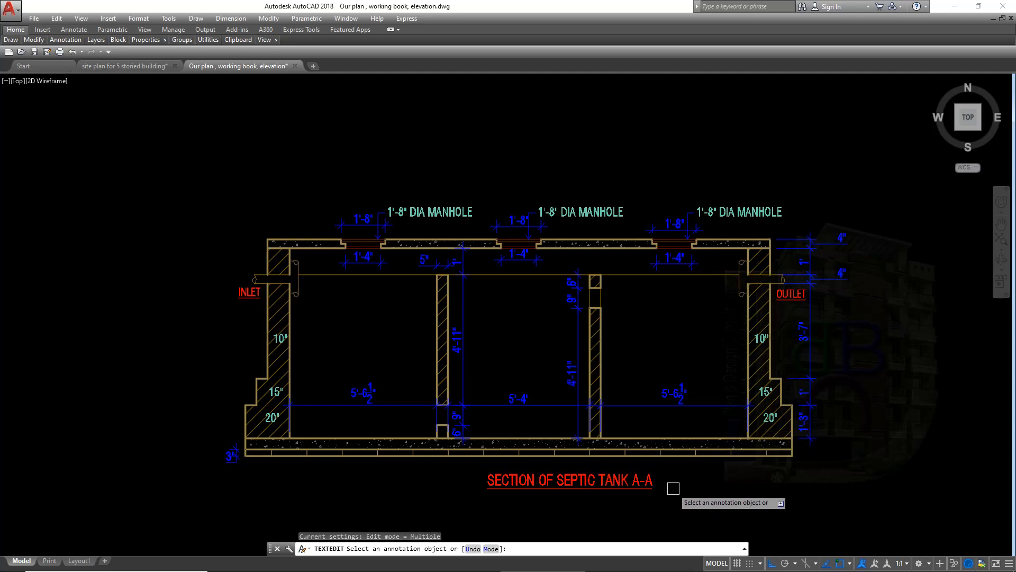
Move the section title horizontally left to centre it beneath the septic tank section.
key("Escape")
left_click(677, 484)
left_click(483, 476)
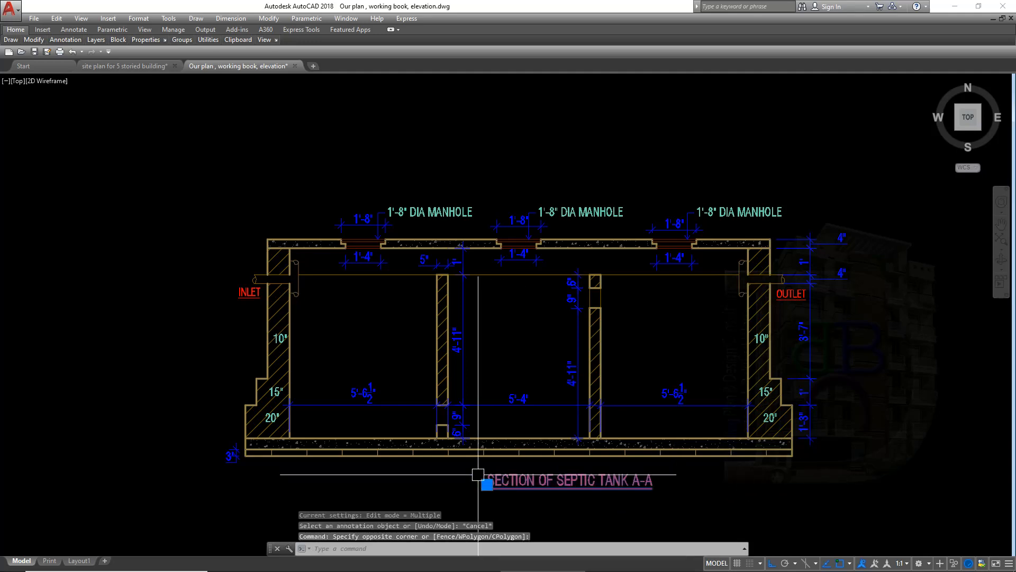
left_click(487, 484)
left_click(444, 484)
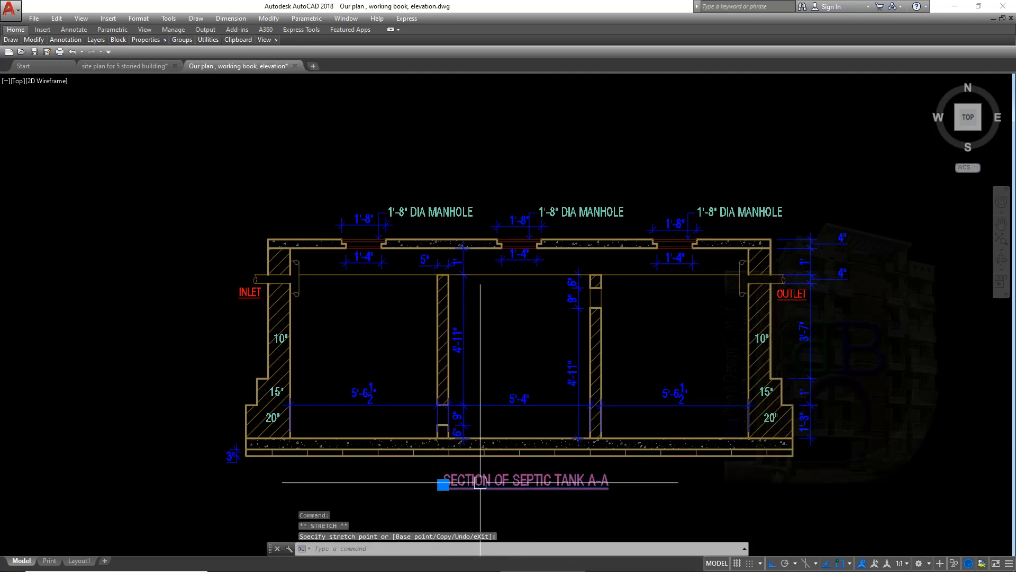
left_click(443, 484)
left_click(443, 484)
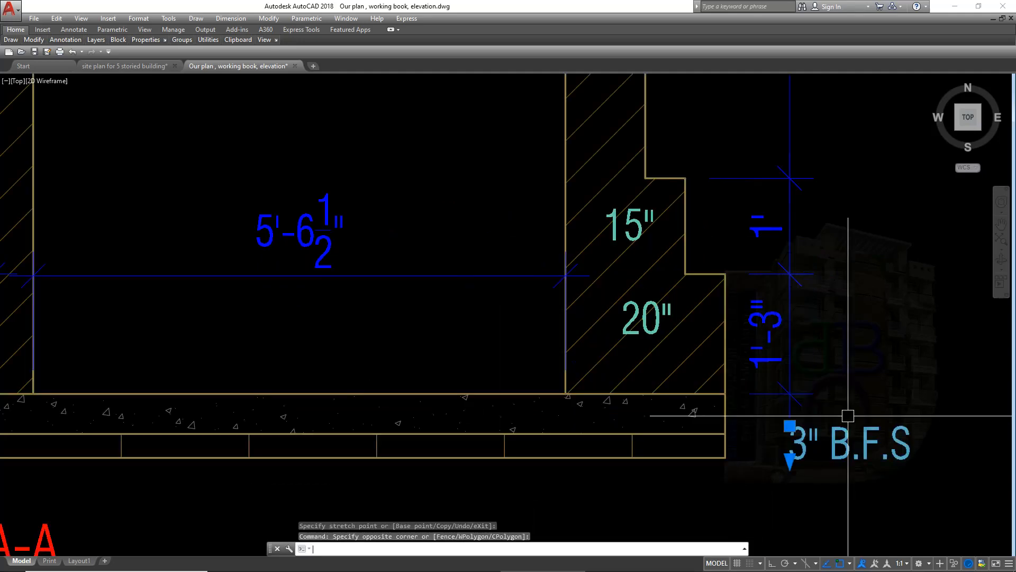
Copy the 3" B.F.S label straight up to sit directly above the original, beside the base slab.
left_click(808, 450)
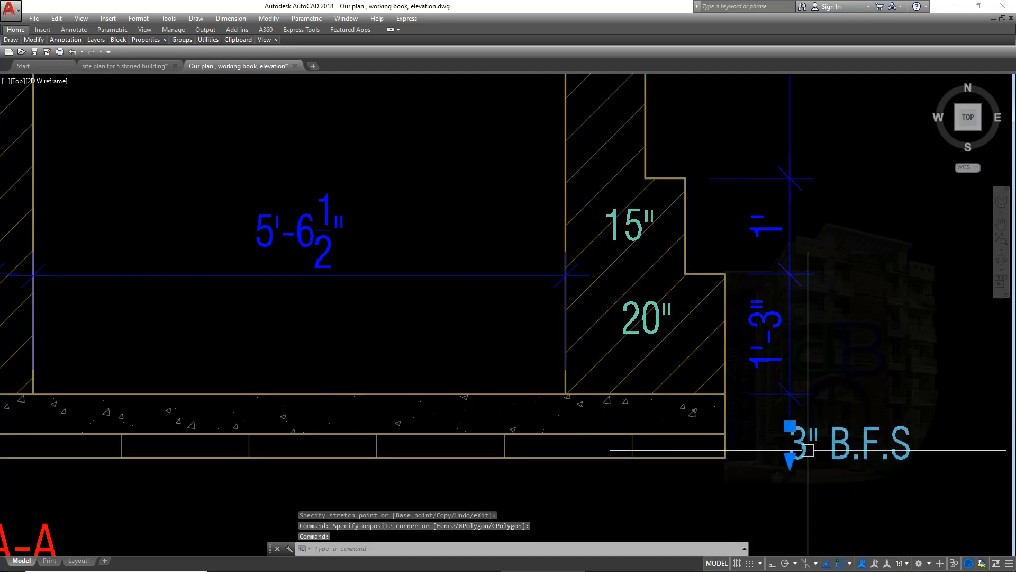
right_click(808, 449)
left_click(846, 493)
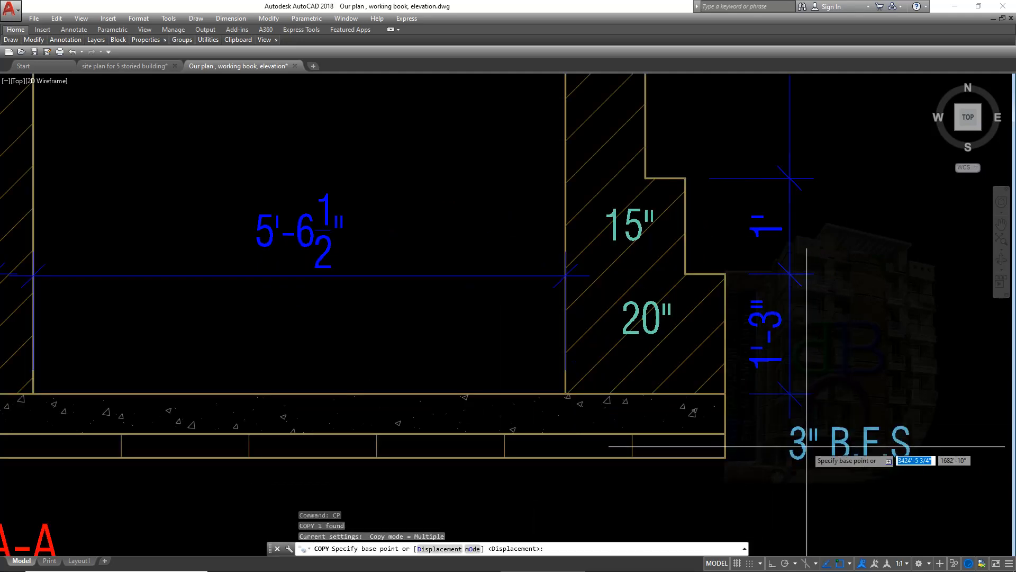
left_click(845, 446)
scroll(846, 418, "up", 2)
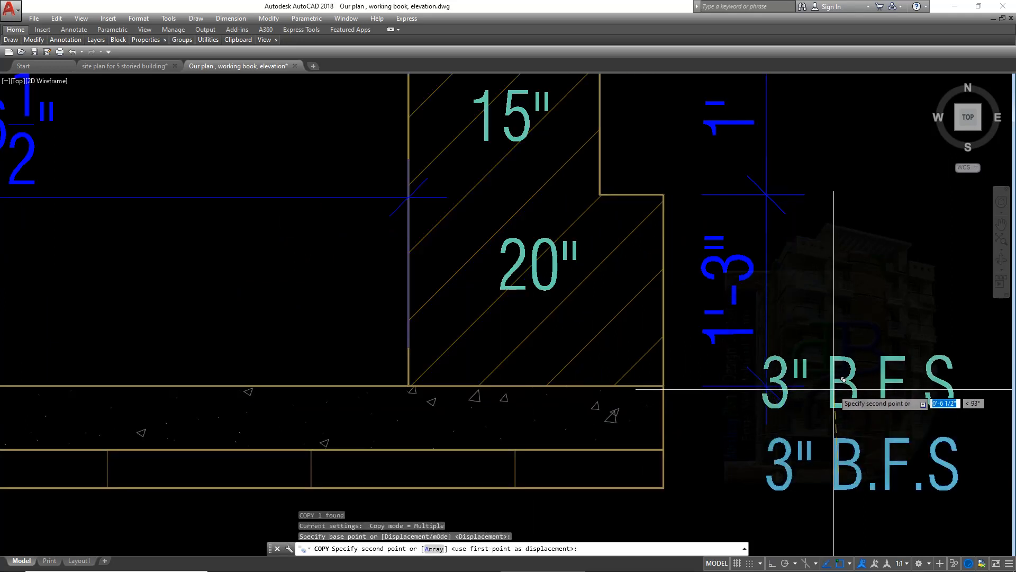
key("F8")
left_click(829, 406)
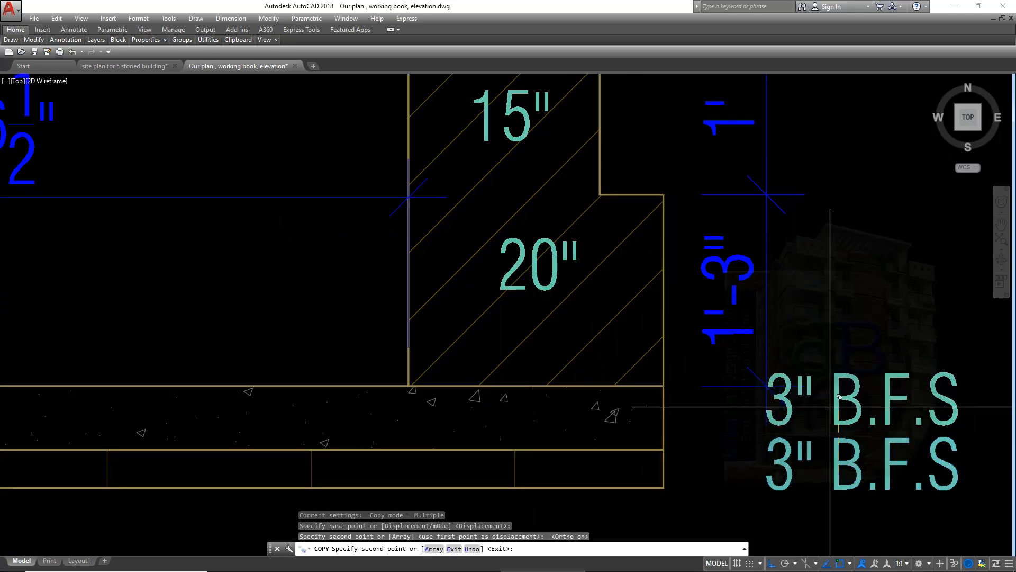
middle_click_drag(829, 406, 799, 395)
key("Return")
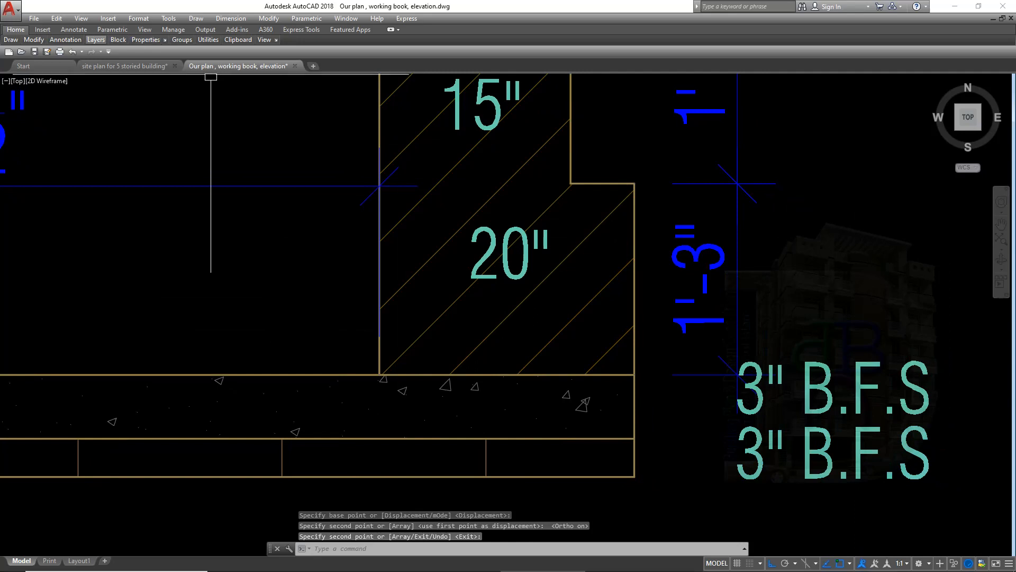
mouse_move(66, 40)
left_click(87, 59)
left_click(634, 476)
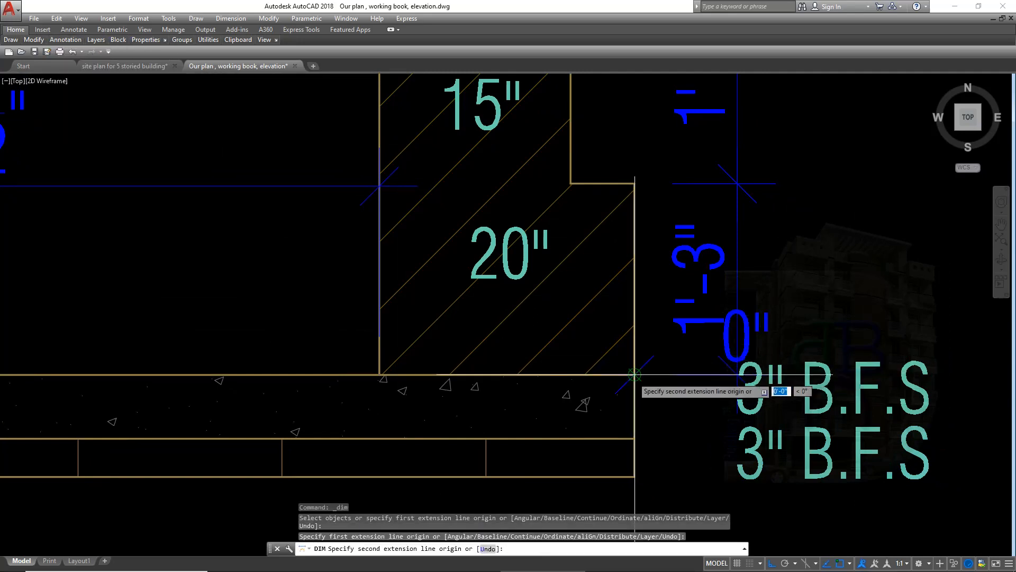
key("Escape")
Change the upper 3" B.F.S label's text to 5" C.C.
middle_click_drag(873, 428, 827, 422)
left_click(724, 380)
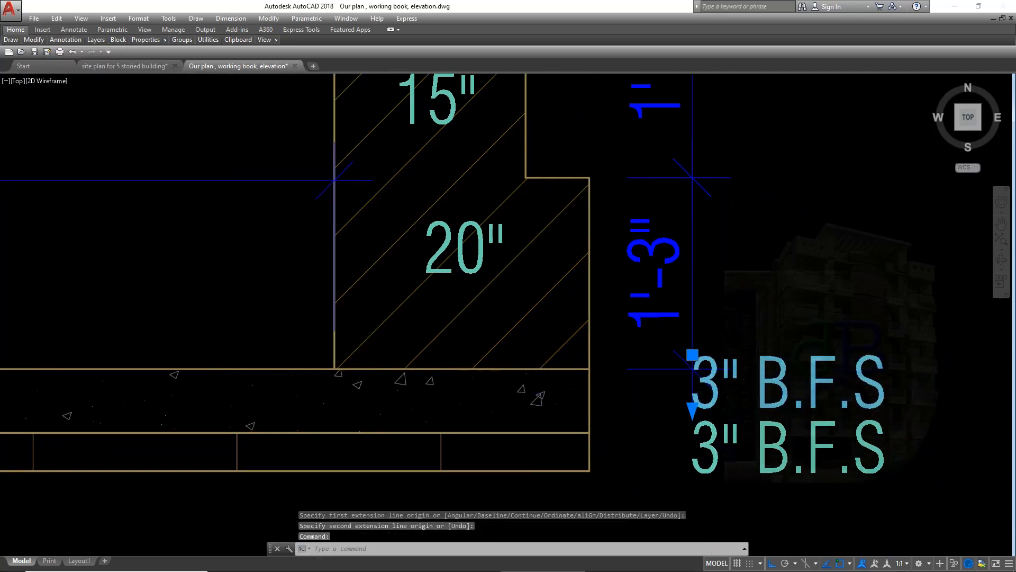
double_click(721, 381)
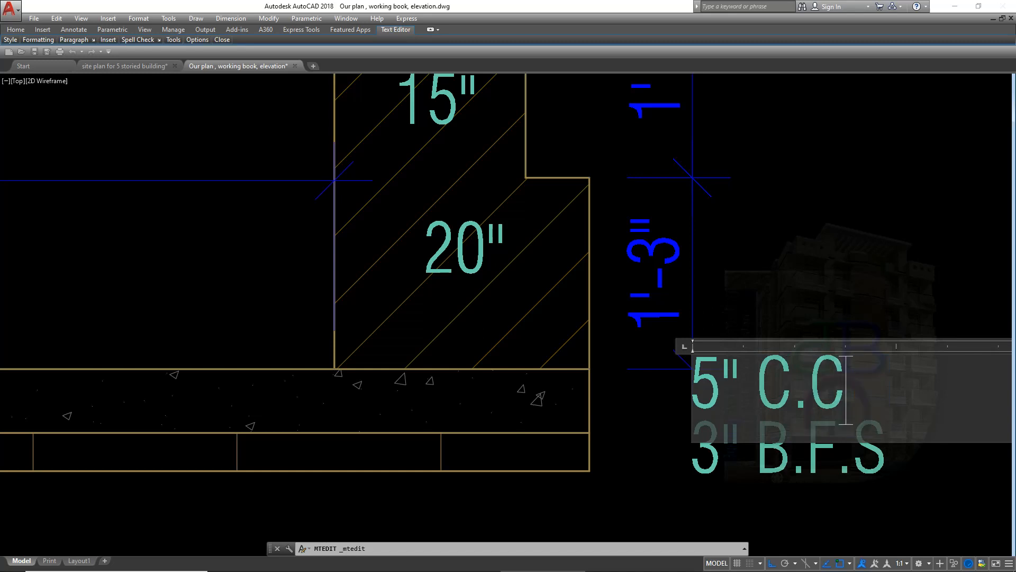
left_click(873, 503)
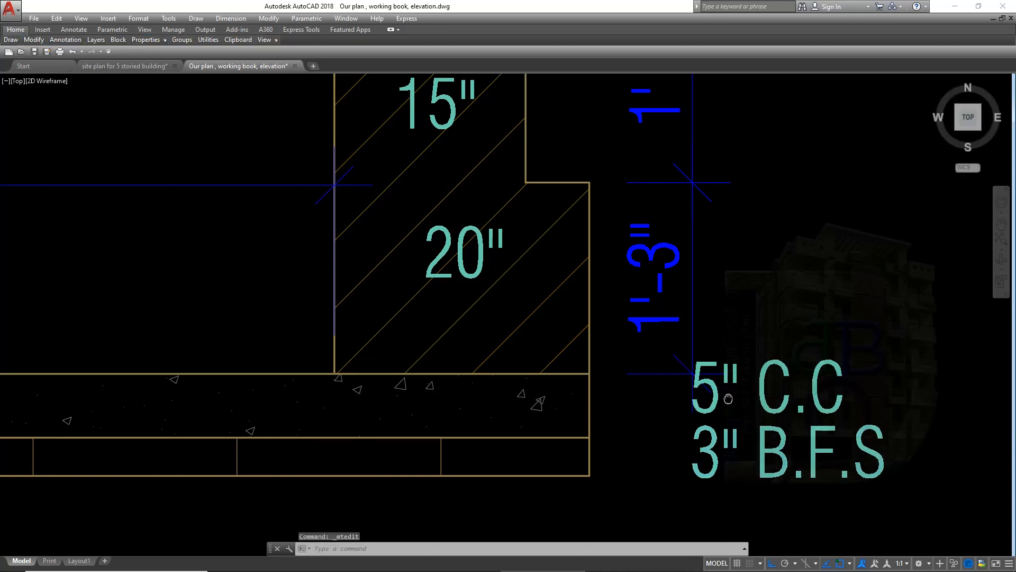
scroll(757, 418, "down", 4)
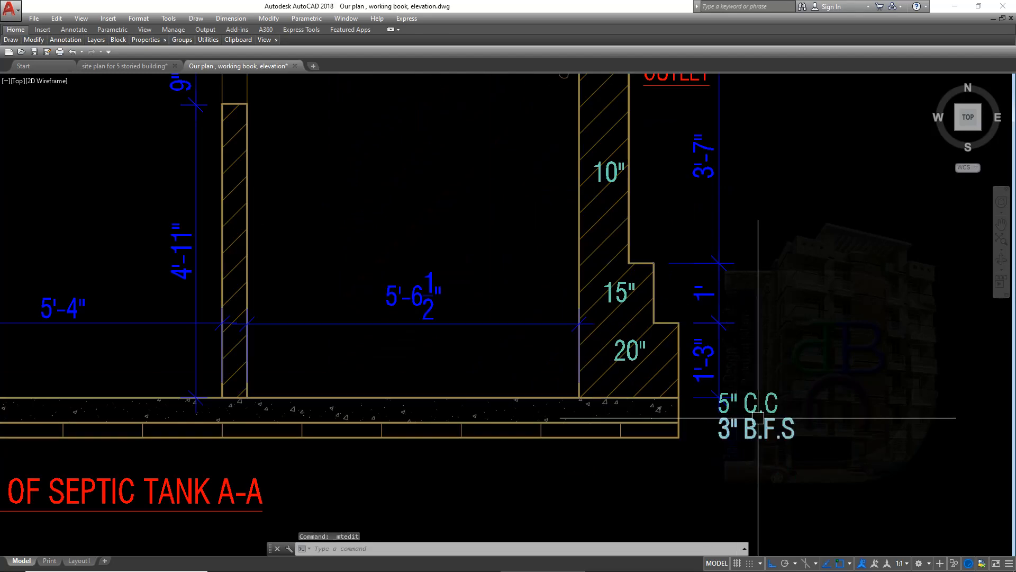
scroll(757, 415, "up", 1)
scroll(762, 420, "down", 4)
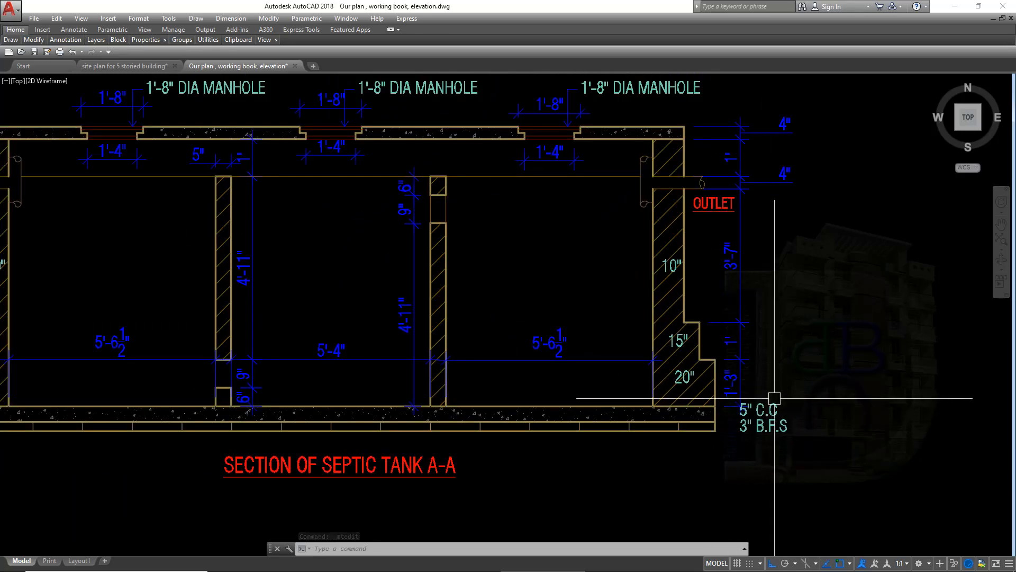
Copy the 5" C.C label vertically up to the roof slab's outlet end, near its thickness dimension.
scroll(765, 413, "up", 4)
left_click(723, 412)
left_click(717, 412)
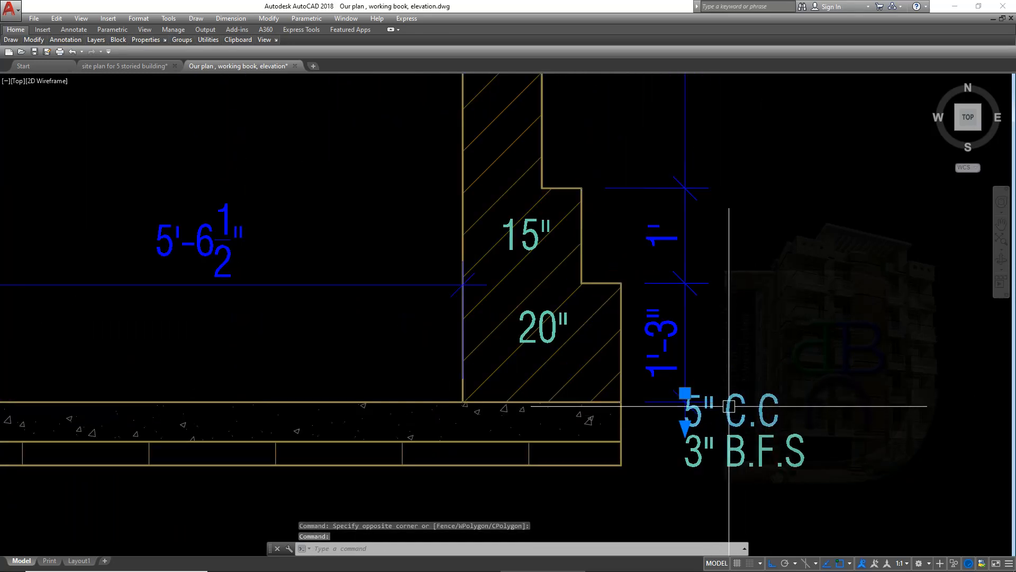
type("co")
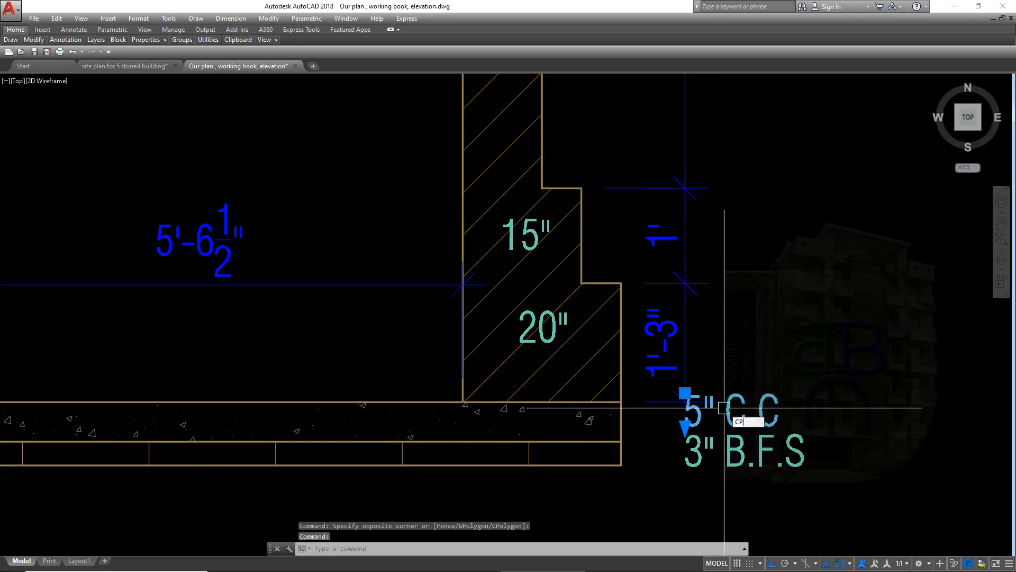
key("space")
left_click(683, 402)
middle_click_drag(666, 269, 660, 550)
middle_click_drag(681, 224, 681, 490)
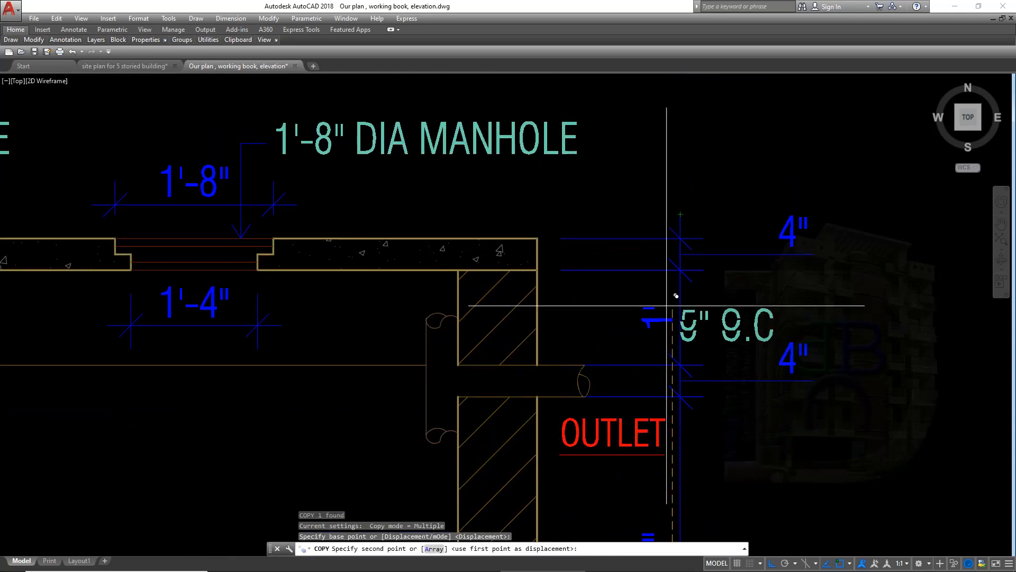
scroll(668, 247, "up", 1)
left_click(668, 239)
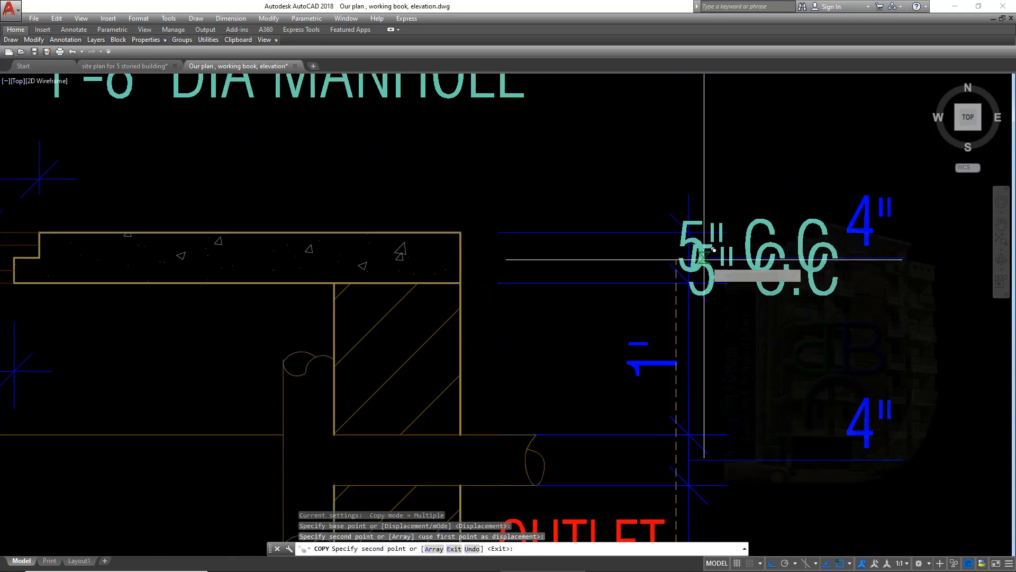
scroll(688, 241, "up", 1)
key("Return")
Nudge the copied 5" C.C label down level with the roof slab and delete the slab's overlapping 4" thickness dimension.
left_click(702, 242)
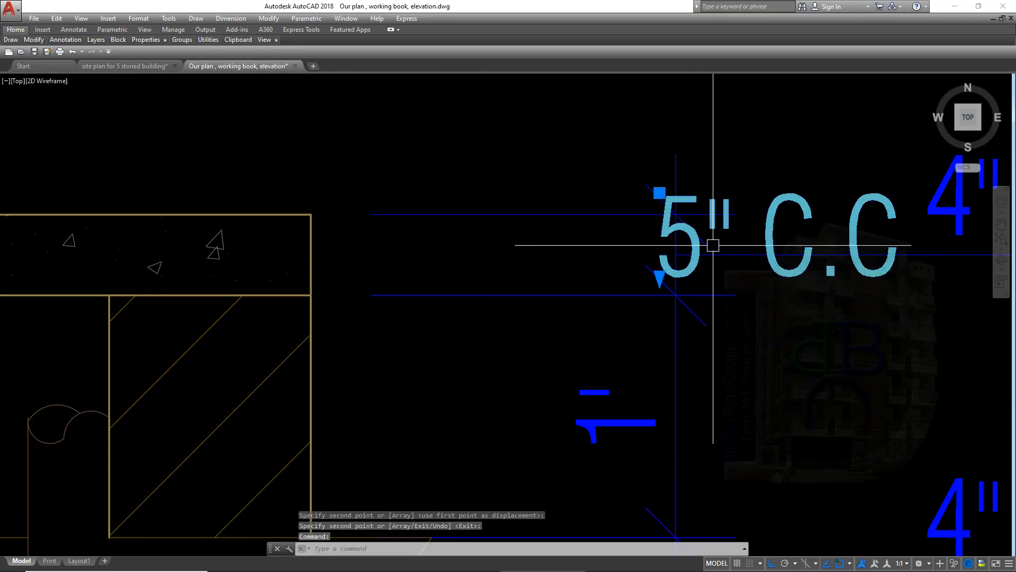
left_click(658, 194)
middle_click_drag(751, 250, 602, 272)
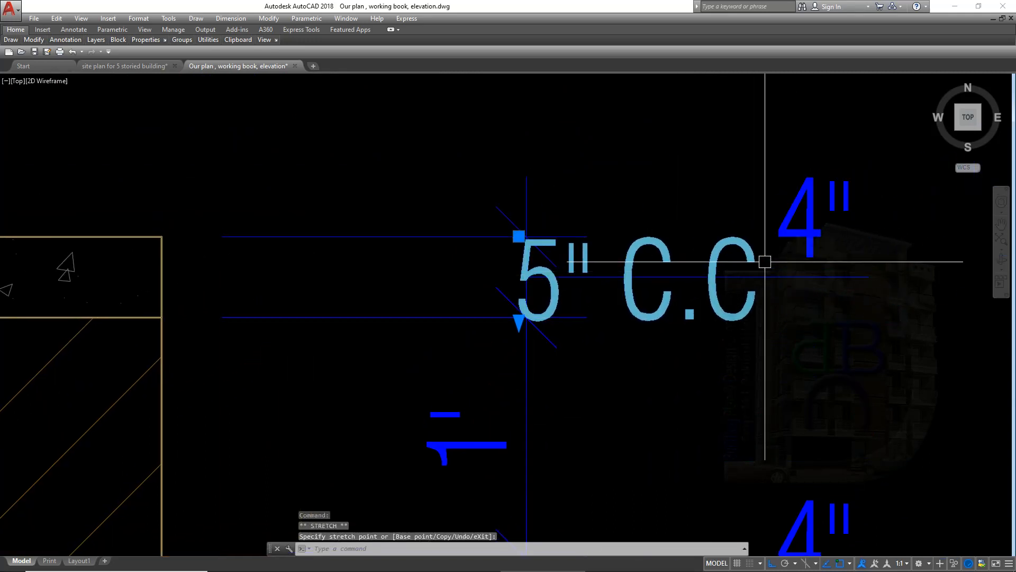
key("Escape")
left_click(815, 208)
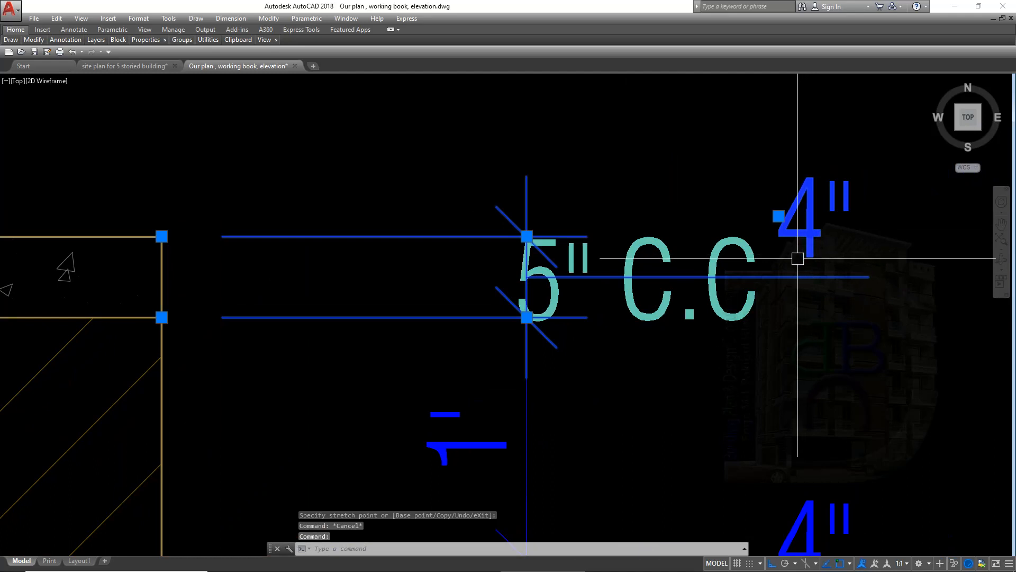
key("Delete")
Move the copied 5" C.C label left to sit just beyond the roof slab's outlet end, level with the slab.
left_click(554, 260)
left_click(519, 275)
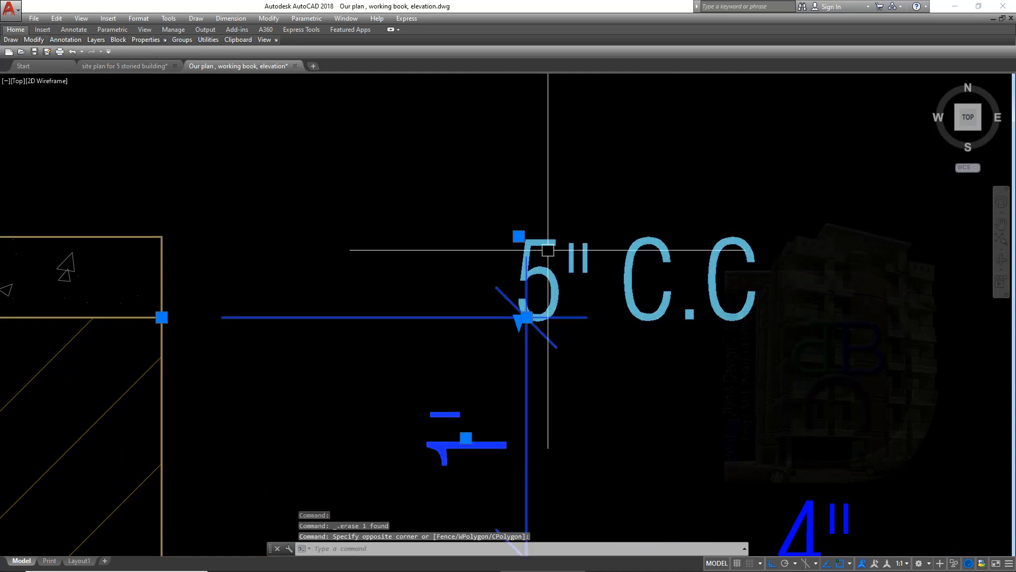
left_click(613, 226)
left_click(573, 265)
key("Escape")
left_click(529, 282)
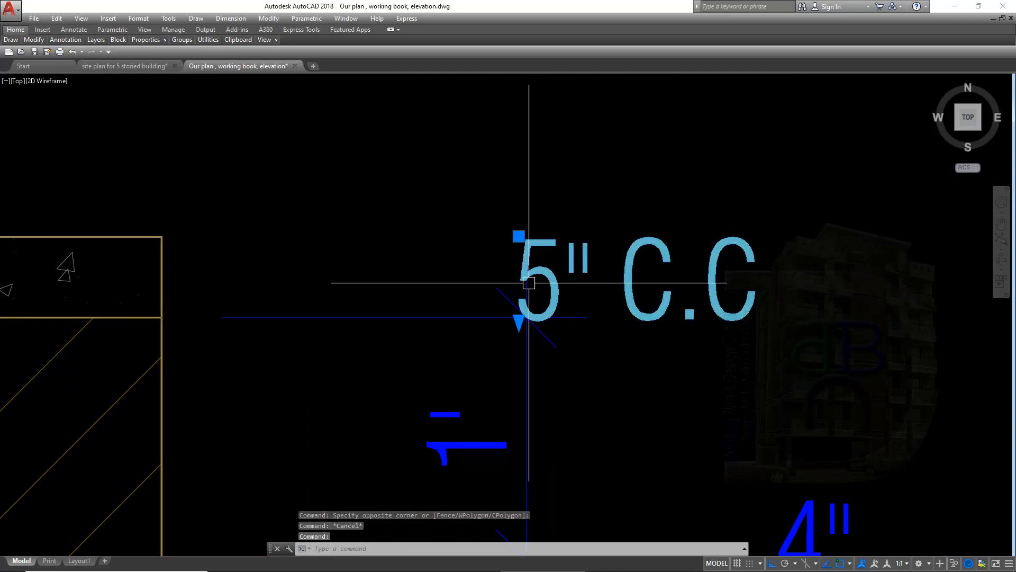
left_click(519, 236)
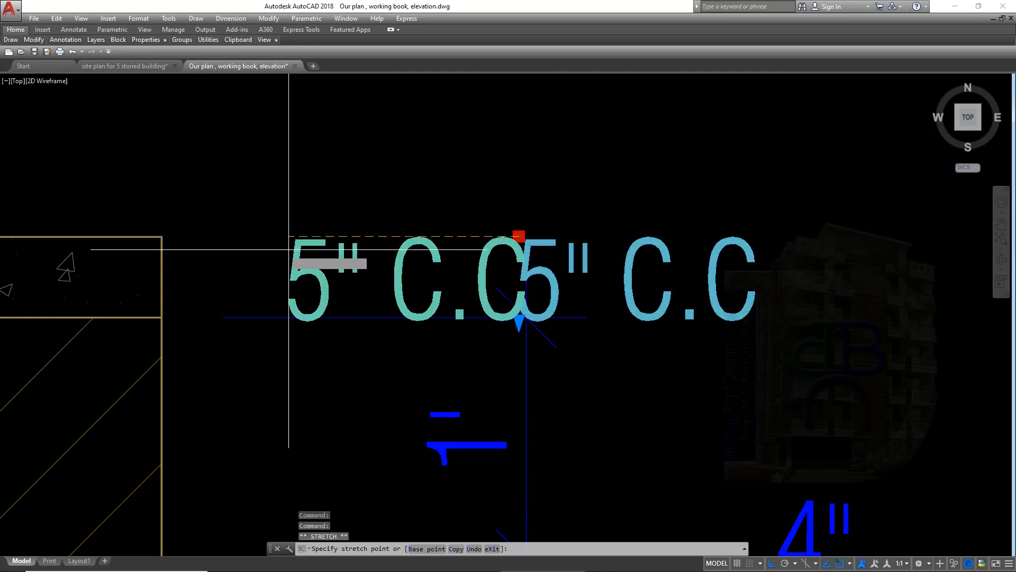
left_click(220, 236)
left_click(220, 236)
left_click(219, 228)
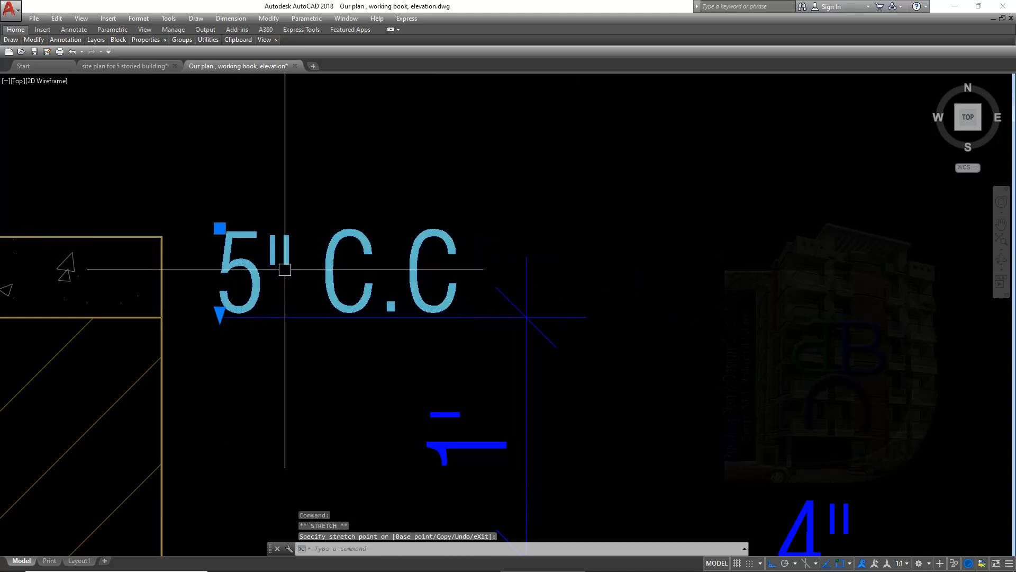
Change the roof slab label's text to 5" R.C.C SLAB.
middle_click_drag(285, 269, 525, 306)
double_click(501, 277)
left_click_drag(502, 307, 456, 307)
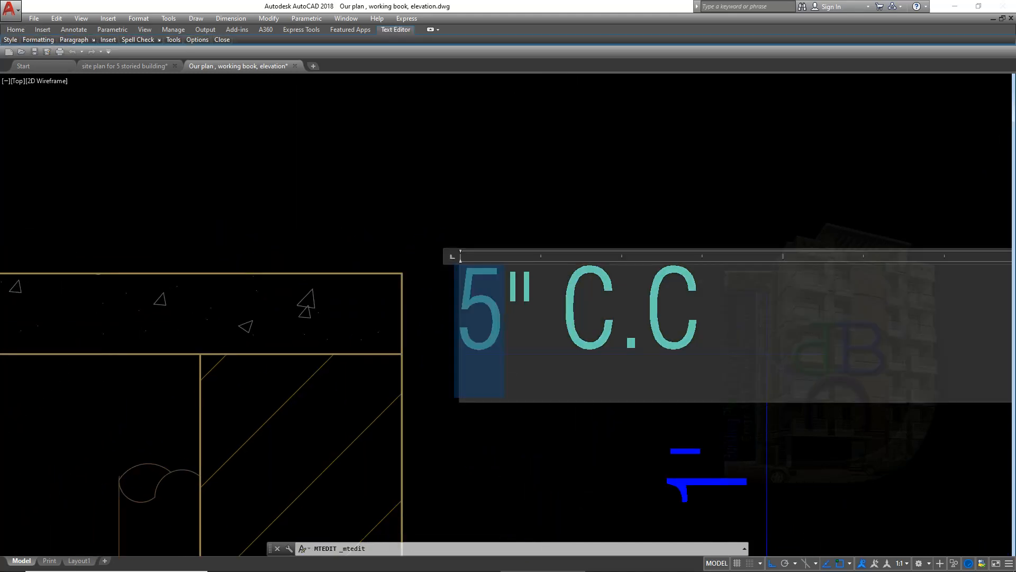
type("4")
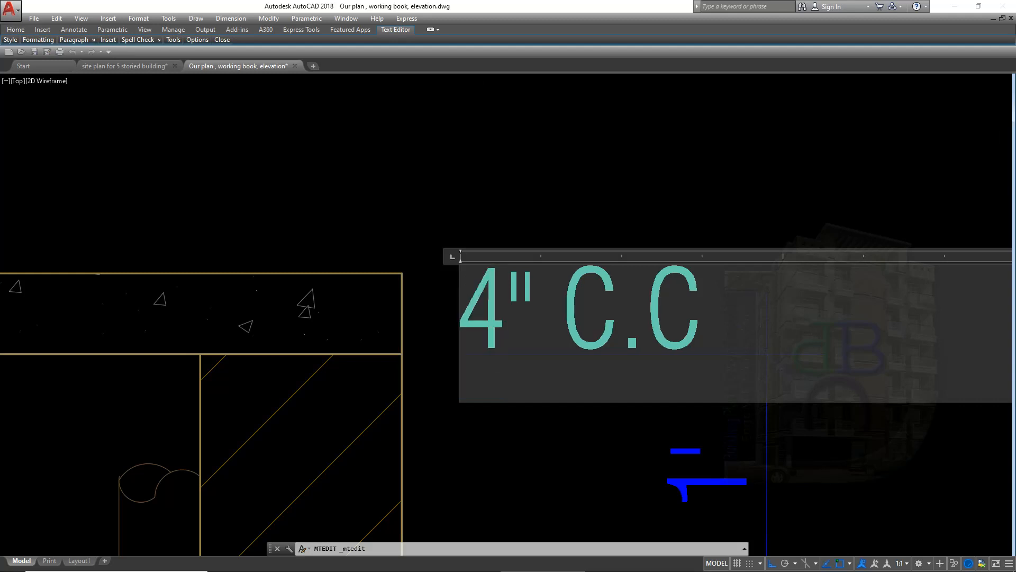
key("BackSpace")
type("5\" ")
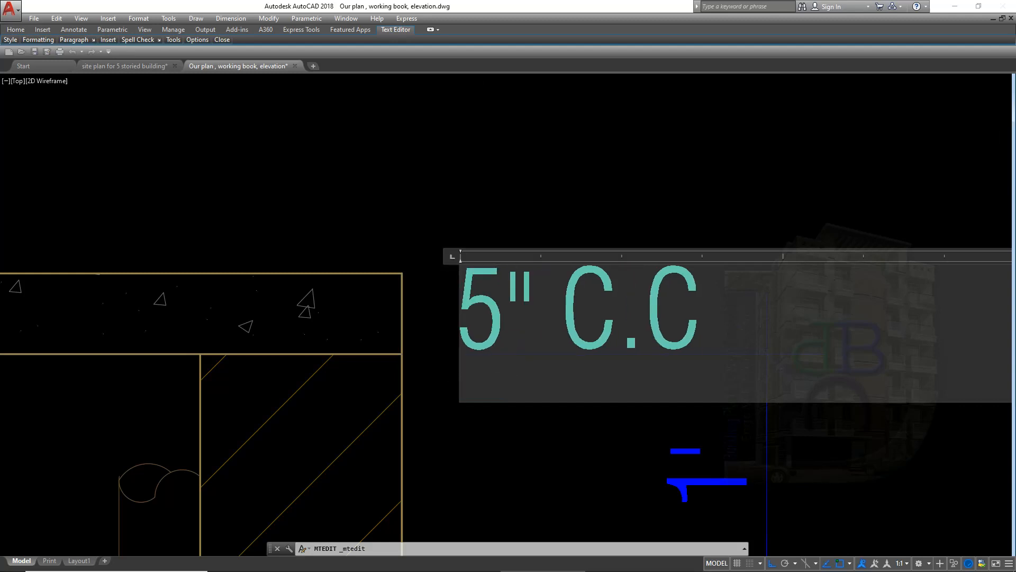
type("r")
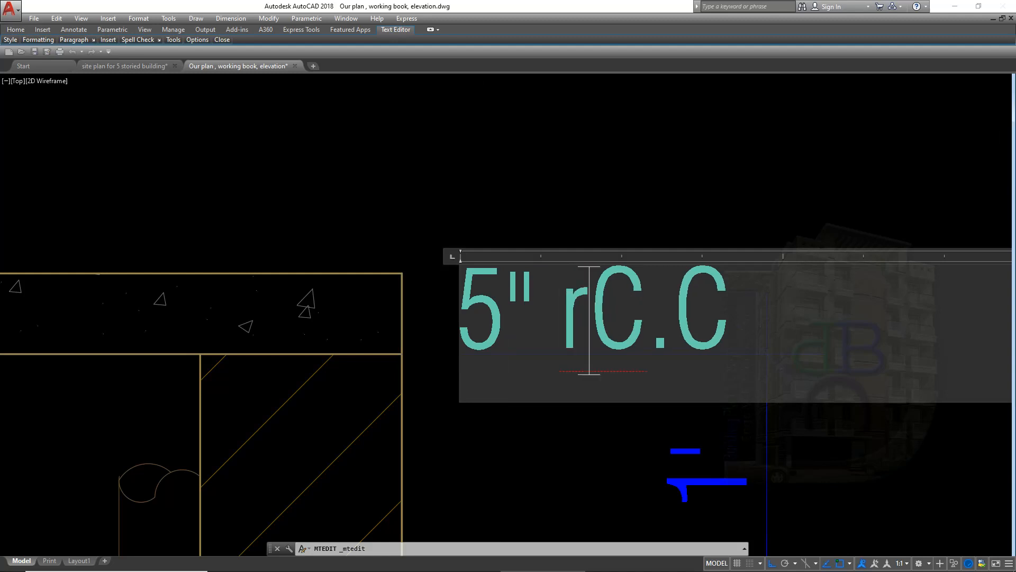
key("BackSpace")
type("R")
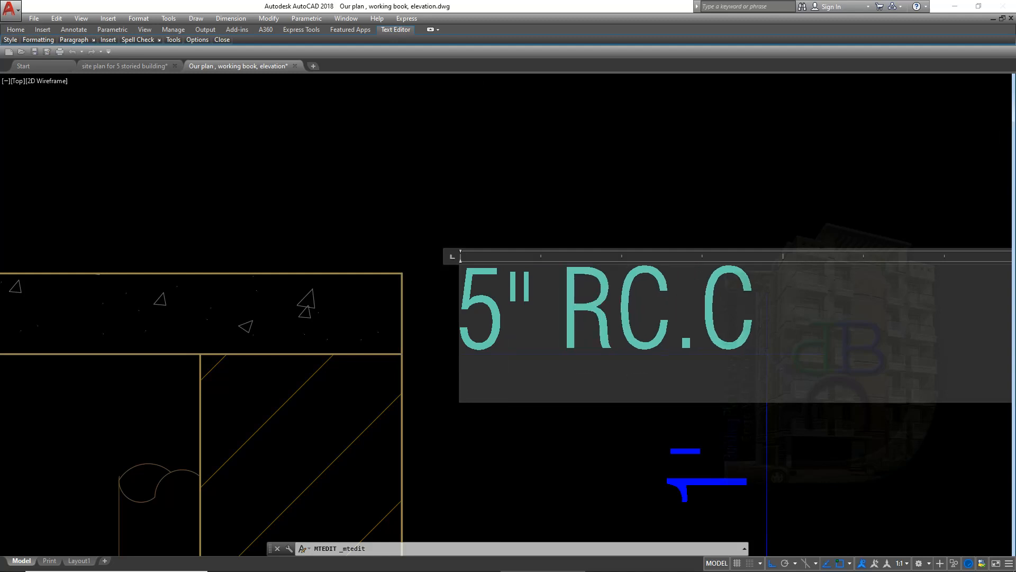
type(".")
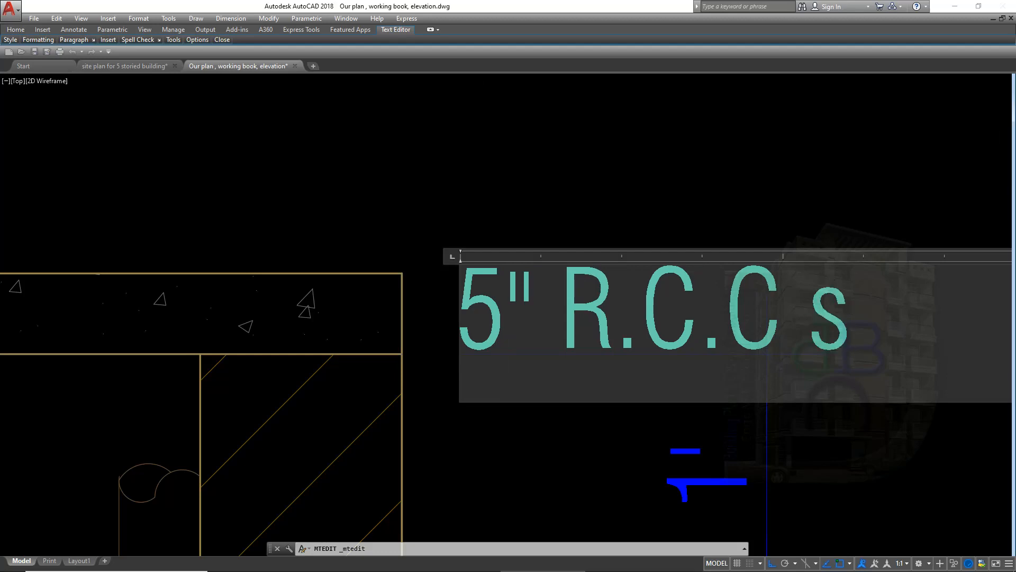
type("B")
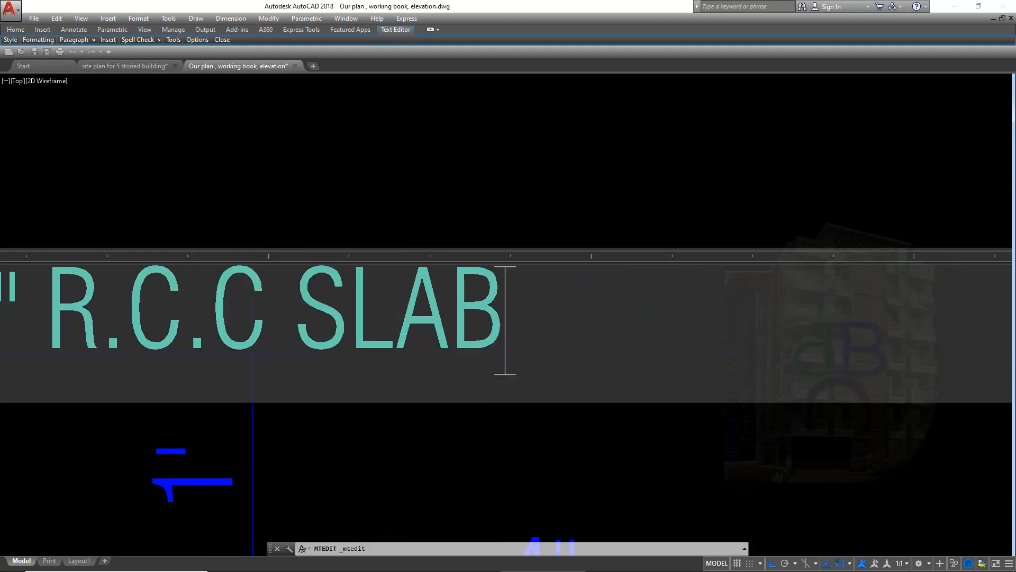
left_click(678, 232)
scroll(678, 315, "down", 4)
middle_click_drag(678, 316, 913, 224)
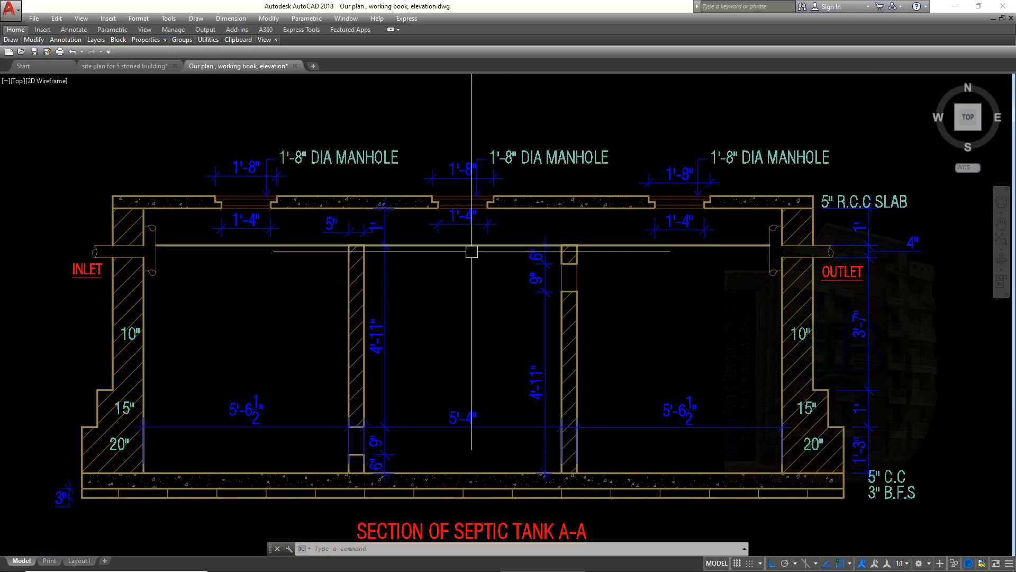
Delete the 1'-4" dimension below the middle manhole.
scroll(477, 241, "up", 2)
left_click(466, 206)
key("Delete")
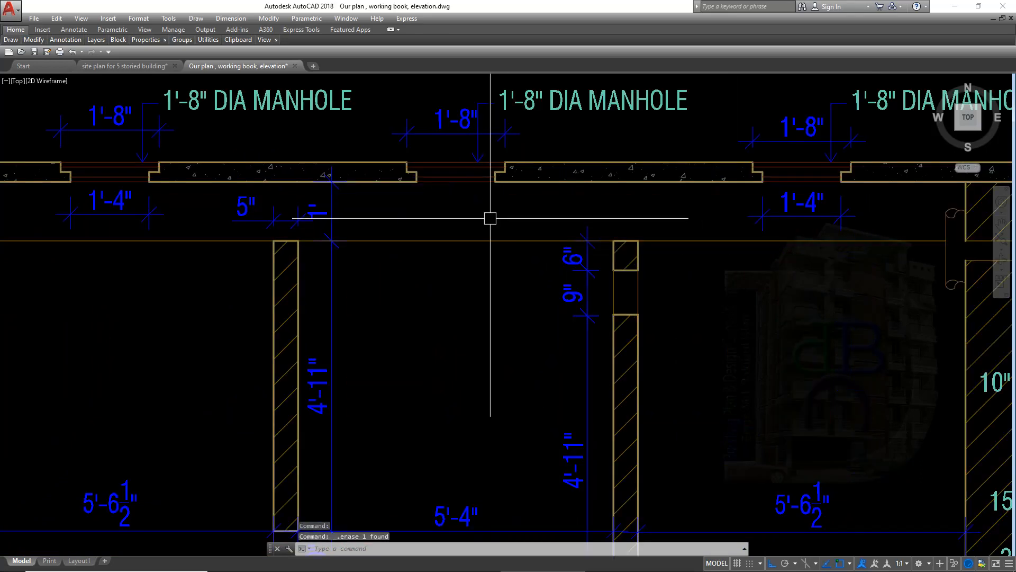
middle_click_drag(490, 237, 512, 256)
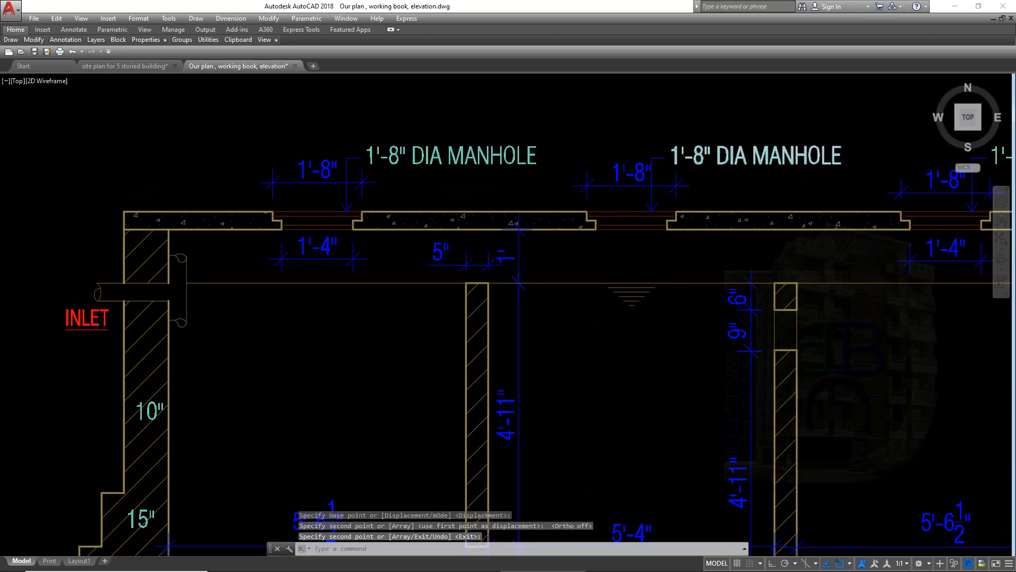
Copy the middle 1'-8" DIA MANHOLE label down to just above the water level symbol in the middle chamber.
scroll(729, 156, "up", 3)
scroll(736, 161, "down", 3)
left_click(751, 162)
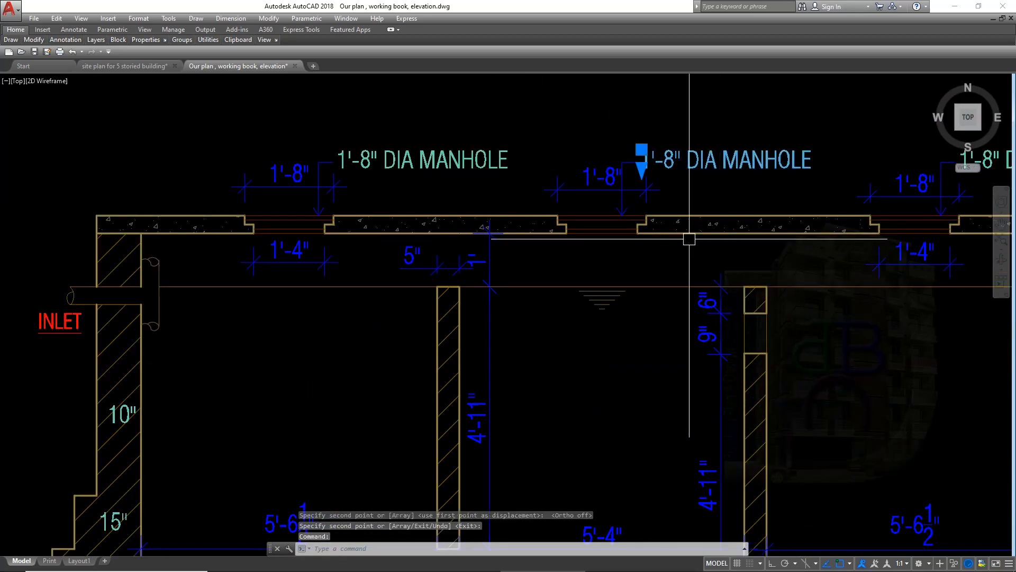
type("CO")
key("space")
left_click(725, 165)
scroll(606, 277, "up", 2)
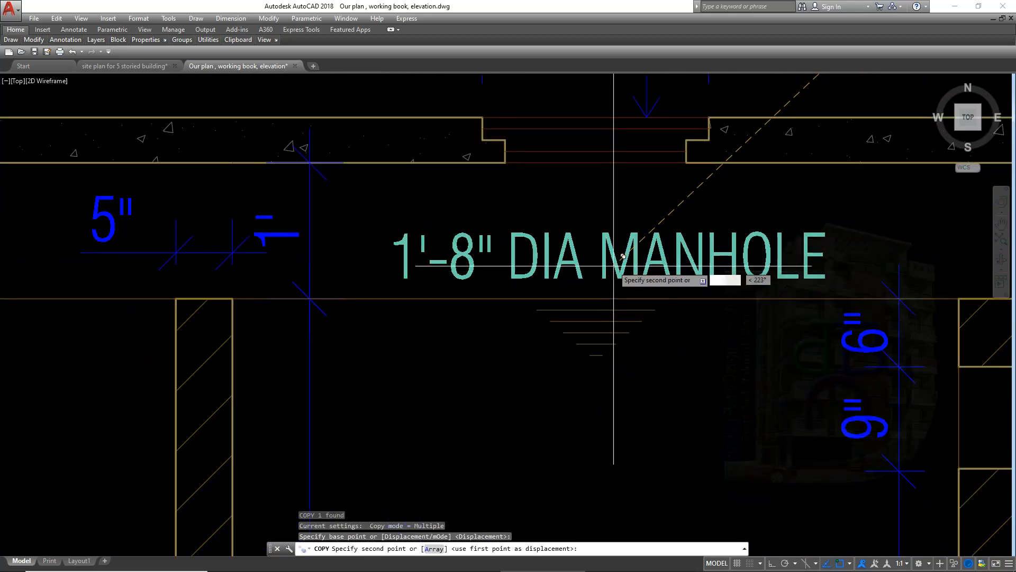
left_click(619, 262)
key("Escape")
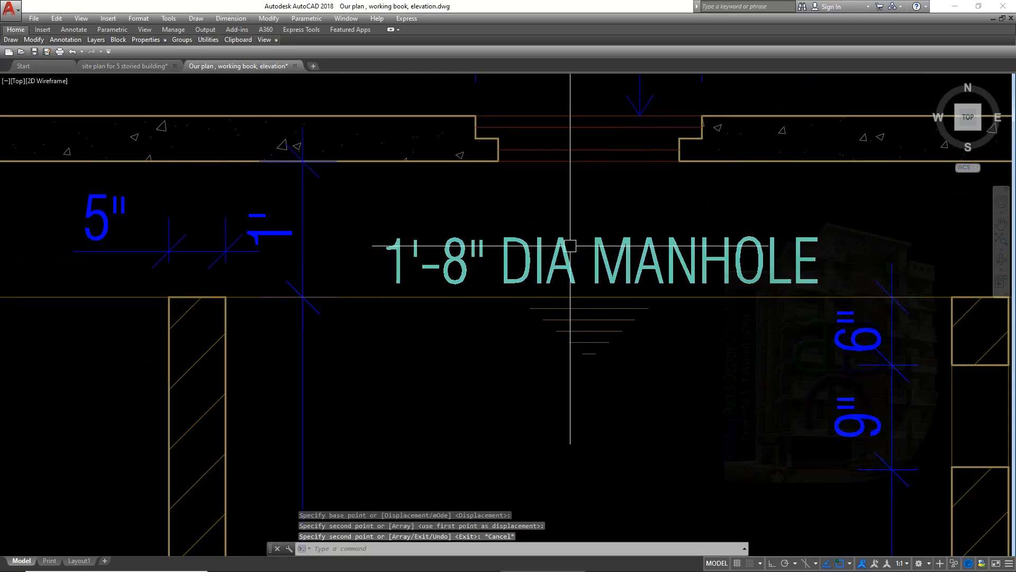
Change the copied manhole label's text to WATER LEVEL.
double_click(619, 262)
key("ctrl+a")
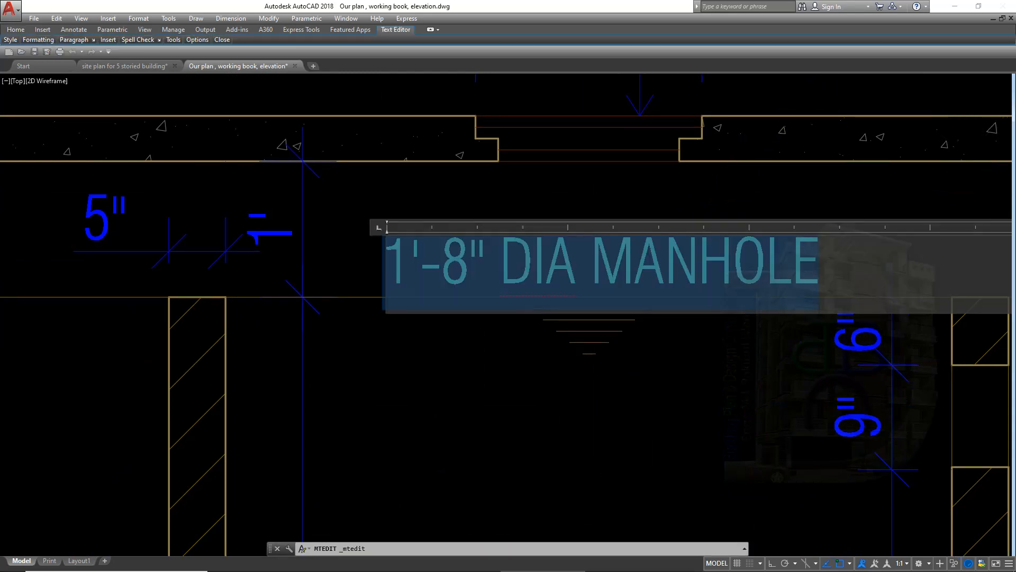
type("WATER LEVEL")
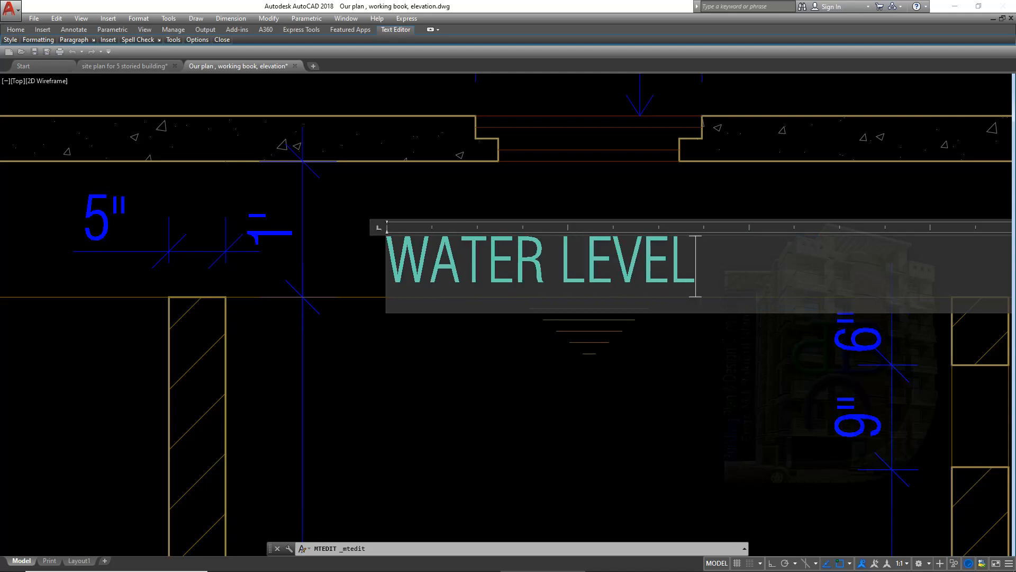
key("ctrl+Return")
Move the WATER LEVEL label right so it sits centred above the water level symbol.
left_click(633, 267)
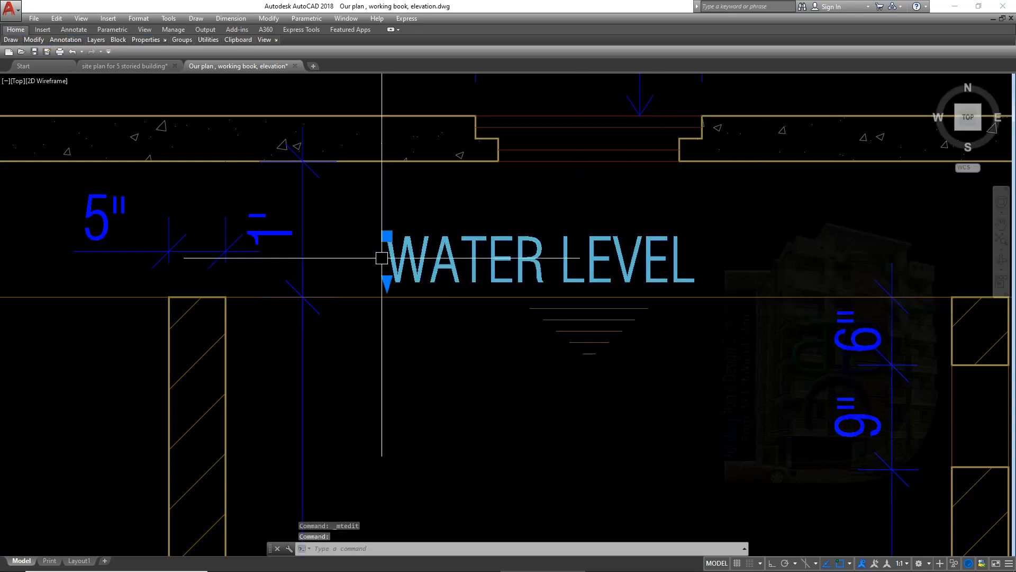
left_click(387, 236)
key("Escape")
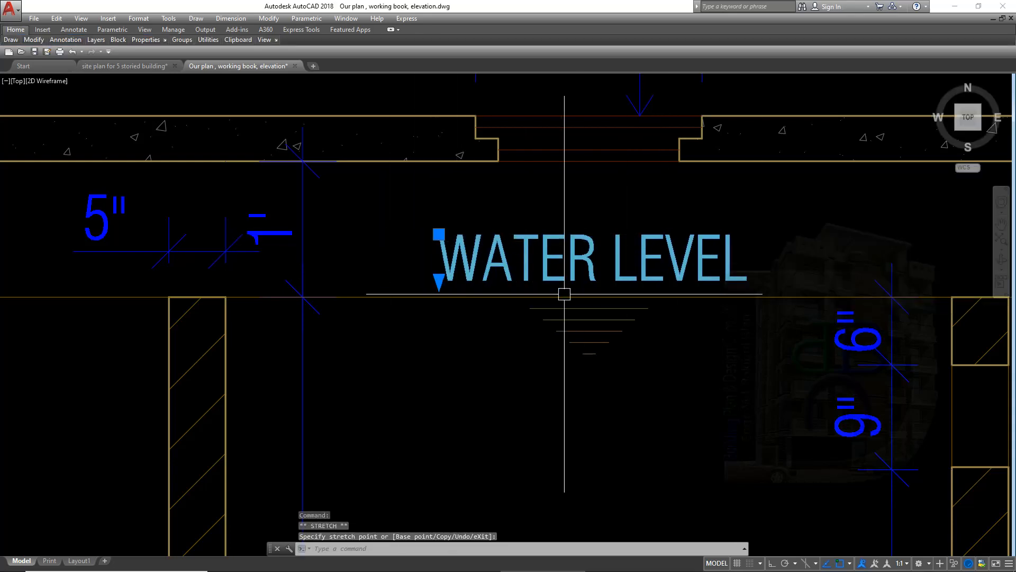
scroll(581, 317, "down", 5)
scroll(536, 265, "up", 1)
scroll(536, 265, "up", 2)
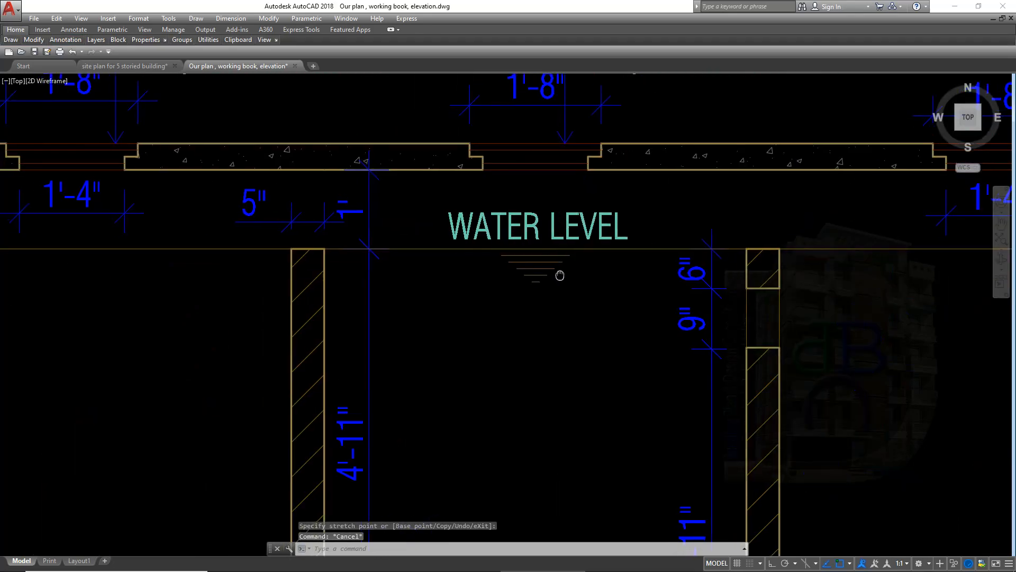
Copy the WATER LEVEL label to the left of the opening near the base of the first partition wall.
scroll(519, 252, "down", 2)
left_click(532, 243)
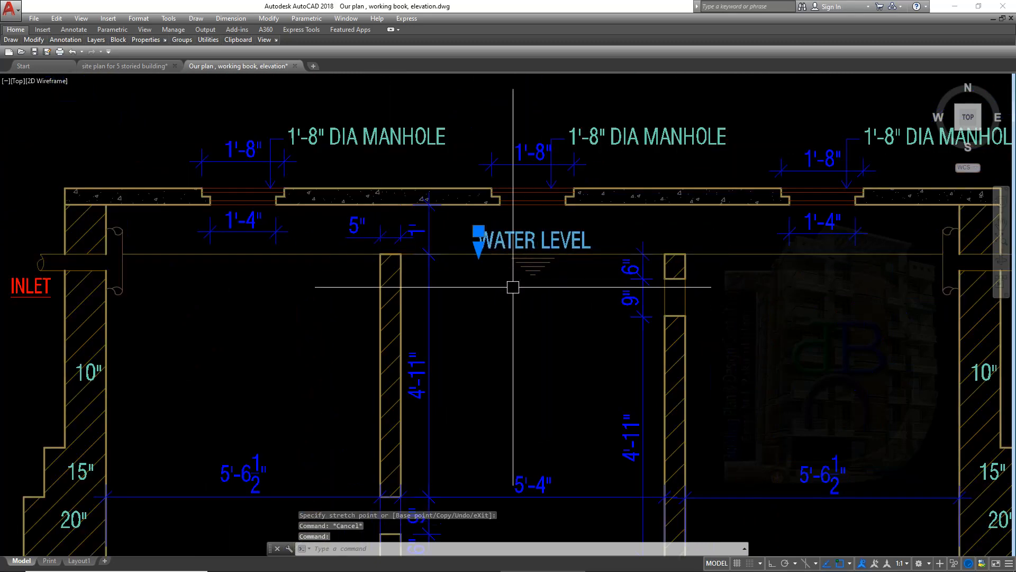
type("co")
key("Return")
left_click(531, 260)
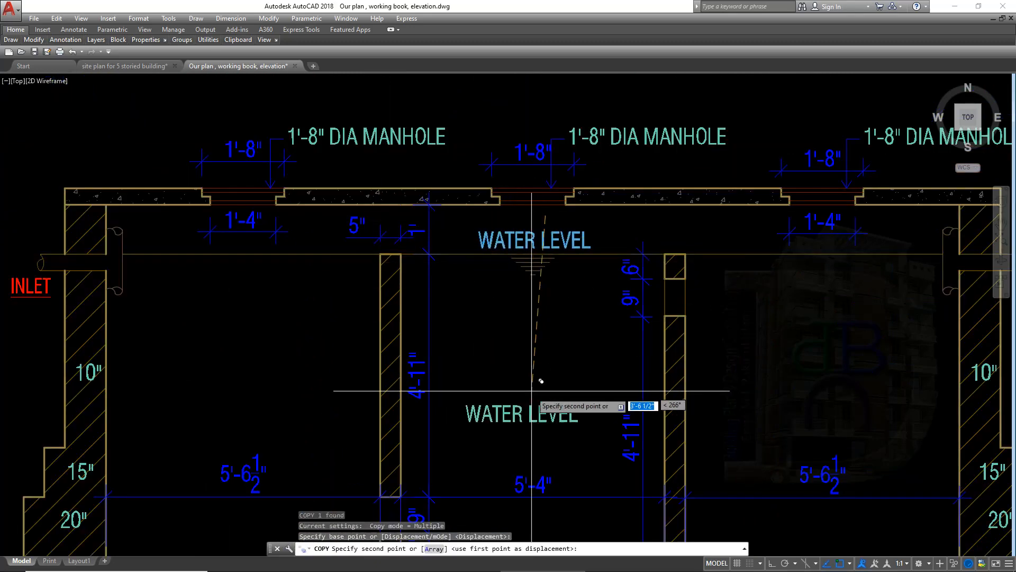
scroll(526, 365, "up", 4)
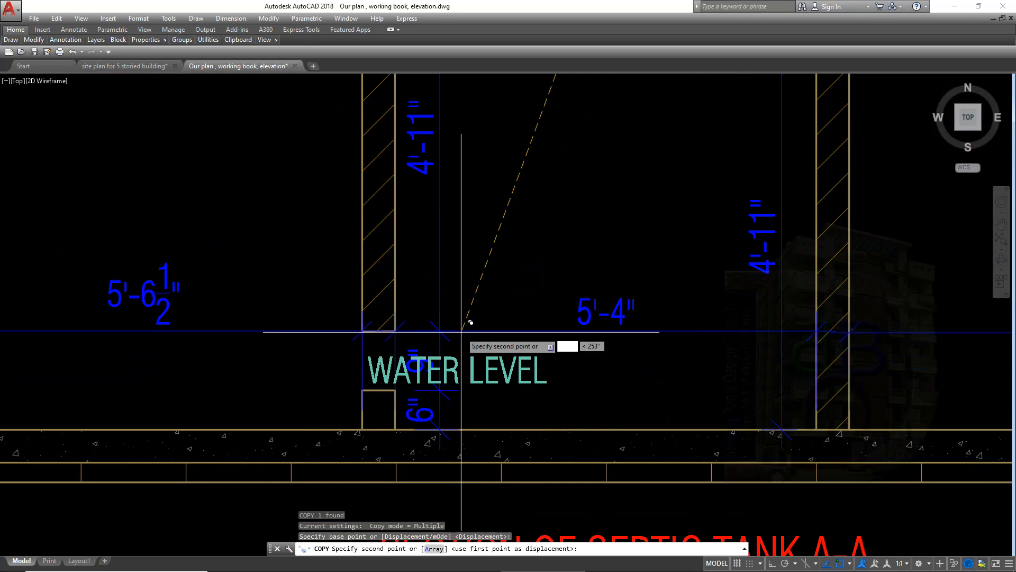
left_click(289, 323)
key("Escape")
Change the text of the label copied beside the first partition's lower opening to HOLE.
double_click(312, 350)
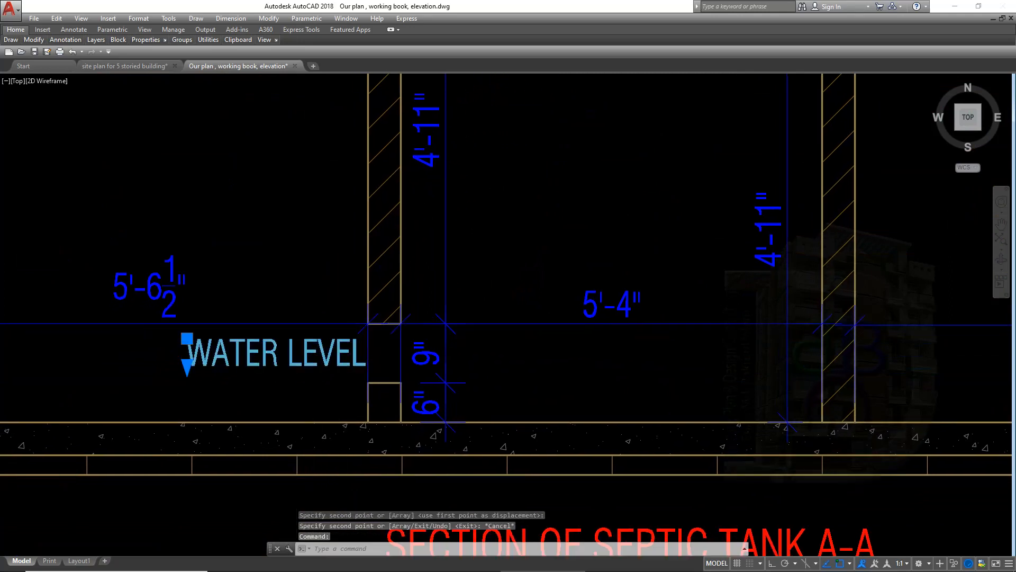
type("HOLE")
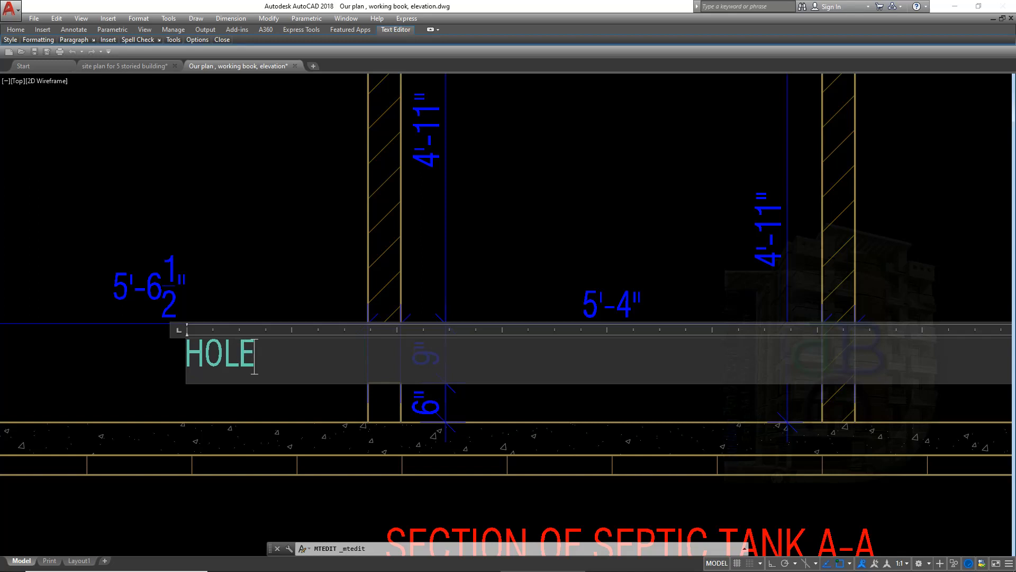
left_click(311, 317)
Move the HOLE label right so it sits close beside the first partition's lower opening.
left_click(237, 356)
left_click(187, 338)
scroll(253, 342, "up", 4)
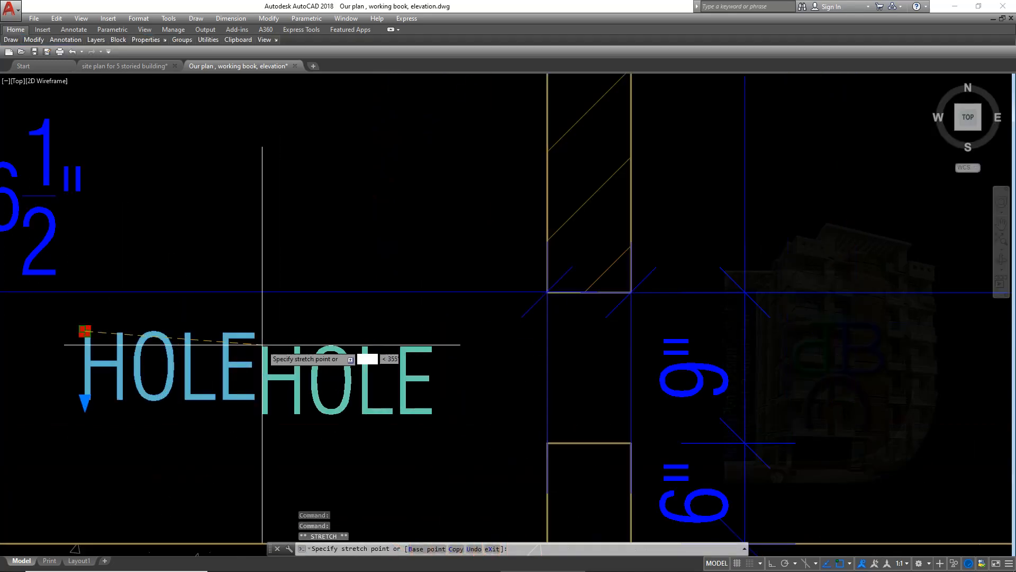
left_click(358, 332)
Copy the HOLE label to the right of the second partition wall's upper opening and save the drawing.
type("co")
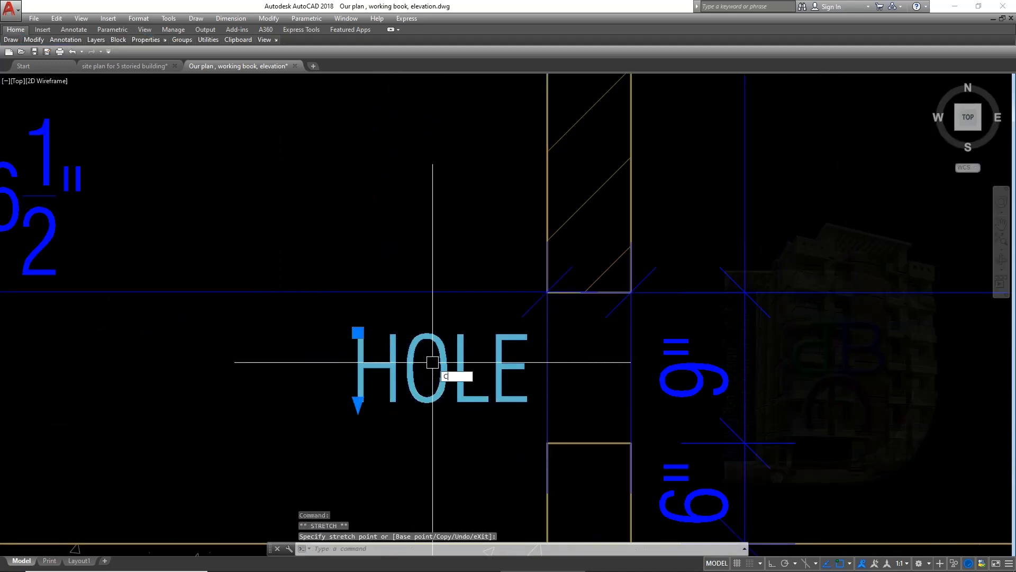
key("Return")
left_click(419, 386)
scroll(701, 309, "down", 6)
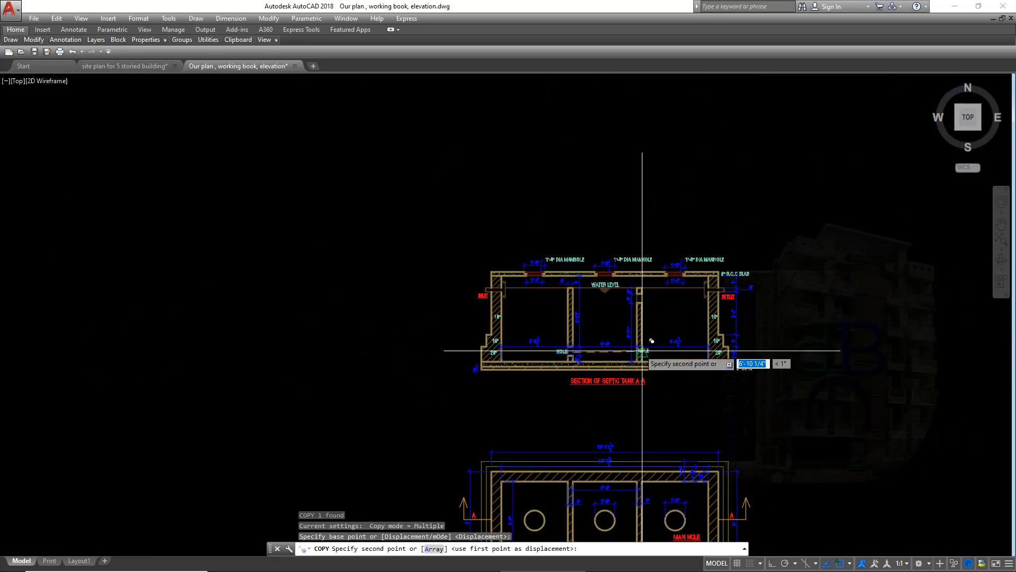
scroll(652, 356, "up", 10)
left_click(695, 300)
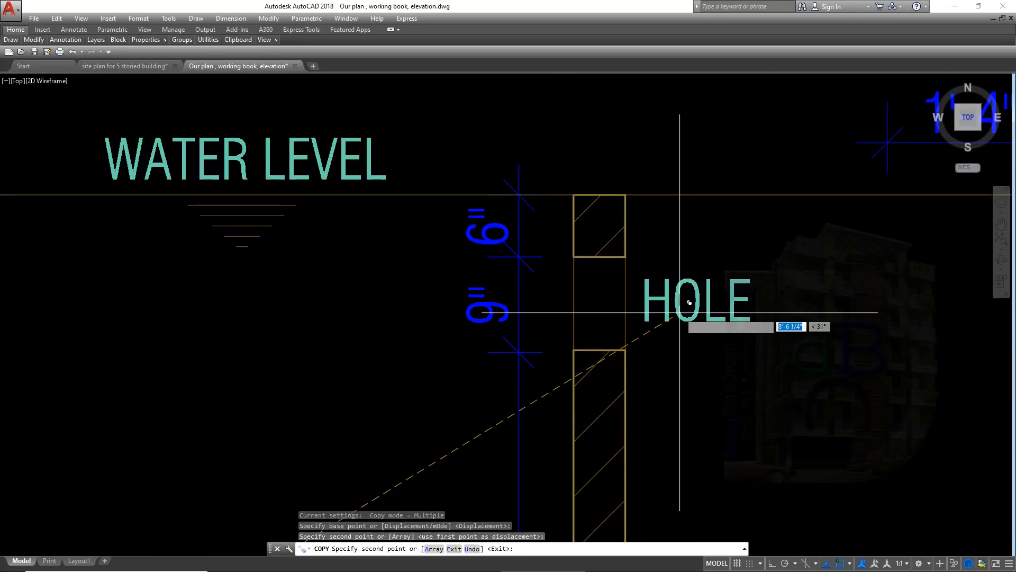
scroll(699, 317, "down", 10)
key("Escape")
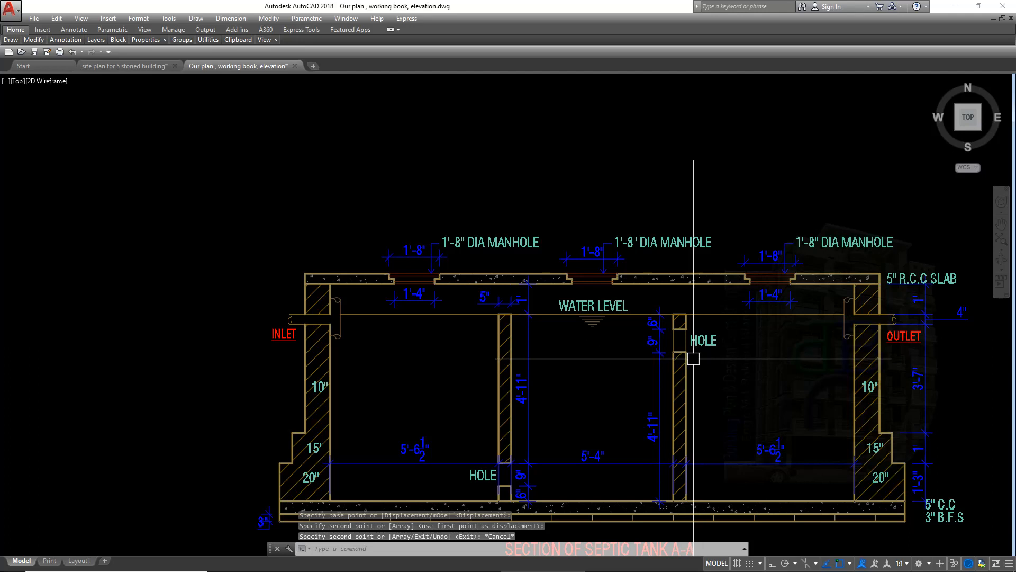
key("ctrl+s")
Copy the 3" B.F.S leader line and arrowhead straight up to point from the 5" C.C label into the concrete layer.
mouse_move(690, 415)
middle_mouse_down()
mouse_move(690, 347)
mouse_move(666, 337)
middle_mouse_up()
middle_click_drag(709, 435, 685, 437)
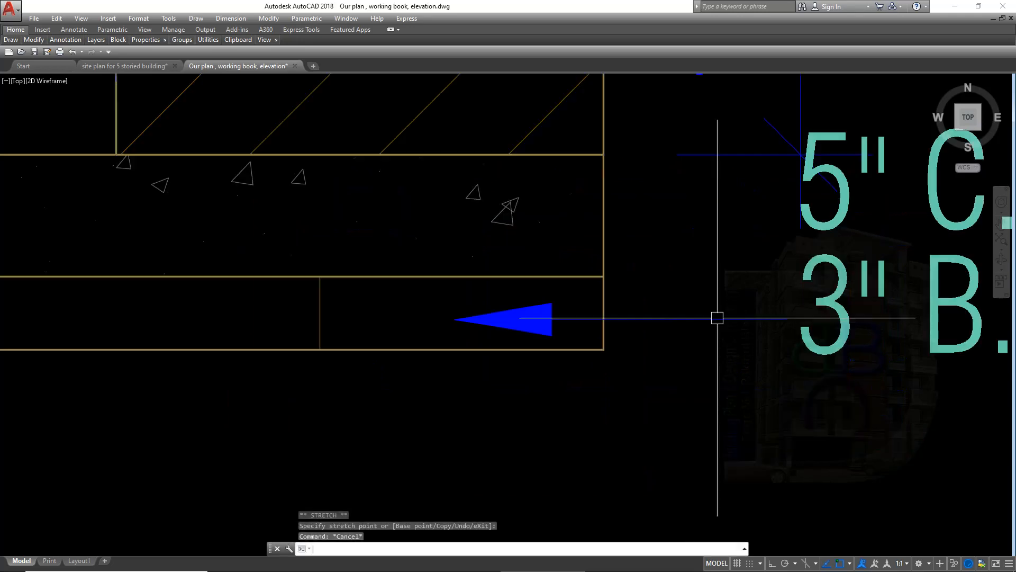
left_click(695, 309)
left_click(661, 341)
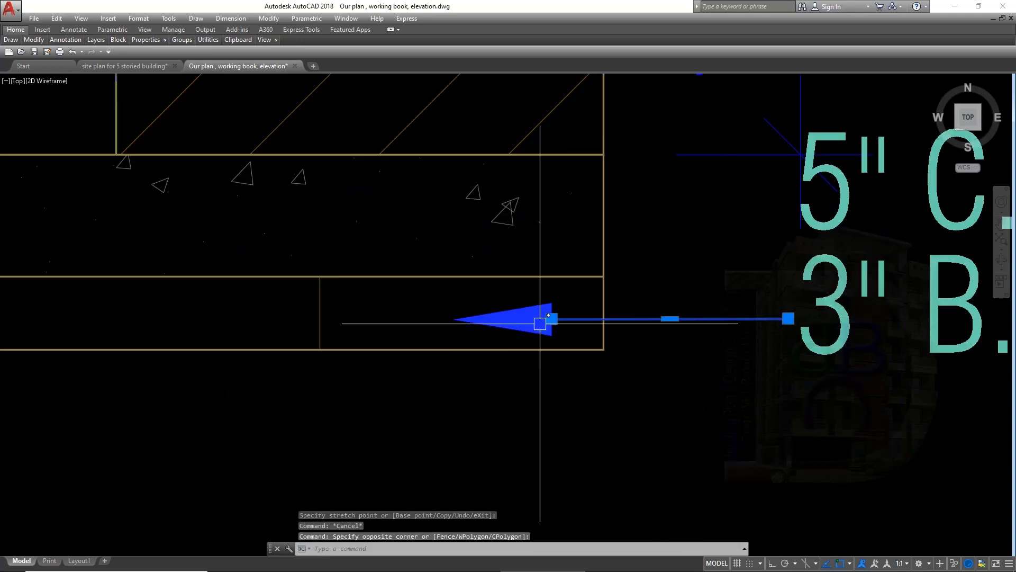
left_click(559, 296)
left_click(524, 332)
type("CP")
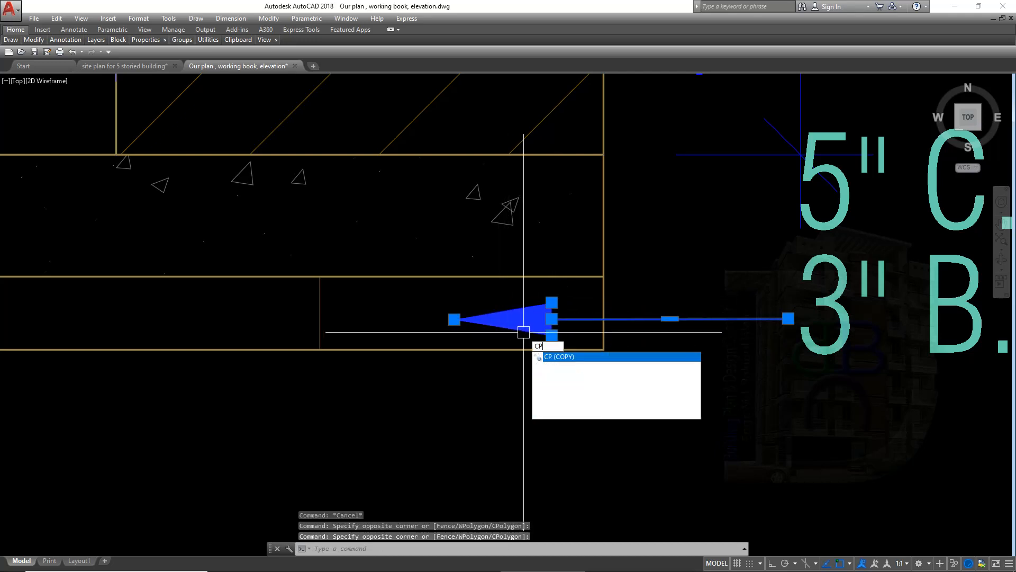
key("Return")
left_click(454, 319)
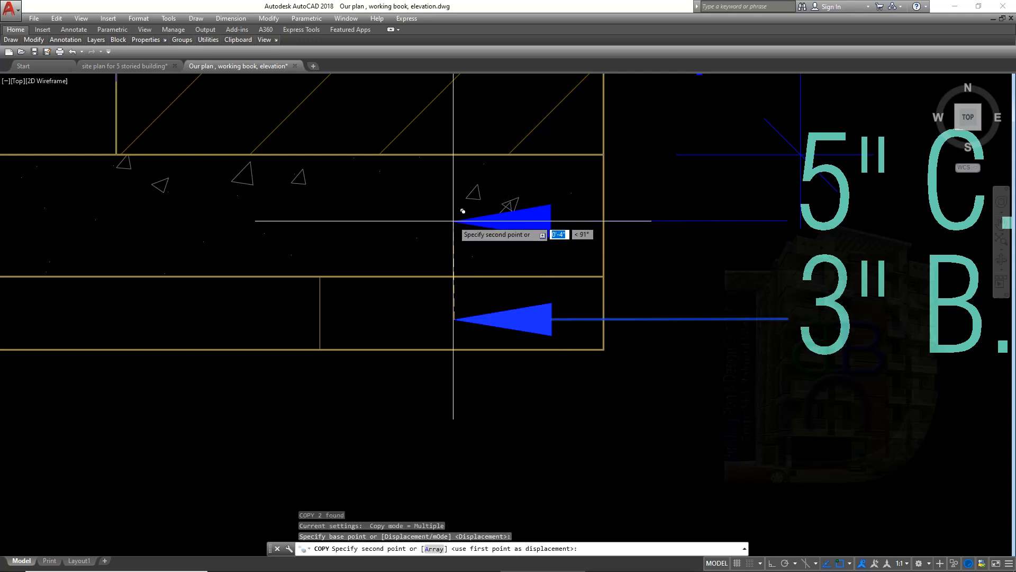
key("F8")
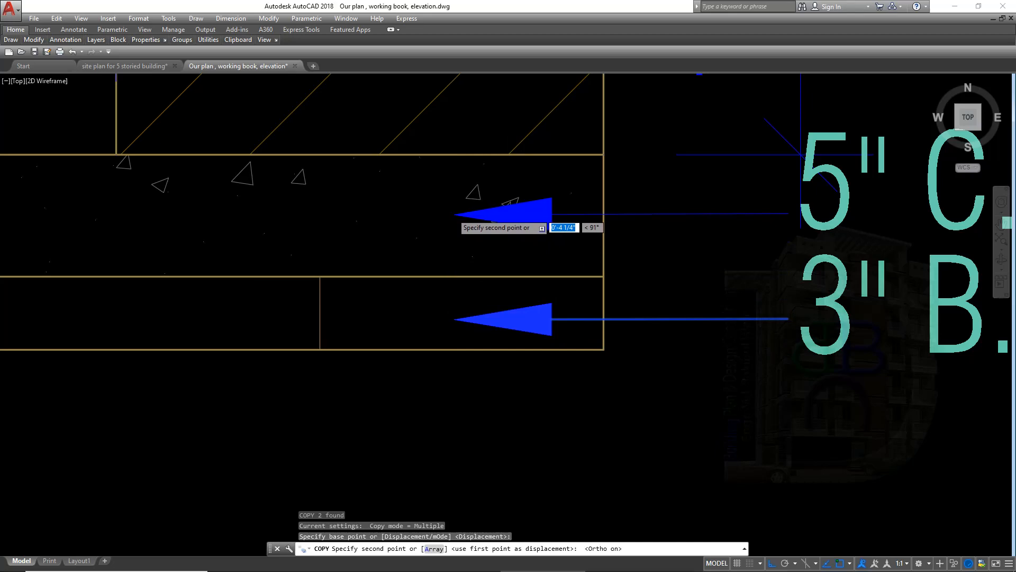
left_click(453, 211)
middle_click_drag(594, 309, 577, 341)
key("Escape")
scroll(618, 341, "down", 3)
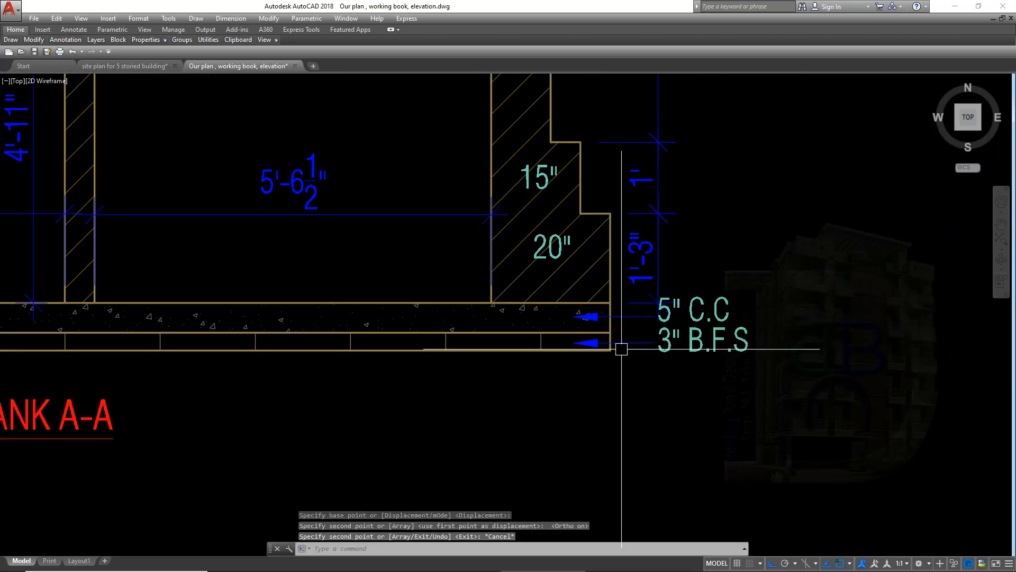
Review the labels and dimensions of the finished Section A-A, together with the septic tank plan below it.
scroll(621, 349, "up", 1)
mouse_move(633, 360)
middle_mouse_down()
mouse_move(771, 415)
mouse_move(807, 385)
middle_mouse_up()
scroll(749, 408, "down", 4)
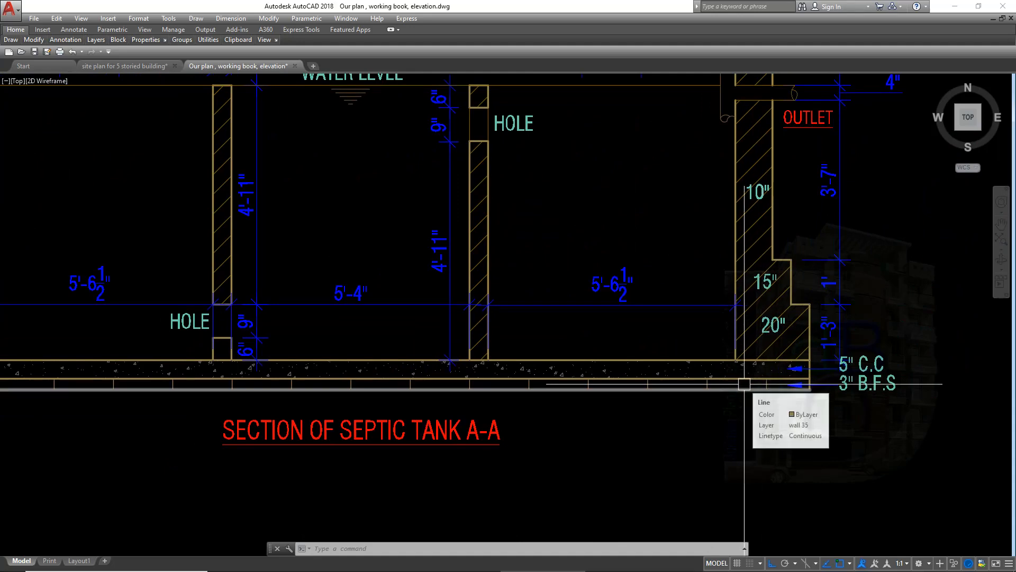
scroll(744, 387, "down", 1)
scroll(661, 164, "up", 1)
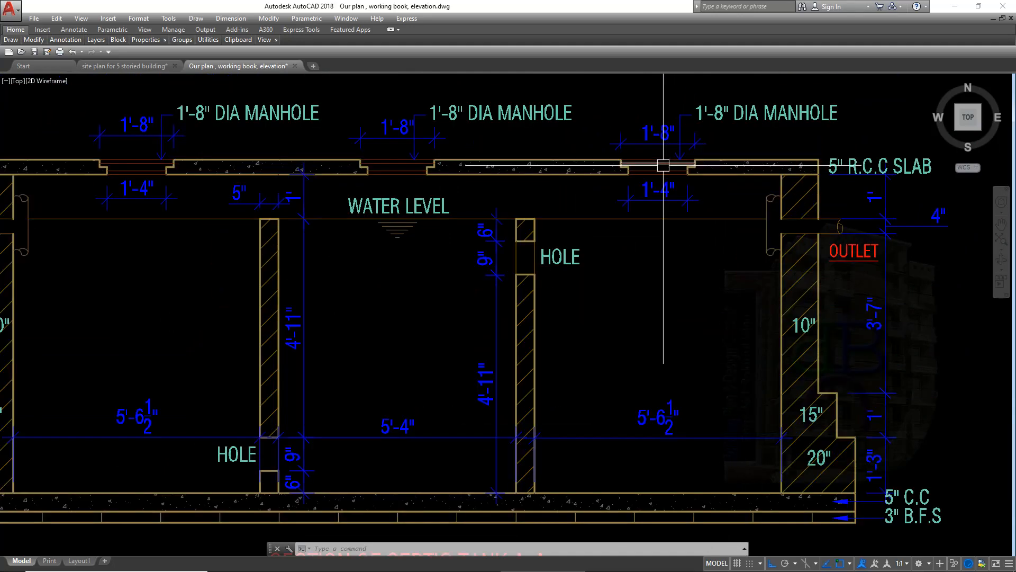
scroll(665, 296, "down", 1)
scroll(708, 313, "up", 2)
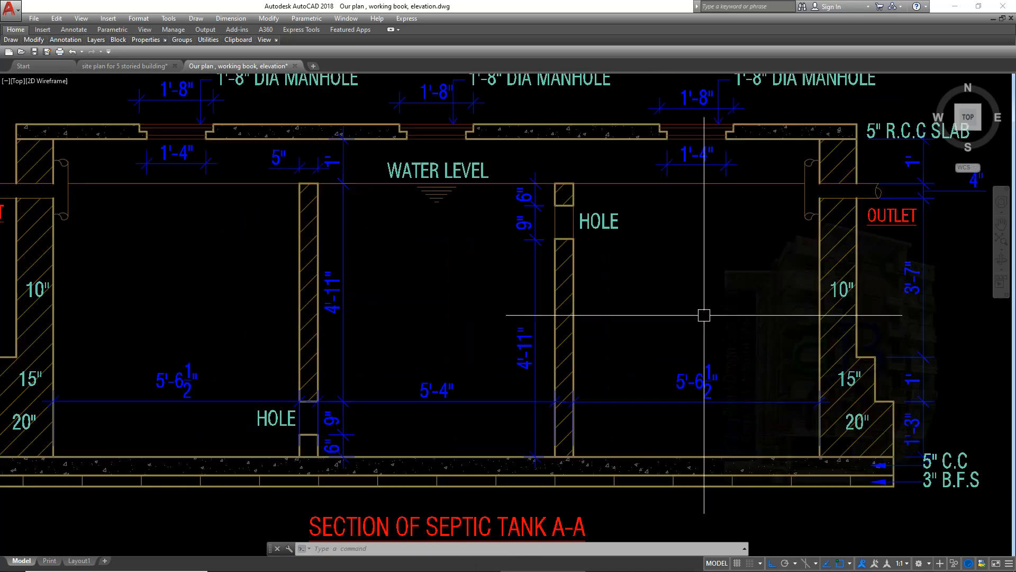
scroll(712, 316, "down", 2)
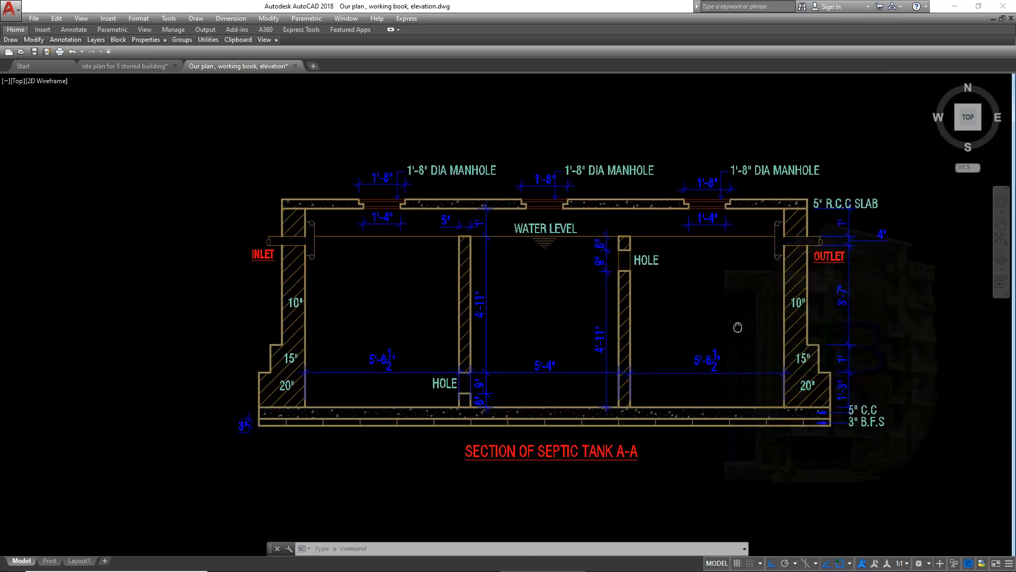
scroll(735, 324, "down", 1)
scroll(721, 328, "down", 1)
scroll(756, 349, "up", 1)
scroll(764, 402, "down", 1)
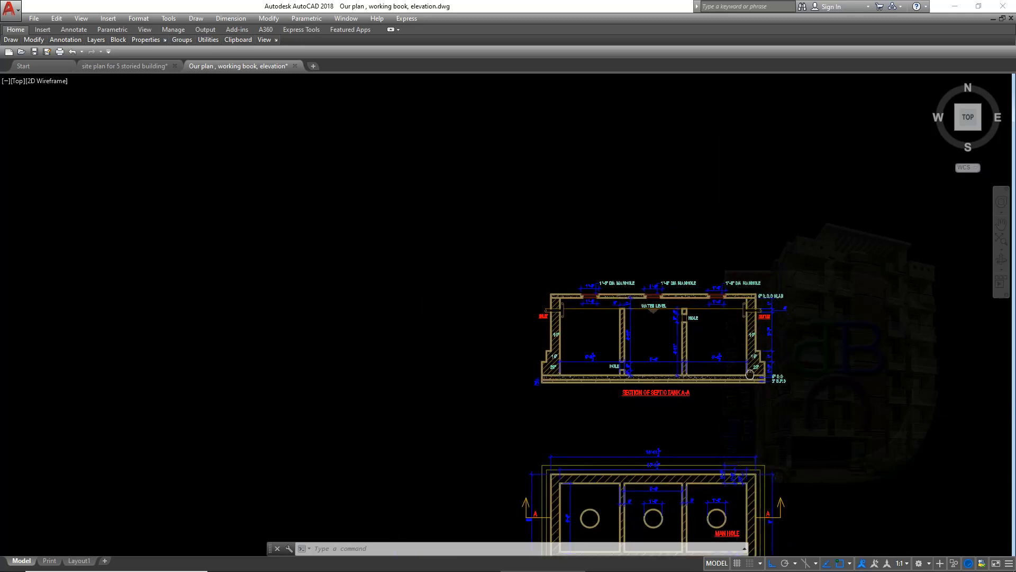
middle_click_drag(755, 386, 690, 281)
scroll(711, 375, "down", 2)
mouse_move(710, 376)
middle_mouse_down()
mouse_move(597, 357)
mouse_move(607, 362)
middle_mouse_up()
scroll(526, 352, "up", 2)
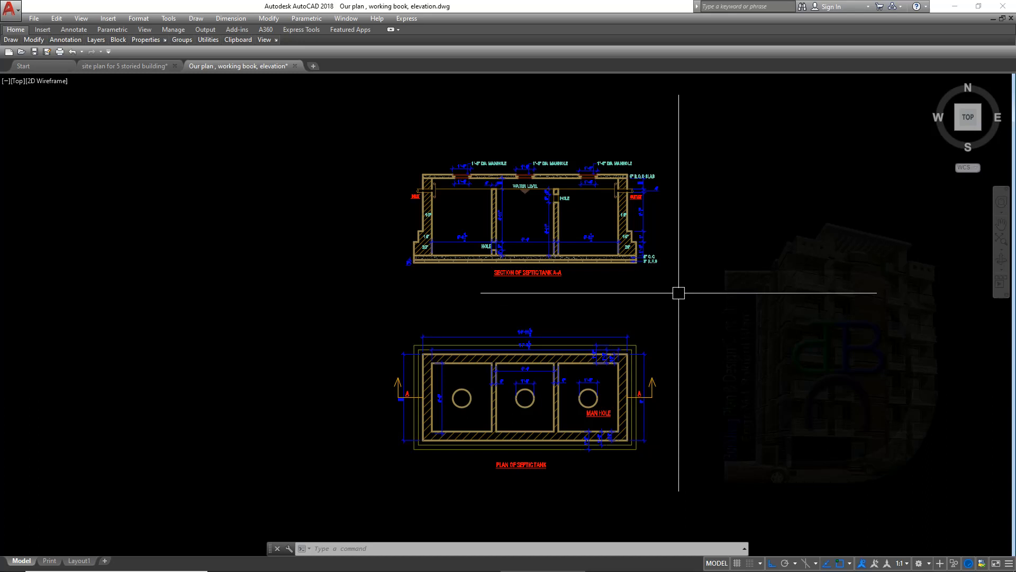
middle_click_drag(696, 288, 670, 290)
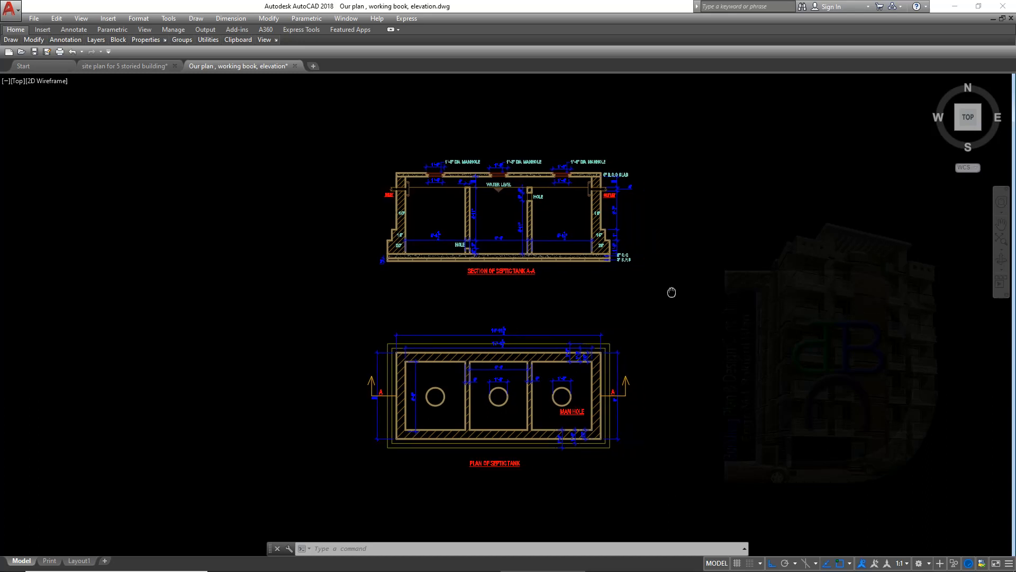